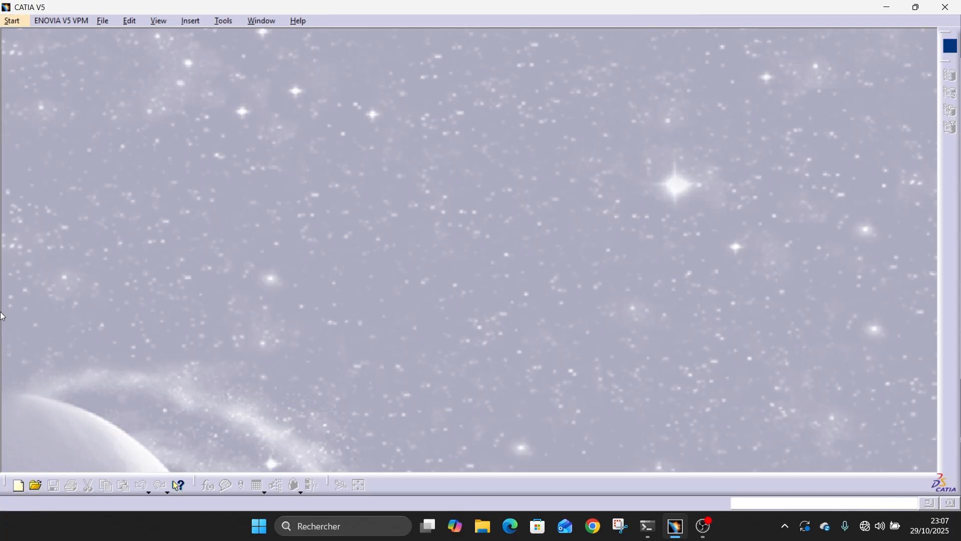
Step: Start a new assembly product in the Assembly Design workbench
{"action": "left_click", "coordinate": [11, 23]}
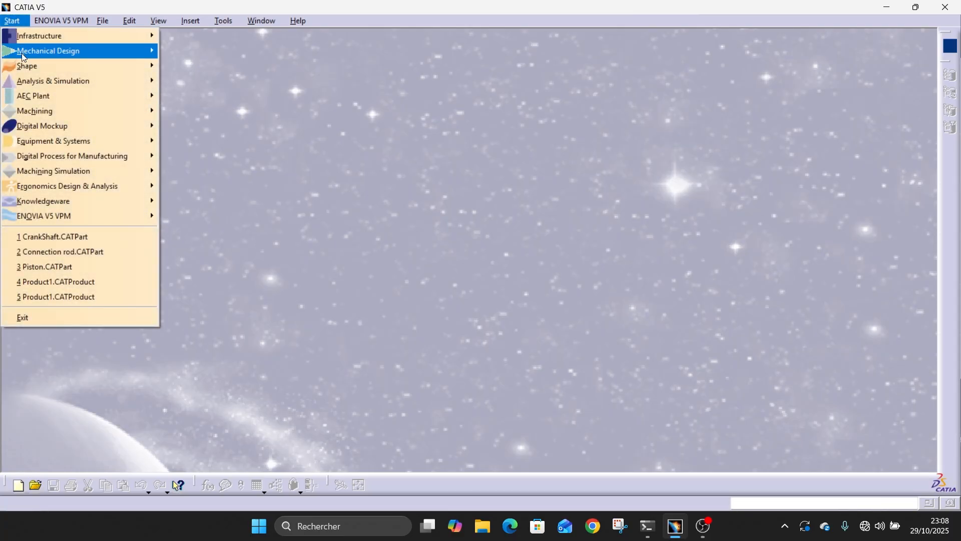
{"action": "mouse_move", "coordinate": [22, 53]}
{"action": "left_click", "coordinate": [277, 74]}
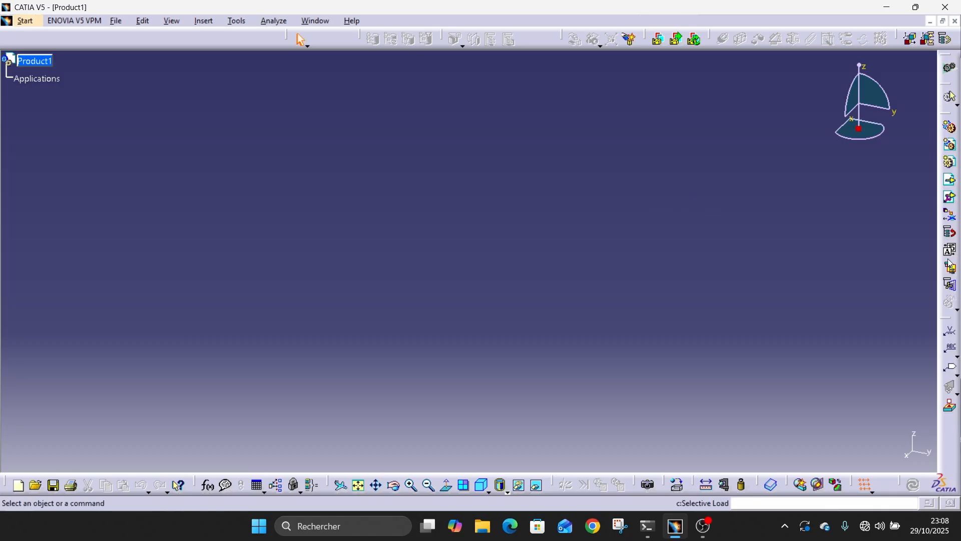
Step: Insert the existing CrankShaft part from the ENGIN folder into Product1
{"action": "left_click", "coordinate": [951, 181]}
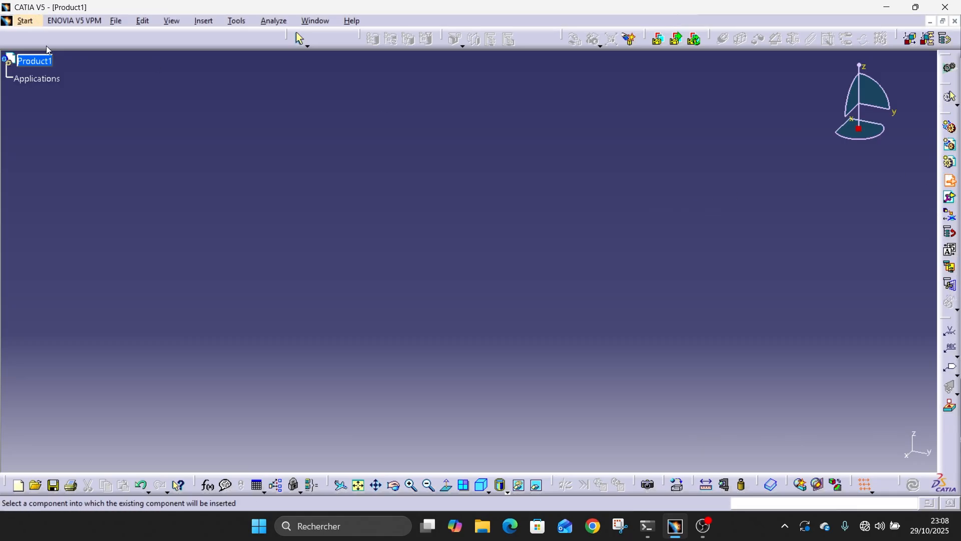
{"action": "left_click", "coordinate": [34, 60]}
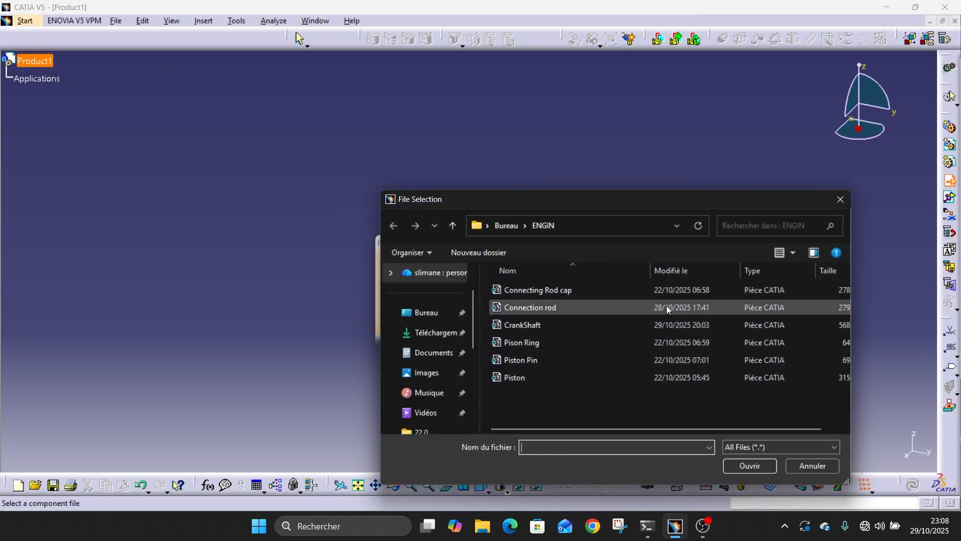
{"action": "double_click", "coordinate": [569, 324]}
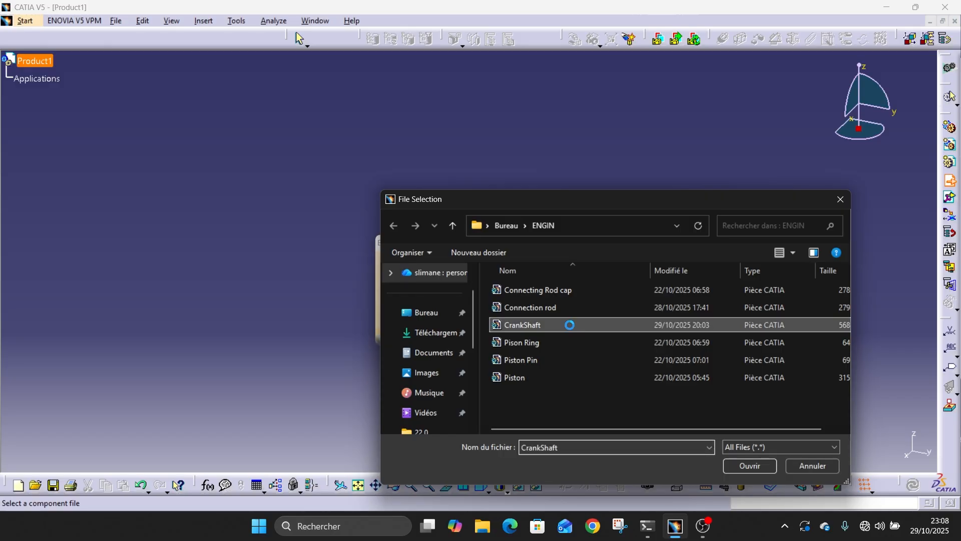
{"action": "middle_click_drag", "start_coordinate": [554, 296], "coordinate": [500, 210]}
{"action": "middle_click_drag", "start_coordinate": [437, 205], "coordinate": [455, 169]}
{"action": "middle_click_drag", "start_coordinate": [232, 226], "coordinate": [686, 237]}
{"action": "middle_click_drag", "start_coordinate": [478, 214], "coordinate": [447, 281]}
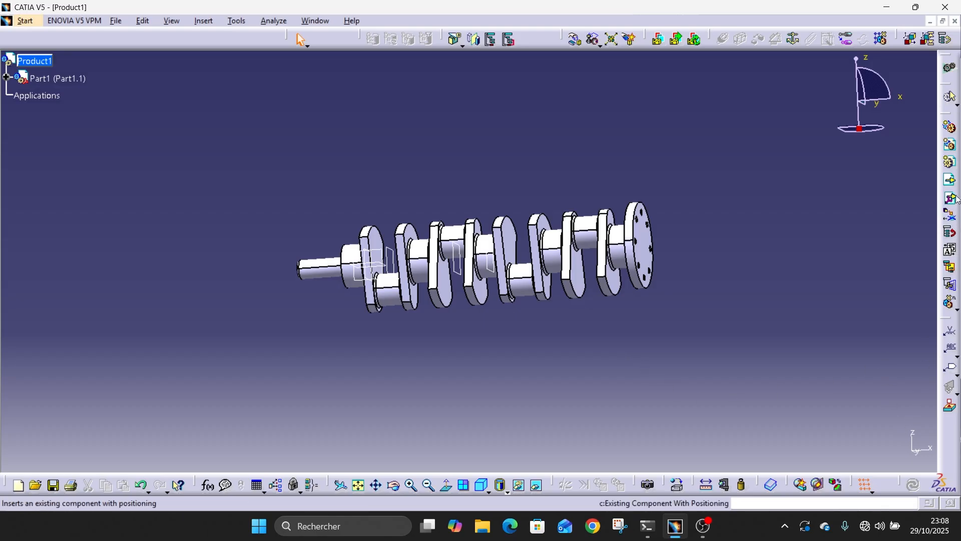
Step: Insert the Connection rod part into Product1 with automatic renaming of its part number, and expand its tree to show the PartBody
{"action": "left_click", "coordinate": [950, 180]}
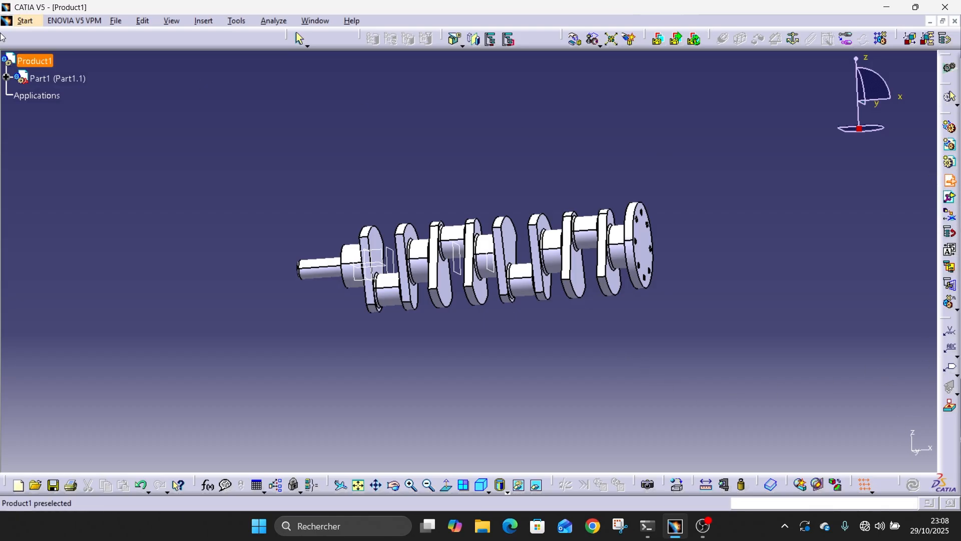
{"action": "left_click", "coordinate": [46, 60]}
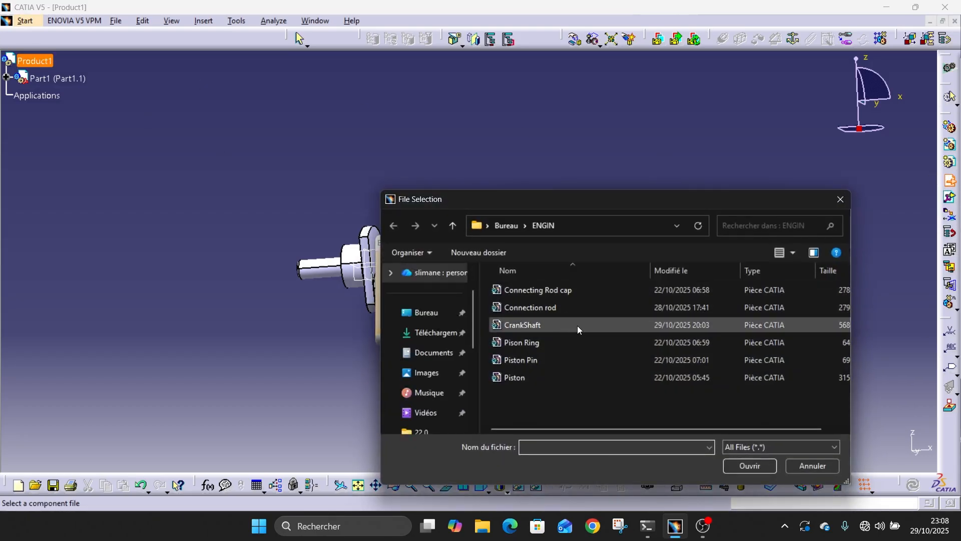
{"action": "double_click", "coordinate": [558, 307]}
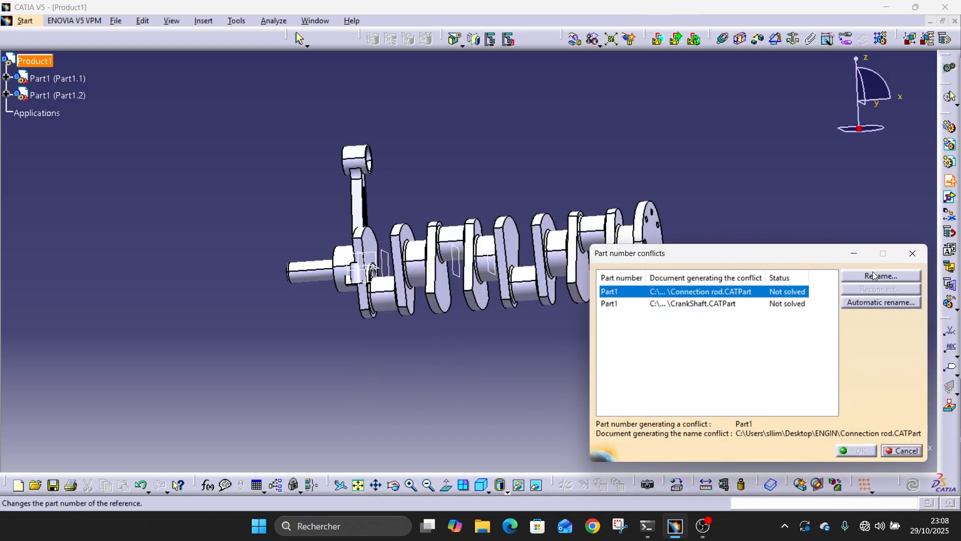
{"action": "left_click", "coordinate": [878, 303]}
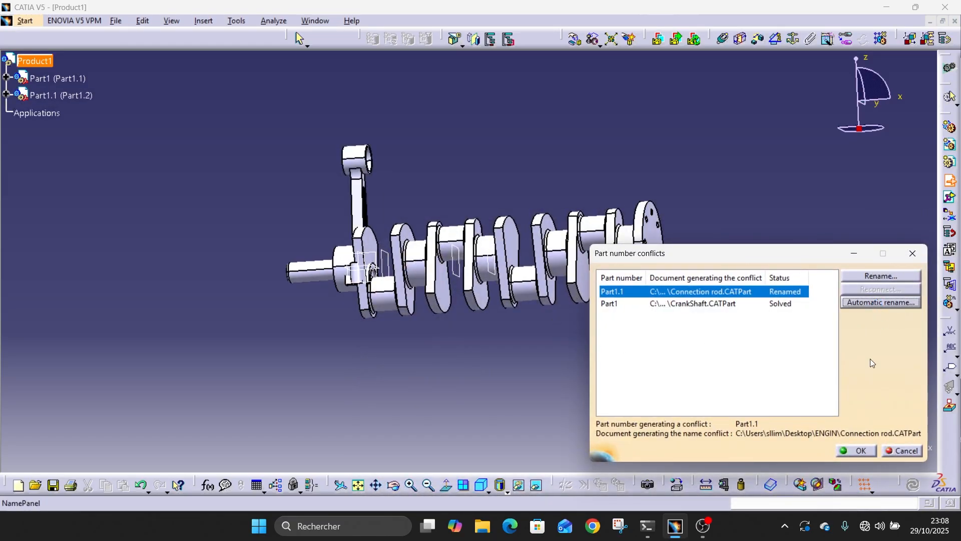
{"action": "left_click", "coordinate": [861, 452]}
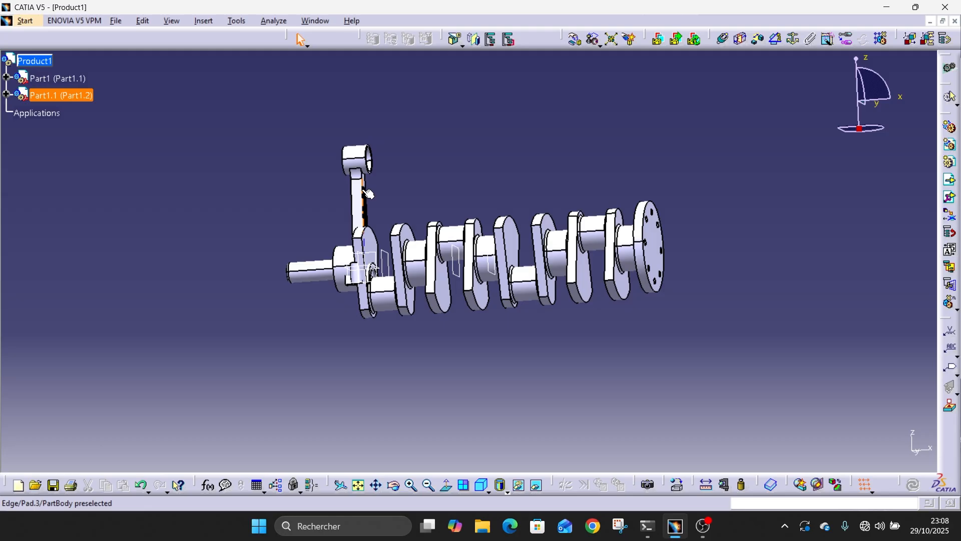
{"action": "left_click", "coordinate": [18, 112]}
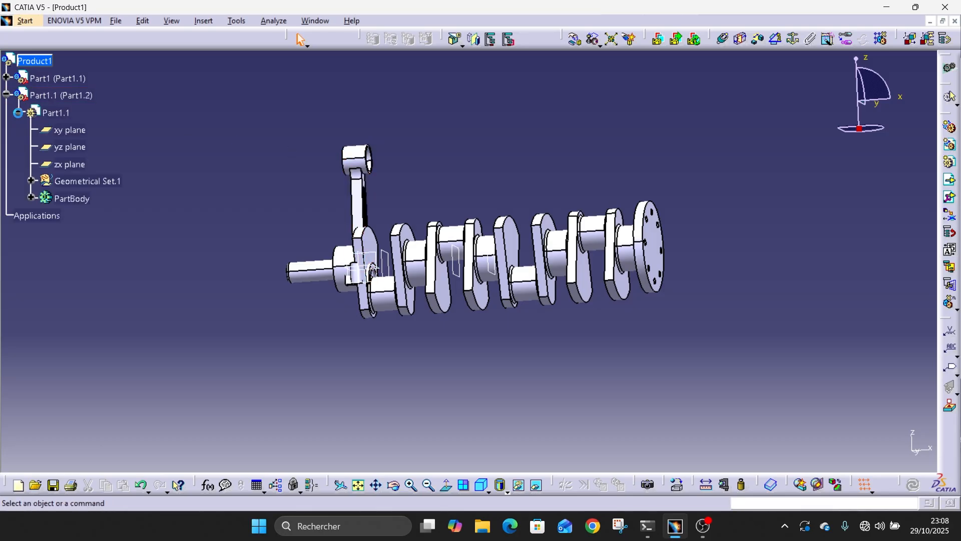
{"action": "left_click", "coordinate": [67, 198]}
{"action": "right_click", "coordinate": [68, 198]}
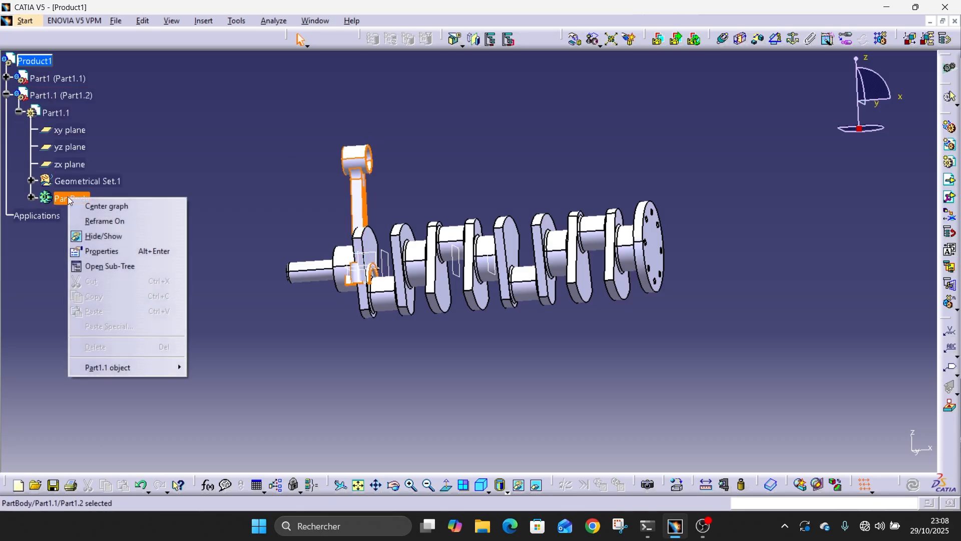
{"action": "left_click", "coordinate": [112, 235]}
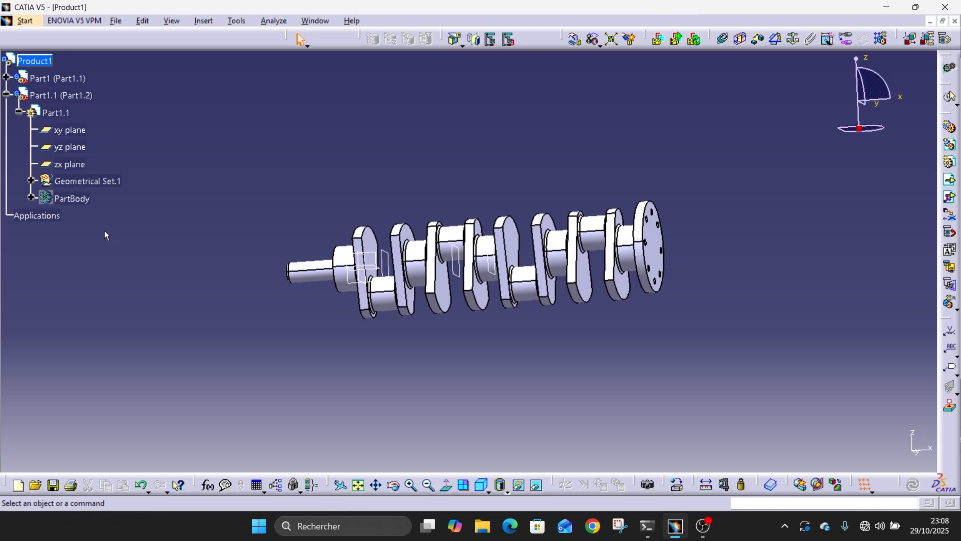
{"action": "right_click", "coordinate": [63, 197]}
{"action": "left_click", "coordinate": [97, 232]}
Step: Set the fill colour of the connecting rod's PartBody to yellow
{"action": "right_click", "coordinate": [60, 198]}
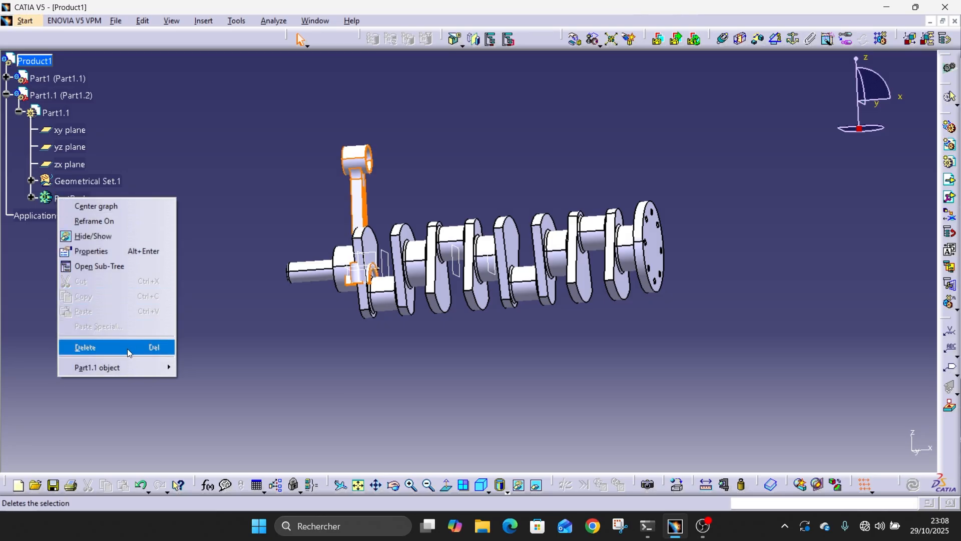
{"action": "left_click", "coordinate": [70, 251]}
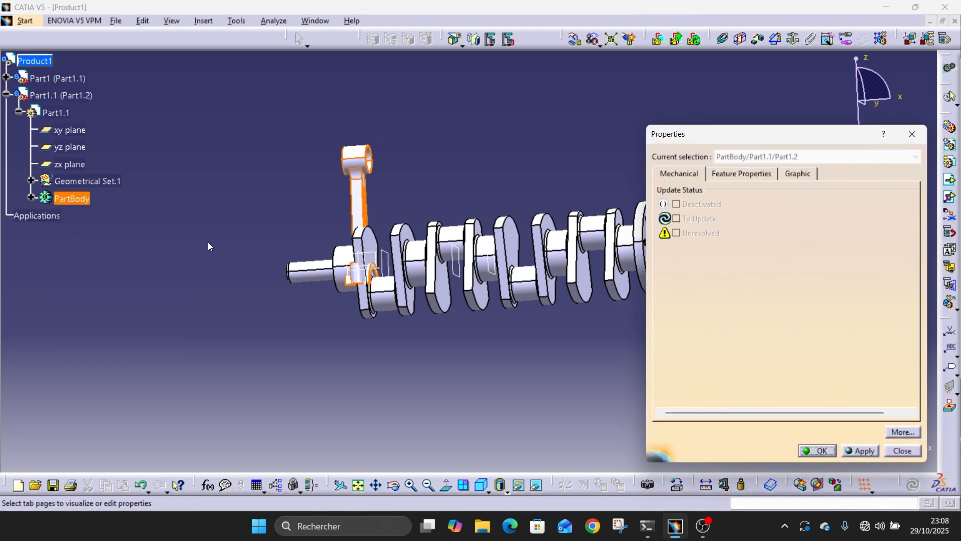
{"action": "left_click", "coordinate": [796, 175]}
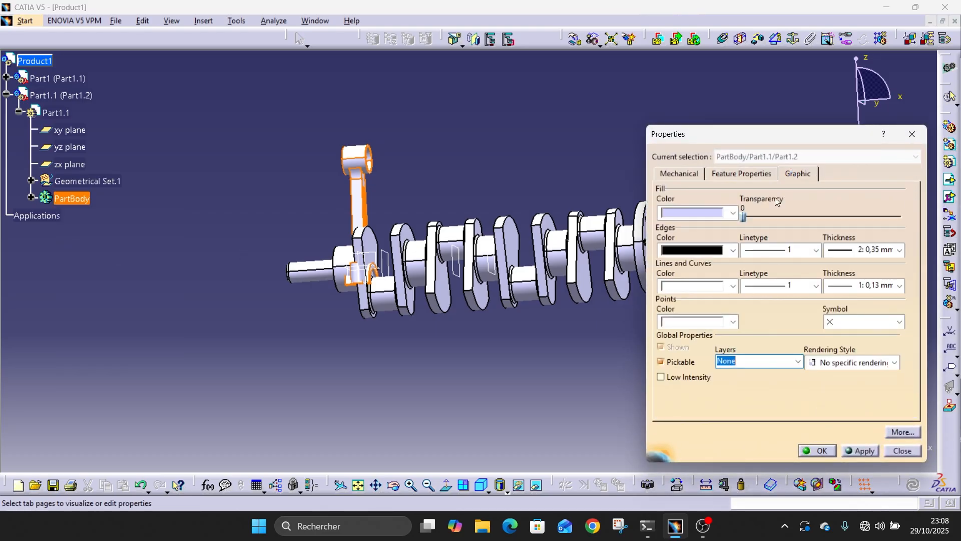
{"action": "left_click", "coordinate": [732, 214]}
{"action": "left_click", "coordinate": [707, 252]}
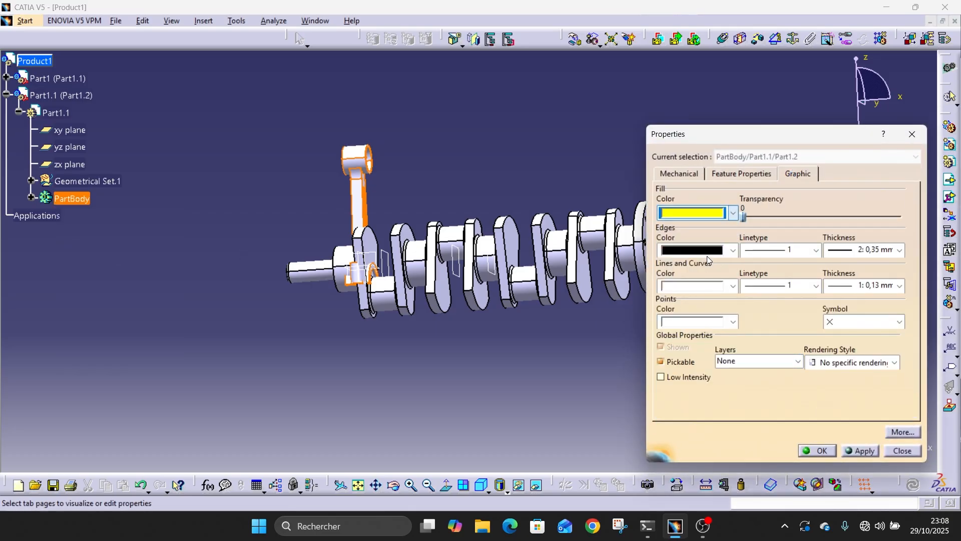
{"action": "left_click", "coordinate": [872, 452]}
{"action": "left_click", "coordinate": [819, 450]}
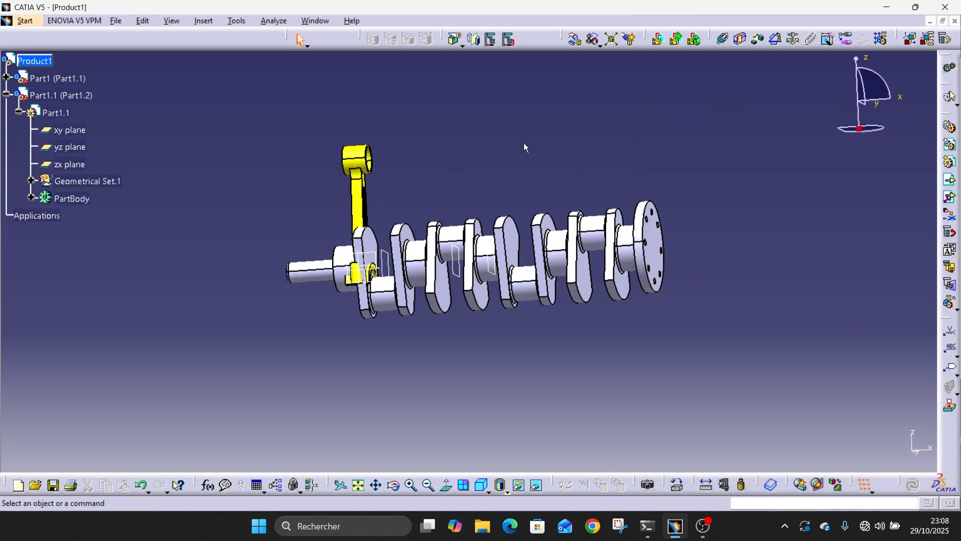
Step: Move the connecting rod along the X axis, clear of the crankshaft's shaft end
{"action": "left_click", "coordinate": [575, 38]}
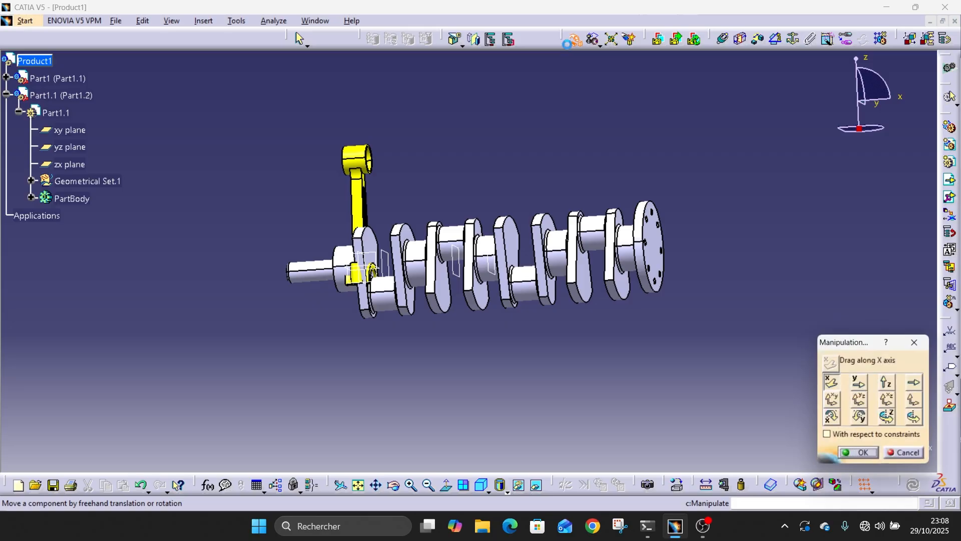
{"action": "left_click_drag", "start_coordinate": [368, 200], "coordinate": [215, 203]}
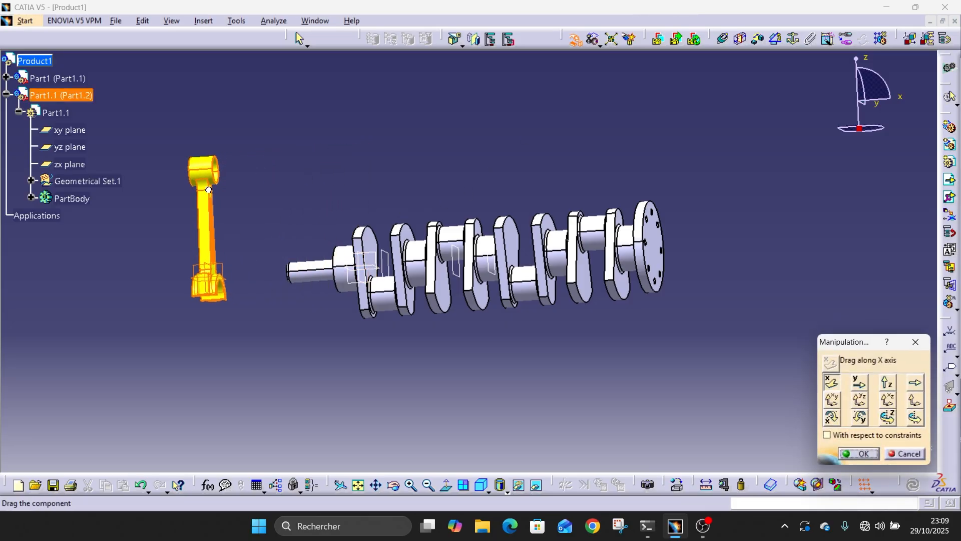
{"action": "left_click", "coordinate": [865, 454]}
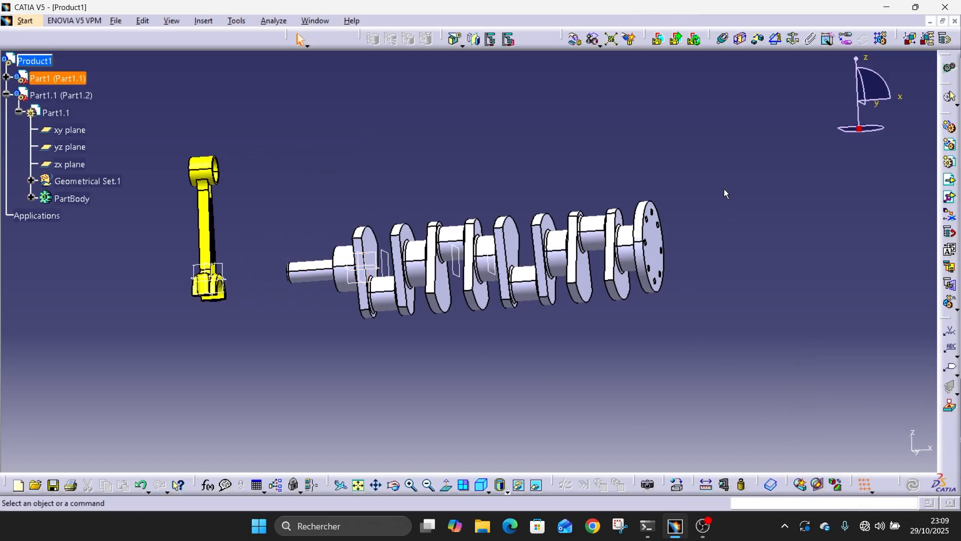
Step: Add a coincidence constraint between the axis of the connecting rod's big end and the axis of the first crankpin
{"action": "left_click", "coordinate": [723, 38]}
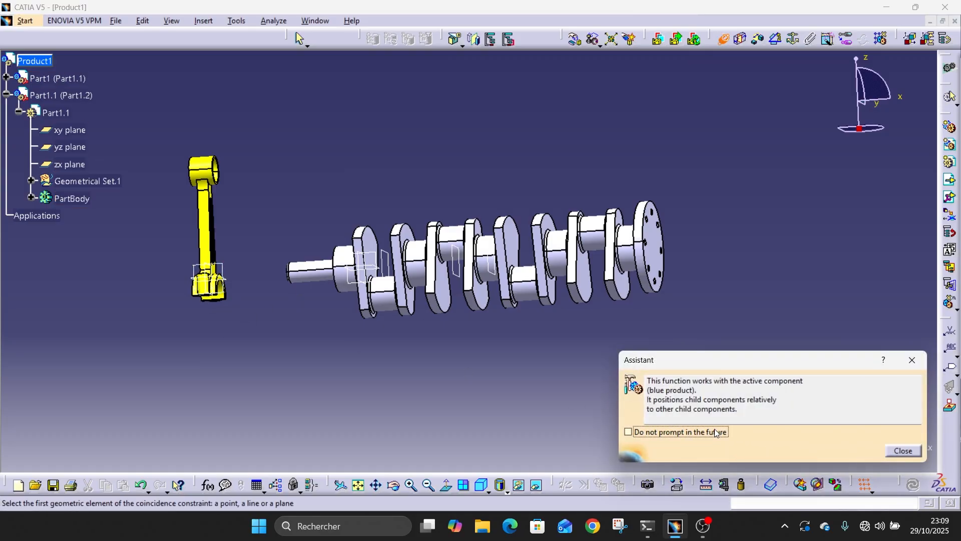
{"action": "left_click", "coordinate": [904, 451]}
{"action": "middle_click_drag", "start_coordinate": [254, 313], "coordinate": [210, 246]}
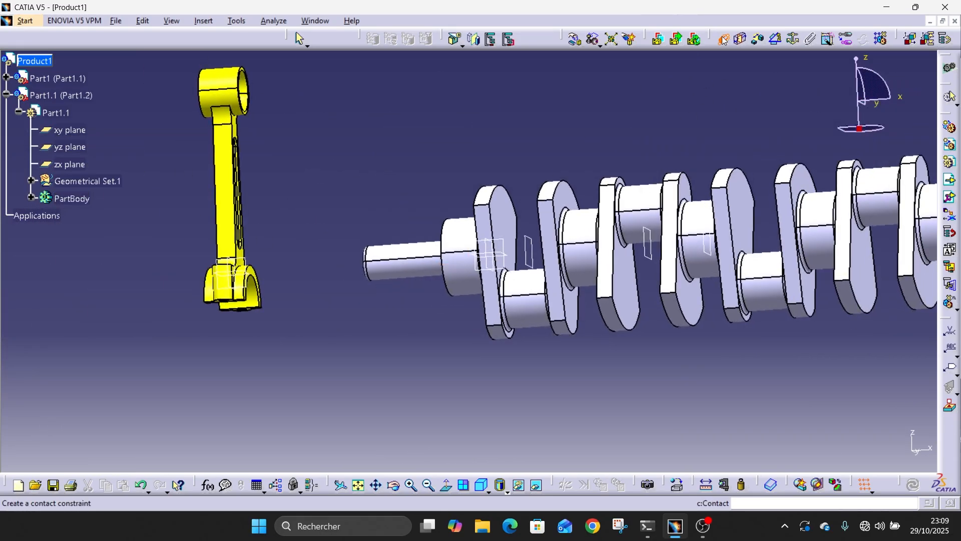
{"action": "left_click", "coordinate": [723, 40]}
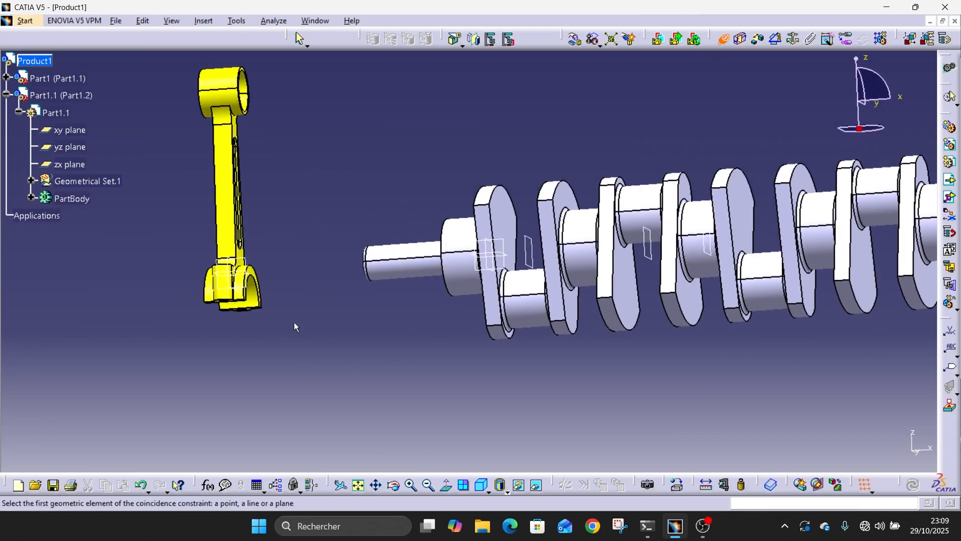
{"action": "left_click", "coordinate": [253, 303]}
{"action": "left_click", "coordinate": [512, 333]}
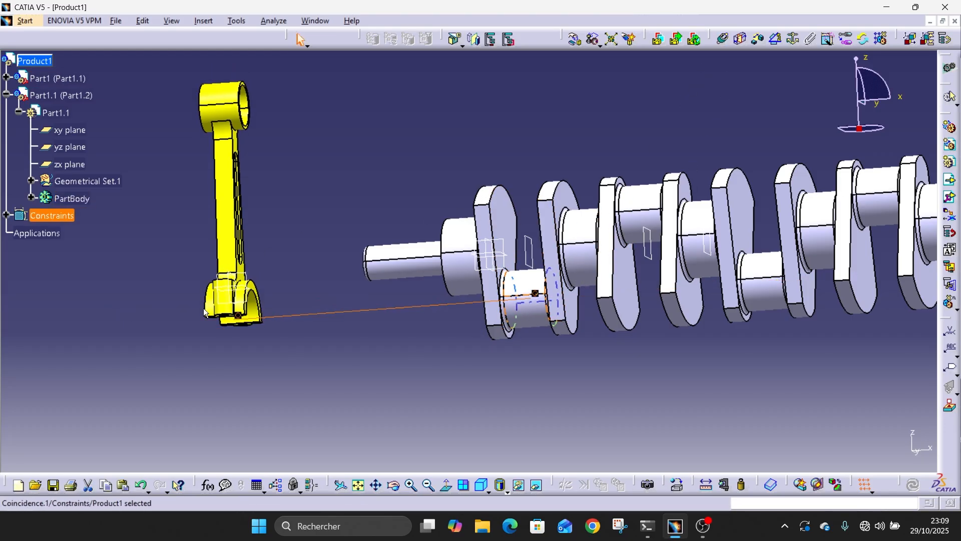
Step: Try to add a 4 mm offset constraint from the connecting rod's big-end side face to the first crank web
{"action": "left_click", "coordinate": [759, 40]}
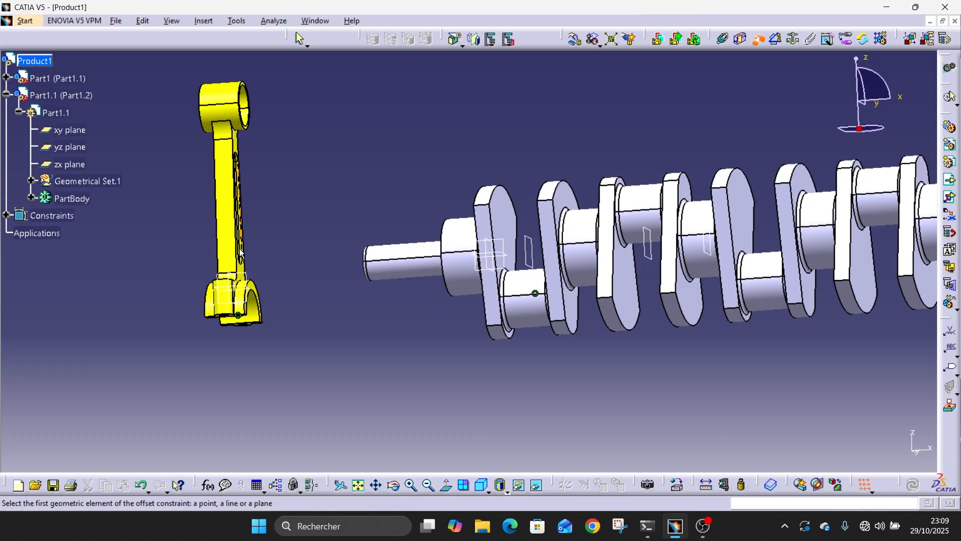
{"action": "middle_click_drag", "start_coordinate": [315, 270], "coordinate": [344, 257]}
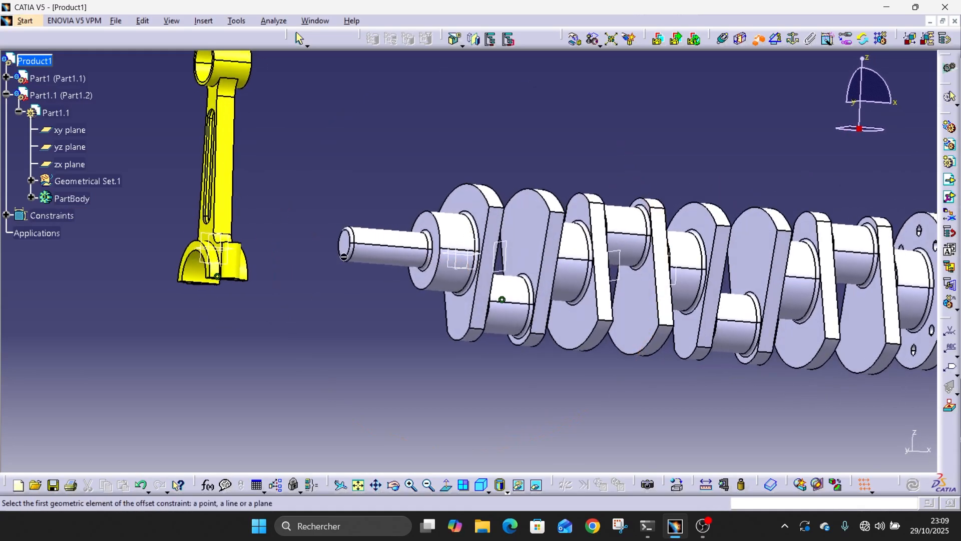
{"action": "left_click", "coordinate": [193, 248]}
{"action": "middle_click_drag", "start_coordinate": [418, 301], "coordinate": [491, 251]}
{"action": "left_click", "coordinate": [512, 221]}
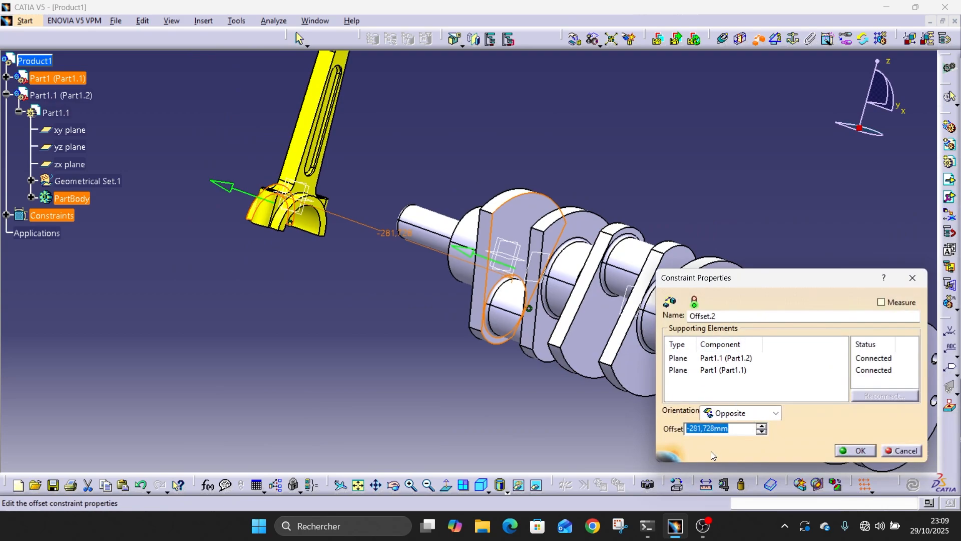
{"action": "type", "text": "4"}
{"action": "left_click", "coordinate": [854, 450]}
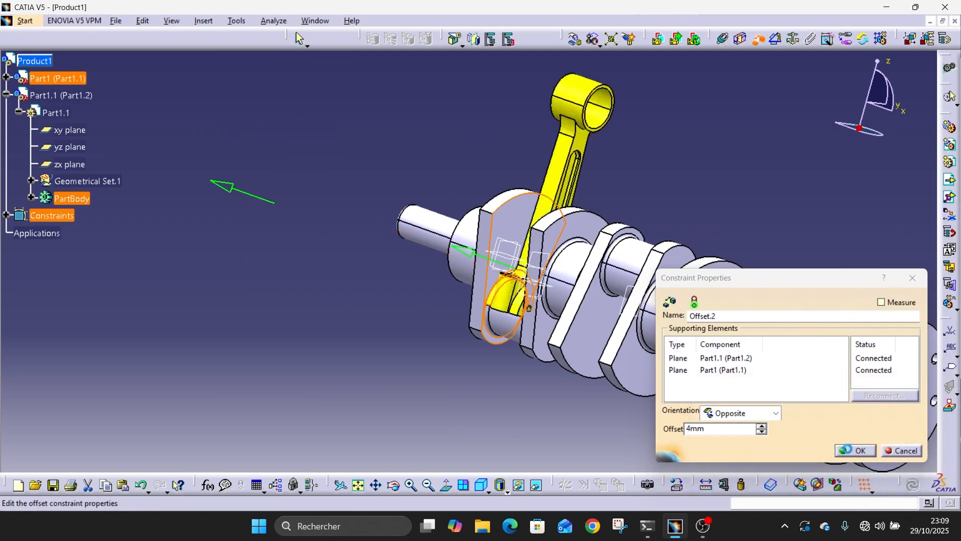
{"action": "middle_click_drag", "start_coordinate": [387, 329], "coordinate": [524, 335]}
{"action": "left_click", "coordinate": [899, 450]}
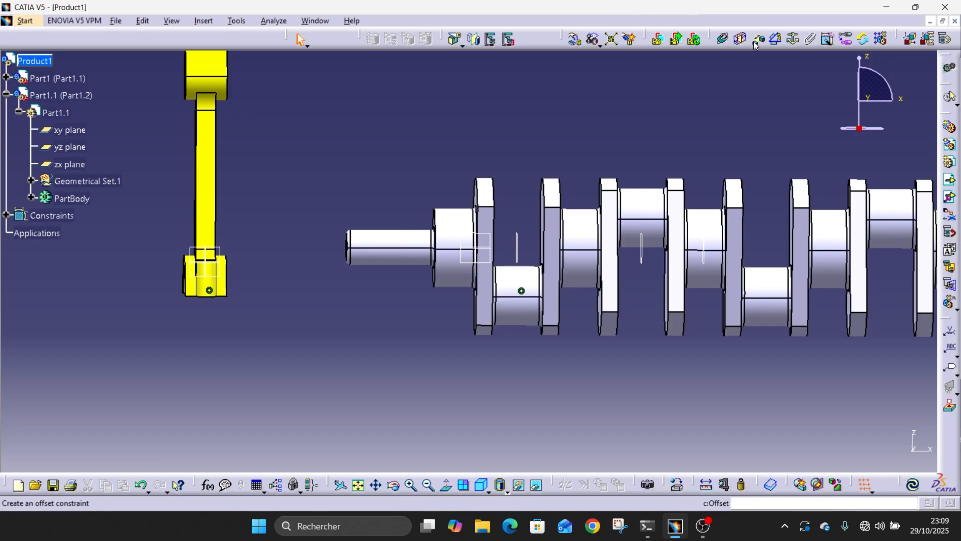
Step: Add an offset constraint of 4 mm between the first crank web's inner face and the connecting rod's big-end side face
{"action": "middle_click_drag", "start_coordinate": [515, 234], "coordinate": [468, 219]}
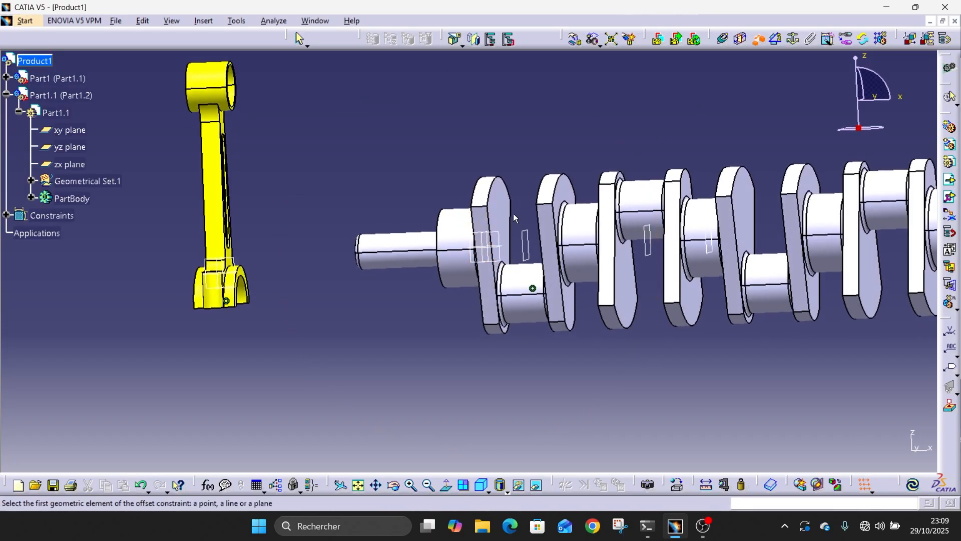
{"action": "left_click", "coordinate": [503, 212]}
{"action": "middle_click_drag", "start_coordinate": [248, 274], "coordinate": [353, 262]}
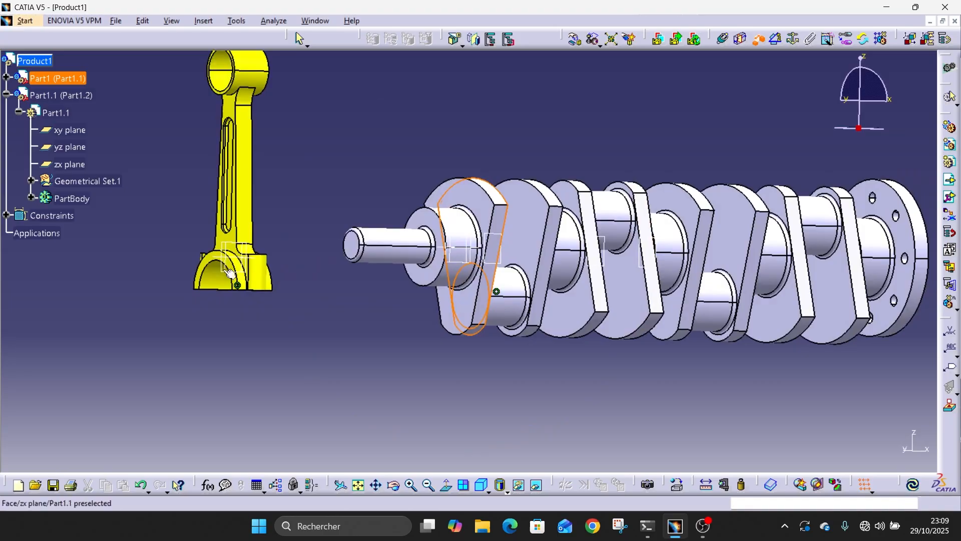
{"action": "left_click", "coordinate": [213, 264]}
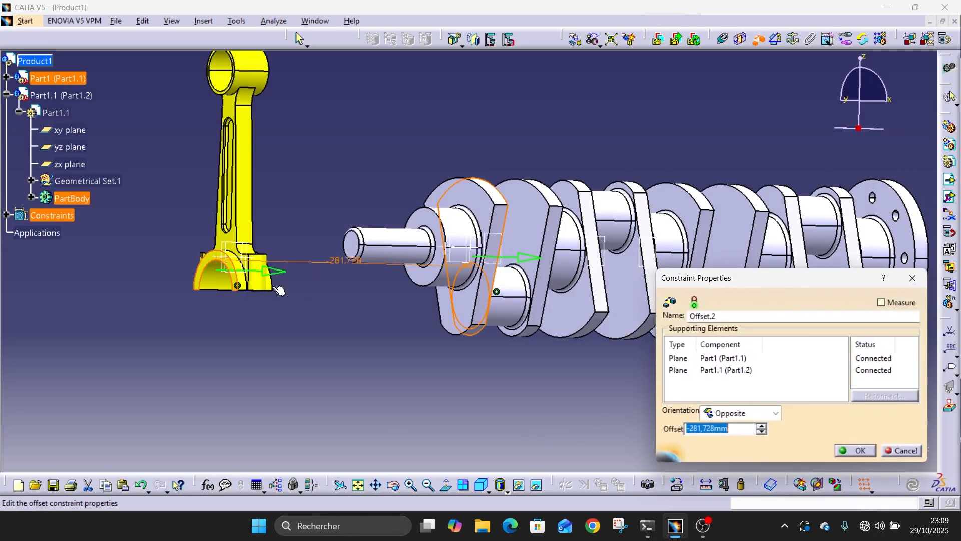
{"action": "type", "text": "4"}
{"action": "left_click", "coordinate": [848, 449]}
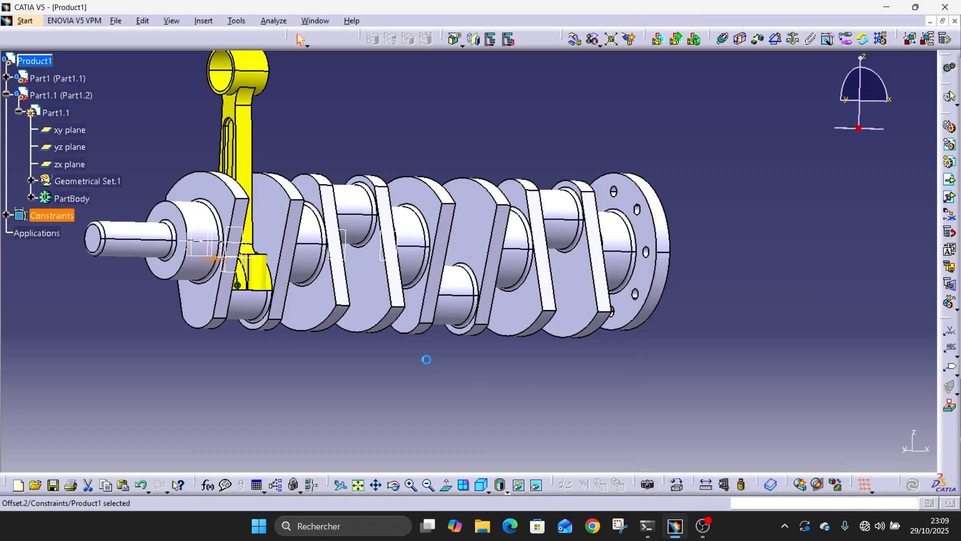
Step: Insert a second copy of the Connection rod part into Product1 as an existing component with positioning
{"action": "middle_click_drag", "start_coordinate": [458, 204], "coordinate": [401, 216]}
{"action": "middle_click_drag", "start_coordinate": [472, 124], "coordinate": [722, 76]}
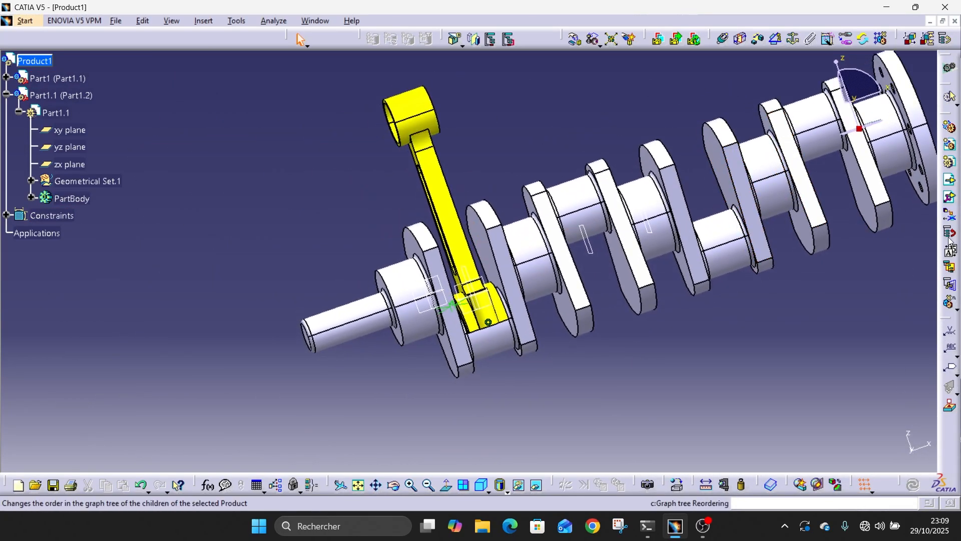
{"action": "left_click", "coordinate": [950, 181]}
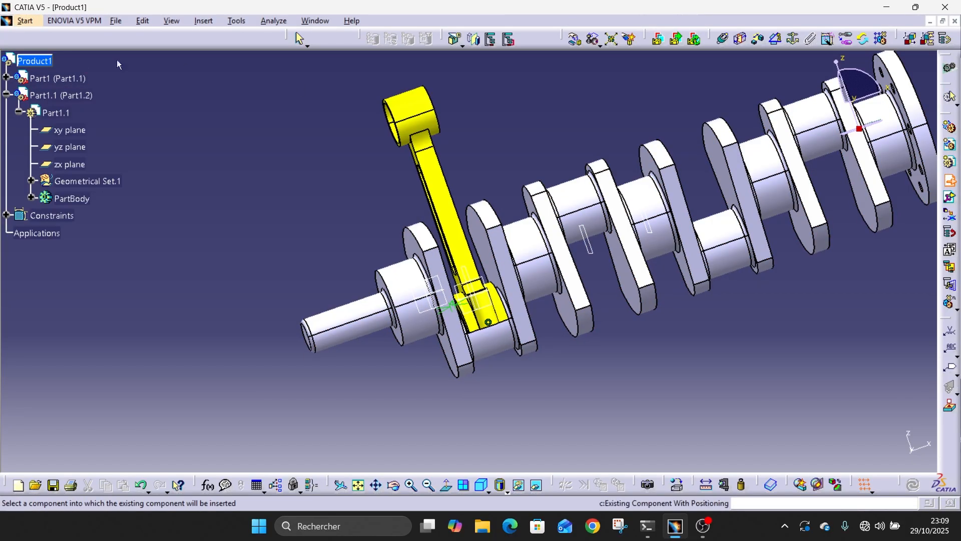
{"action": "left_click", "coordinate": [35, 61]}
{"action": "double_click", "coordinate": [525, 308]}
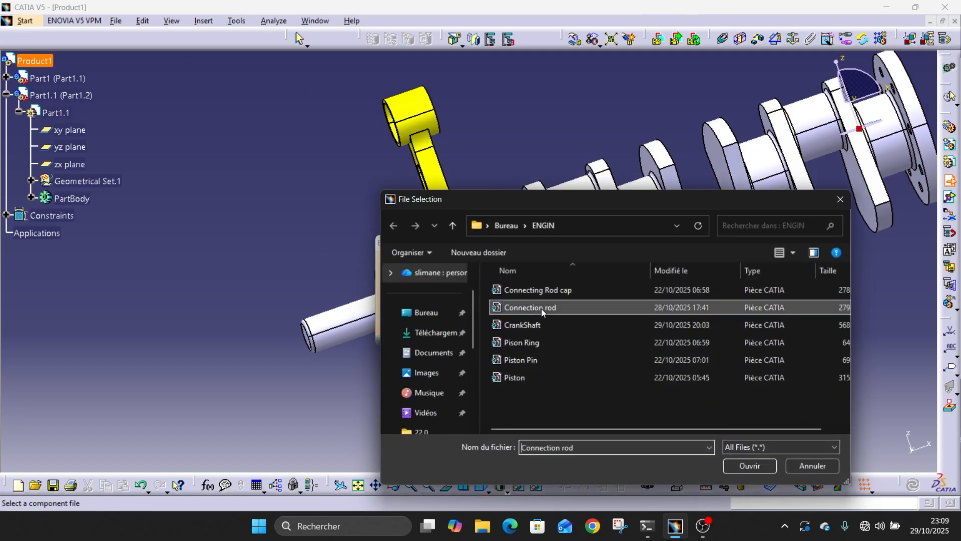
{"action": "left_click", "coordinate": [896, 451]}
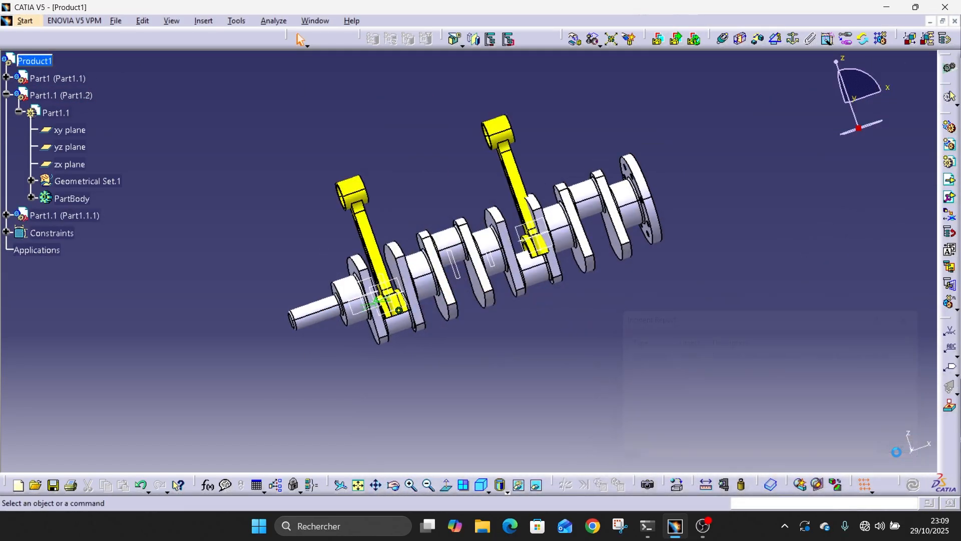
Step: Move the second connecting rod along the X axis, clear of the crankshaft's shaft end
{"action": "middle_click_drag", "start_coordinate": [610, 282], "coordinate": [653, 205]}
{"action": "left_click", "coordinate": [605, 278]}
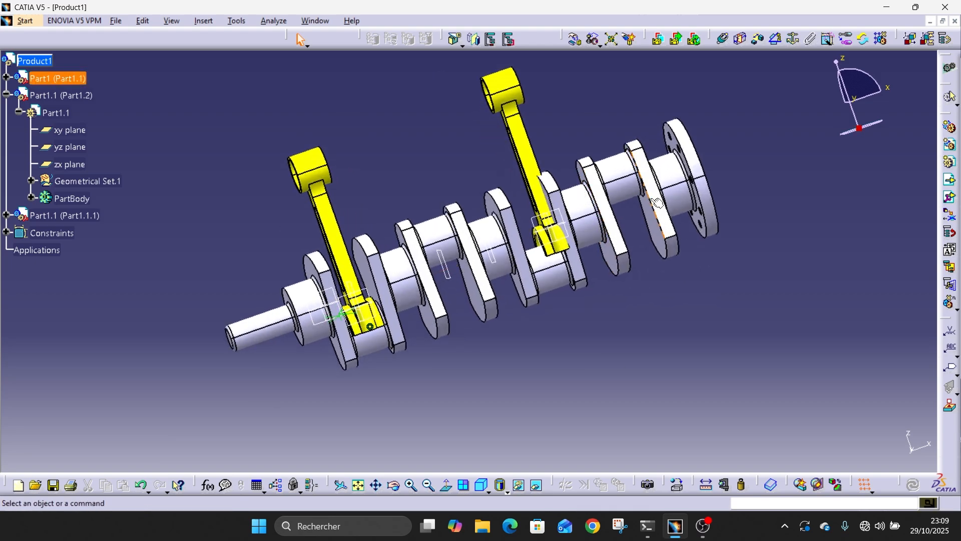
{"action": "left_click", "coordinate": [575, 39]}
{"action": "left_click_drag", "start_coordinate": [531, 150], "coordinate": [238, 223]}
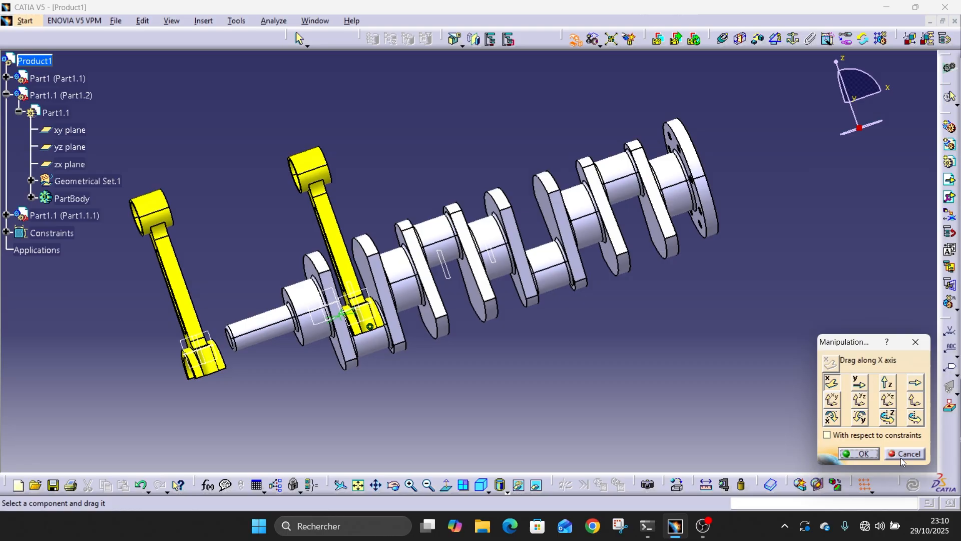
{"action": "left_click", "coordinate": [852, 454]}
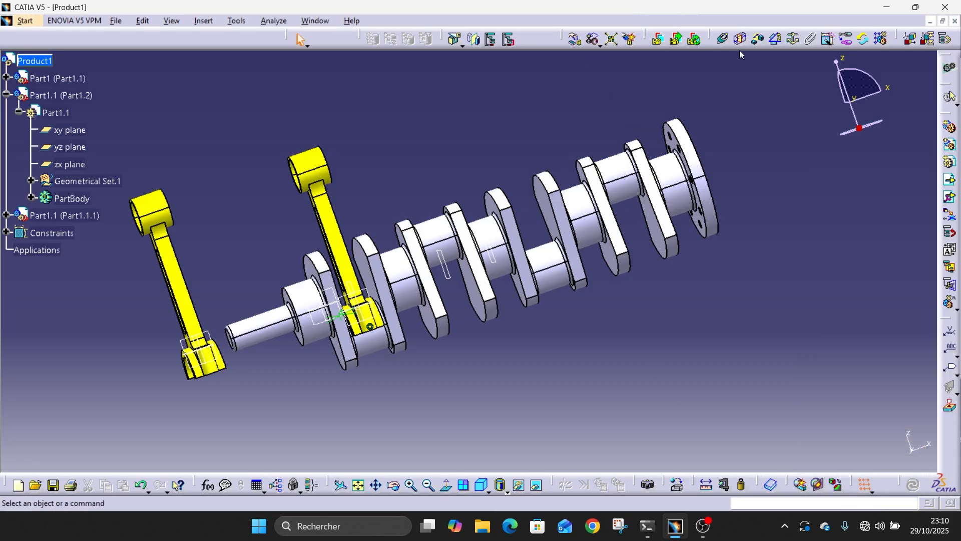
Step: Add a coincidence constraint between the second connecting rod's big-end axis and the axis of the second crankpin
{"action": "left_click", "coordinate": [724, 40]}
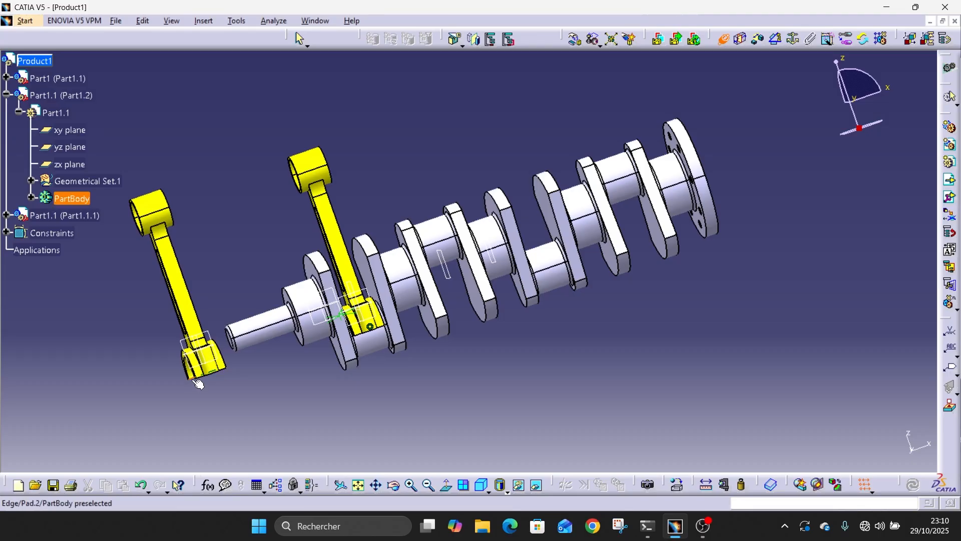
{"action": "left_click", "coordinate": [190, 377]}
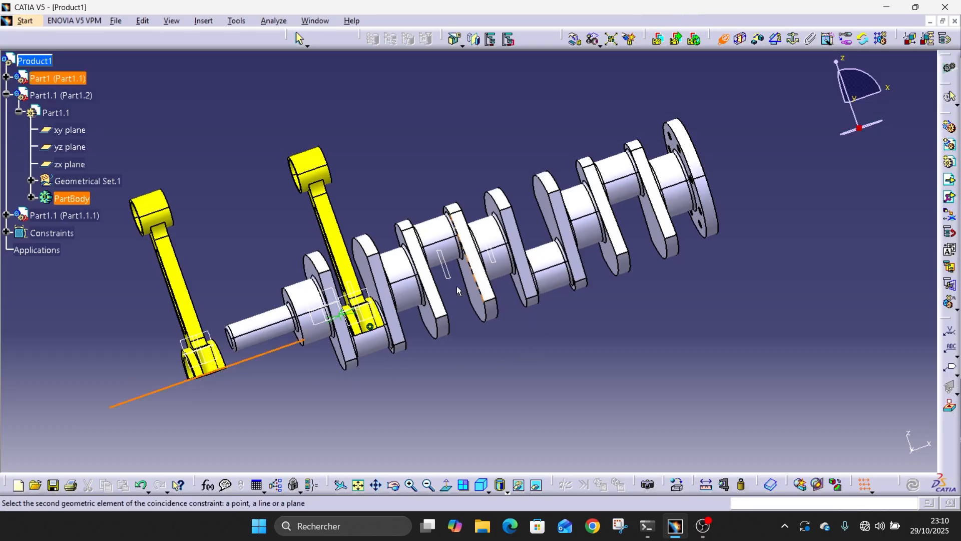
{"action": "left_click", "coordinate": [424, 242]}
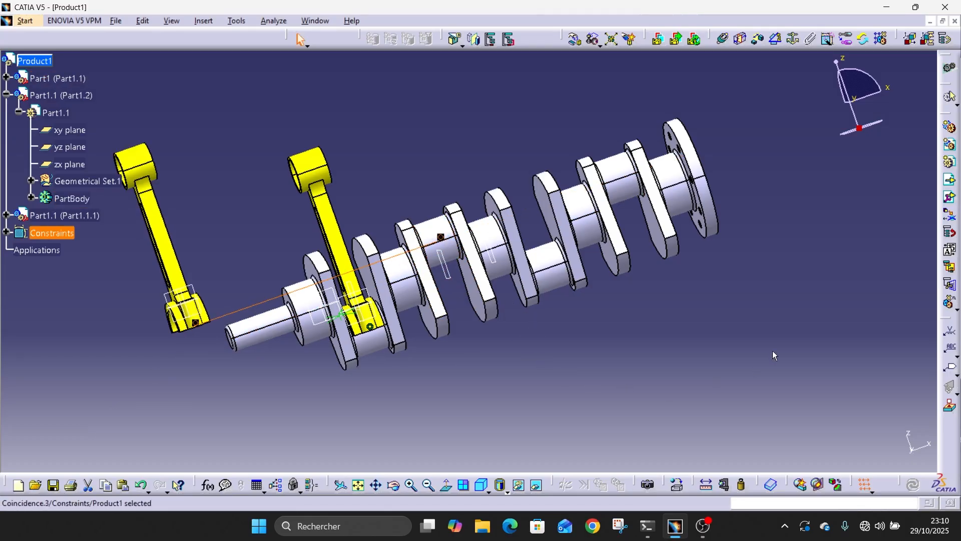
Step: Add a 4 mm offset constraint between the second rod's big-end side face and the adjacent crank web's inner face, with Opposite orientation
{"action": "left_click", "coordinate": [755, 45]}
{"action": "middle_click_drag", "start_coordinate": [134, 380], "coordinate": [753, 153]}
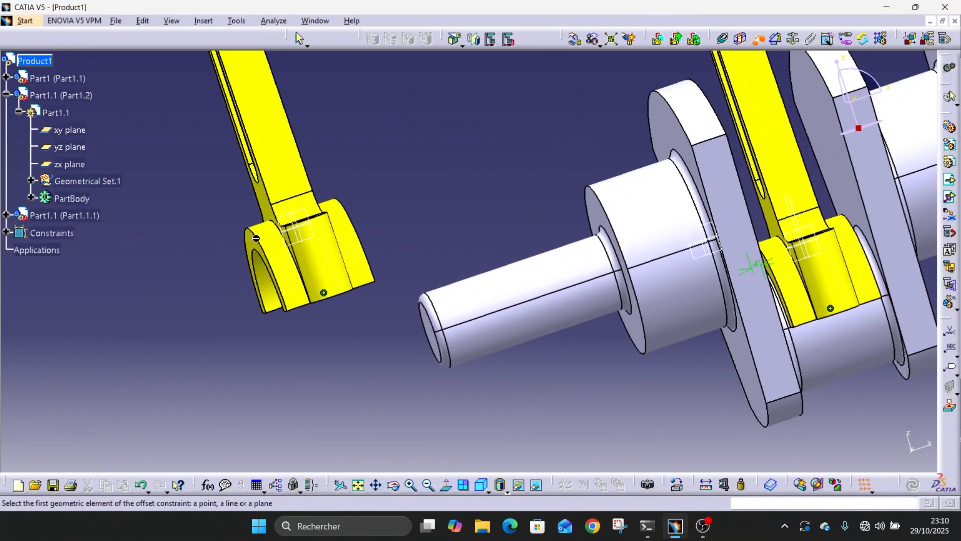
{"action": "left_click", "coordinate": [253, 245]}
{"action": "middle_click_drag", "start_coordinate": [544, 228], "coordinate": [502, 271]}
{"action": "left_click", "coordinate": [850, 287]}
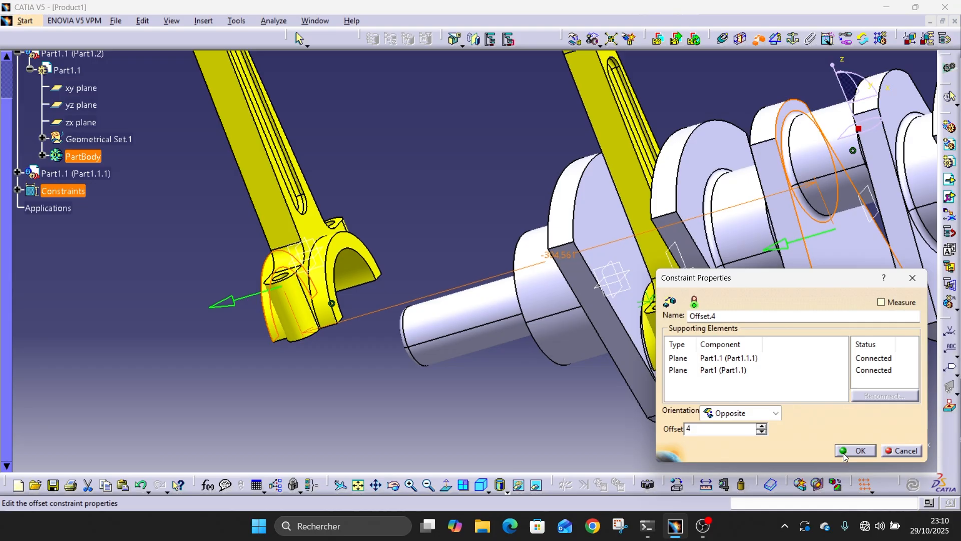
{"action": "left_click", "coordinate": [855, 450]}
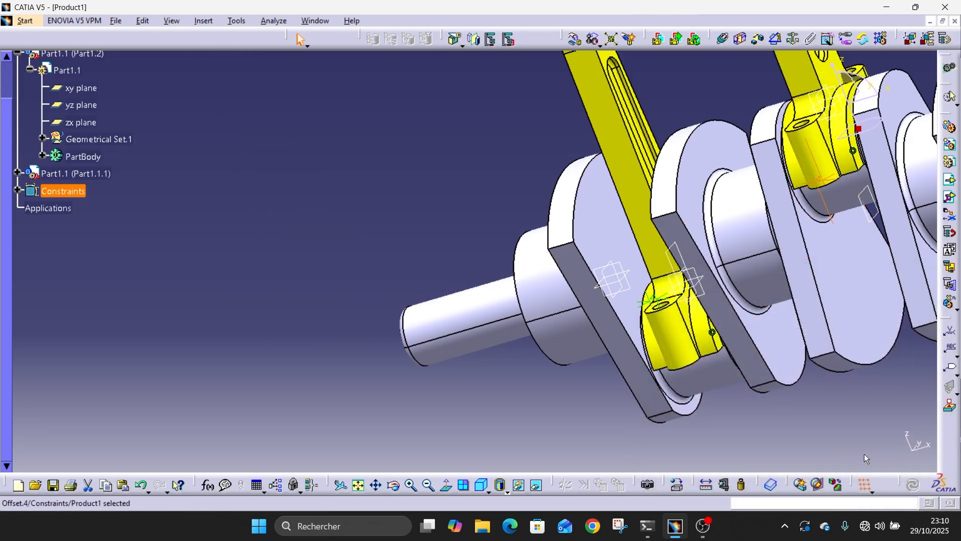
Step: Insert a third copy of the Connection rod part into the assembly as an existing component with positioning
{"action": "middle_click_drag", "start_coordinate": [364, 375], "coordinate": [370, 441], "text": "ctrl"}
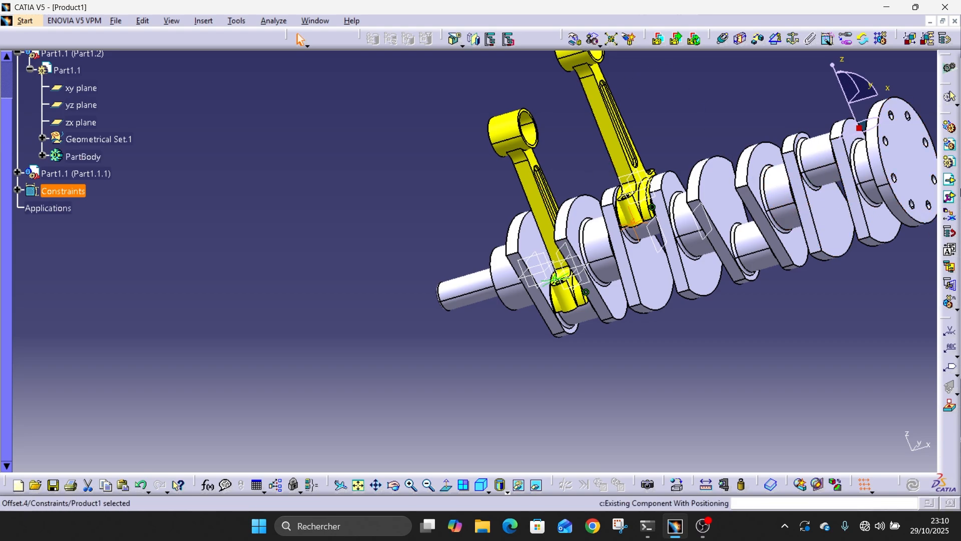
{"action": "left_click", "coordinate": [953, 182]}
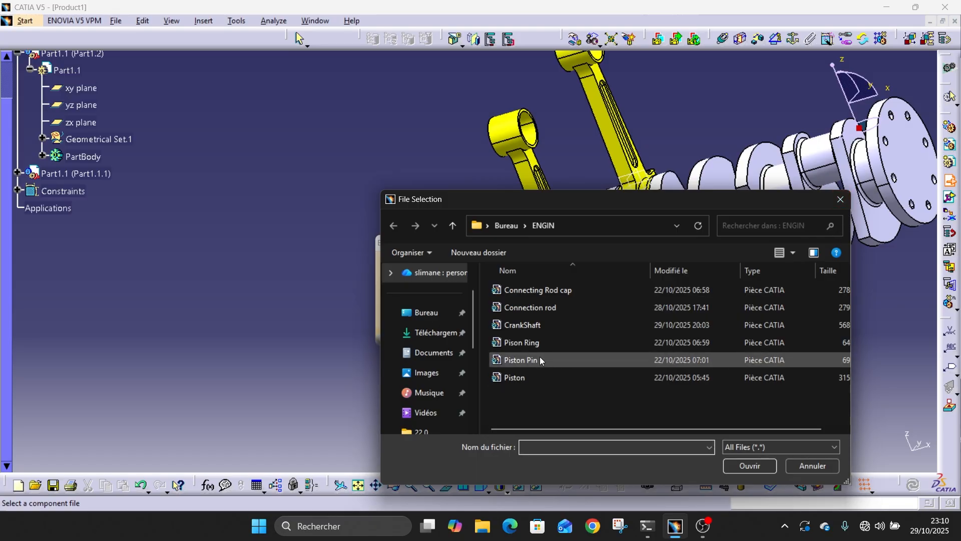
{"action": "double_click", "coordinate": [555, 307]}
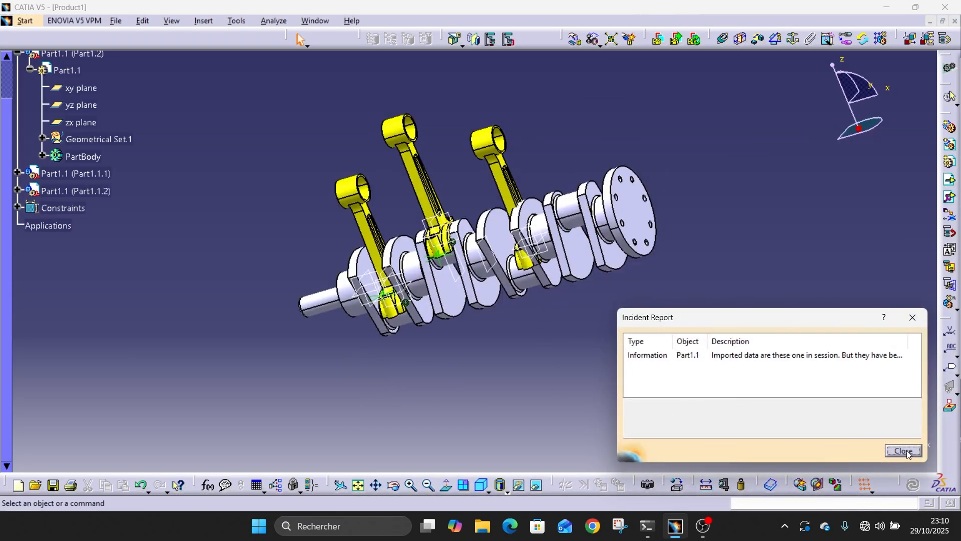
{"action": "left_click", "coordinate": [904, 450]}
Step: Add a coincidence constraint between the third connecting rod's big-end axis and the axis of the third crankpin
{"action": "middle_click_drag", "start_coordinate": [611, 313], "coordinate": [726, 354]}
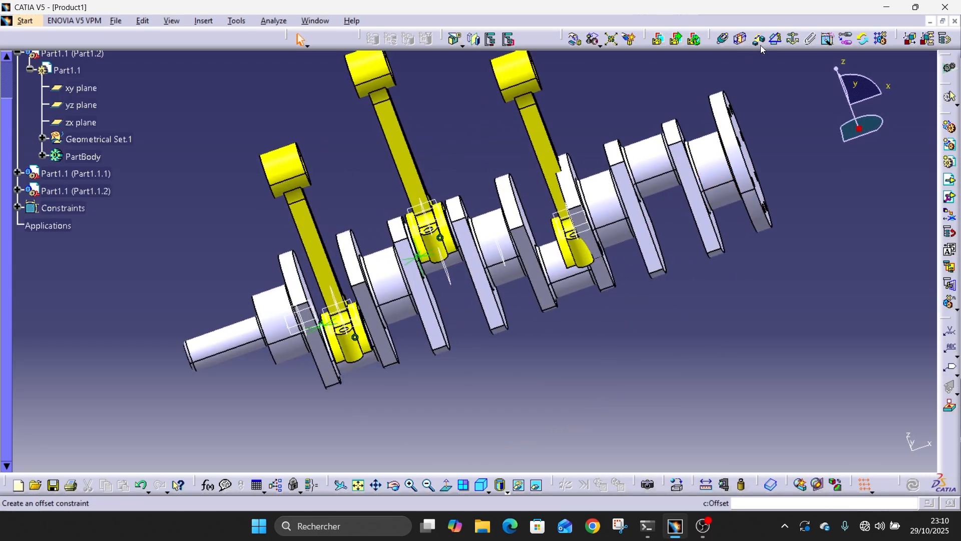
{"action": "left_click", "coordinate": [723, 41]}
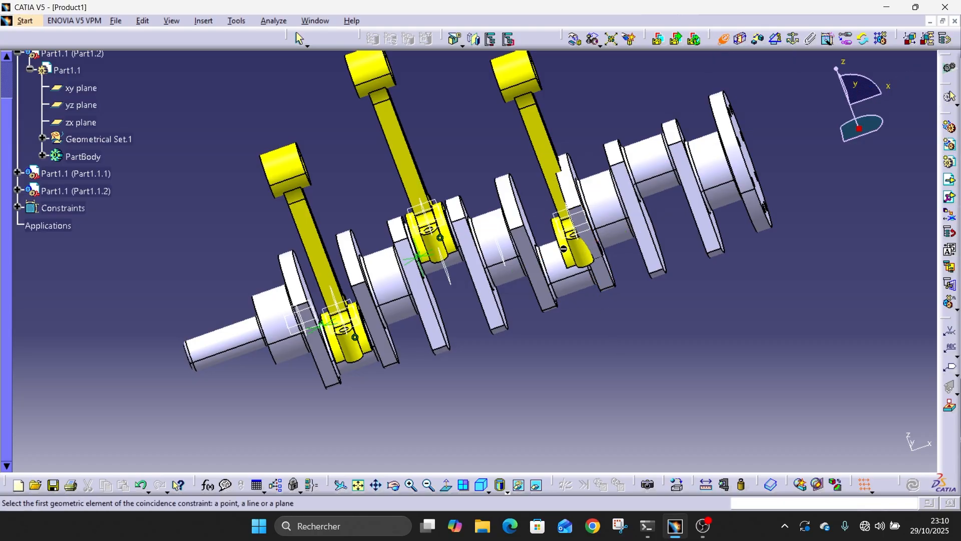
{"action": "left_click", "coordinate": [566, 254]}
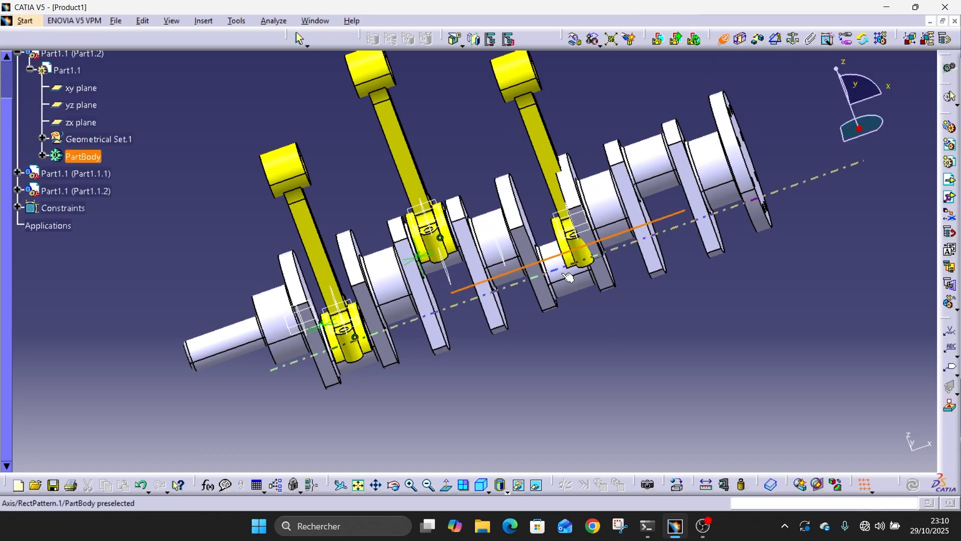
{"action": "left_click", "coordinate": [568, 276]}
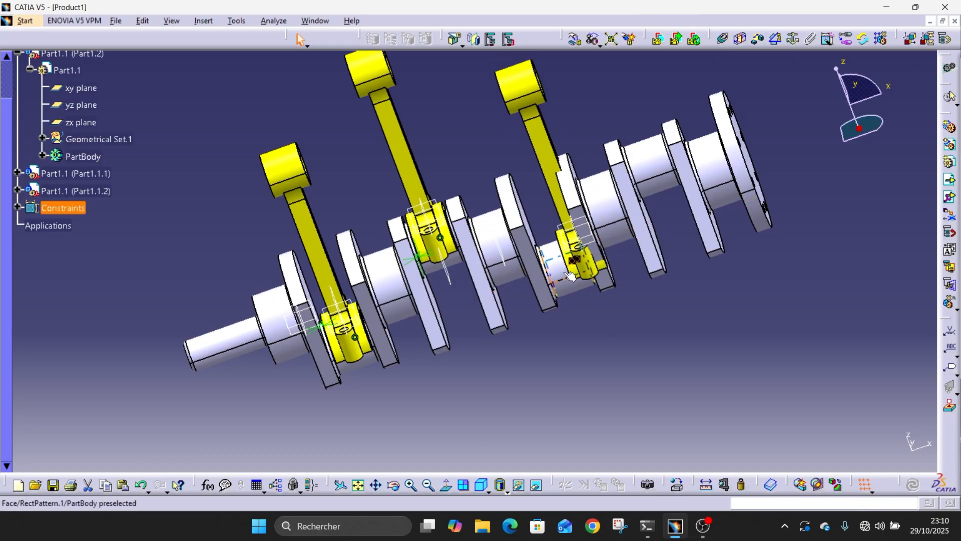
Step: Add a 4 mm offset constraint between the third rod's big-end side face and the adjacent crank web's inner face, with Opposite orientation
{"action": "left_click", "coordinate": [757, 45]}
{"action": "middle_click_drag", "start_coordinate": [521, 283], "coordinate": [597, 223]}
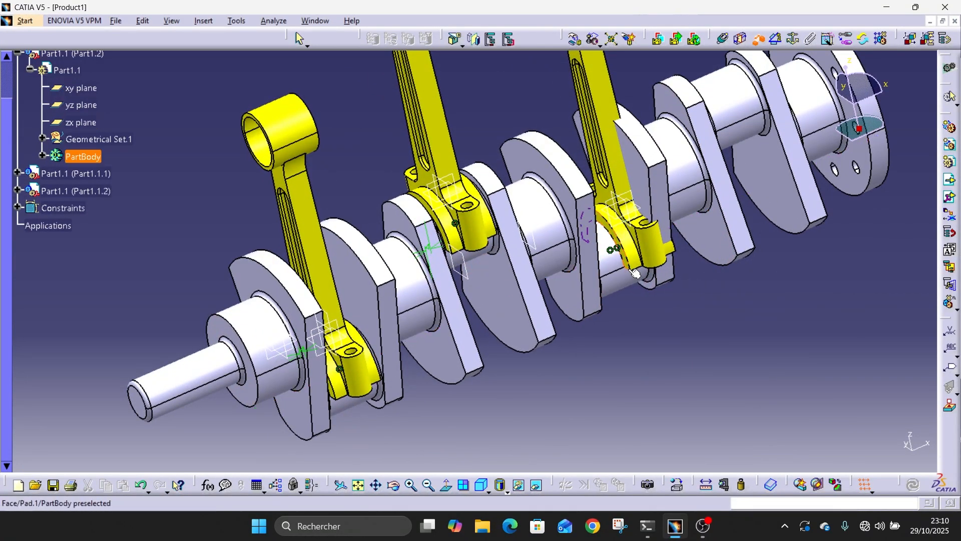
{"action": "left_click", "coordinate": [607, 226]}
{"action": "middle_click_drag", "start_coordinate": [606, 226], "coordinate": [503, 274]}
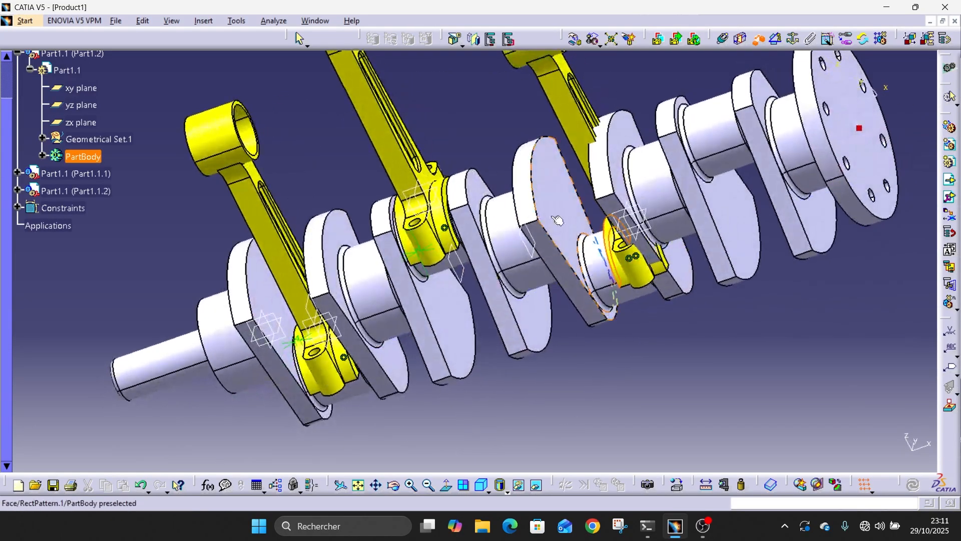
{"action": "left_click", "coordinate": [547, 210]}
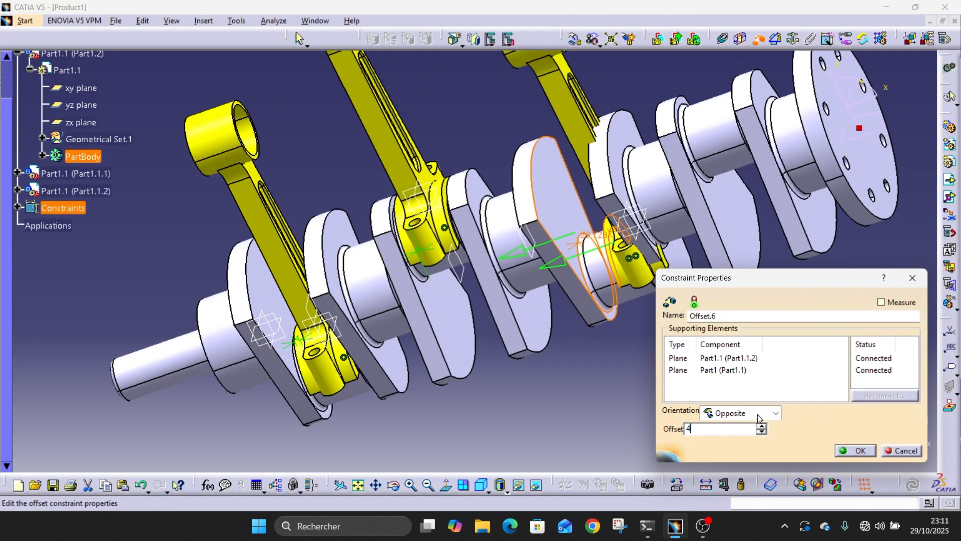
{"action": "left_click", "coordinate": [842, 450]}
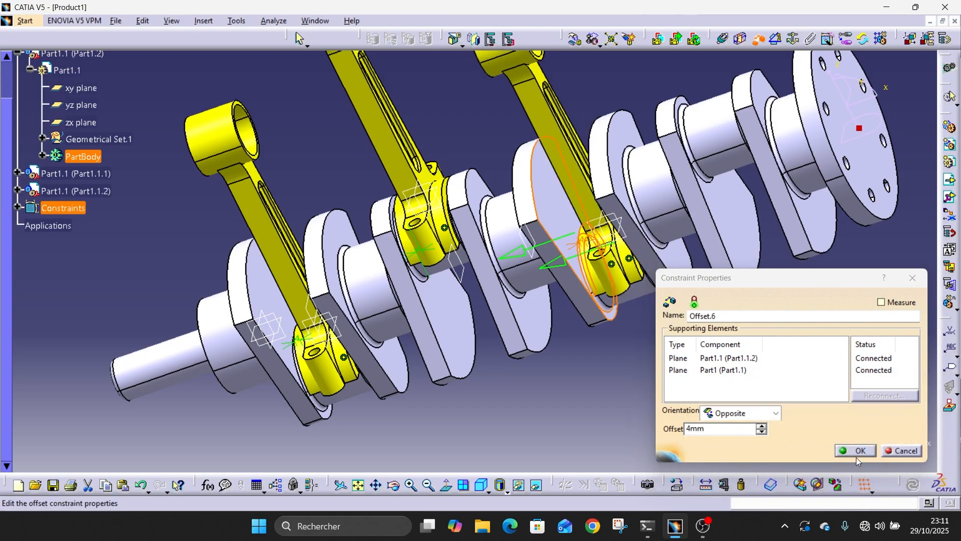
{"action": "left_click", "coordinate": [856, 455]}
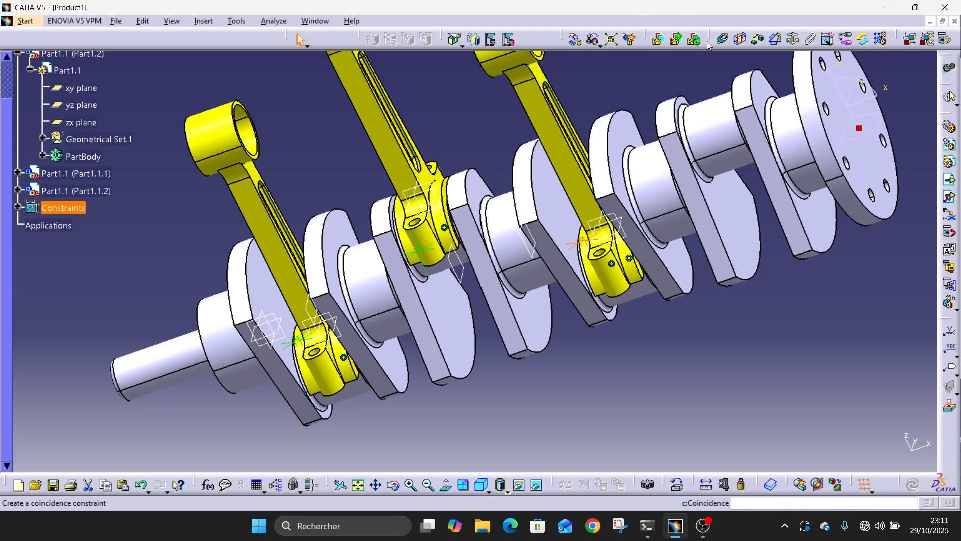
Step: Insert a fourth copy of the Connection rod part into the assembly as an existing component with positioning
{"action": "left_click", "coordinate": [949, 179]}
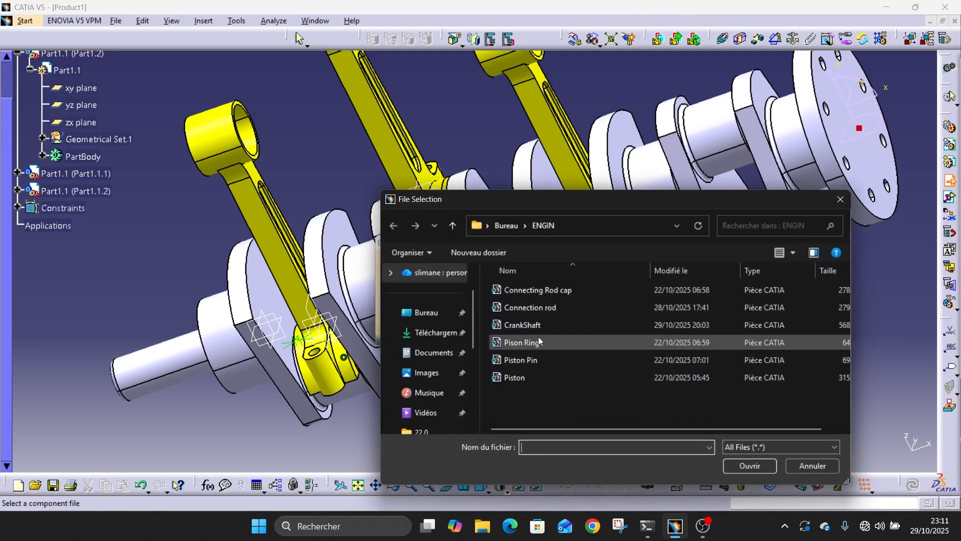
{"action": "double_click", "coordinate": [549, 307]}
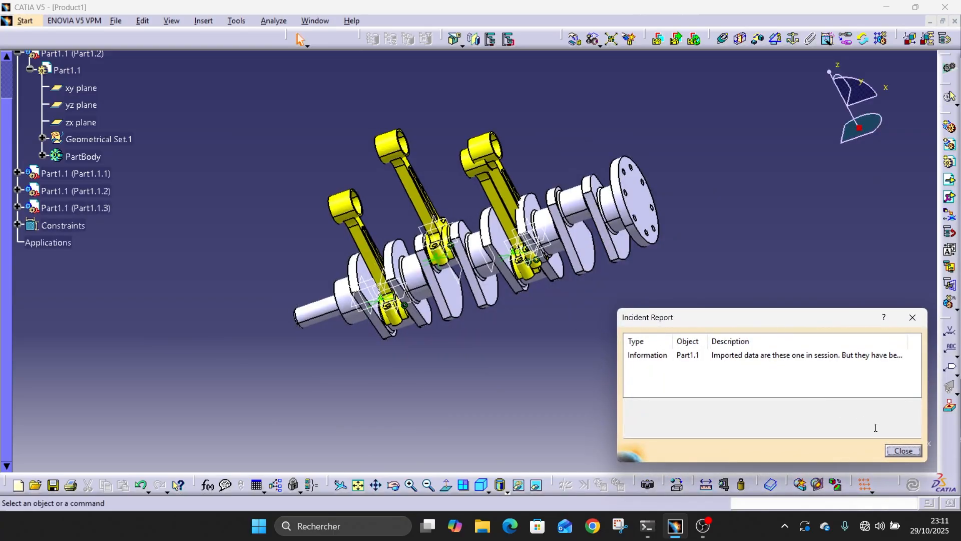
{"action": "left_click", "coordinate": [901, 451]}
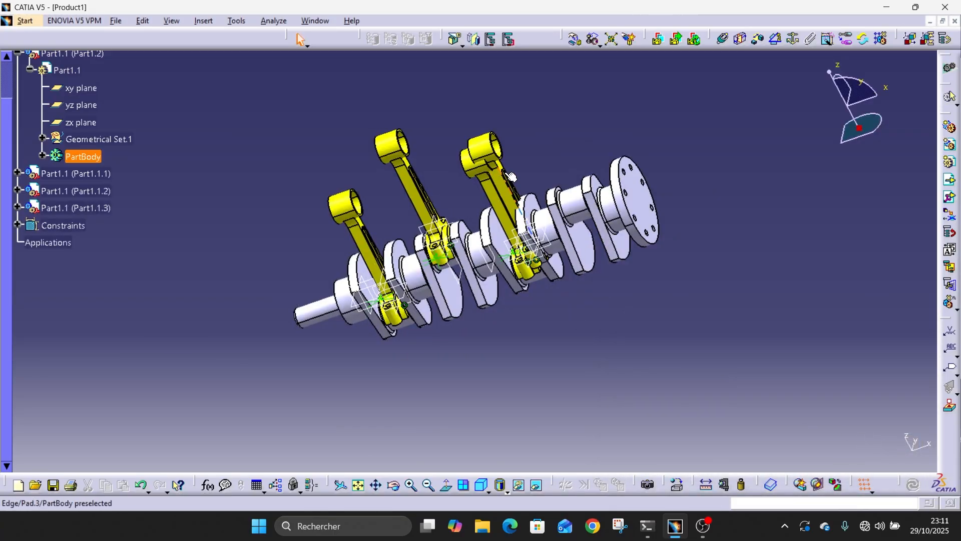
Step: Move the fourth connecting rod along the X axis, beyond the crankshaft's flange end
{"action": "middle_click_drag", "start_coordinate": [524, 159], "coordinate": [576, 111]}
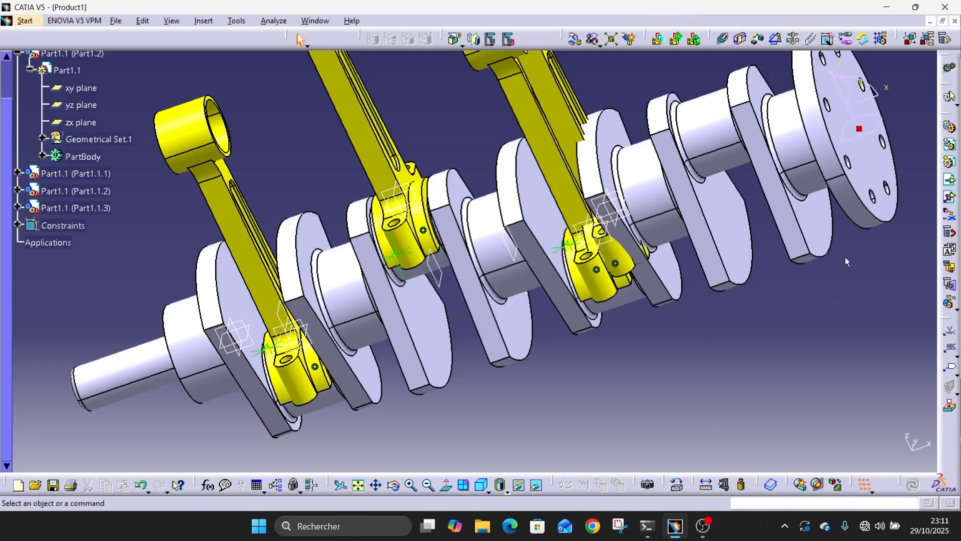
{"action": "left_click", "coordinate": [575, 39]}
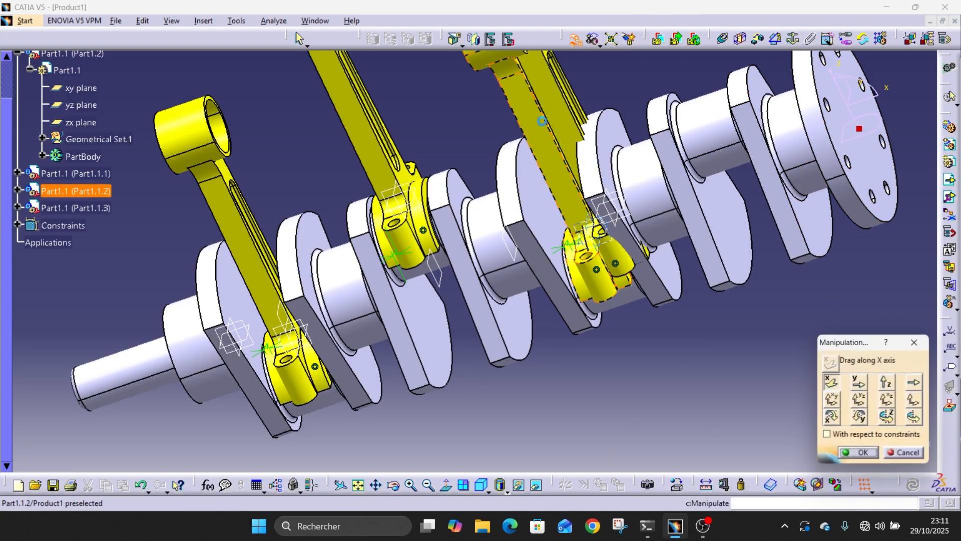
{"action": "left_click_drag", "start_coordinate": [561, 117], "coordinate": [908, 90]}
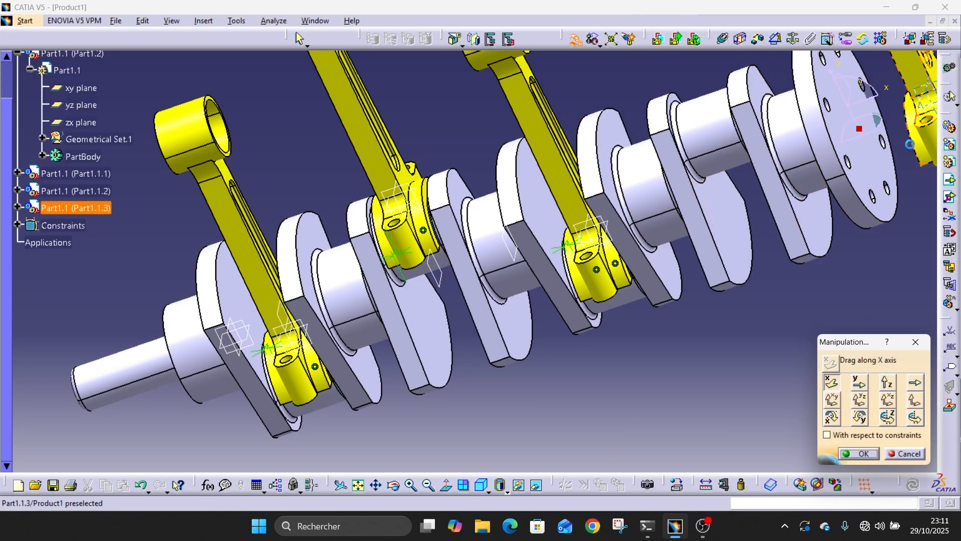
{"action": "left_click", "coordinate": [860, 454]}
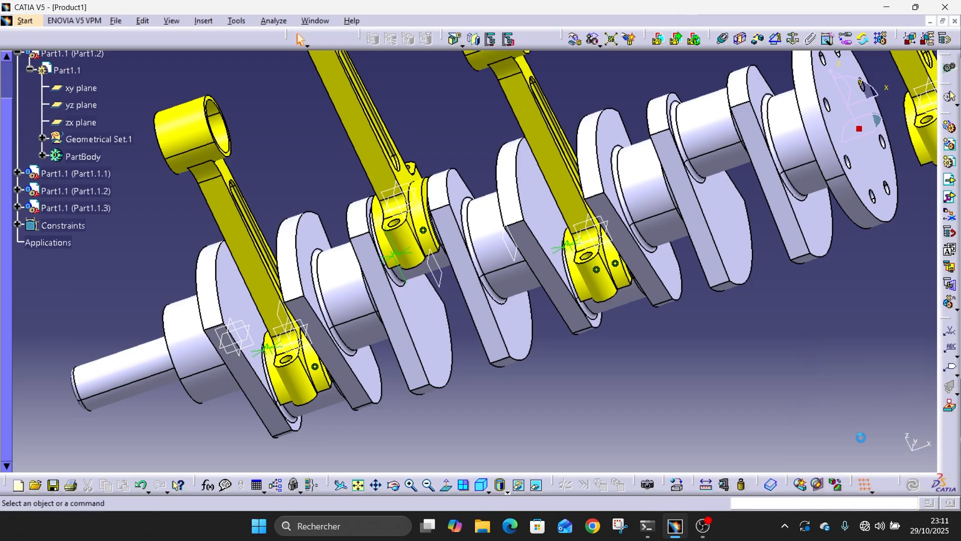
Step: Add a coincidence constraint between the fourth connecting rod's big-end axis and the axis of the fourth crankpin
{"action": "left_click", "coordinate": [724, 39]}
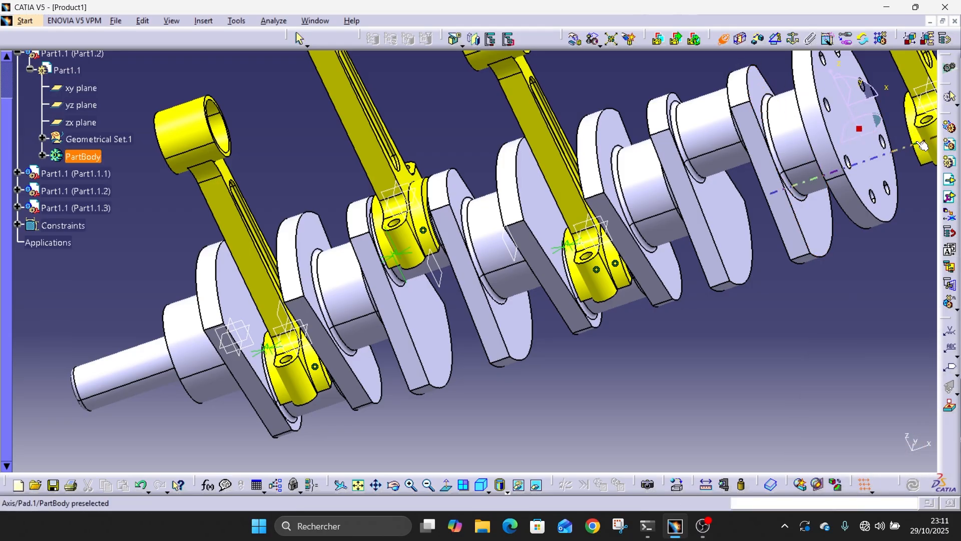
{"action": "left_click", "coordinate": [923, 145]}
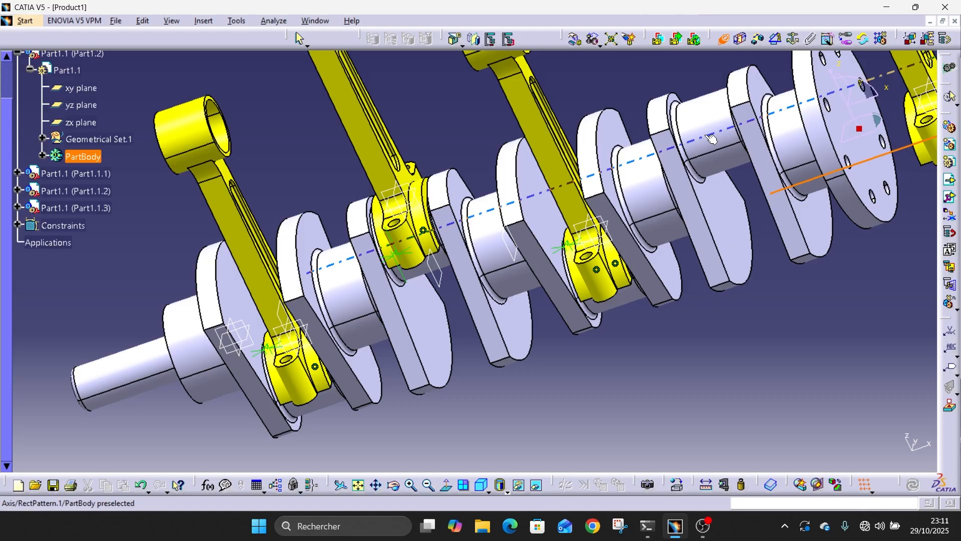
{"action": "left_click", "coordinate": [712, 138]}
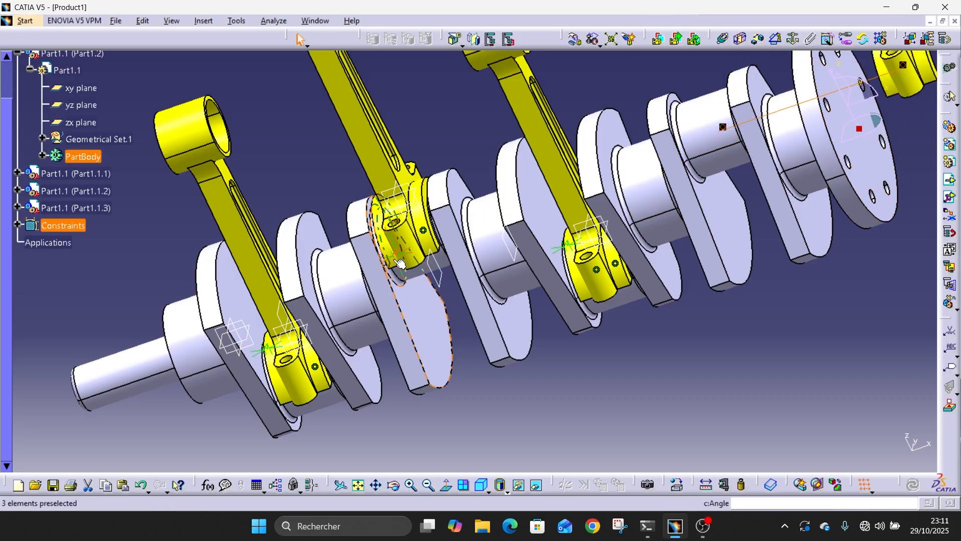
Step: Add an offset constraint with Opposite orientation between the fourth connecting rod's big-end side face and the adjacent crank web's inner face
{"action": "middle_click_drag", "start_coordinate": [424, 252], "coordinate": [519, 235]}
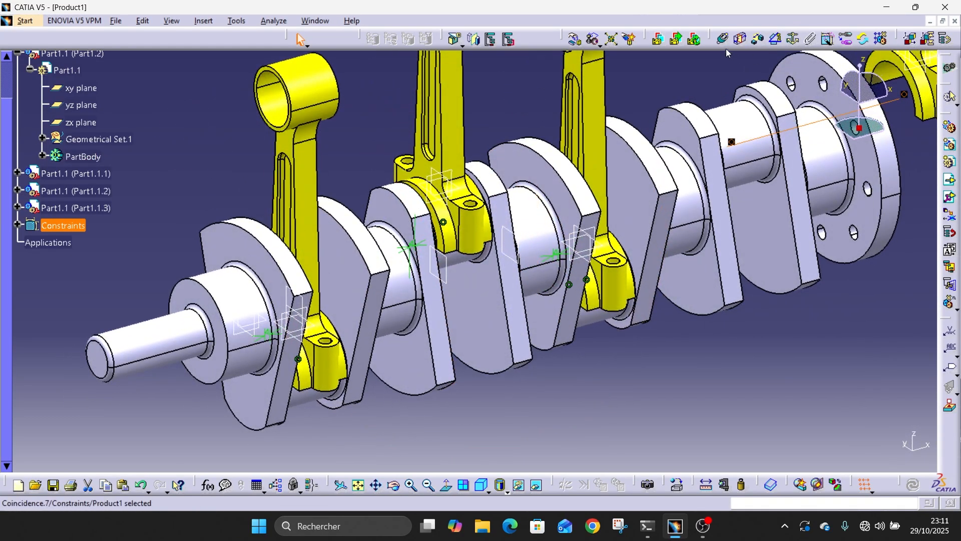
{"action": "left_click", "coordinate": [760, 43]}
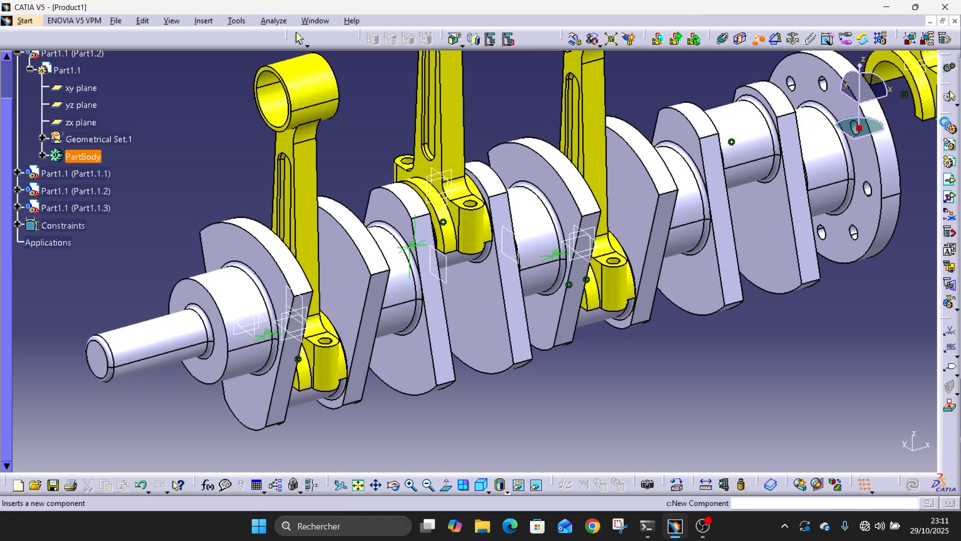
{"action": "left_click", "coordinate": [926, 115]}
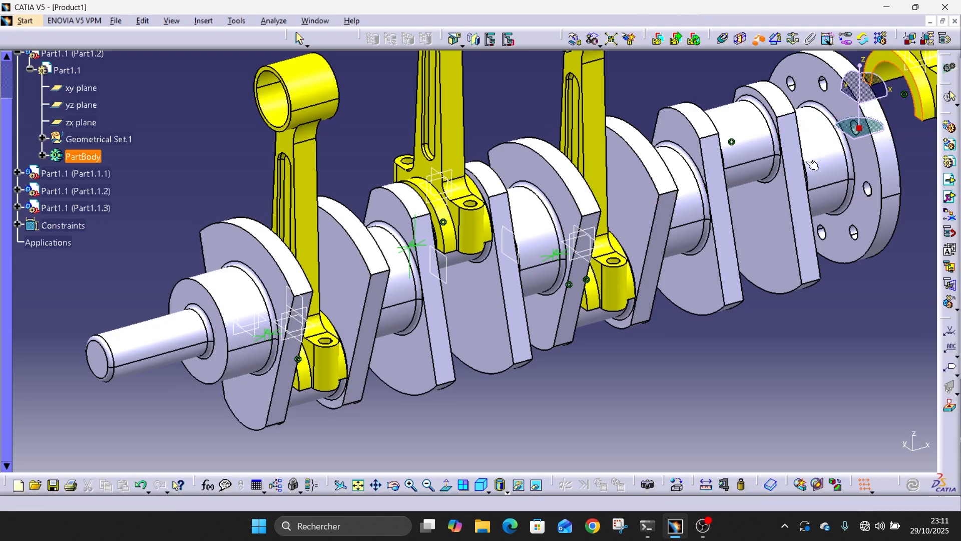
{"action": "middle_click_drag", "start_coordinate": [761, 184], "coordinate": [717, 277]}
{"action": "left_click", "coordinate": [718, 277]}
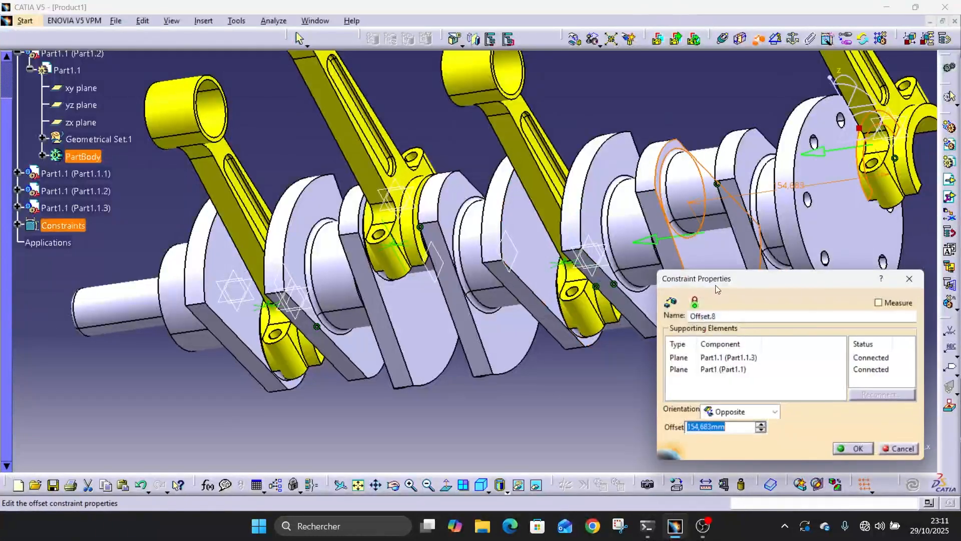
{"action": "left_click", "coordinate": [852, 452]}
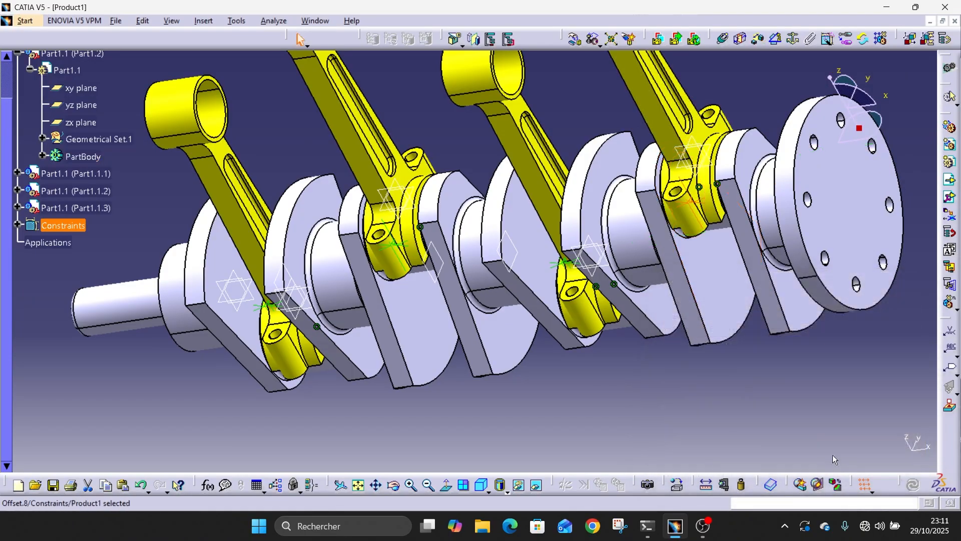
Step: Insert the Connecting Rod cap part into the assembly as an existing component and resolve its part number conflict with automatic renaming
{"action": "middle_click_drag", "start_coordinate": [462, 345], "coordinate": [501, 429]}
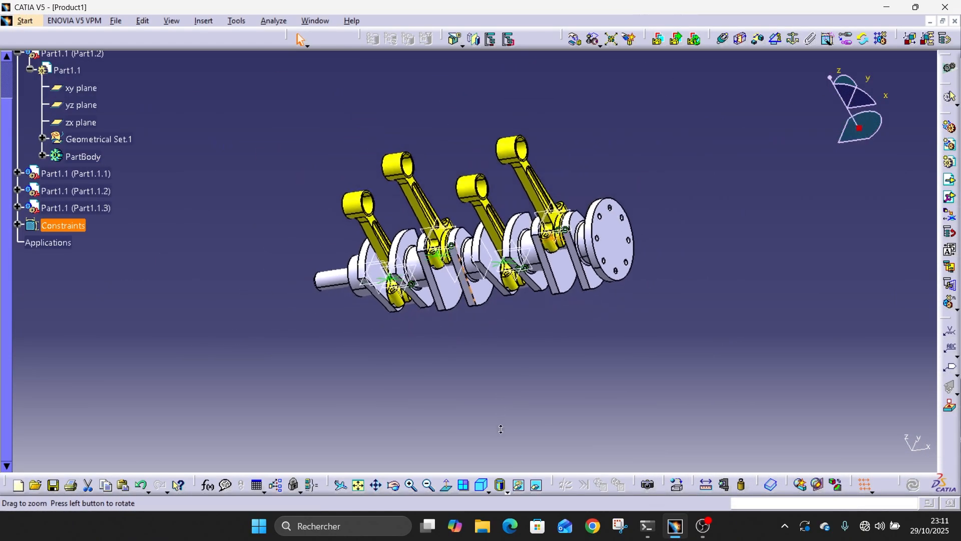
{"action": "middle_click_drag", "start_coordinate": [336, 321], "coordinate": [442, 63]}
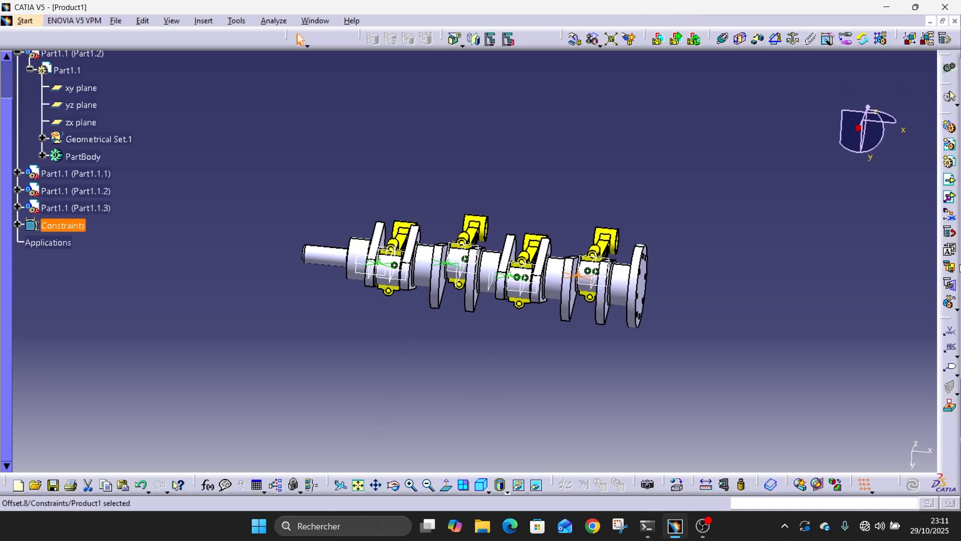
{"action": "left_click", "coordinate": [950, 180]}
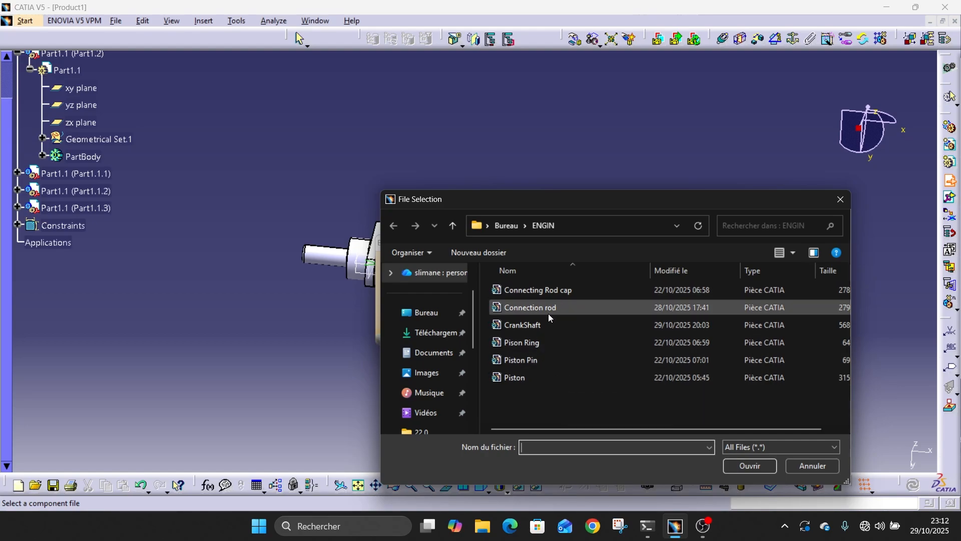
{"action": "double_click", "coordinate": [561, 295]}
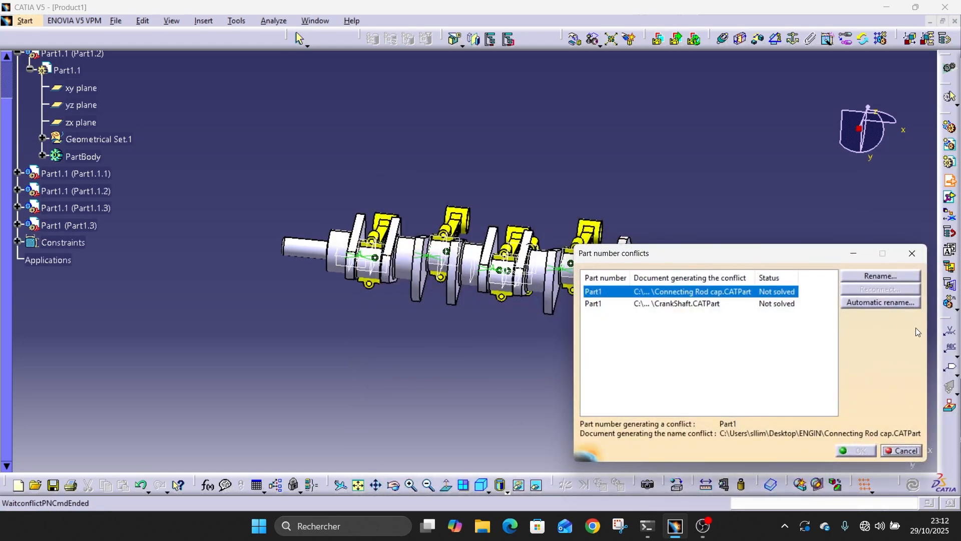
{"action": "left_click", "coordinate": [880, 276]}
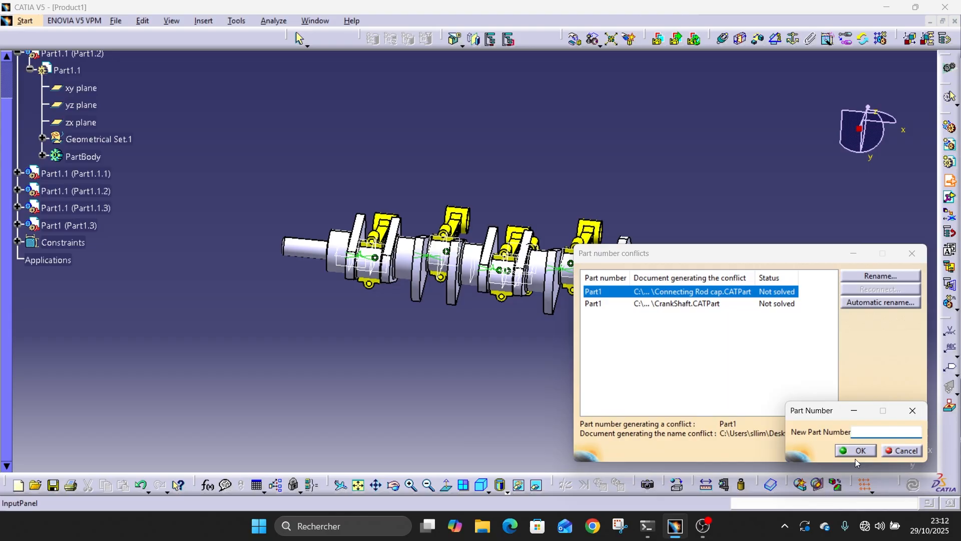
{"action": "left_click", "coordinate": [891, 449]}
{"action": "left_click", "coordinate": [881, 302]}
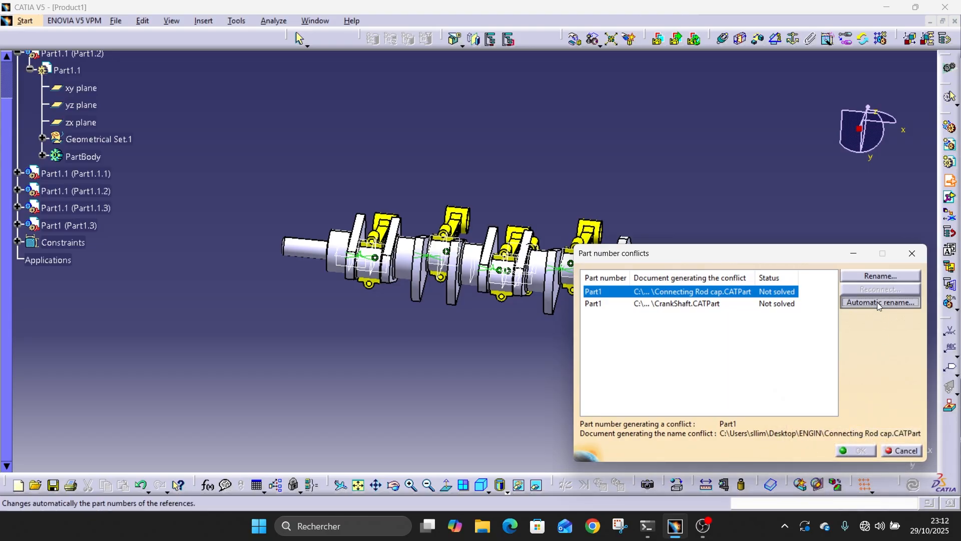
{"action": "left_click", "coordinate": [849, 450]}
{"action": "left_click", "coordinate": [869, 303]}
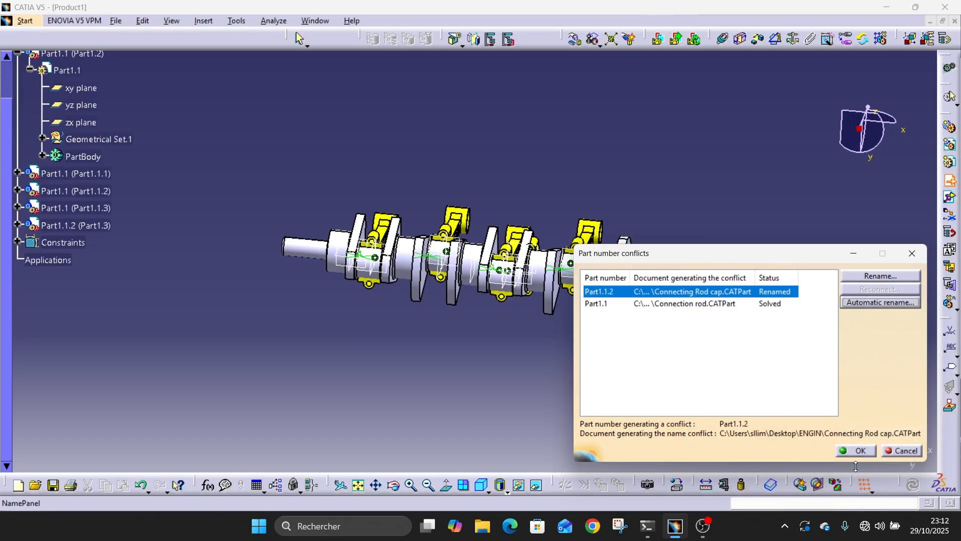
{"action": "left_click", "coordinate": [858, 450]}
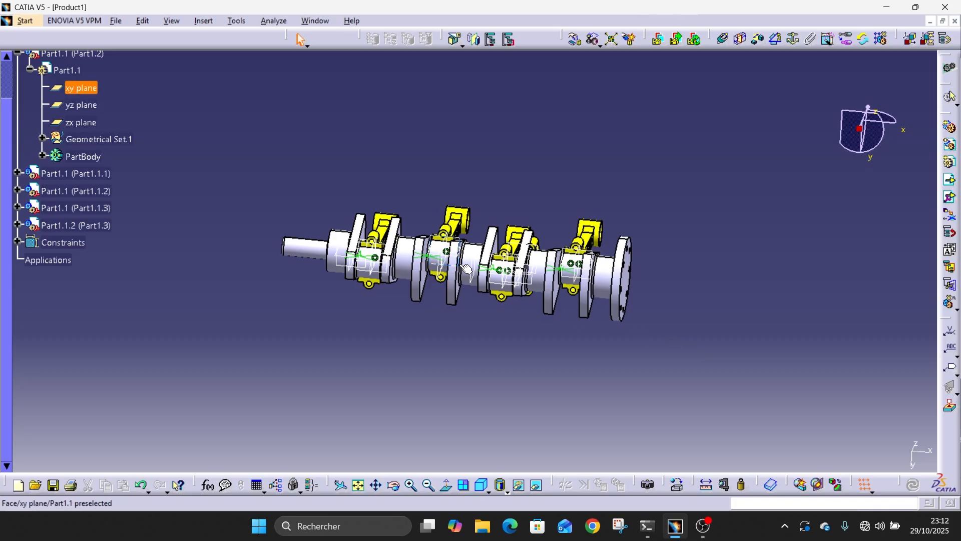
Step: Move the connecting rod cap along the X axis, out past the crankshaft's nose end
{"action": "middle_click_drag", "start_coordinate": [523, 237], "coordinate": [558, 195]}
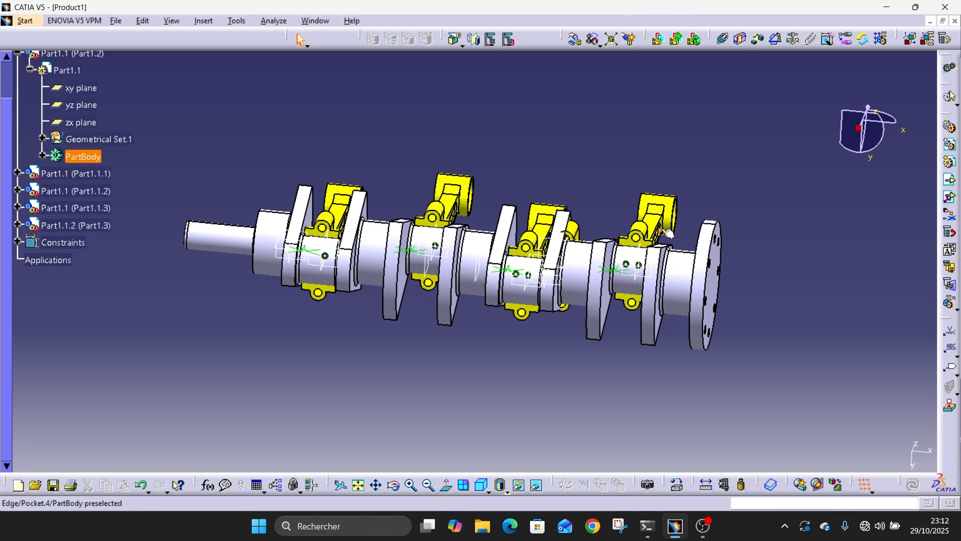
{"action": "left_click", "coordinate": [722, 40]}
{"action": "middle_click_drag", "start_coordinate": [597, 204], "coordinate": [431, 374]}
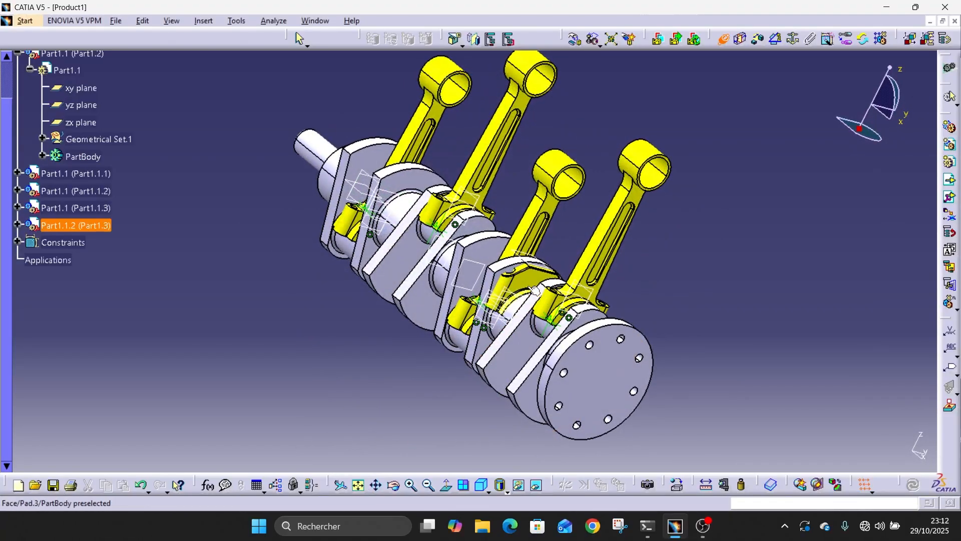
{"action": "left_click", "coordinate": [722, 41]}
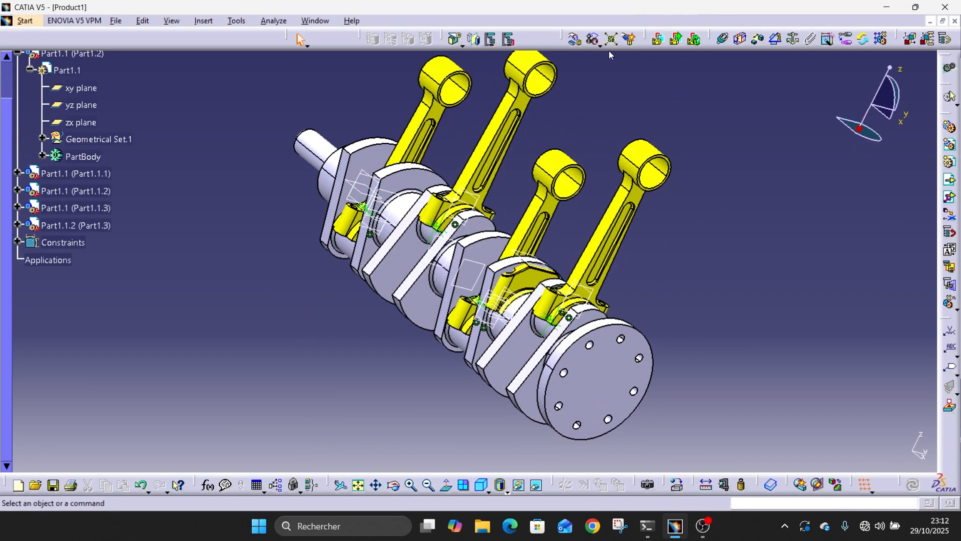
{"action": "left_click", "coordinate": [577, 41]}
{"action": "left_click_drag", "start_coordinate": [518, 293], "coordinate": [197, 93]}
{"action": "middle_click_drag", "start_coordinate": [197, 93], "coordinate": [380, 328]}
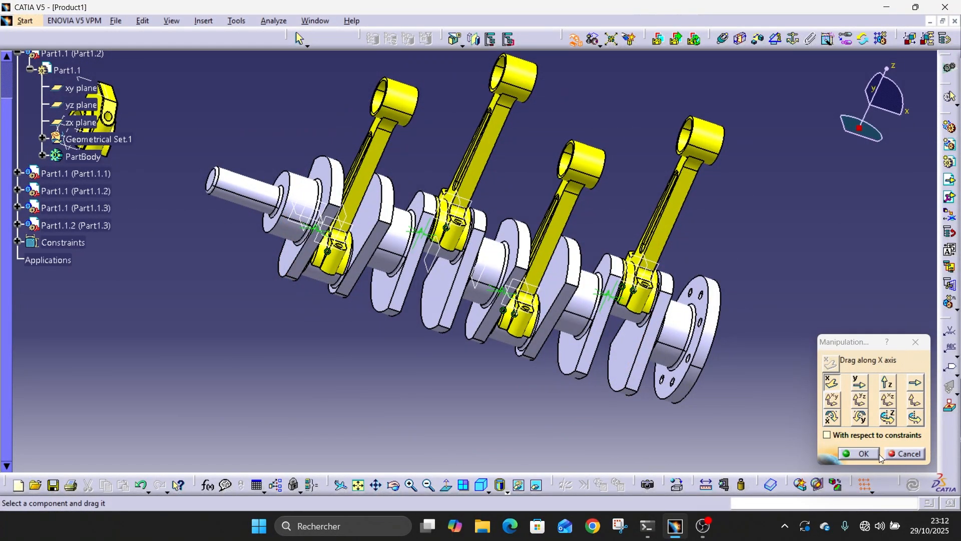
{"action": "left_click", "coordinate": [864, 453]}
Step: Add a coincidence constraint between the rod cap's bore axis and the axis of the first crankpin, nearest the crankshaft's nose
{"action": "middle_click_drag", "start_coordinate": [387, 289], "coordinate": [481, 300]}
{"action": "left_click", "coordinate": [723, 39]}
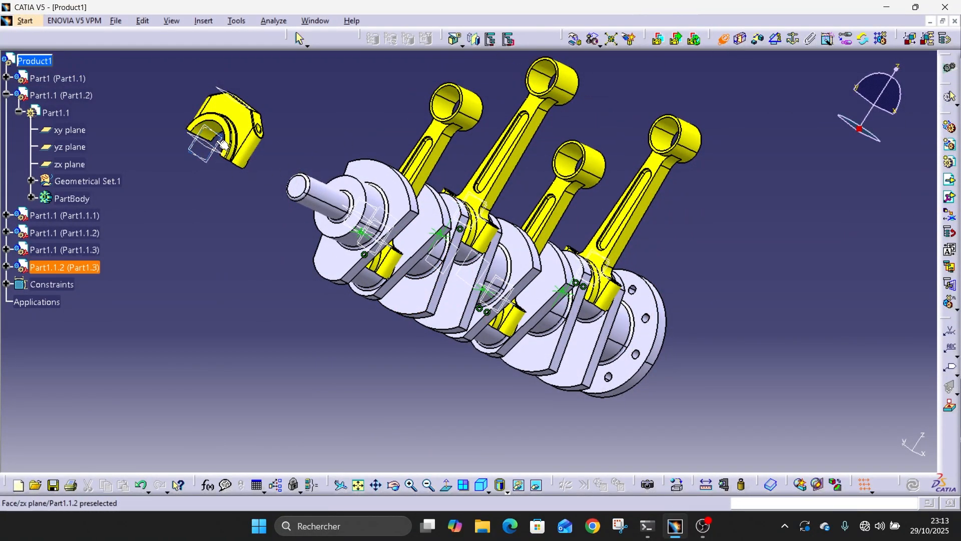
{"action": "middle_click_drag", "start_coordinate": [147, 146], "coordinate": [506, 135]}
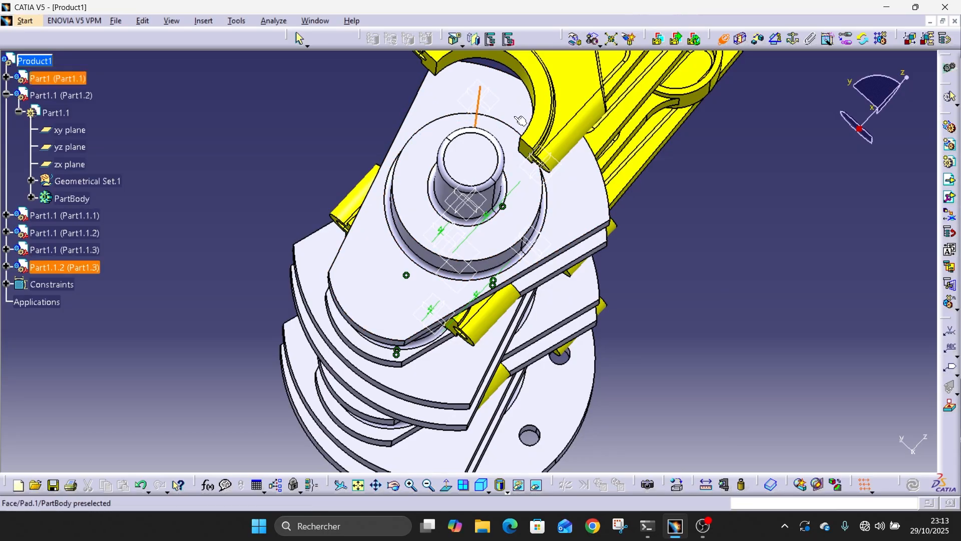
{"action": "middle_click_drag", "start_coordinate": [530, 79], "coordinate": [662, 216]}
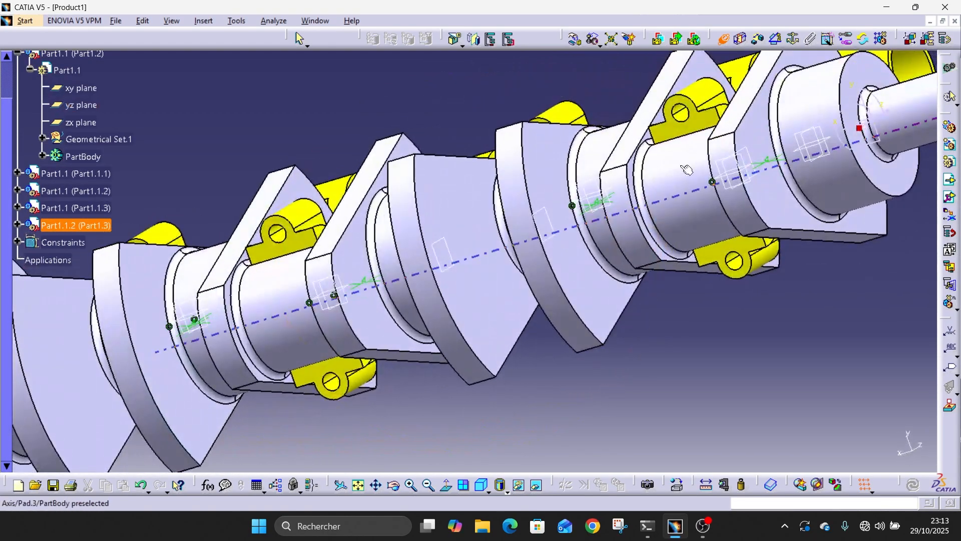
{"action": "left_click", "coordinate": [687, 161]}
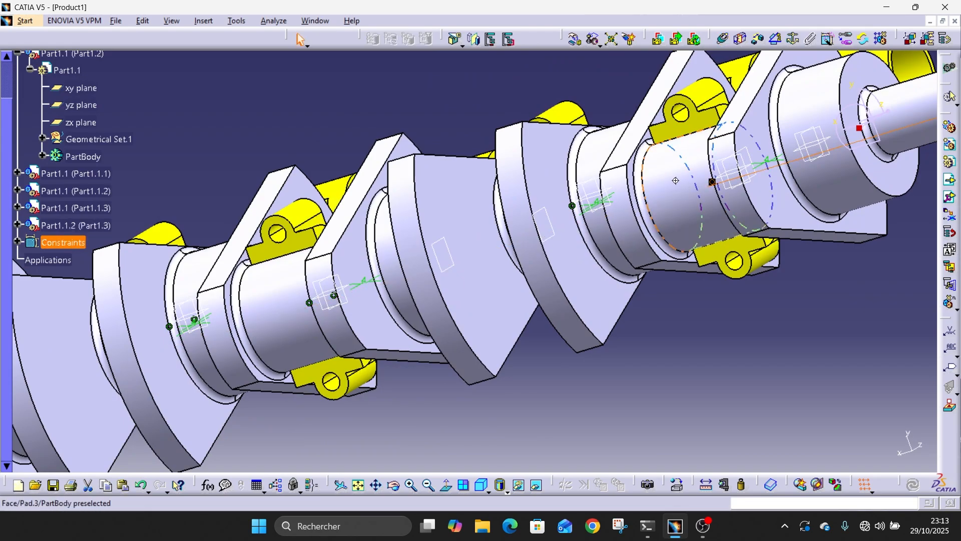
Step: Add a surface contact constraint between the rod cap's flat mating face and the first connecting rod's big-end mating face
{"action": "middle_click_drag", "start_coordinate": [675, 180], "coordinate": [692, 246]}
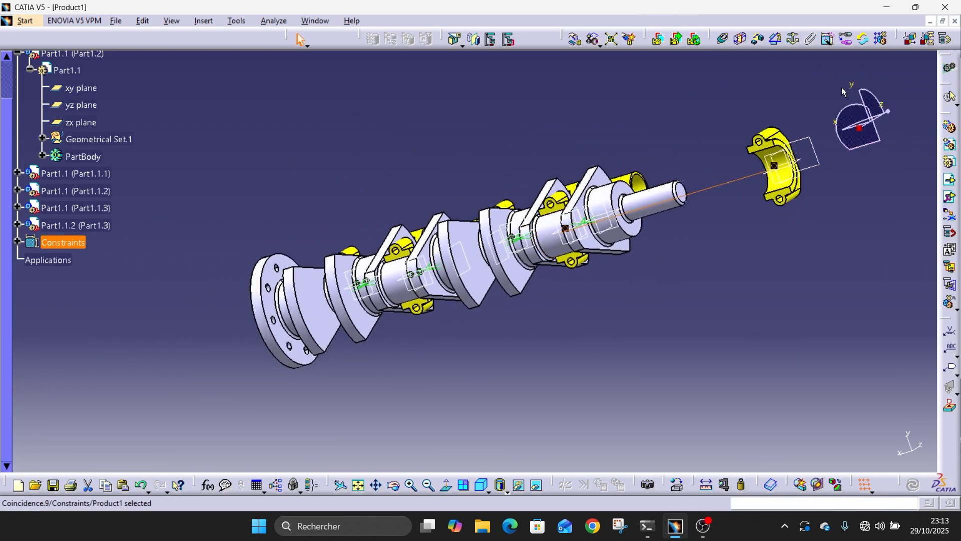
{"action": "left_click", "coordinate": [759, 40]}
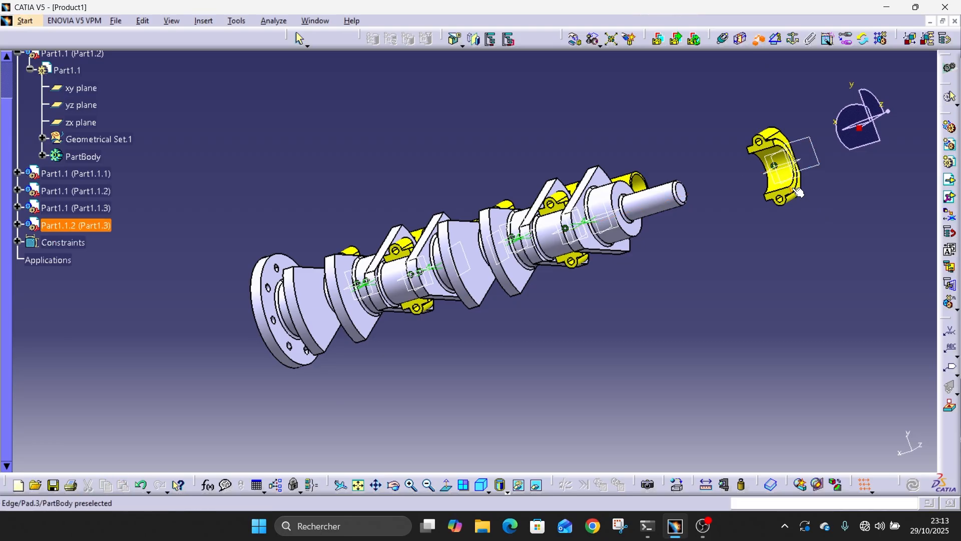
{"action": "middle_click_drag", "start_coordinate": [800, 193], "coordinate": [615, 238]}
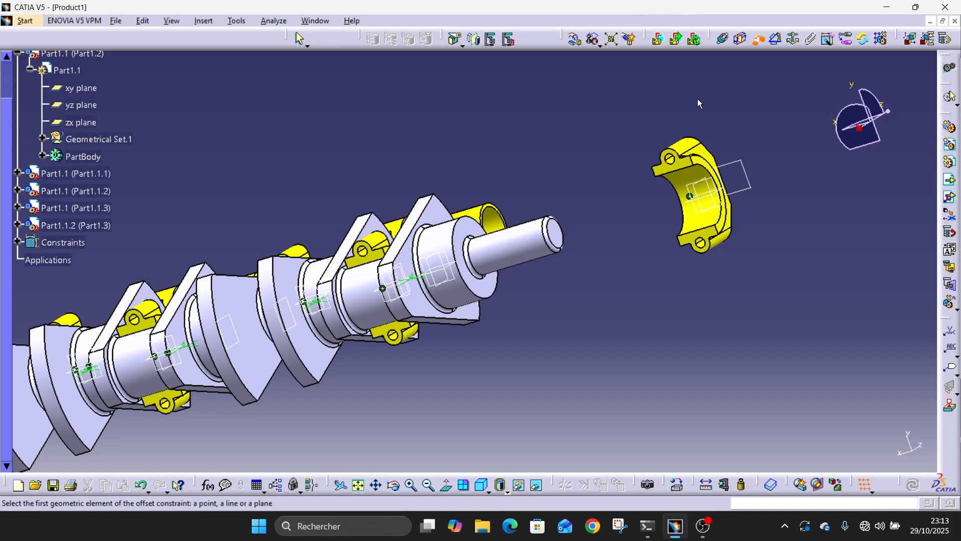
{"action": "left_click", "coordinate": [741, 40]}
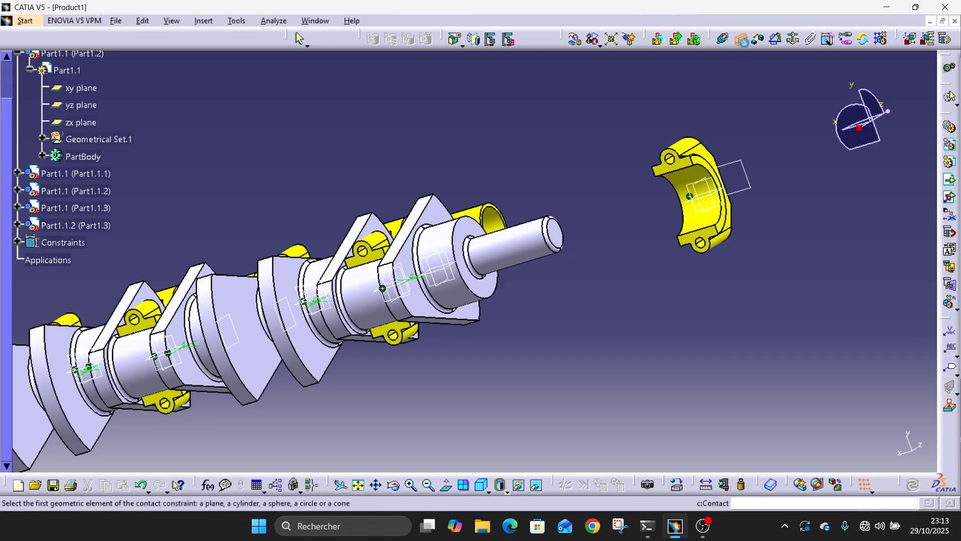
{"action": "left_click", "coordinate": [711, 232]}
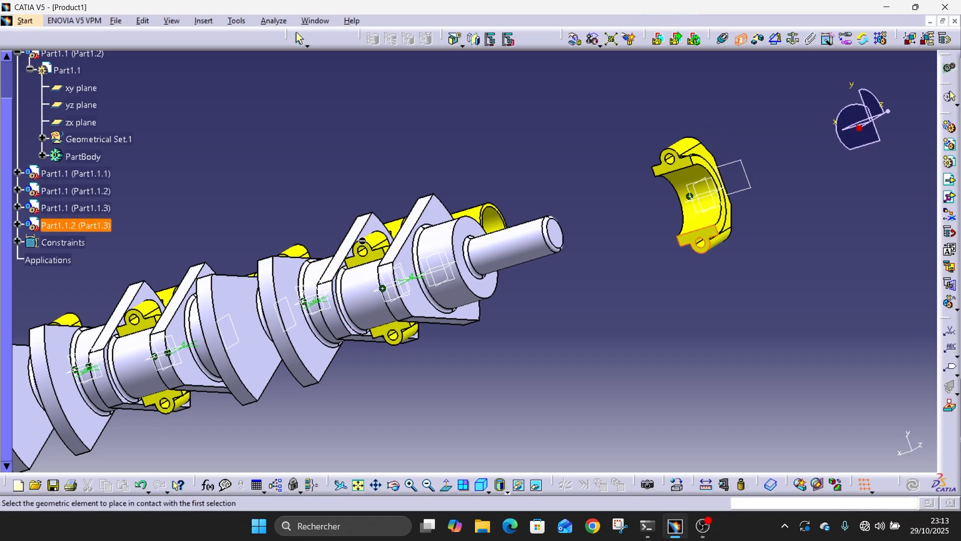
{"action": "left_click", "coordinate": [386, 254]}
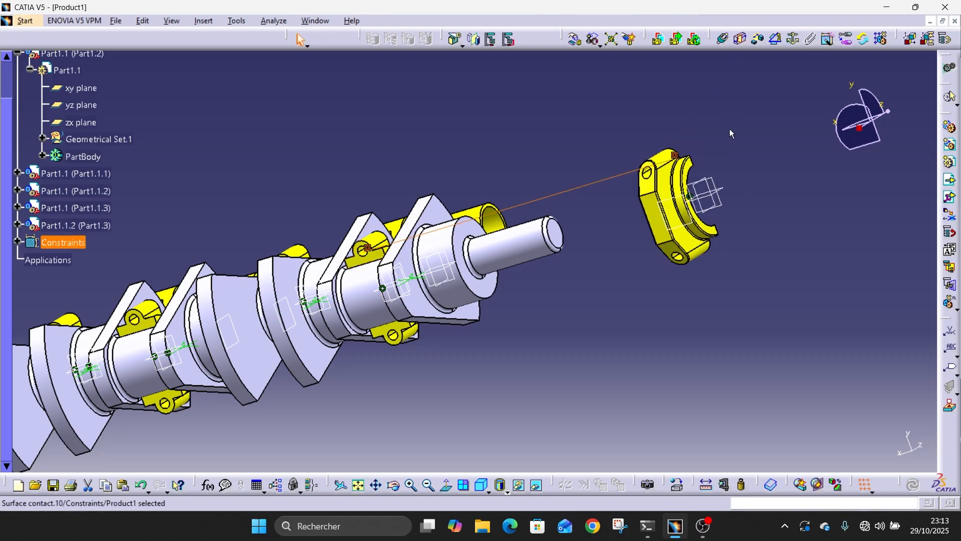
Step: Add a 4 mm offset constraint between the rod cap's side face and the inner edge of the crank web nearest the nose
{"action": "middle_click_drag", "start_coordinate": [387, 256], "coordinate": [710, 220]}
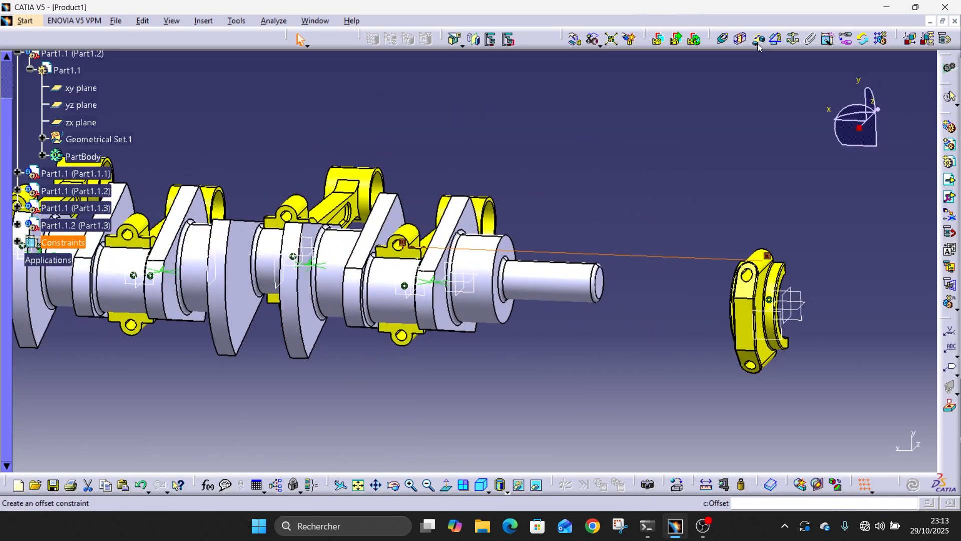
{"action": "left_click", "coordinate": [758, 39]}
{"action": "left_click", "coordinate": [784, 342]}
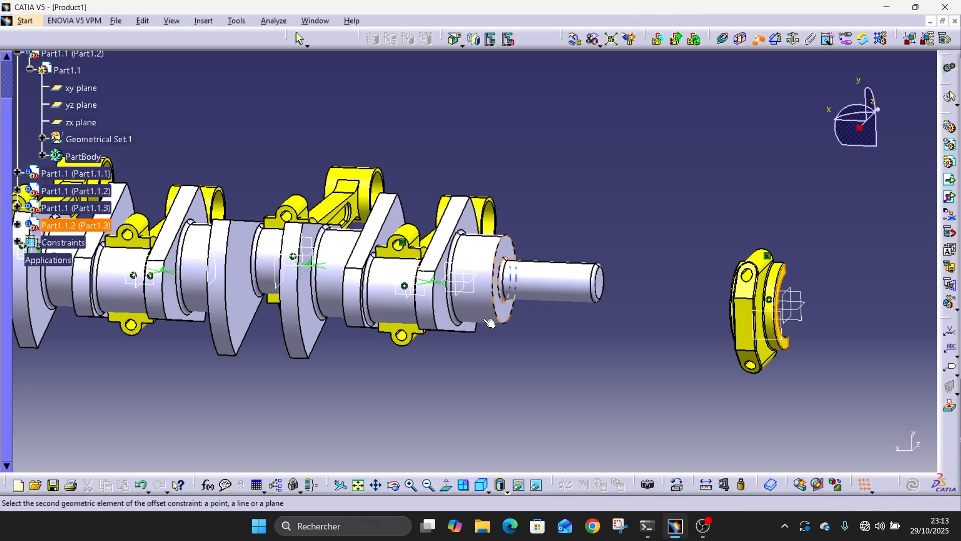
{"action": "middle_click_drag", "start_coordinate": [381, 288], "coordinate": [565, 257]}
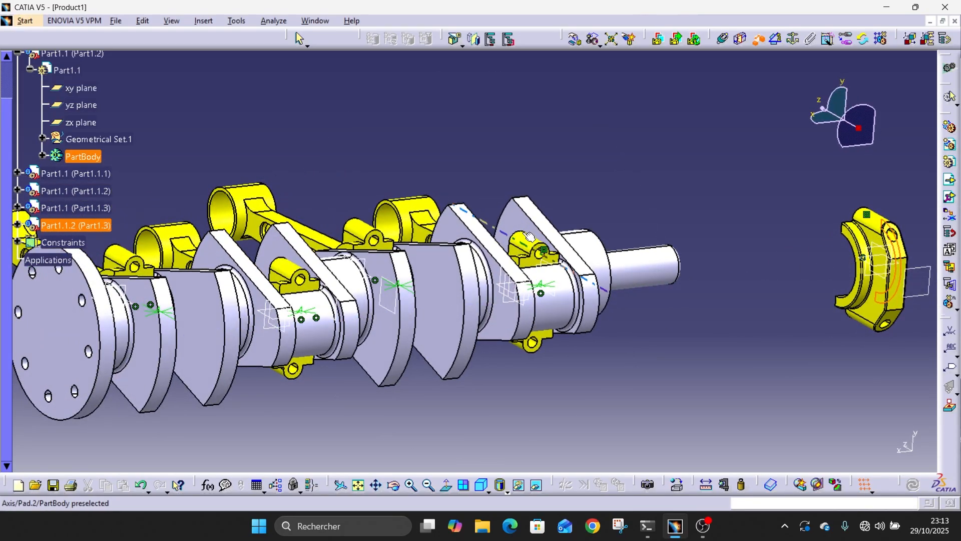
{"action": "left_click", "coordinate": [565, 258]}
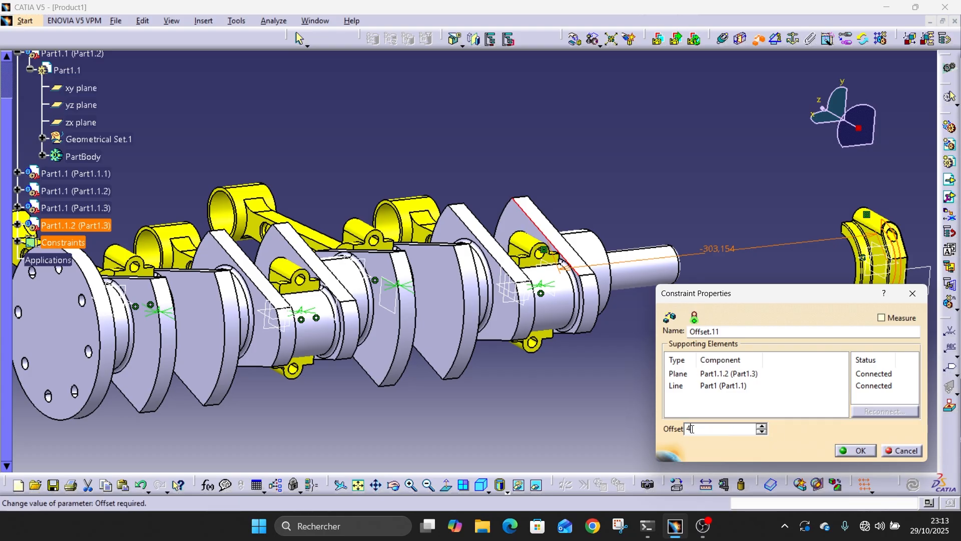
{"action": "type", "text": "4"}
{"action": "key", "text": "Return"}
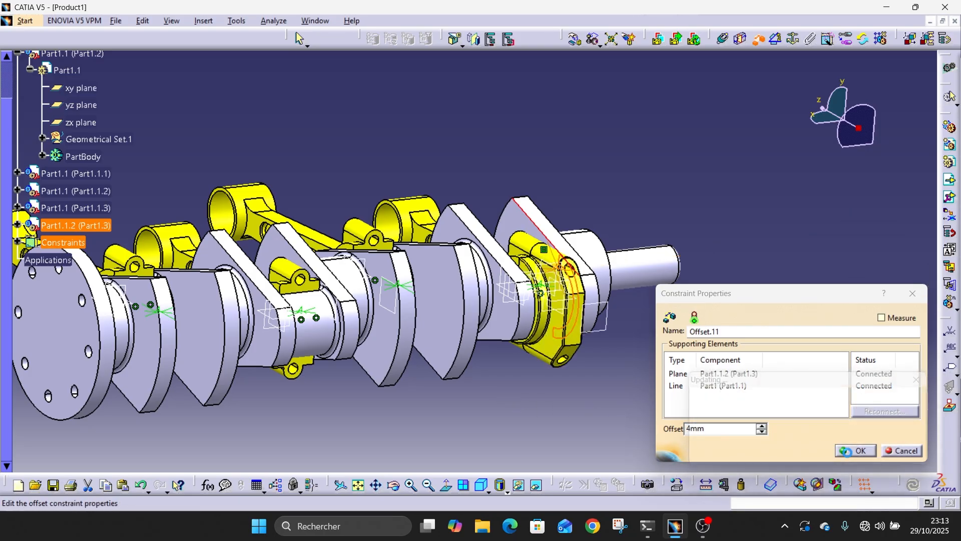
{"action": "left_click", "coordinate": [858, 451]}
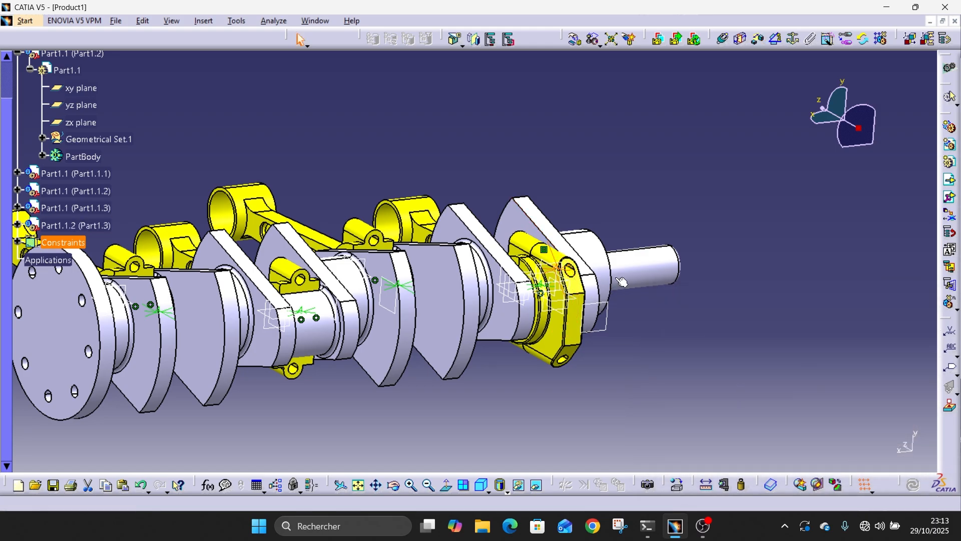
Step: Activate the connecting rod part in place and apply a 2 mm edge fillet to four curved edges of its big end
{"action": "middle_click_drag", "start_coordinate": [640, 265], "coordinate": [563, 283]}
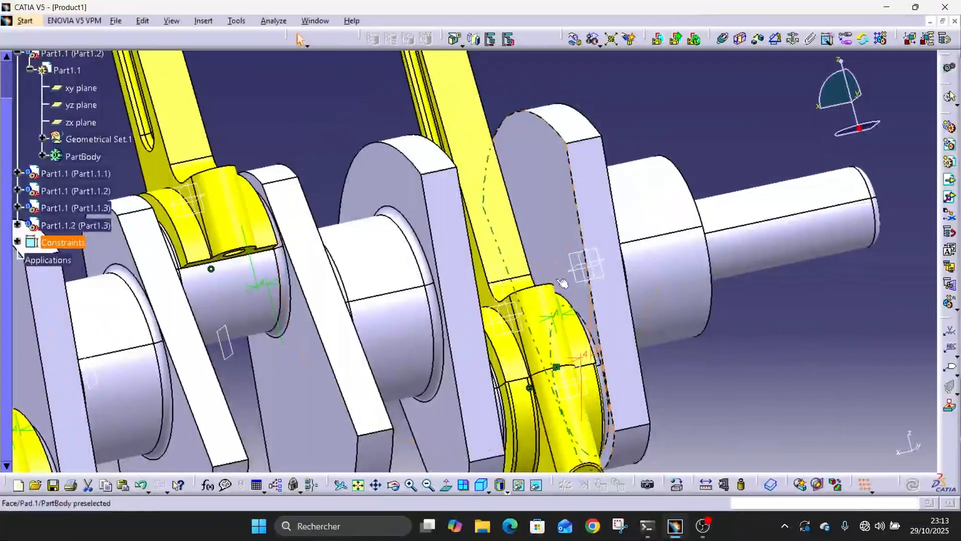
{"action": "double_click", "coordinate": [522, 358]}
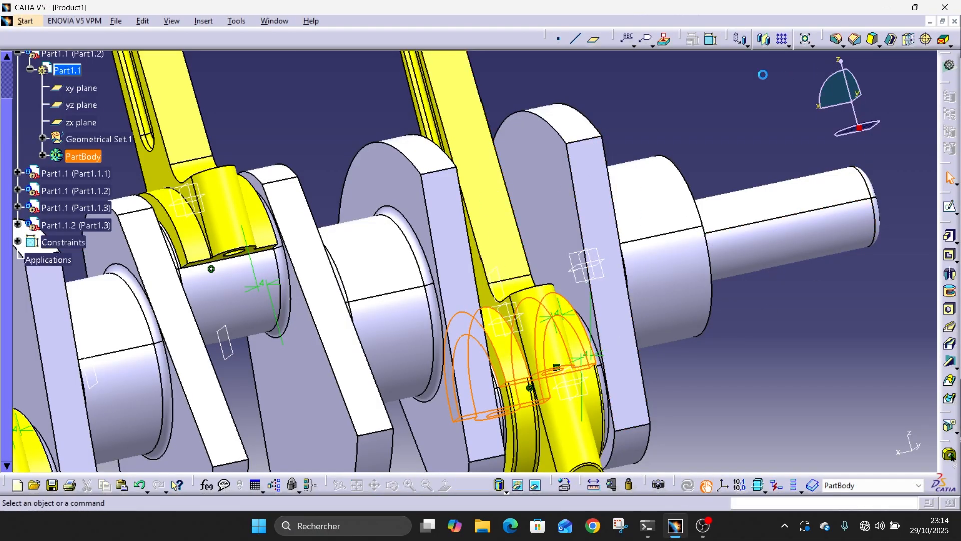
{"action": "left_click", "coordinate": [843, 45]}
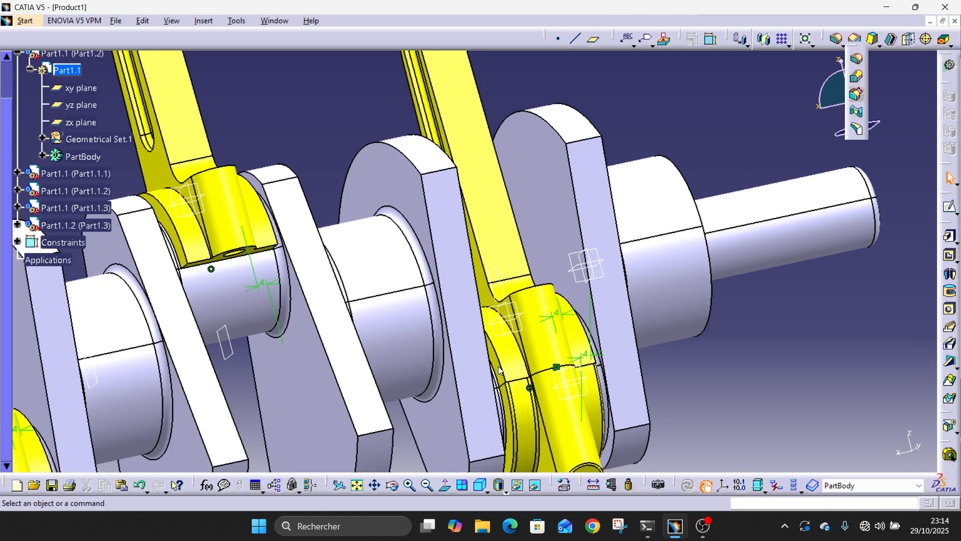
{"action": "left_click", "coordinate": [866, 61]}
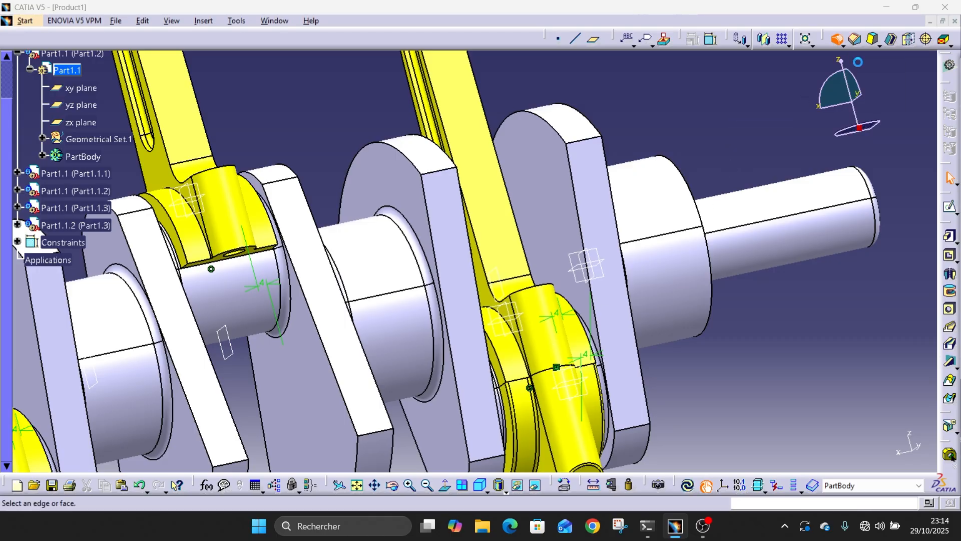
{"action": "left_click", "coordinate": [506, 361]}
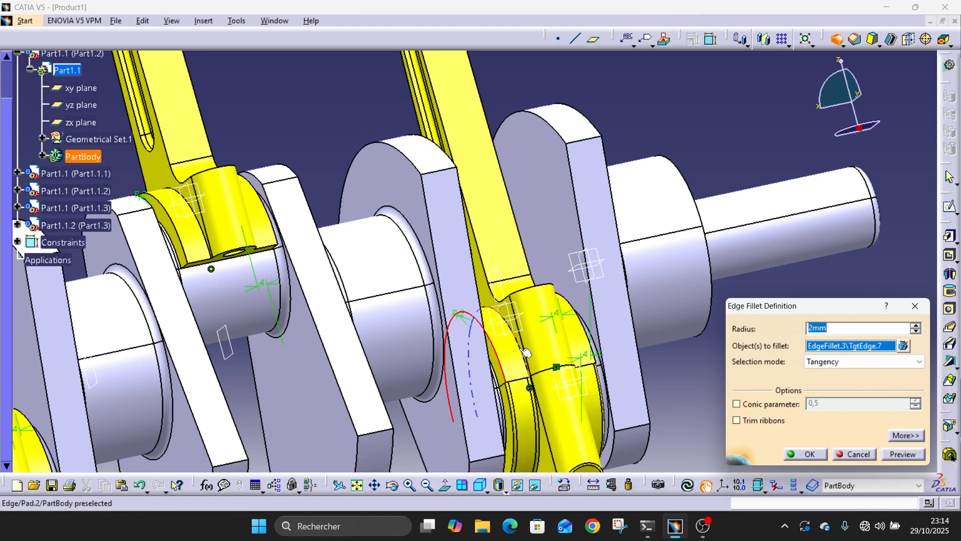
{"action": "left_click", "coordinate": [526, 352]}
{"action": "middle_click_drag", "start_coordinate": [526, 353], "coordinate": [426, 323]}
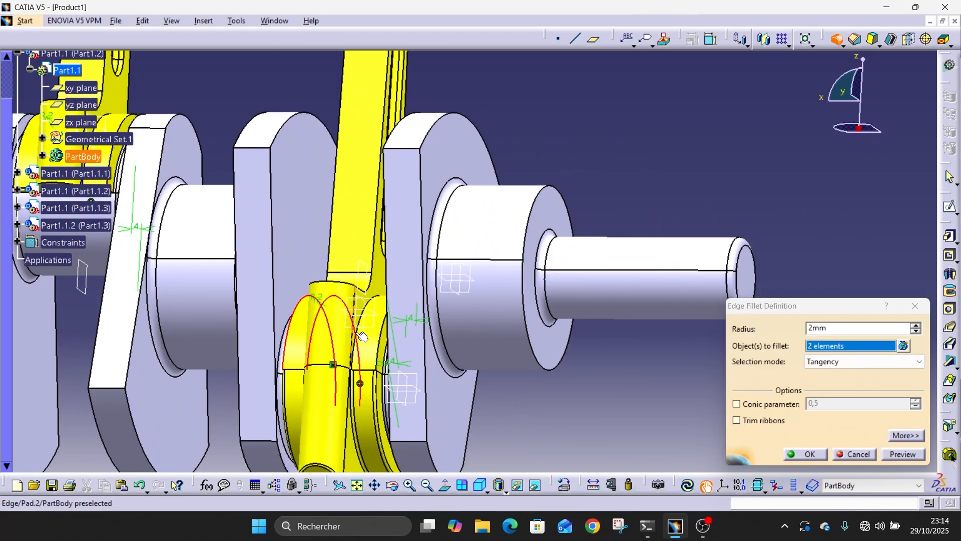
{"action": "left_click", "coordinate": [384, 345]}
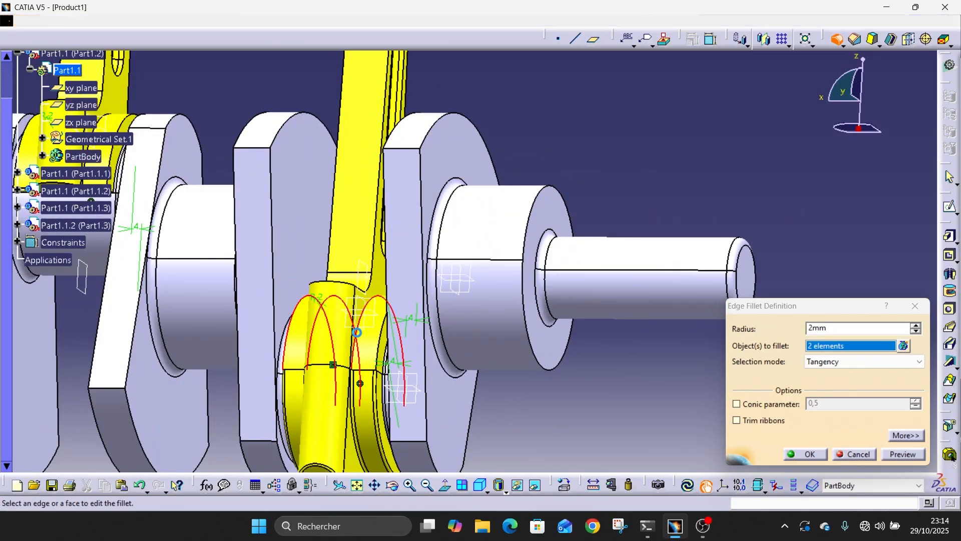
{"action": "left_click", "coordinate": [384, 346]}
{"action": "middle_click_drag", "start_coordinate": [328, 441], "coordinate": [380, 240]}
{"action": "middle_click_drag", "start_coordinate": [366, 94], "coordinate": [395, 272]}
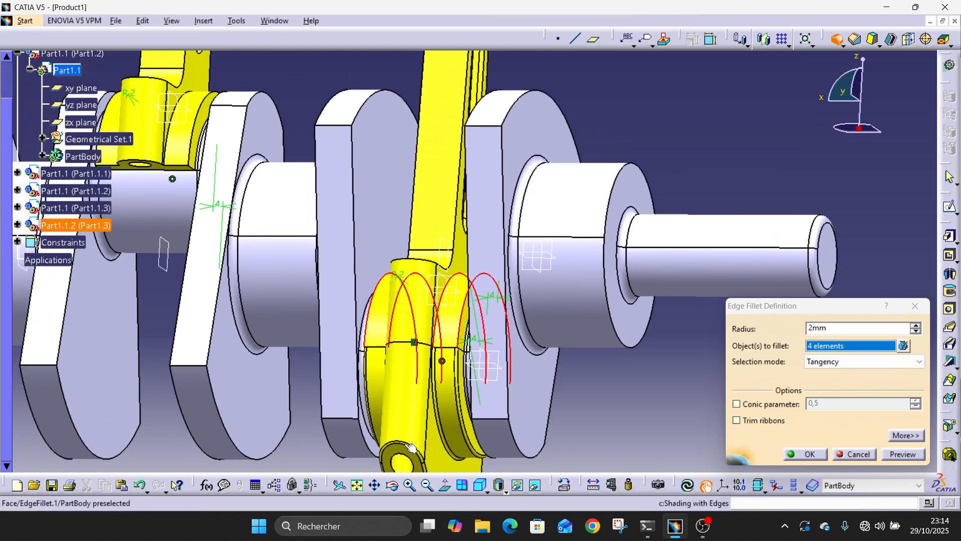
{"action": "middle_click_drag", "start_coordinate": [412, 211], "coordinate": [454, 460]}
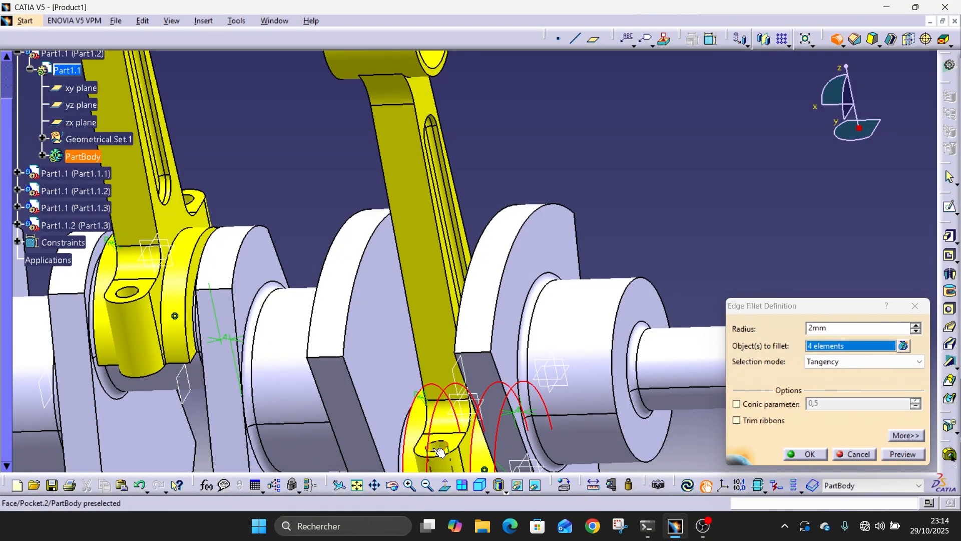
{"action": "middle_click_drag", "start_coordinate": [432, 438], "coordinate": [483, 109]}
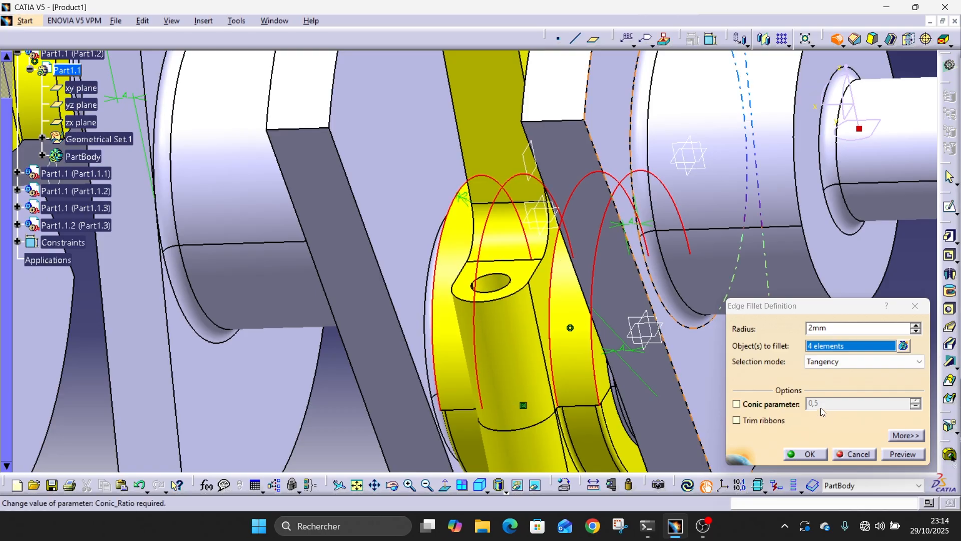
{"action": "left_click", "coordinate": [814, 455]}
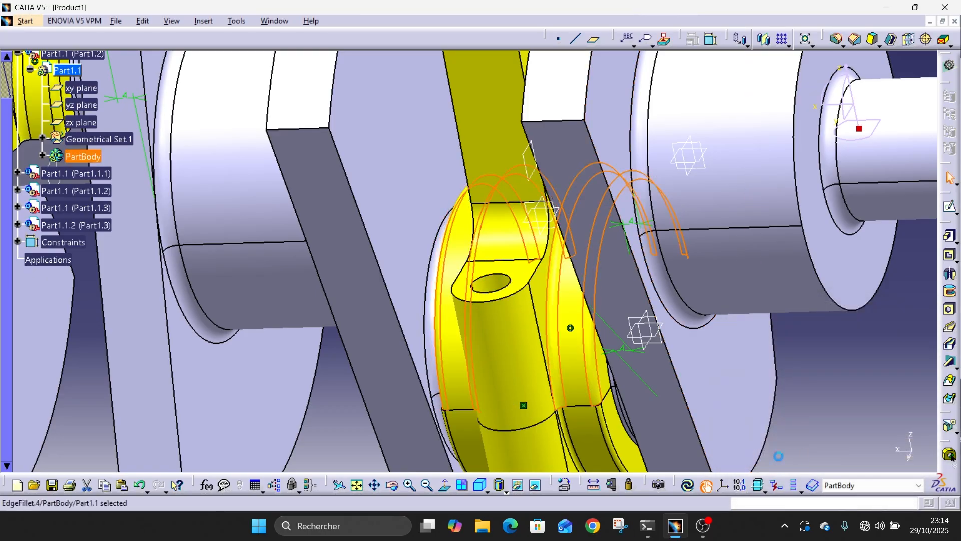
Step: Return from editing the connecting rod part to the top-level assembly Product1
{"action": "middle_click_drag", "start_coordinate": [553, 243], "coordinate": [550, 320]}
{"action": "middle_click_drag", "start_coordinate": [274, 215], "coordinate": [310, 171]}
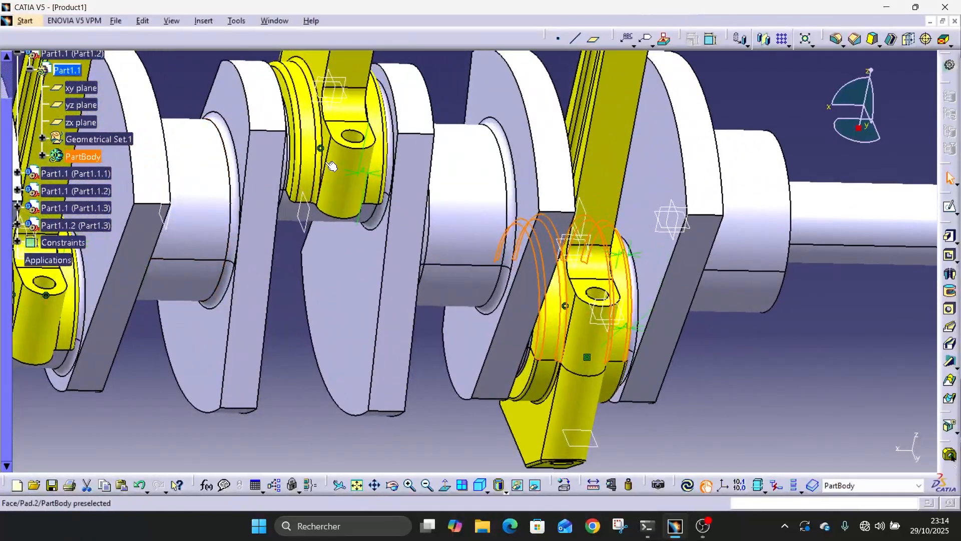
{"action": "middle_click_drag", "start_coordinate": [355, 303], "coordinate": [387, 239]}
{"action": "left_click", "coordinate": [767, 349]}
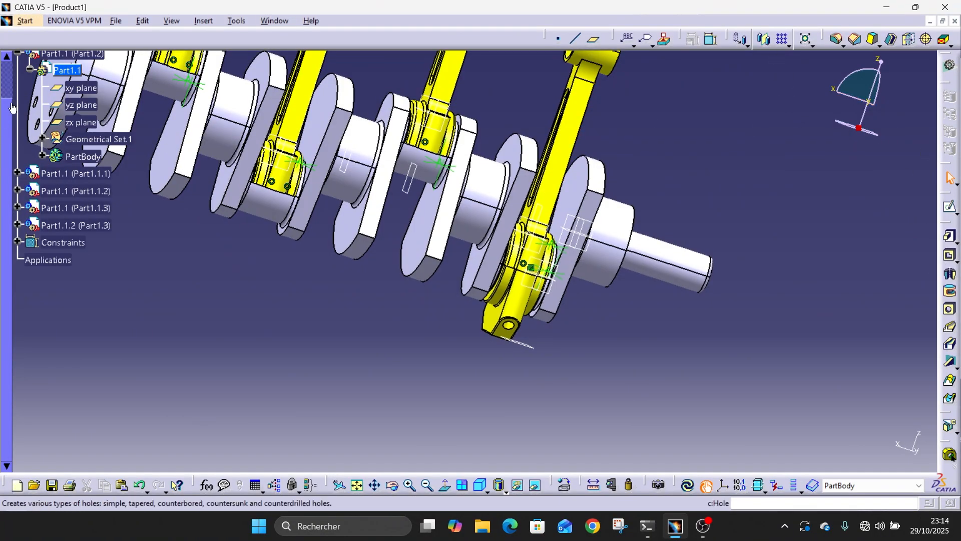
{"action": "scroll", "coordinate": [107, 161], "scroll_direction": "up", "scroll_amount": 3}
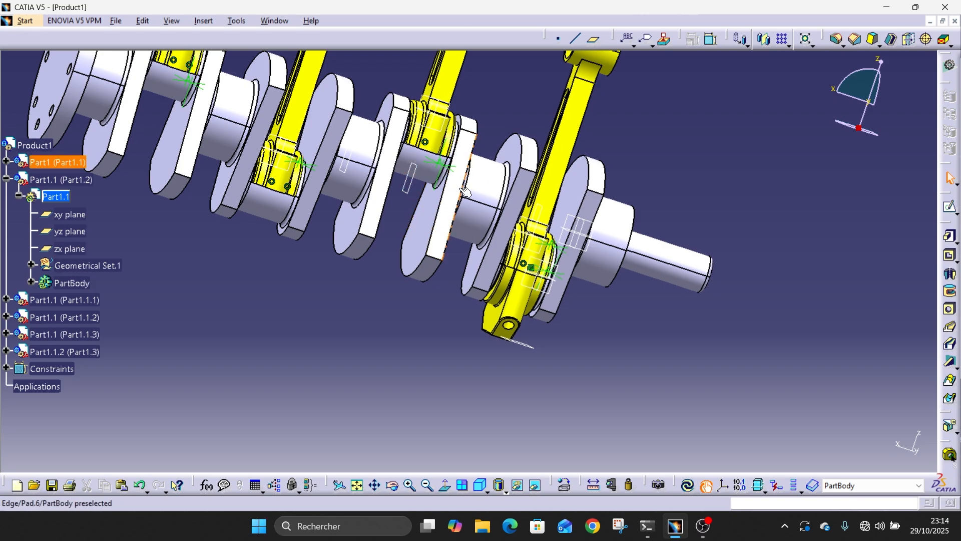
{"action": "double_click", "coordinate": [34, 146]}
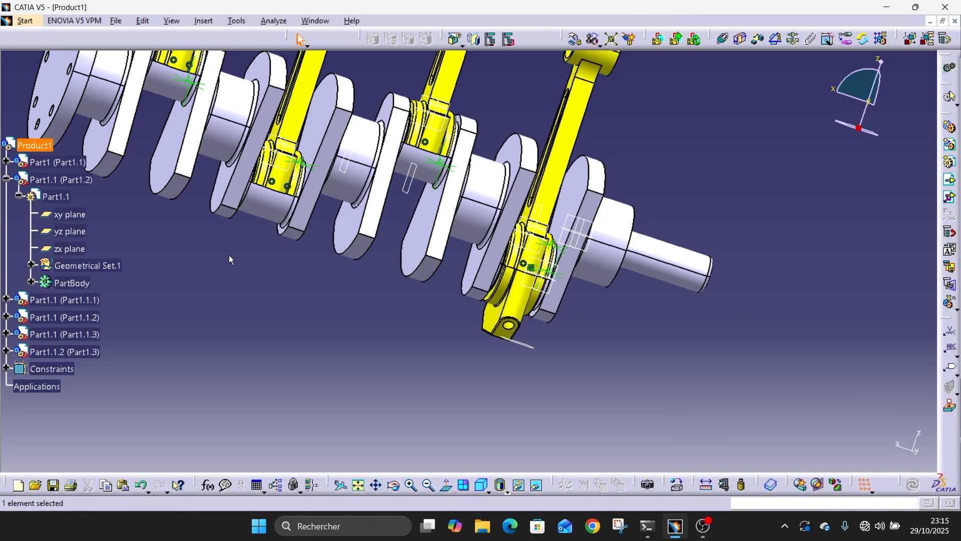
Step: Insert the existing Connecting Rod cap part into Product1 as another rod cap
{"action": "left_click", "coordinate": [950, 185]}
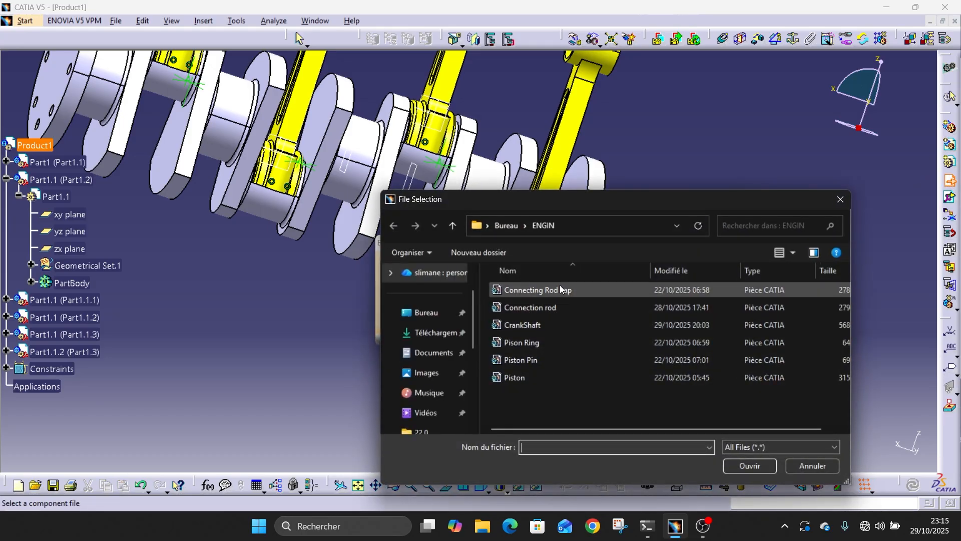
{"action": "double_click", "coordinate": [561, 290]}
{"action": "left_click", "coordinate": [896, 451]}
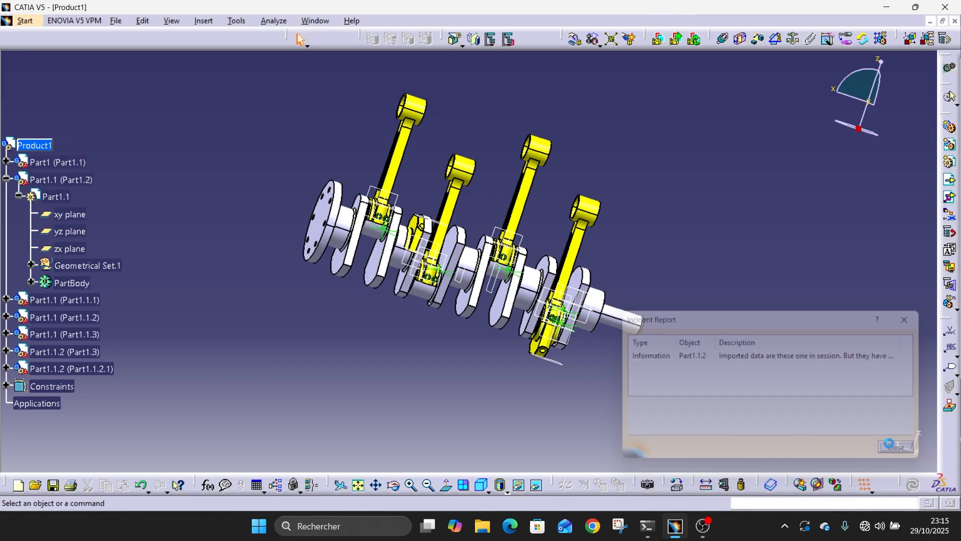
Step: Move the new rod cap along the X axis, out past the crankshaft's flange end
{"action": "middle_click_drag", "start_coordinate": [424, 314], "coordinate": [419, 274]}
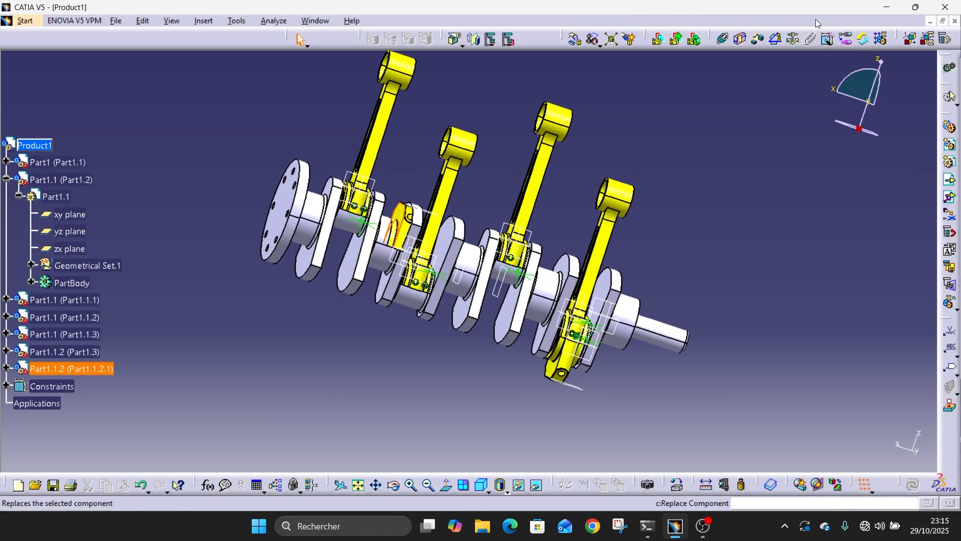
{"action": "left_click", "coordinate": [758, 40]}
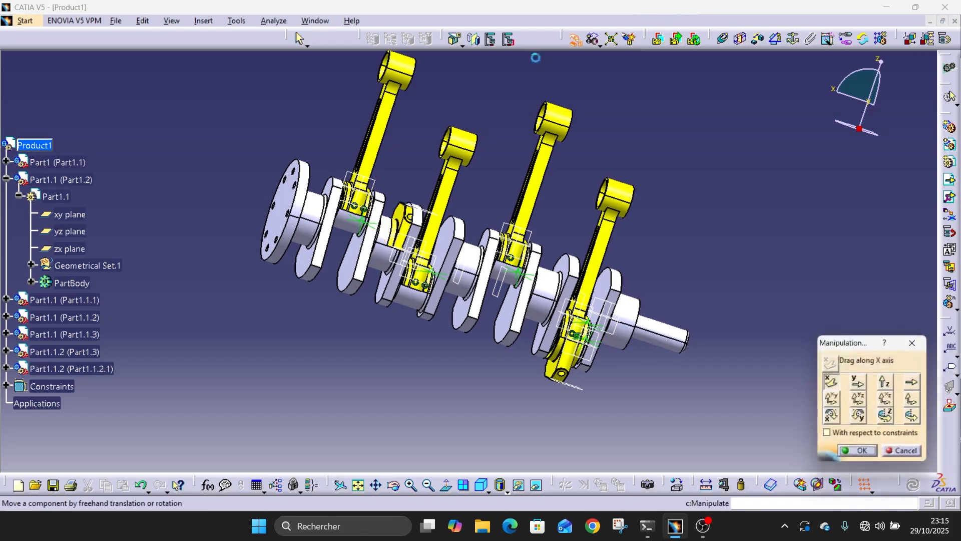
{"action": "left_click_drag", "start_coordinate": [367, 213], "coordinate": [207, 175]}
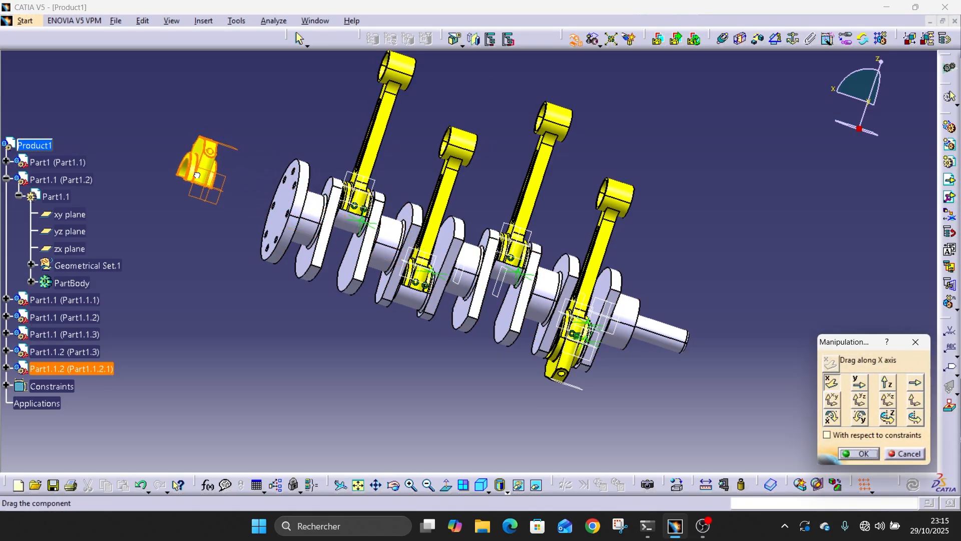
{"action": "left_click", "coordinate": [864, 453]}
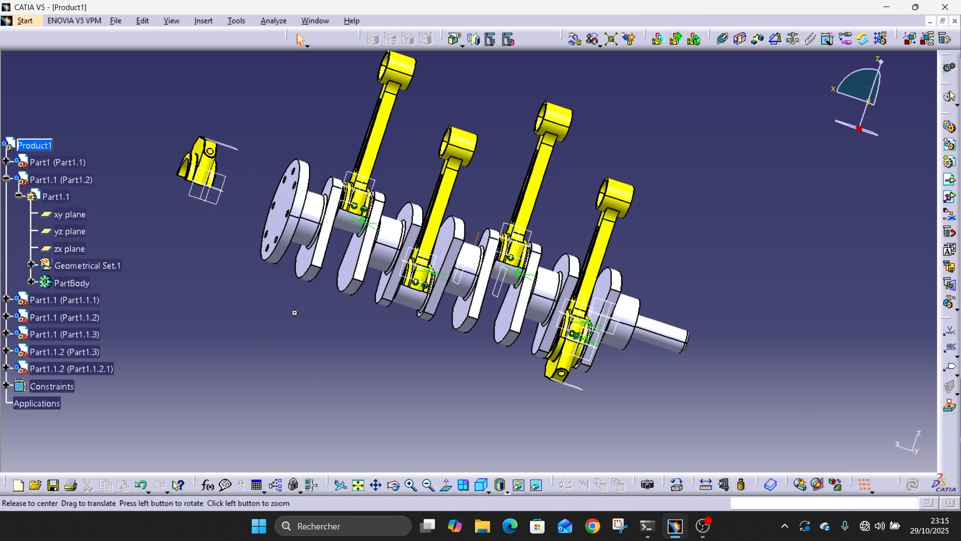
Step: Add a surface contact constraint between the new rod cap's flat mating face and the big-end mating face of the second connecting rod from the nose
{"action": "middle_click_drag", "start_coordinate": [294, 312], "coordinate": [403, 213]}
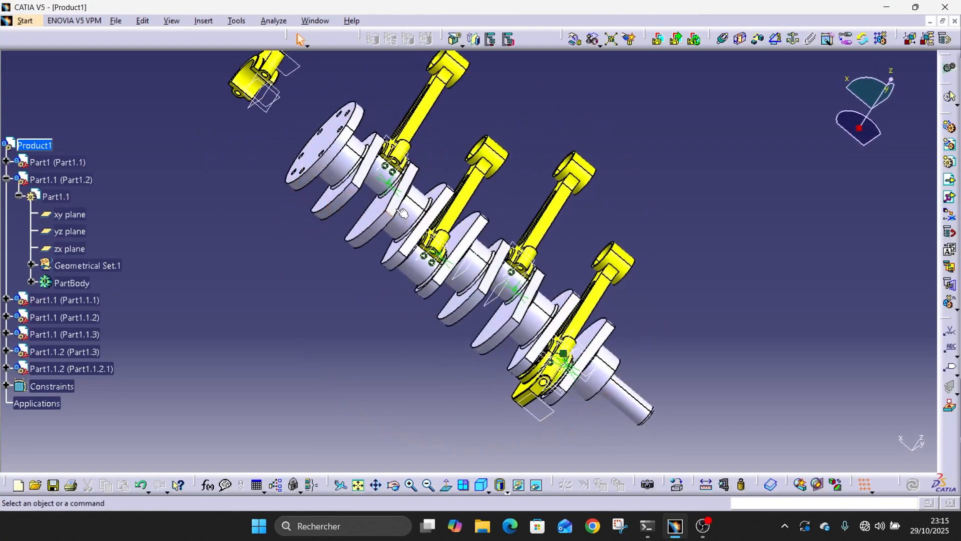
{"action": "left_click", "coordinate": [741, 39]}
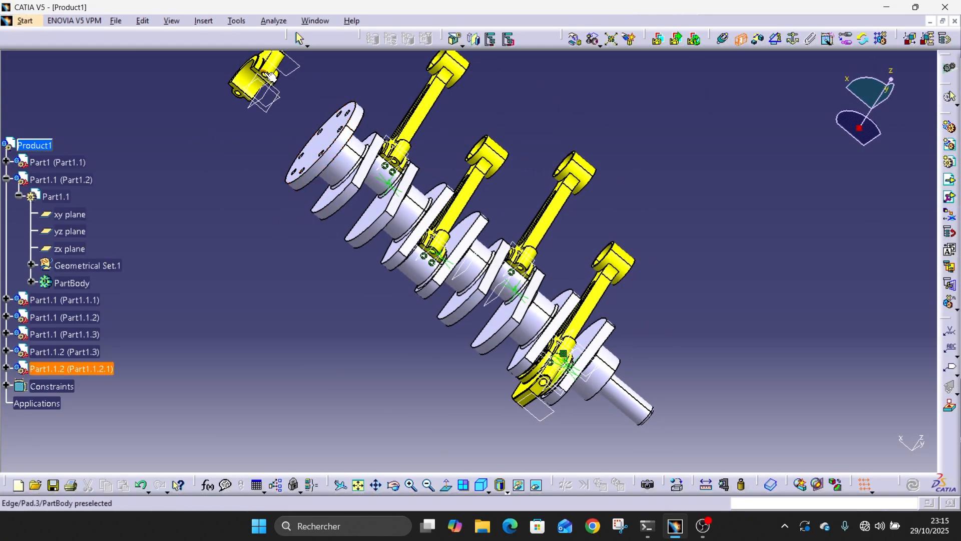
{"action": "middle_click_drag", "start_coordinate": [243, 102], "coordinate": [237, 65]}
{"action": "middle_click", "coordinate": [210, 140]}
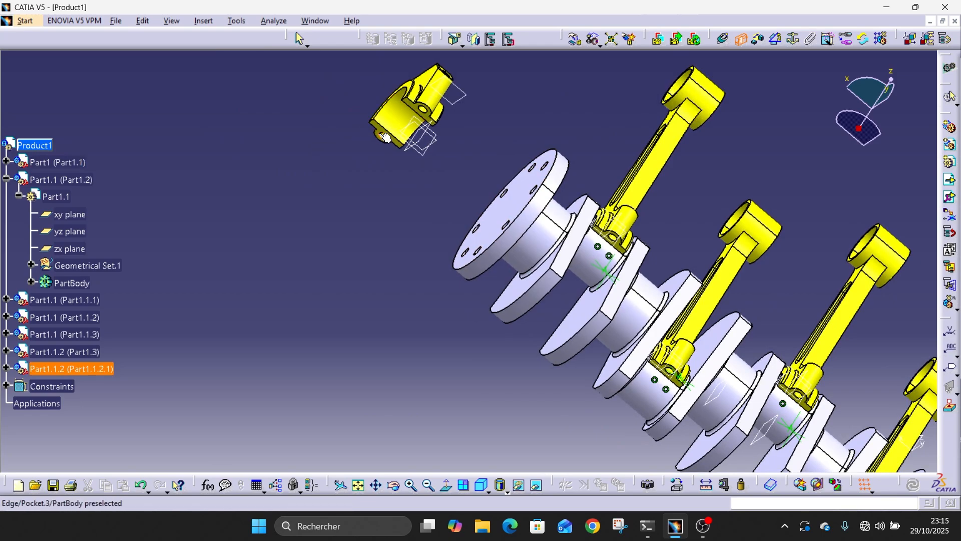
{"action": "left_click", "coordinate": [377, 128]}
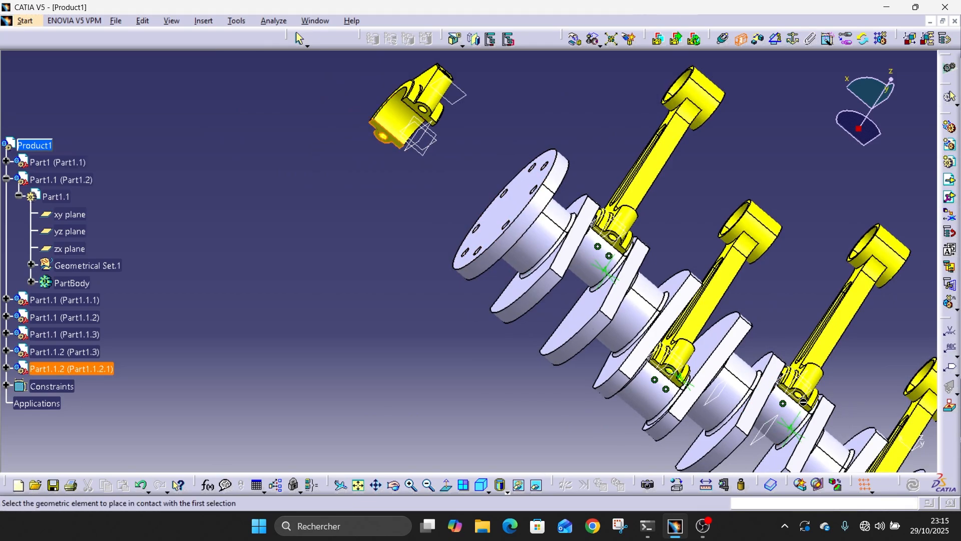
{"action": "middle_click_drag", "start_coordinate": [807, 410], "coordinate": [893, 399]}
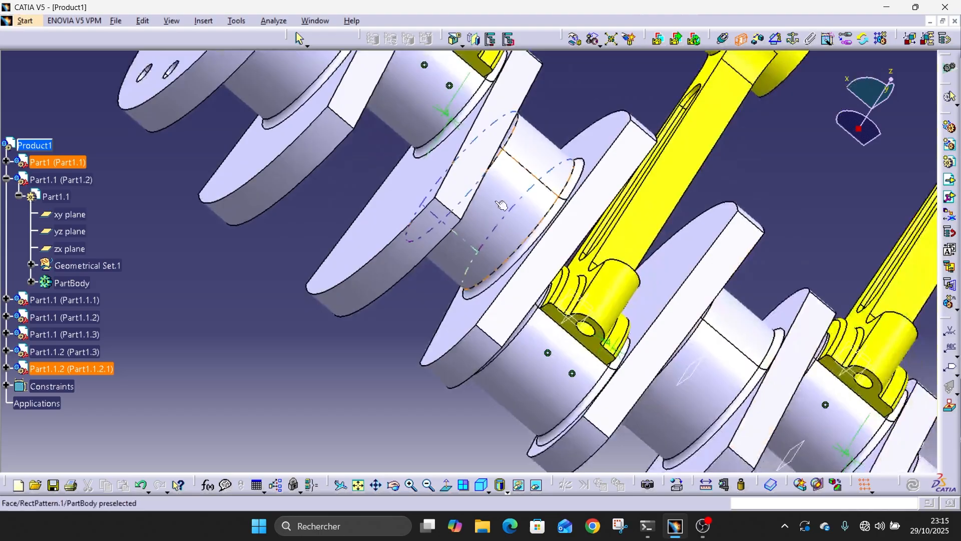
{"action": "left_click", "coordinate": [879, 409]}
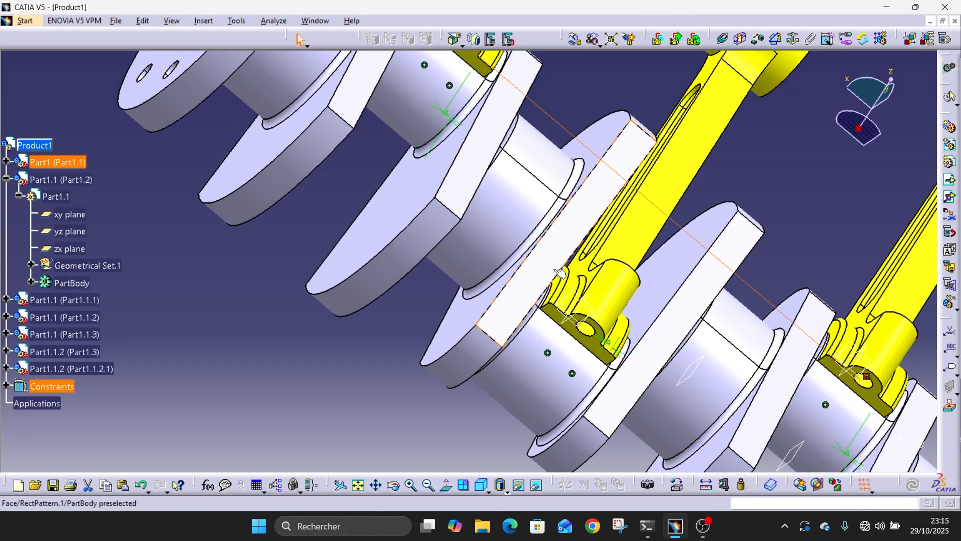
{"action": "middle_click_drag", "start_coordinate": [555, 264], "coordinate": [552, 370]}
{"action": "left_click", "coordinate": [555, 370]}
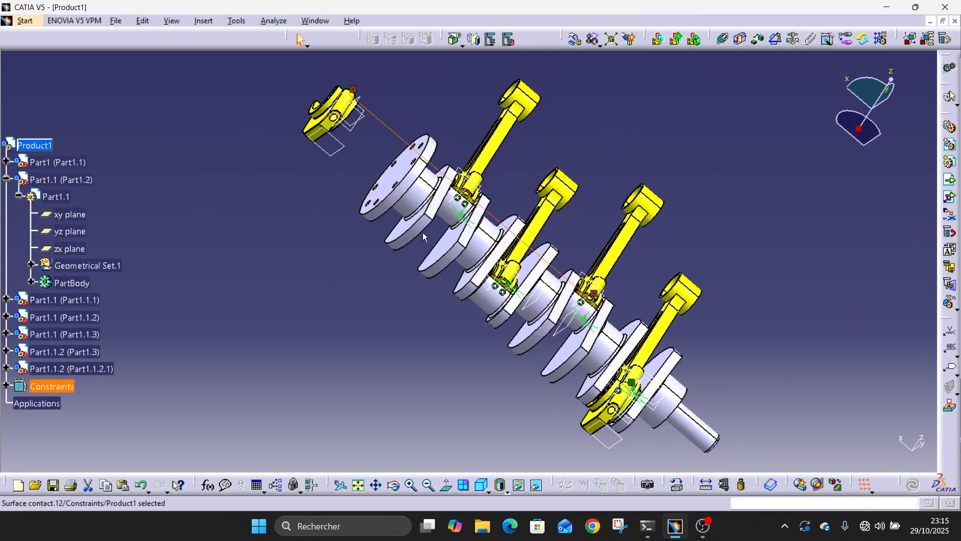
Step: Add an offset constraint between the new rod cap's side face and the inner face of the crank web on the flange side of the second crankpin
{"action": "left_click", "coordinate": [757, 45]}
{"action": "middle_click_drag", "start_coordinate": [331, 176], "coordinate": [442, 279]}
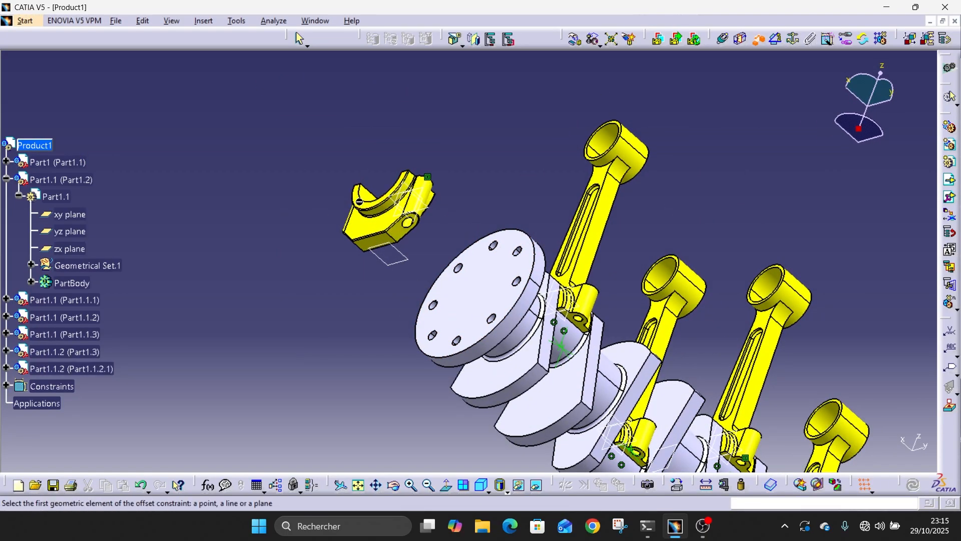
{"action": "left_click", "coordinate": [357, 201]}
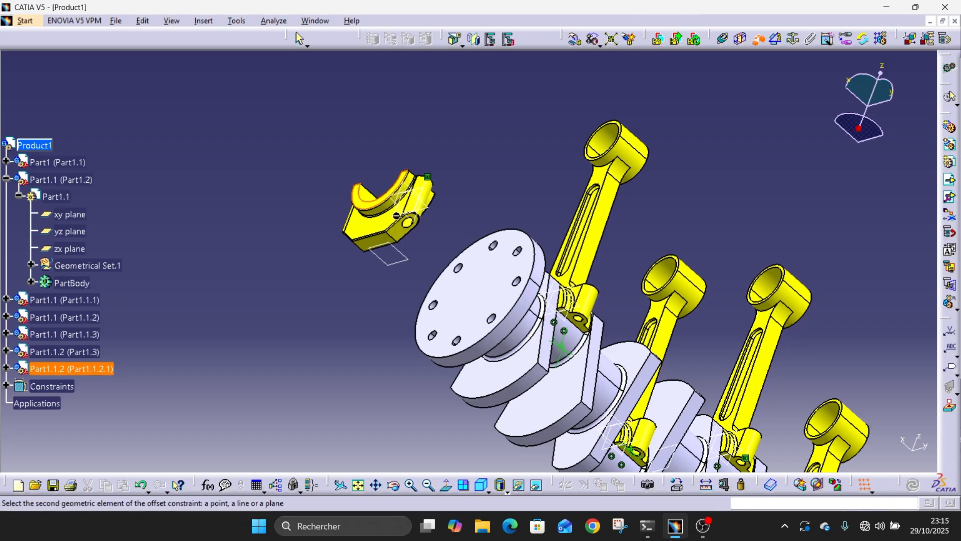
{"action": "middle_click_drag", "start_coordinate": [740, 450], "coordinate": [523, 182]}
{"action": "left_click", "coordinate": [523, 183]}
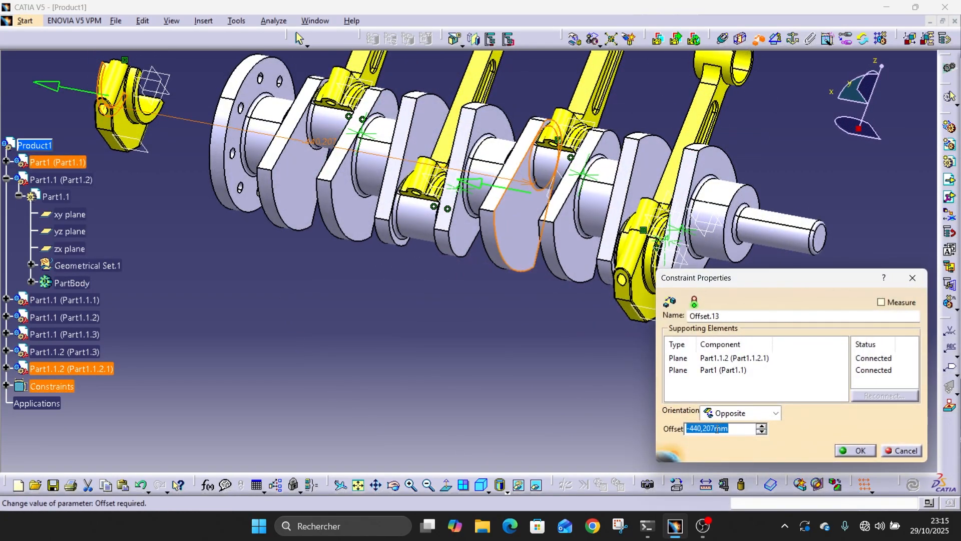
{"action": "left_click", "coordinate": [862, 451]}
{"action": "middle_click_drag", "start_coordinate": [672, 241], "coordinate": [675, 275]}
{"action": "left_click", "coordinate": [855, 451]}
{"action": "middle_click_drag", "start_coordinate": [596, 251], "coordinate": [592, 320]}
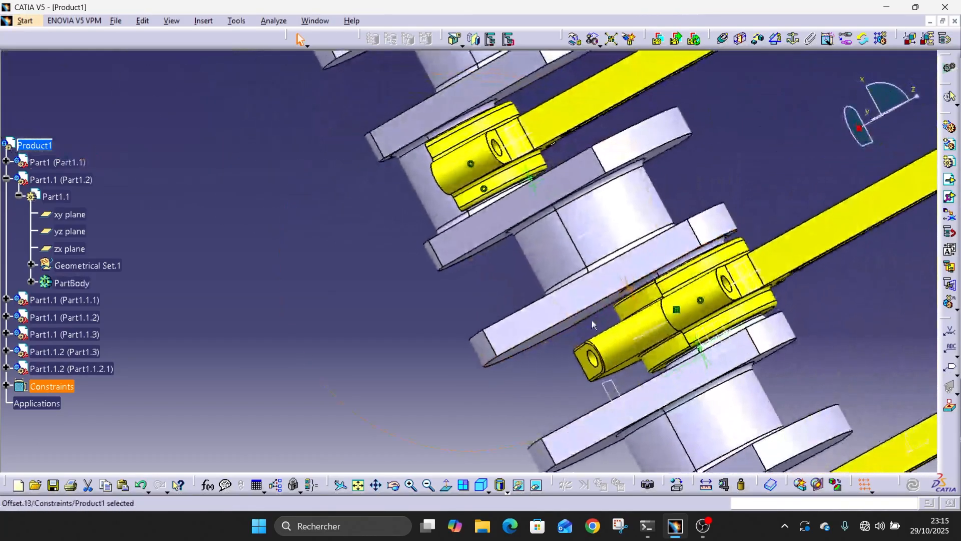
{"action": "left_click", "coordinate": [730, 43]}
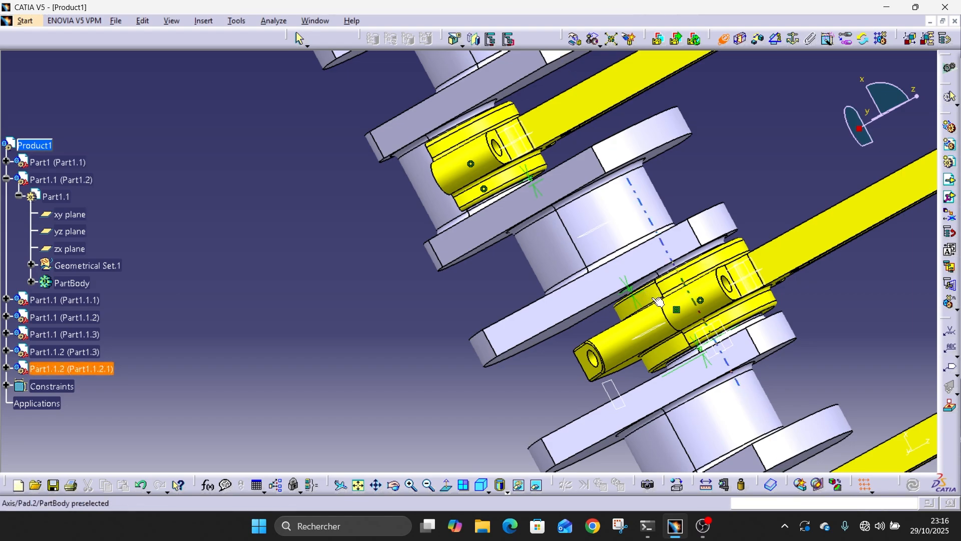
{"action": "middle_click_drag", "start_coordinate": [655, 296], "coordinate": [638, 224]}
{"action": "left_click", "coordinate": [724, 39]}
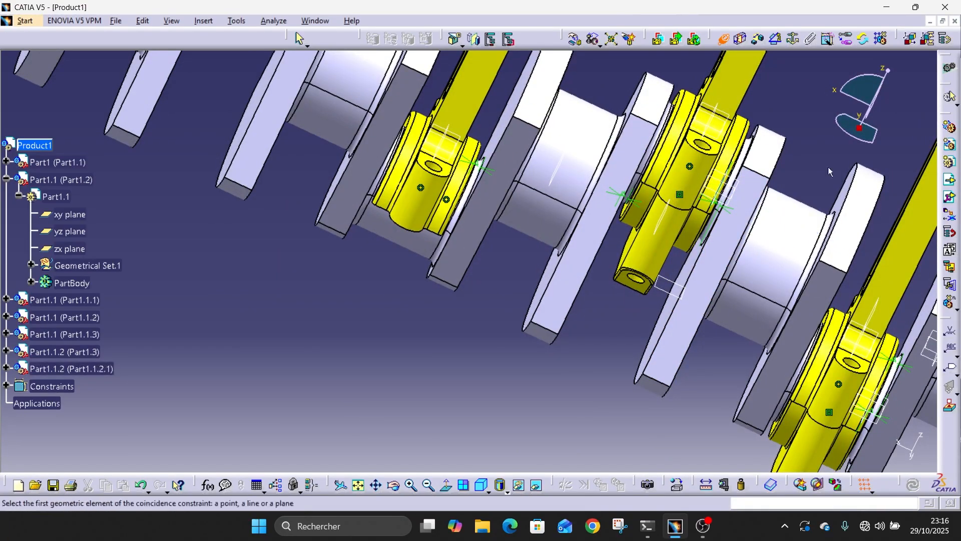
Step: Insert the existing Connecting Rod cap part into Product1 as the third rod cap
{"action": "left_click", "coordinate": [952, 181]}
{"action": "left_click", "coordinate": [34, 145]}
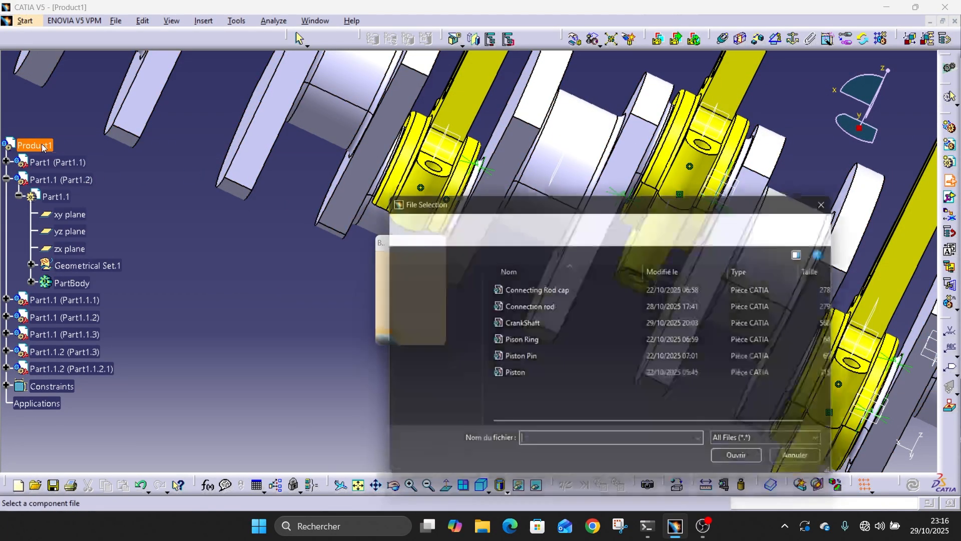
{"action": "double_click", "coordinate": [545, 291]}
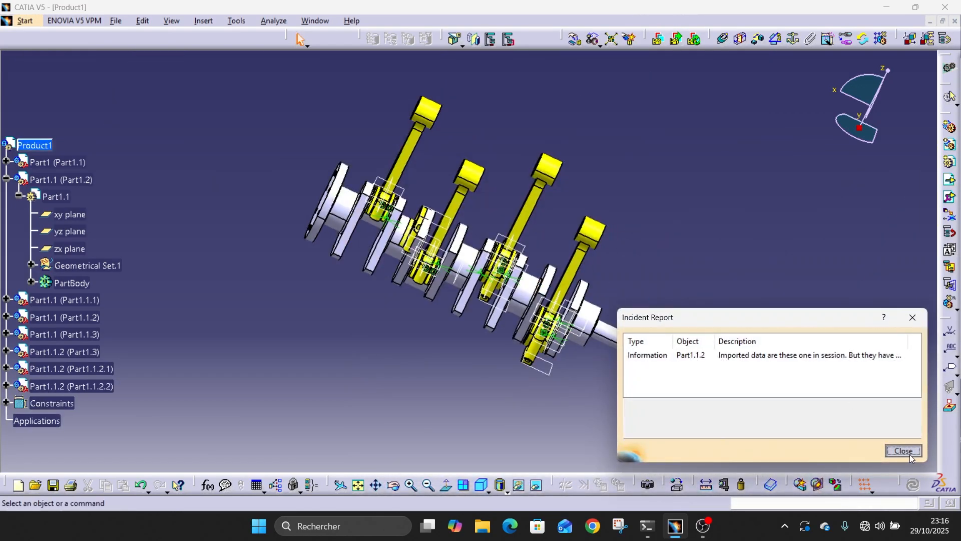
{"action": "left_click", "coordinate": [904, 451]}
Step: Move the third rod cap along the X axis until it is clear of the crankshaft's flange end
{"action": "middle_click_drag", "start_coordinate": [471, 181], "coordinate": [450, 148]}
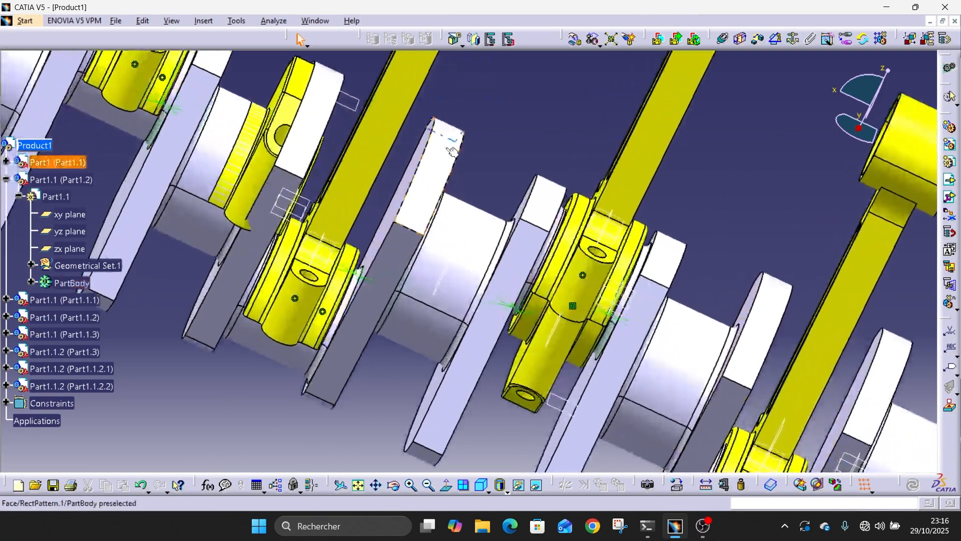
{"action": "left_click", "coordinate": [575, 39]}
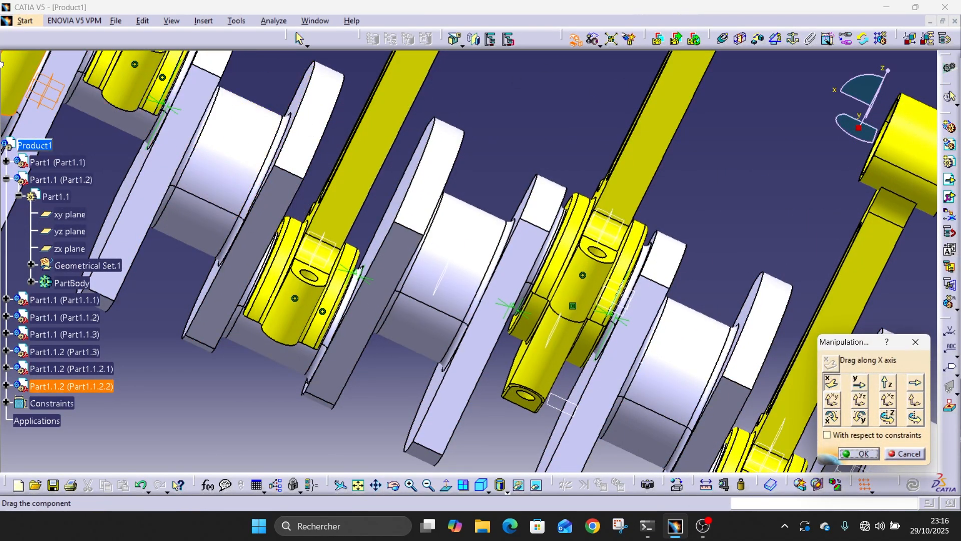
{"action": "middle_click_drag", "start_coordinate": [87, 114], "coordinate": [137, 169]}
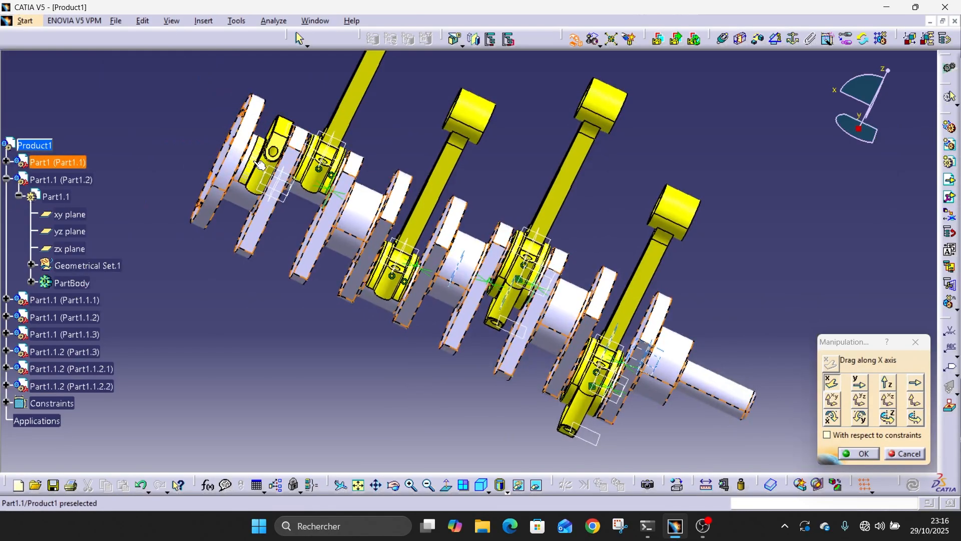
{"action": "left_click_drag", "start_coordinate": [269, 164], "coordinate": [123, 95]}
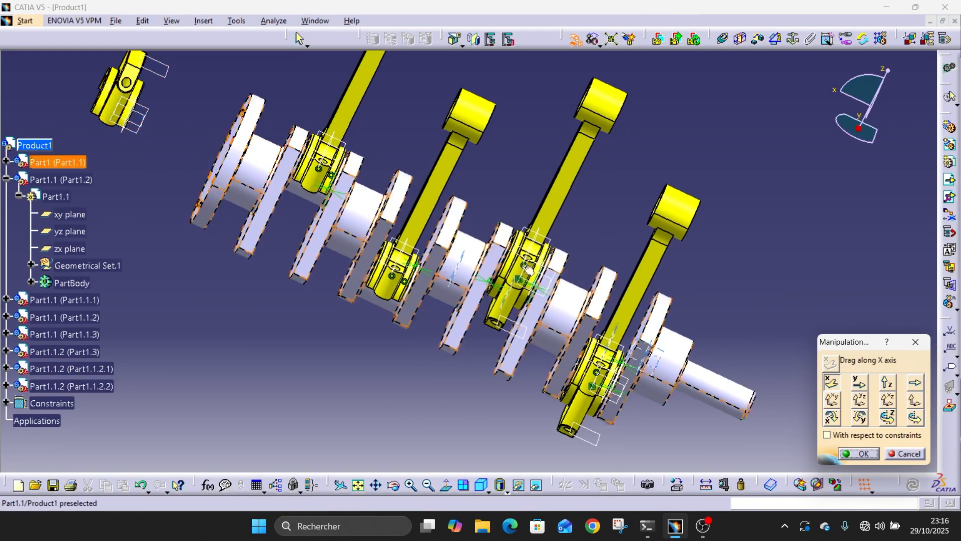
{"action": "left_click", "coordinate": [869, 454]}
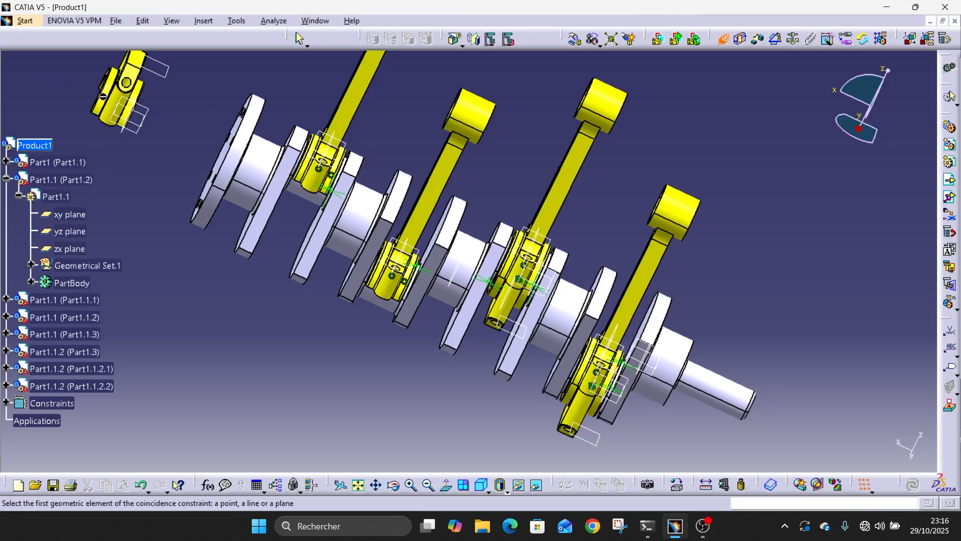
Step: Constrain the third cap's bore axis coincident with the third connecting rod's big-end axis, and its mating face in contact with that rod's mating face
{"action": "left_click", "coordinate": [107, 106]}
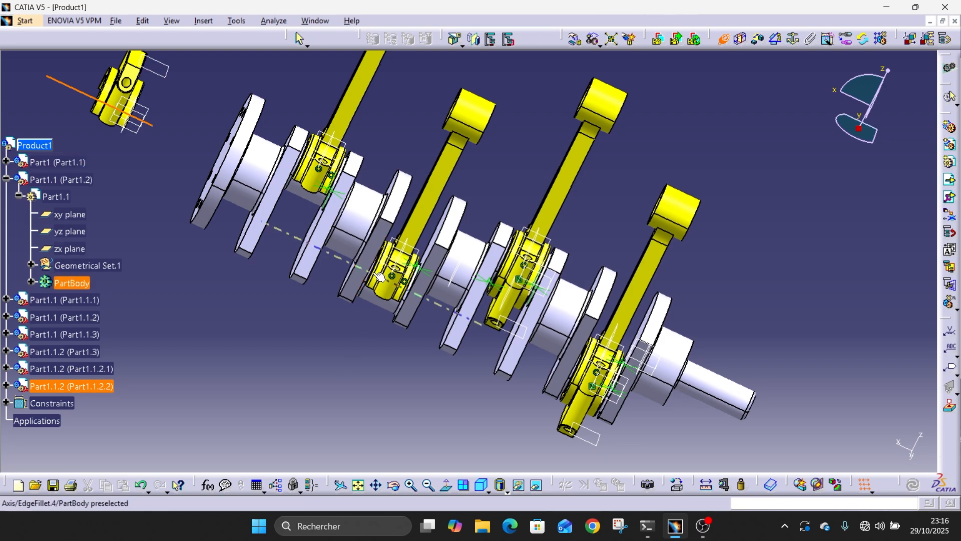
{"action": "left_click", "coordinate": [380, 276]}
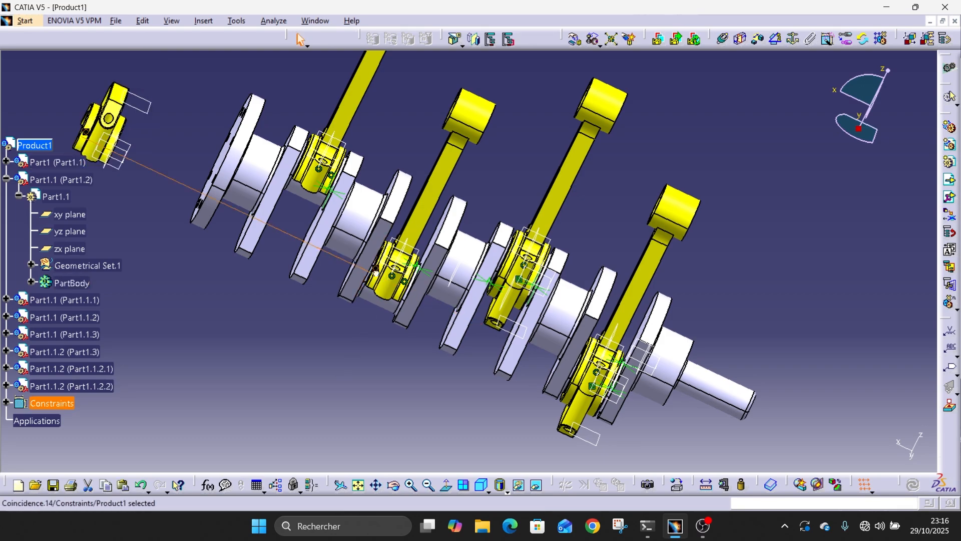
{"action": "left_click", "coordinate": [741, 46]}
{"action": "middle_click_drag", "start_coordinate": [293, 226], "coordinate": [711, 221]}
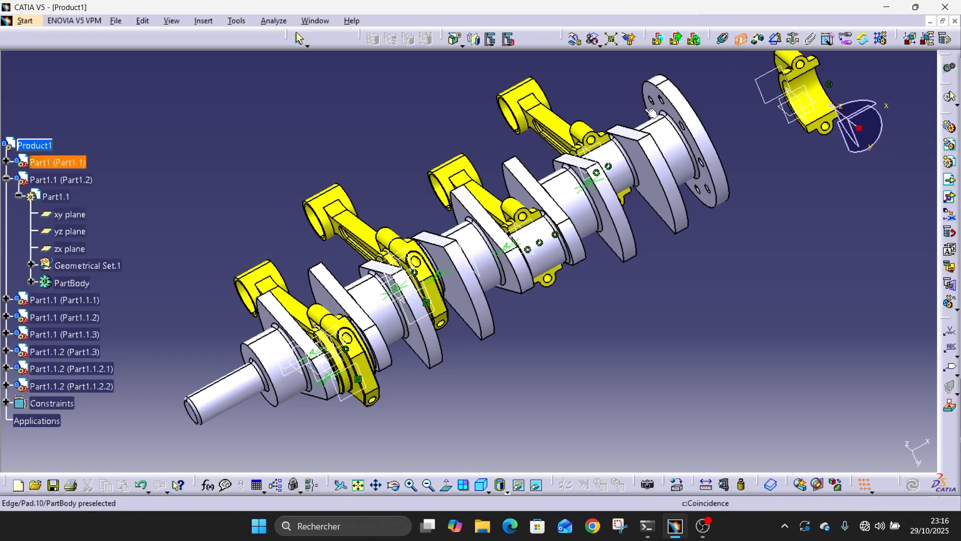
{"action": "left_click", "coordinate": [540, 215]}
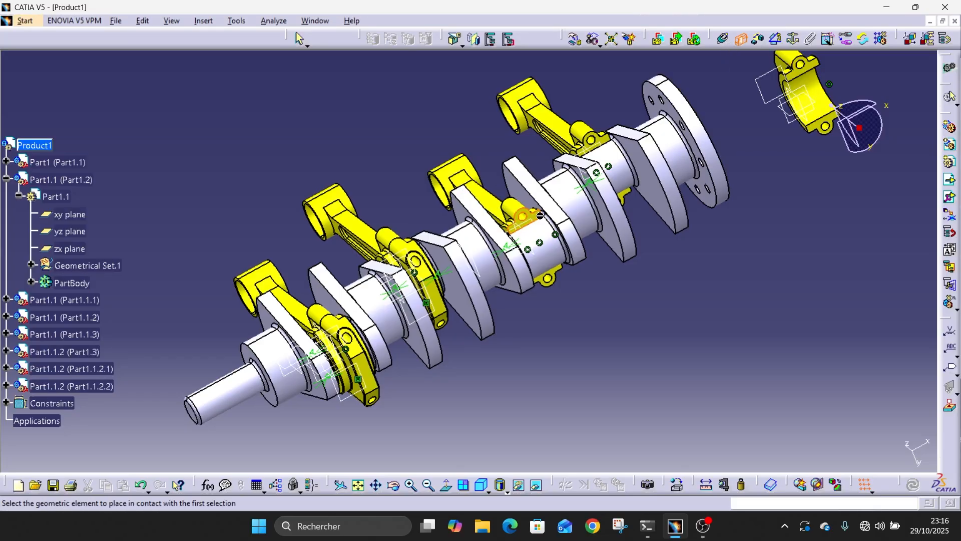
{"action": "left_click", "coordinate": [818, 69]}
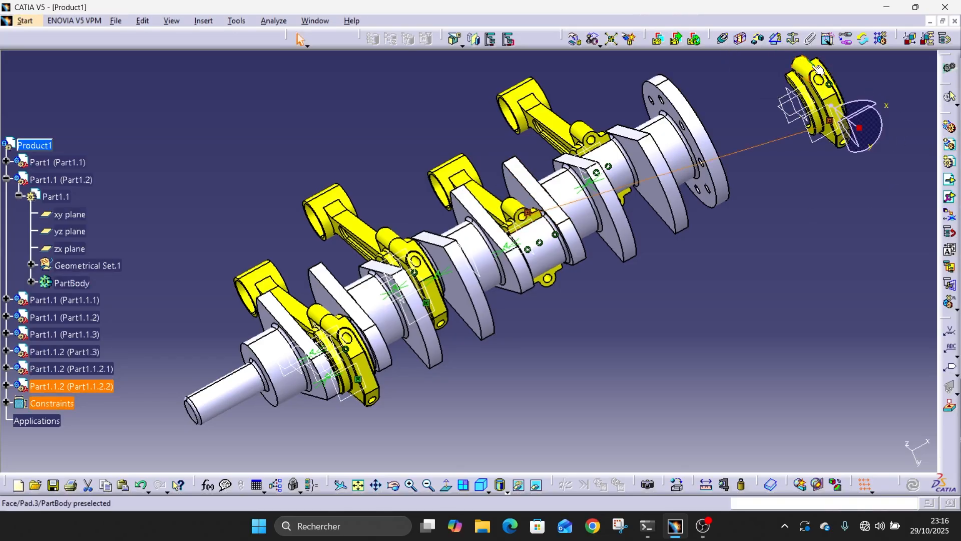
Step: Add a 4 mm offset constraint, orientation Opposite, between the third cap's side face and the inner face of the third crankpin's nose-side web
{"action": "left_click", "coordinate": [758, 42]}
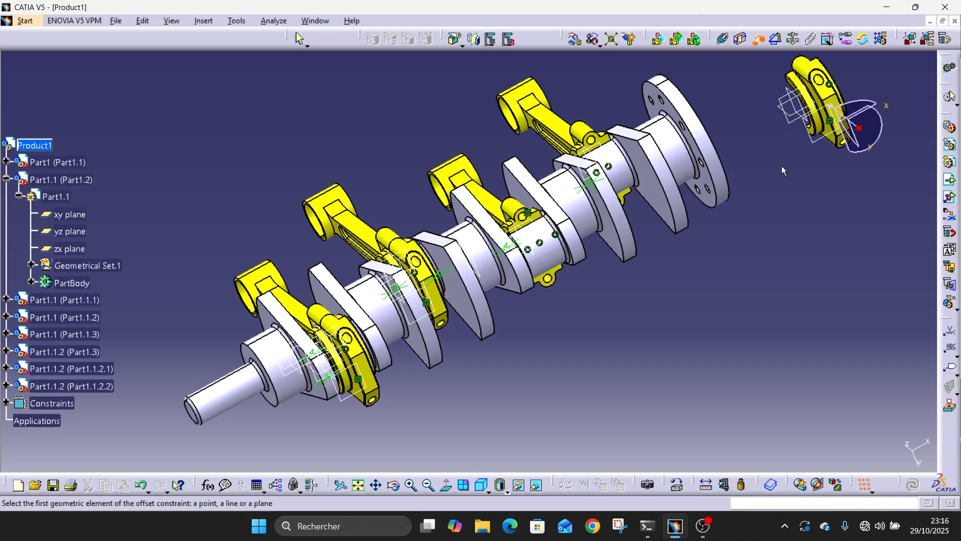
{"action": "middle_click_drag", "start_coordinate": [783, 169], "coordinate": [851, 150]}
{"action": "middle_click_drag", "start_coordinate": [826, 200], "coordinate": [561, 151]}
{"action": "left_click", "coordinate": [556, 137]}
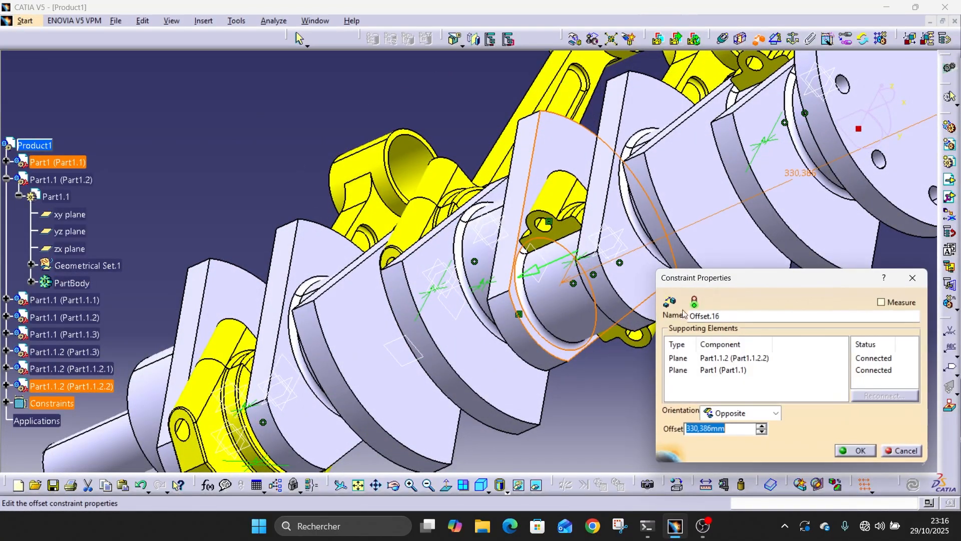
{"action": "left_click", "coordinate": [860, 450]}
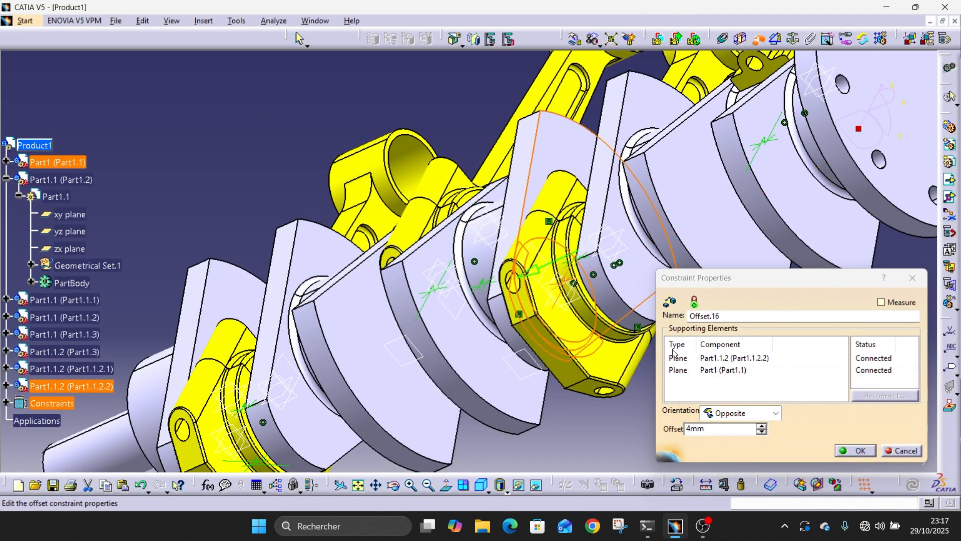
{"action": "left_click", "coordinate": [842, 455]}
Step: Insert the existing Connecting Rod cap part into Product1 once more as the fourth rod cap
{"action": "middle_click_drag", "start_coordinate": [651, 271], "coordinate": [676, 366]}
{"action": "middle_click_drag", "start_coordinate": [524, 258], "coordinate": [651, 320]}
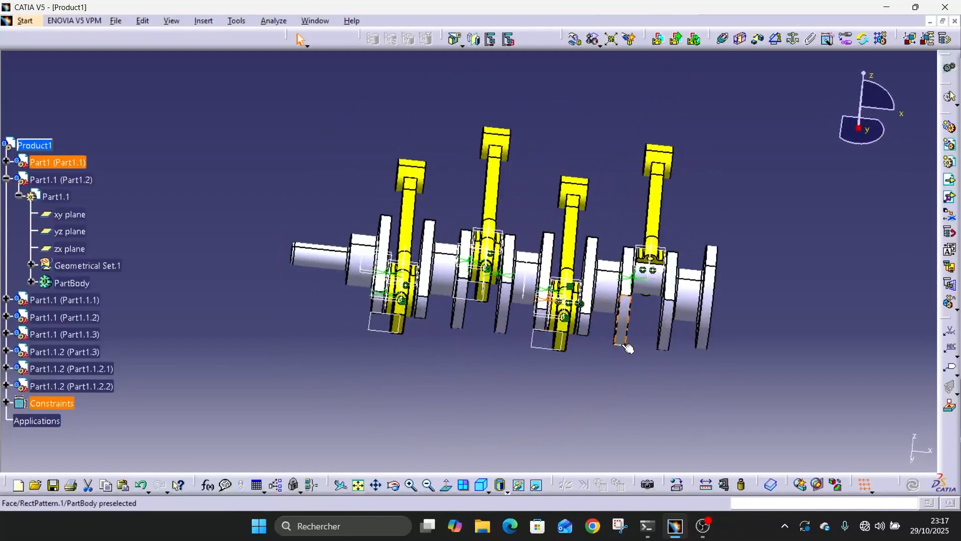
{"action": "left_click", "coordinate": [28, 150]}
{"action": "left_click", "coordinate": [951, 186]}
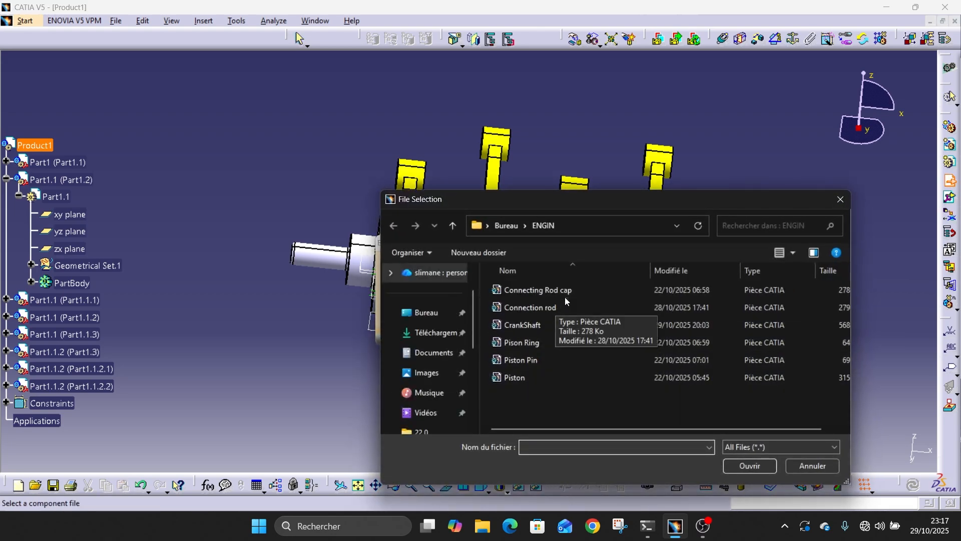
{"action": "double_click", "coordinate": [571, 290]}
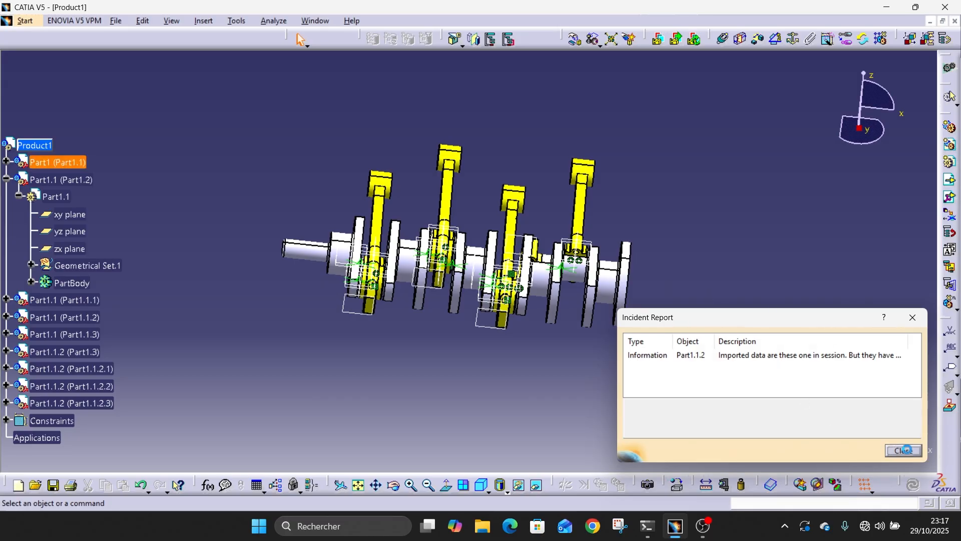
{"action": "left_click", "coordinate": [905, 450]}
Step: Add a surface contact constraint between the fourth cap's flat mating face and the big-end mating face of the connecting rod nearest the flange
{"action": "middle_click_drag", "start_coordinate": [638, 235], "coordinate": [677, 234]}
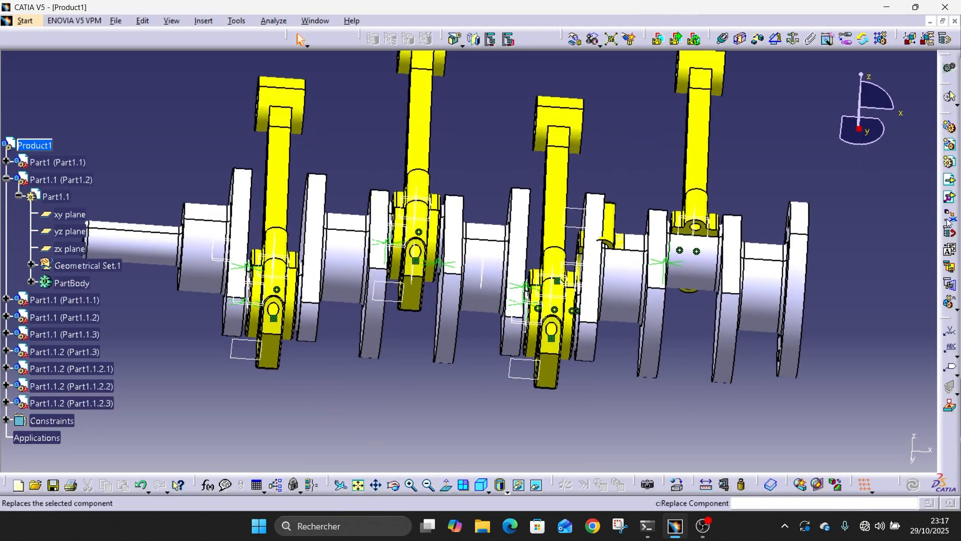
{"action": "middle_click_drag", "start_coordinate": [607, 185], "coordinate": [669, 139]}
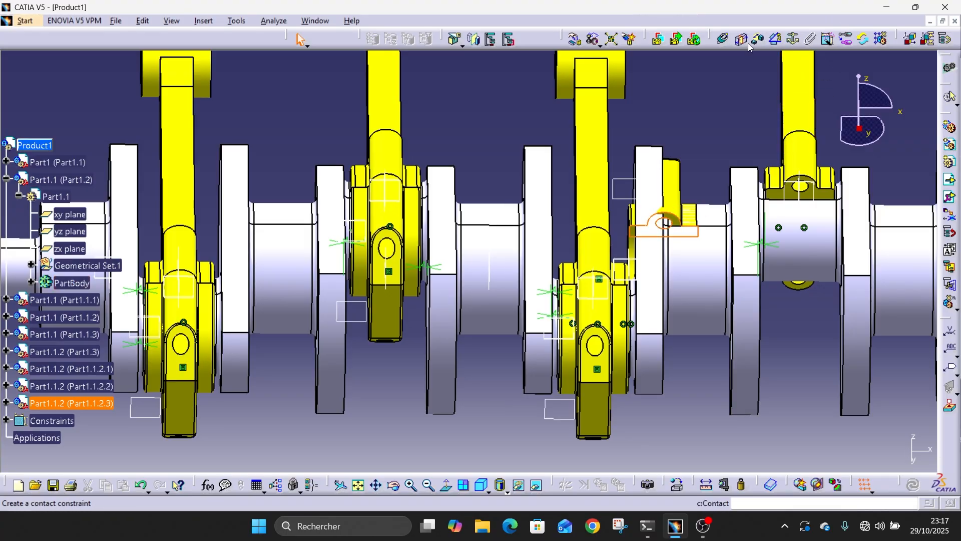
{"action": "left_click", "coordinate": [823, 192]}
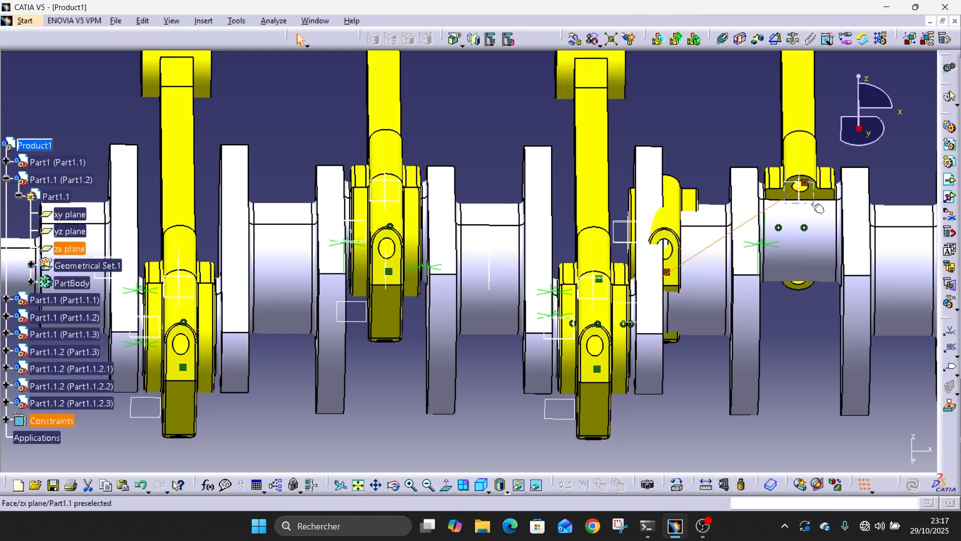
Step: Move the fourth rod cap along the X axis past the flange, and constrain its bore axis coincident with the axis of the crankpin nearest the flange
{"action": "middle_click_drag", "start_coordinate": [648, 136], "coordinate": [578, 277]}
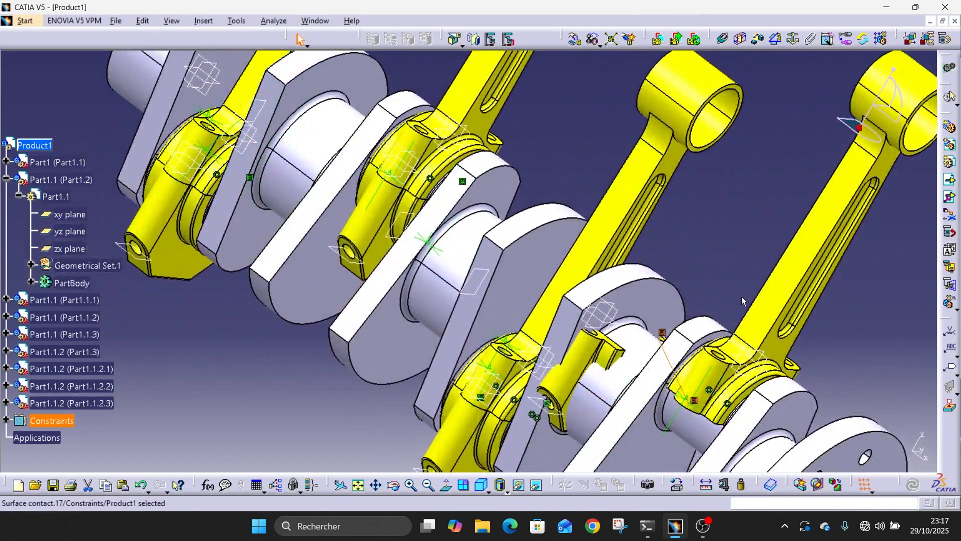
{"action": "middle_click_drag", "start_coordinate": [698, 249], "coordinate": [715, 335]}
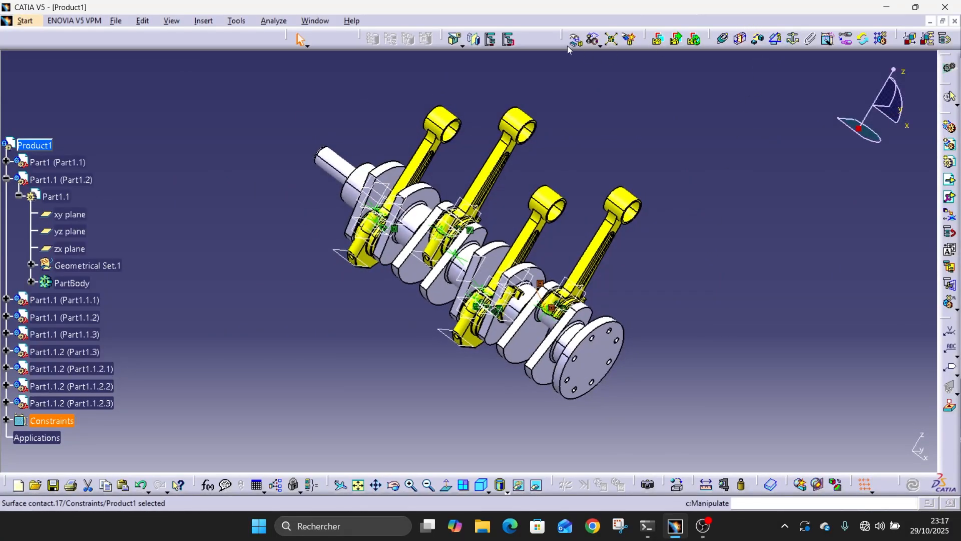
{"action": "left_click", "coordinate": [576, 40]}
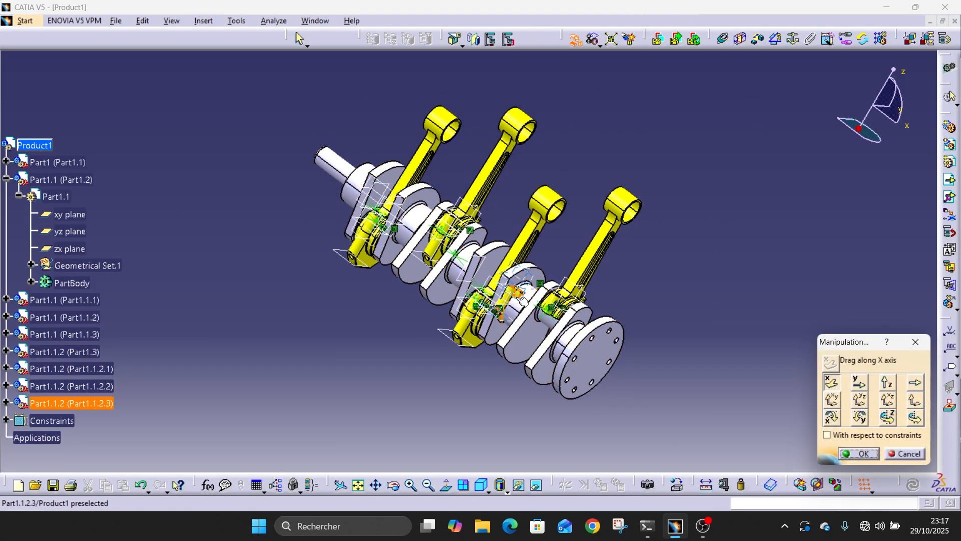
{"action": "left_click_drag", "start_coordinate": [595, 394], "coordinate": [668, 447]}
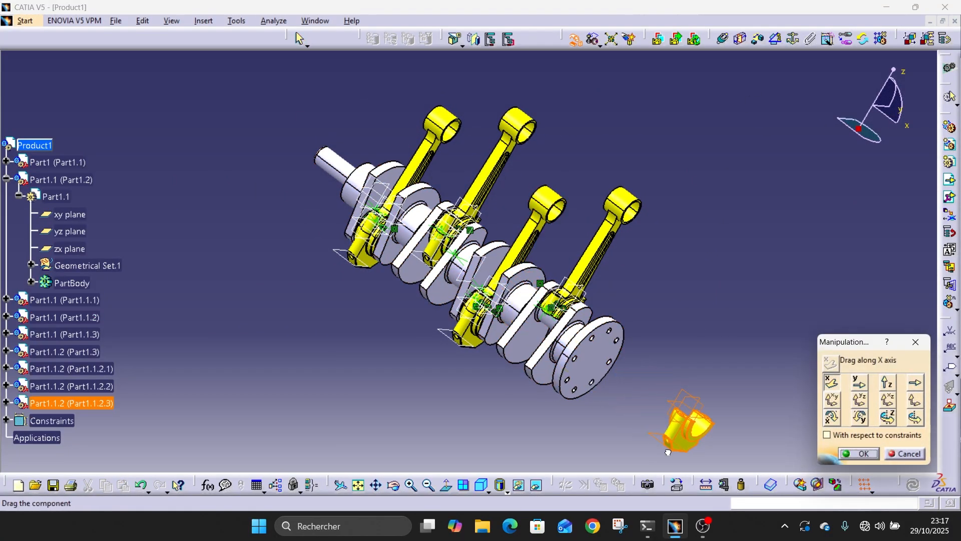
{"action": "left_click", "coordinate": [862, 454]}
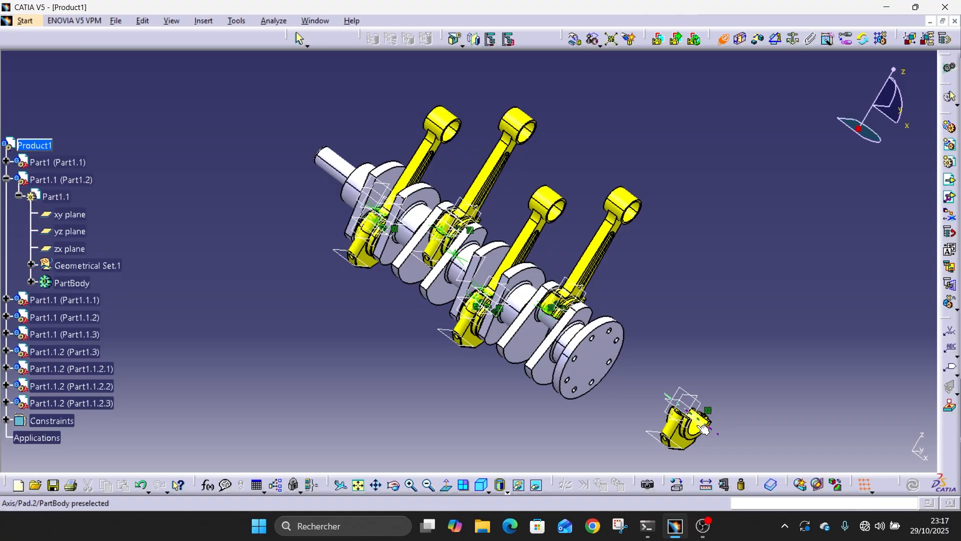
{"action": "left_click", "coordinate": [691, 419]}
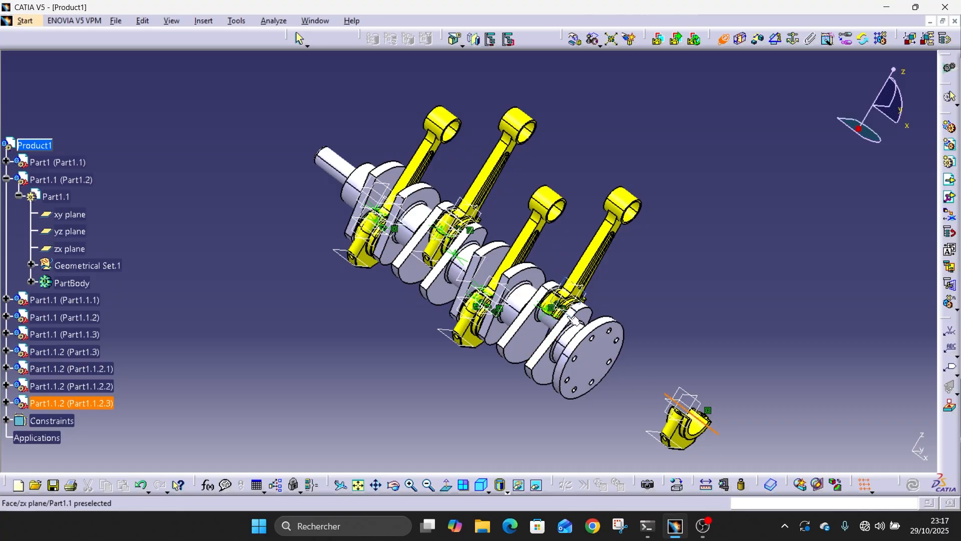
{"action": "left_click", "coordinate": [549, 321]}
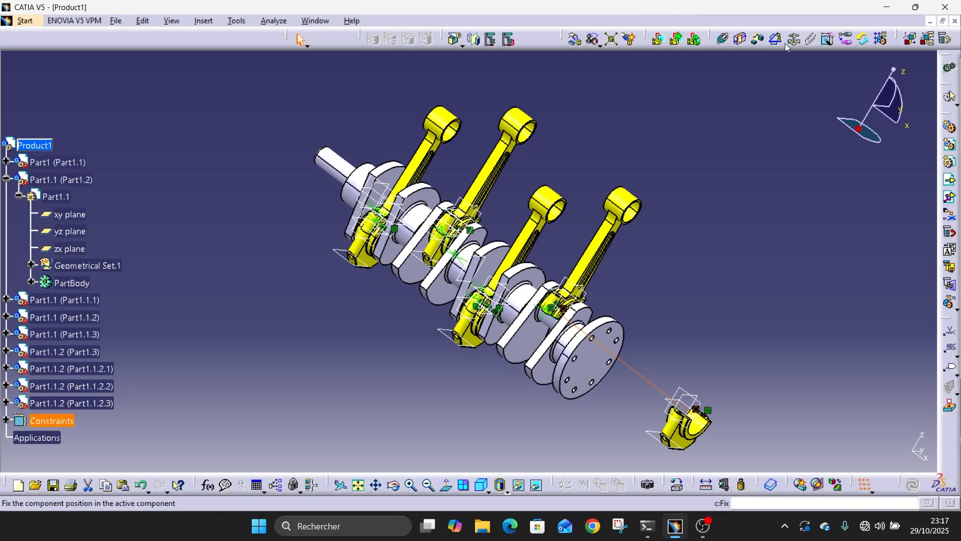
Step: Add a 4 mm offset constraint, orientation Opposite, between the fourth cap's side face and the inner face of the fourth crankpin's flange-side web
{"action": "left_click", "coordinate": [758, 41]}
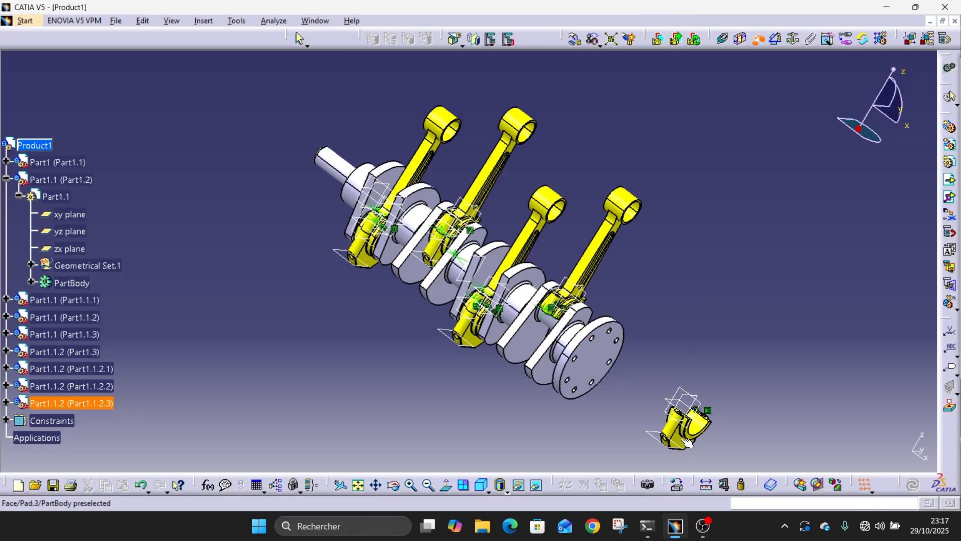
{"action": "left_click", "coordinate": [695, 440]}
{"action": "middle_click_drag", "start_coordinate": [500, 319], "coordinate": [608, 344]}
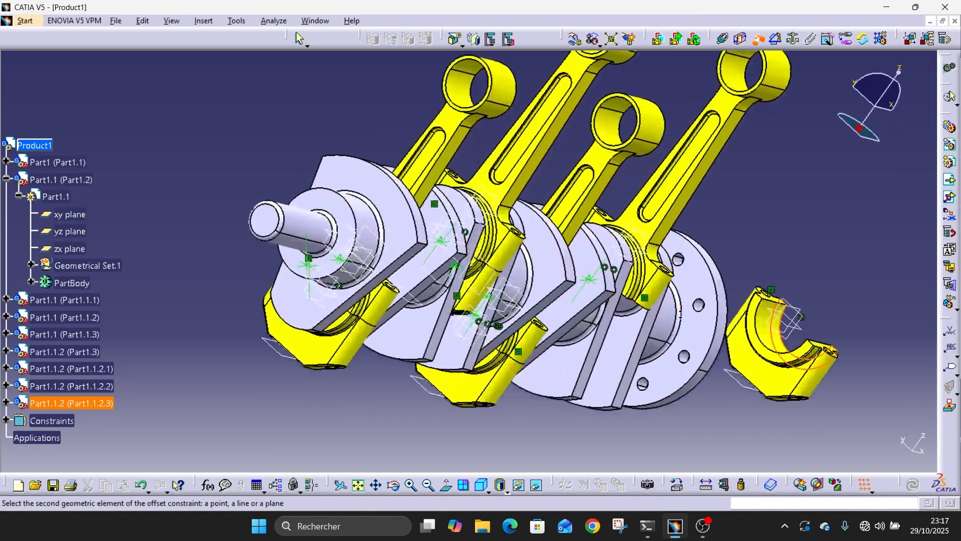
{"action": "left_click", "coordinate": [635, 330]}
{"action": "type", "text": "4"}
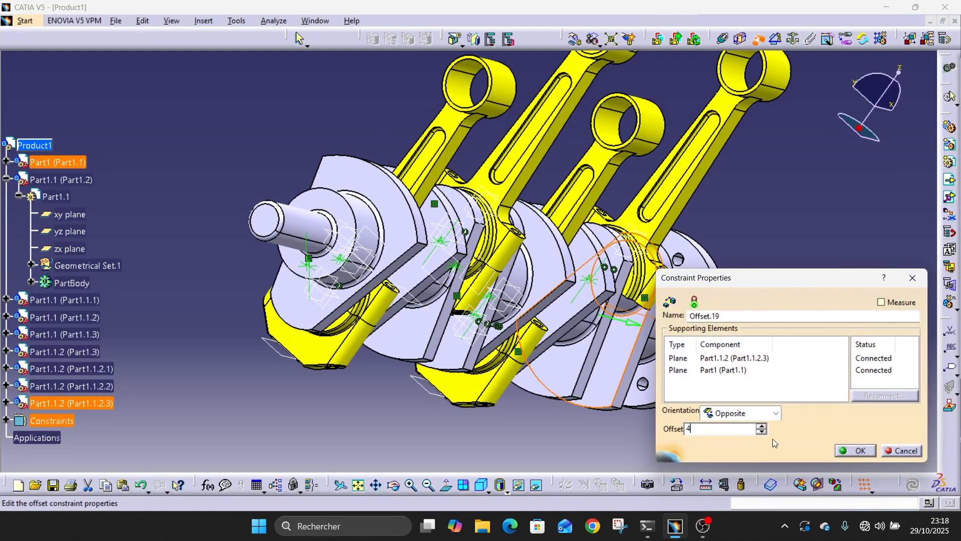
{"action": "left_click", "coordinate": [844, 451]}
{"action": "left_click", "coordinate": [867, 451]}
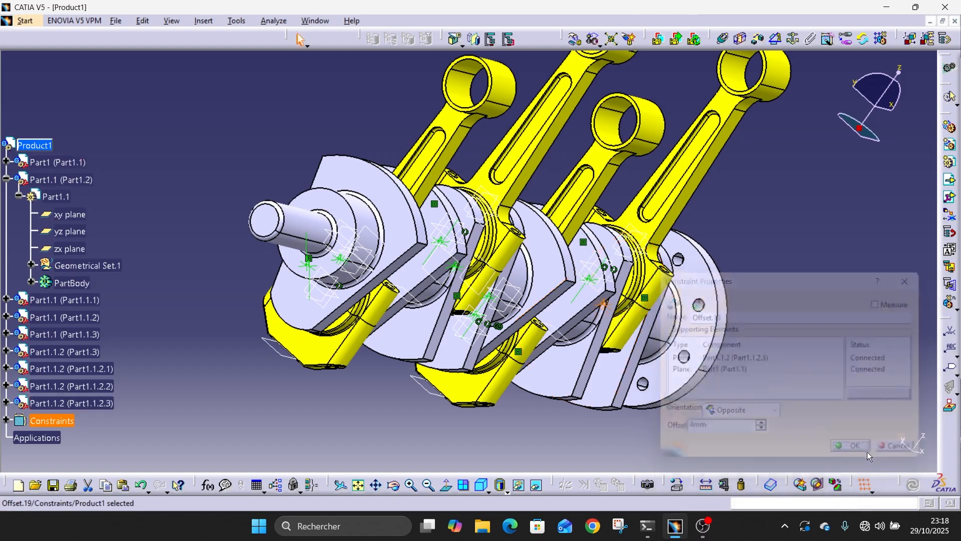
Step: Insert the existing Piston part into Product1, resolving the part number conflicts with automatic renaming
{"action": "middle_click_drag", "start_coordinate": [826, 274], "coordinate": [568, 284]}
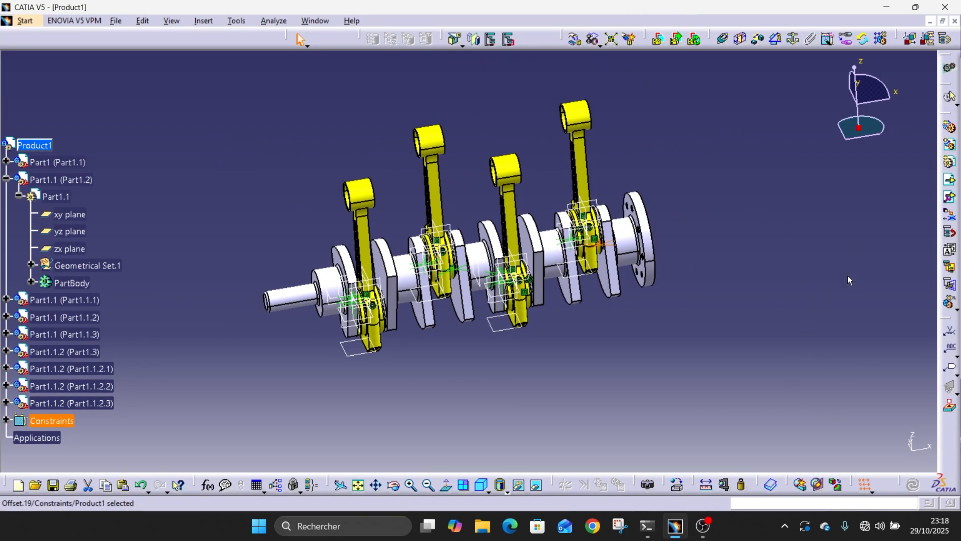
{"action": "left_click", "coordinate": [950, 181]}
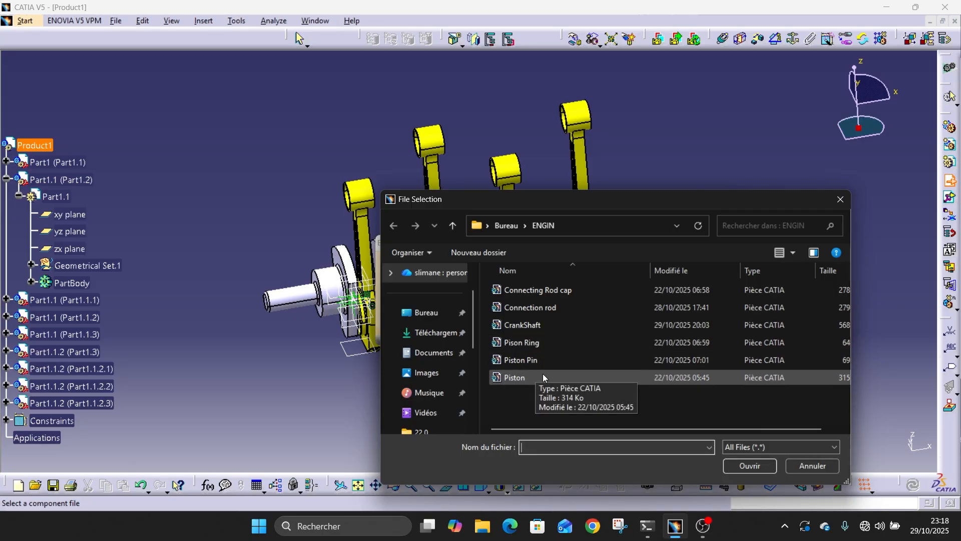
{"action": "double_click", "coordinate": [509, 383]}
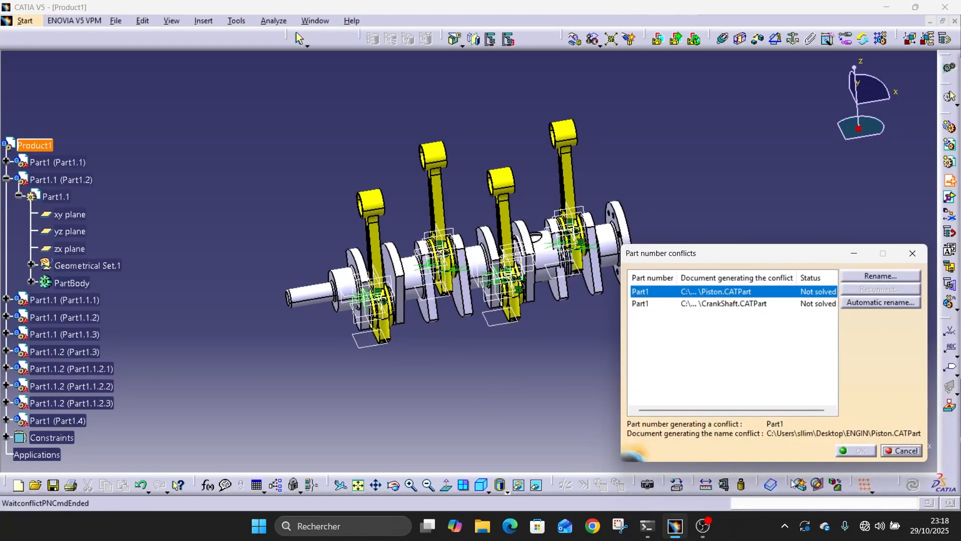
{"action": "left_click", "coordinate": [879, 303]}
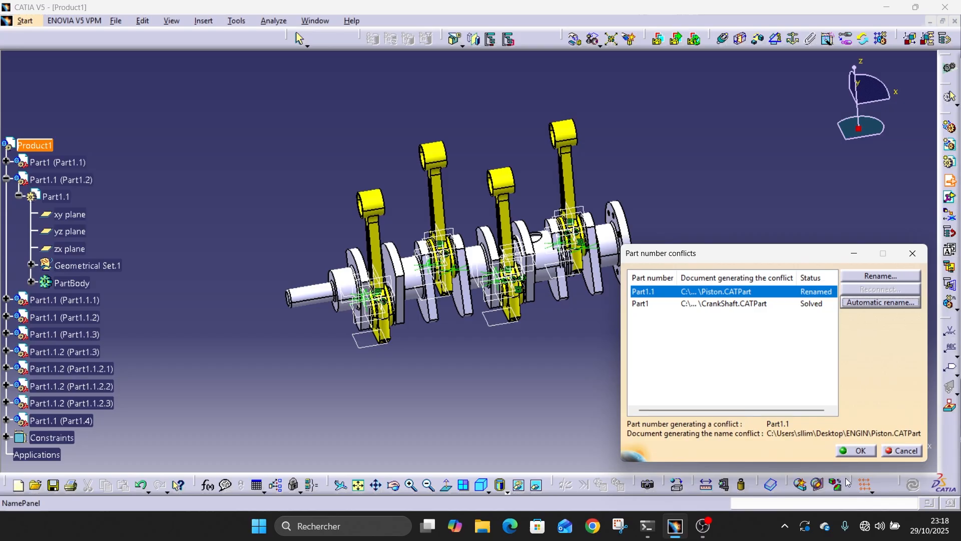
{"action": "left_click", "coordinate": [865, 305]}
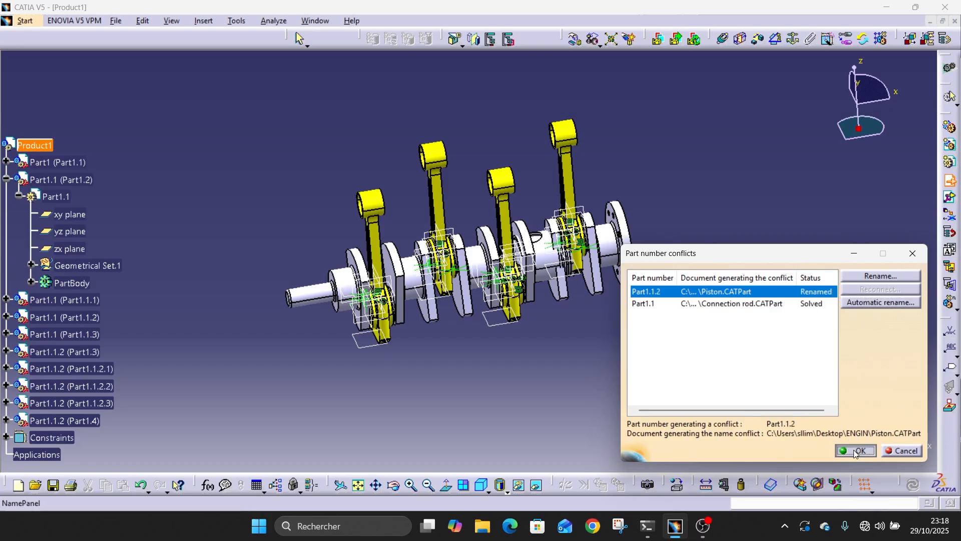
{"action": "left_click", "coordinate": [871, 303]}
{"action": "left_click", "coordinate": [855, 450]}
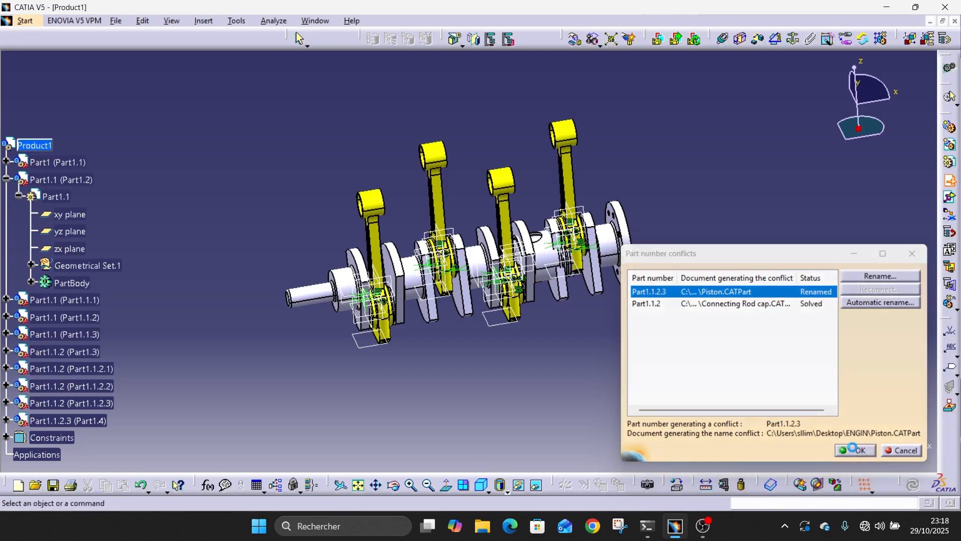
Step: Move the piston along the X axis out of the crankshaft to clear space beyond the flange
{"action": "middle_click_drag", "start_coordinate": [867, 327], "coordinate": [693, 200]}
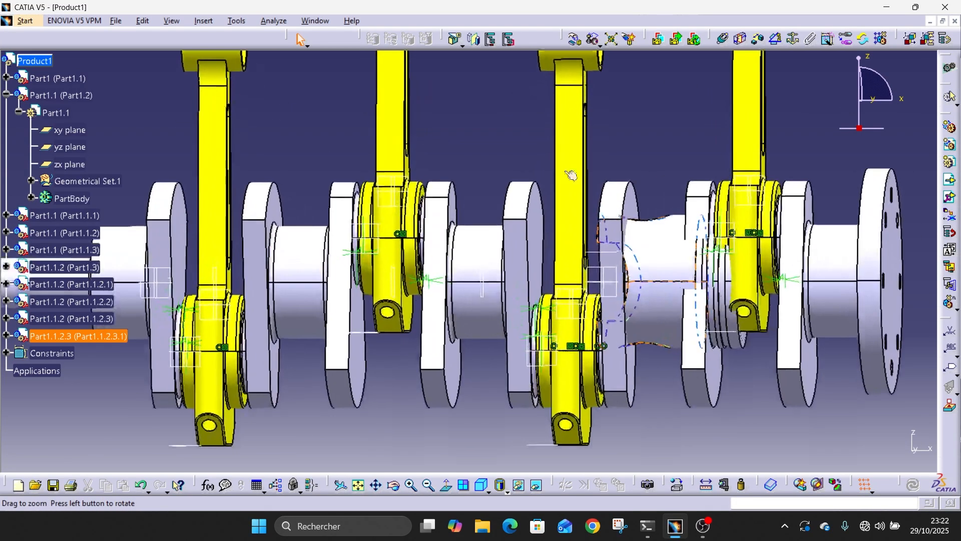
{"action": "left_click", "coordinate": [671, 282]}
{"action": "middle_click_drag", "start_coordinate": [620, 371], "coordinate": [623, 437]}
{"action": "left_click", "coordinate": [574, 39]}
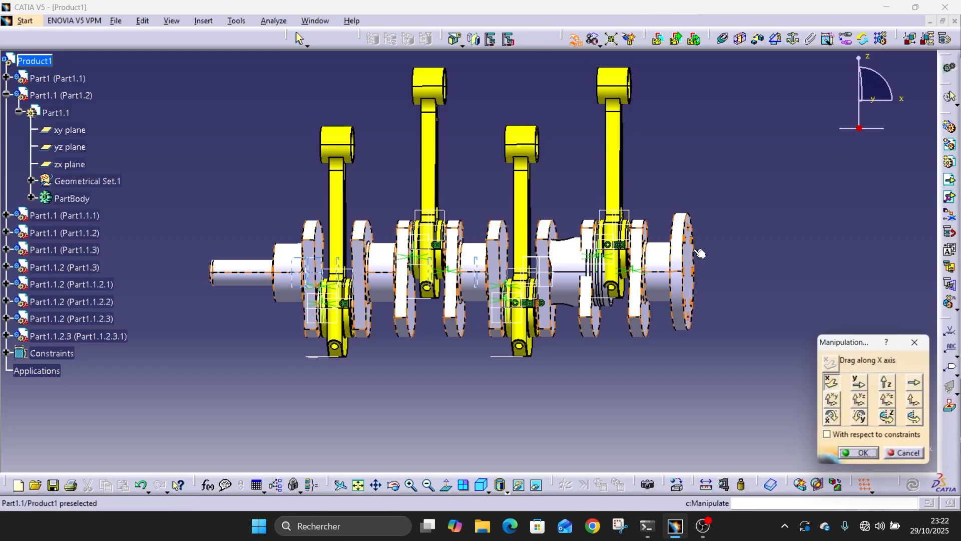
{"action": "left_click", "coordinate": [831, 382]}
{"action": "left_click_drag", "start_coordinate": [557, 275], "coordinate": [802, 301]}
{"action": "left_click", "coordinate": [859, 454]}
Step: Add a surface contact constraint between the piston's inner pin-boss face and the small-end side face of the connecting rod nearest the flange
{"action": "middle_click_drag", "start_coordinate": [835, 294], "coordinate": [592, 338]}
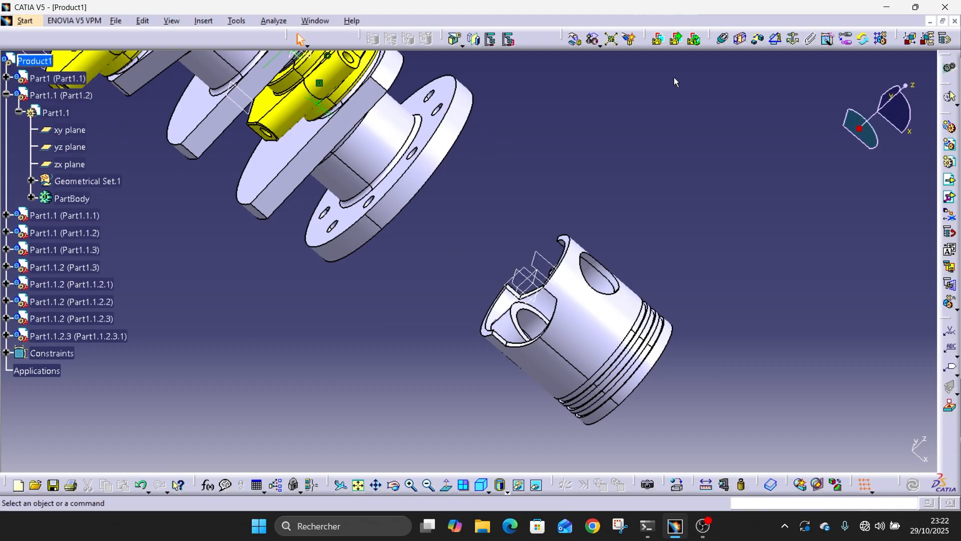
{"action": "left_click", "coordinate": [742, 42]}
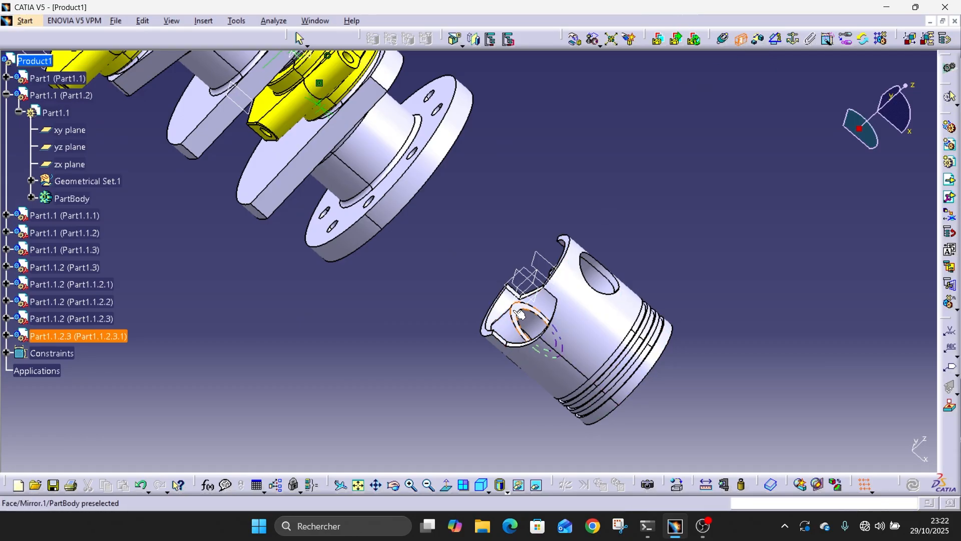
{"action": "middle_click_drag", "start_coordinate": [531, 175], "coordinate": [520, 248]}
{"action": "middle_click_drag", "start_coordinate": [508, 120], "coordinate": [438, 346]}
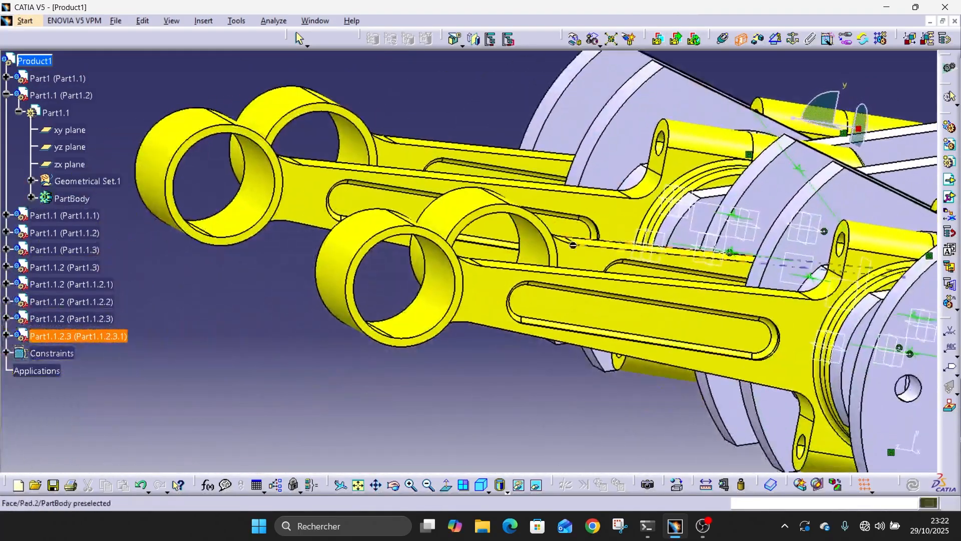
{"action": "left_click", "coordinate": [432, 338]}
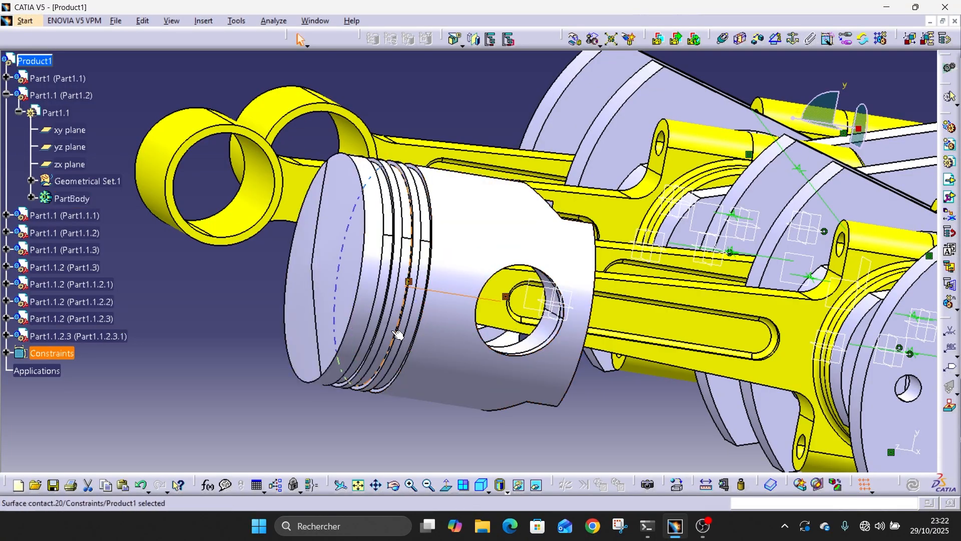
Step: Move the piston up along the Z axis until it sits clear above the small end of the rod nearest the flange
{"action": "middle_click_drag", "start_coordinate": [431, 338], "coordinate": [681, 258]}
{"action": "middle_click_drag", "start_coordinate": [675, 365], "coordinate": [294, 214]}
{"action": "scroll", "coordinate": [416, 383], "scroll_direction": "up", "scroll_amount": 1}
{"action": "middle_click_drag", "start_coordinate": [279, 314], "coordinate": [493, 328]}
{"action": "left_click", "coordinate": [575, 41]}
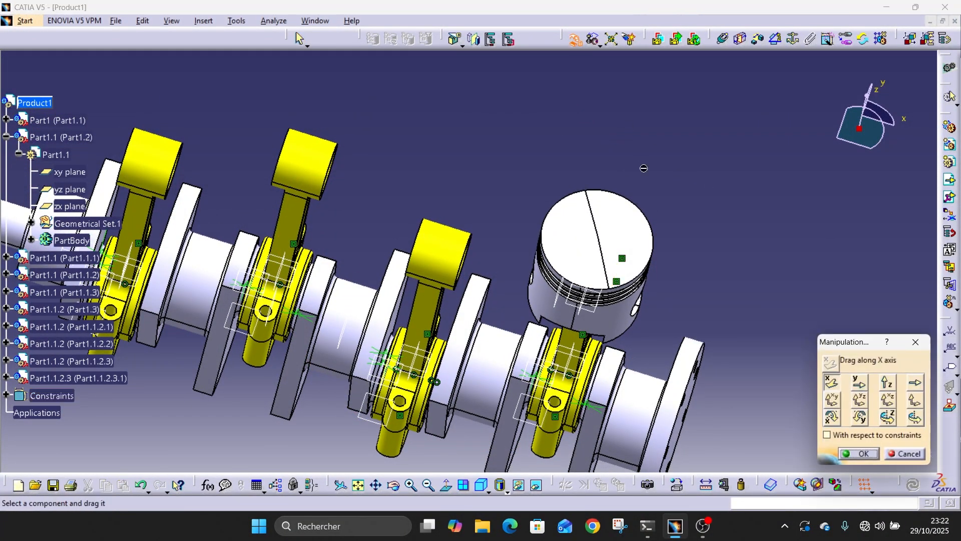
{"action": "middle_click_drag", "start_coordinate": [776, 223], "coordinate": [669, 181]}
{"action": "left_click", "coordinate": [885, 382]}
{"action": "left_click_drag", "start_coordinate": [605, 282], "coordinate": [636, 154]}
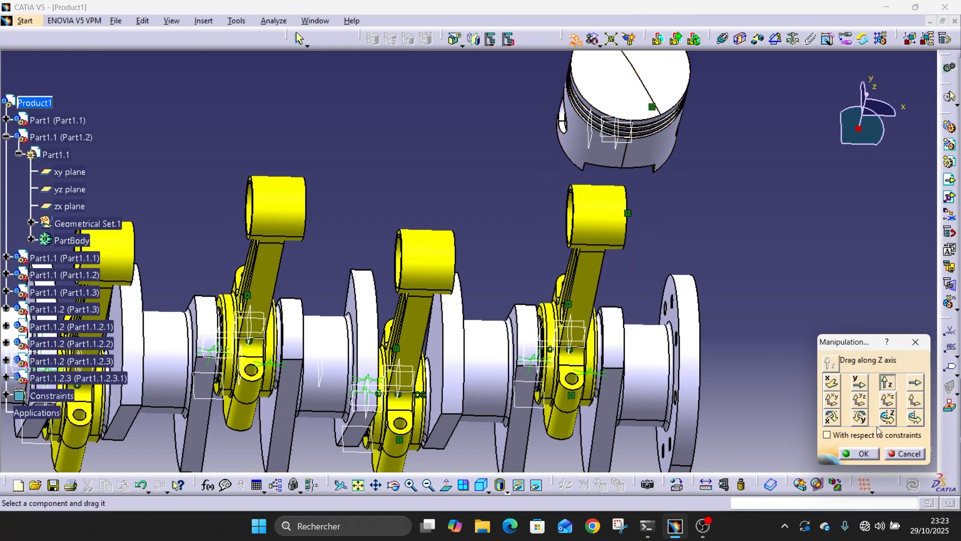
{"action": "left_click", "coordinate": [864, 456]}
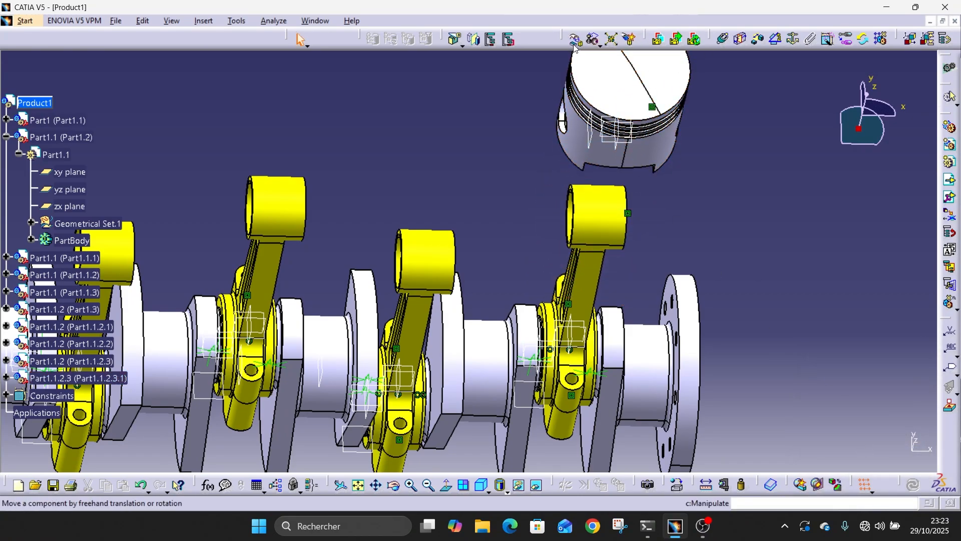
Step: Constrain the piston's pin-hole axis coincident with the small-end bore axis of the connecting rod nearest the flange
{"action": "left_click", "coordinate": [730, 41]}
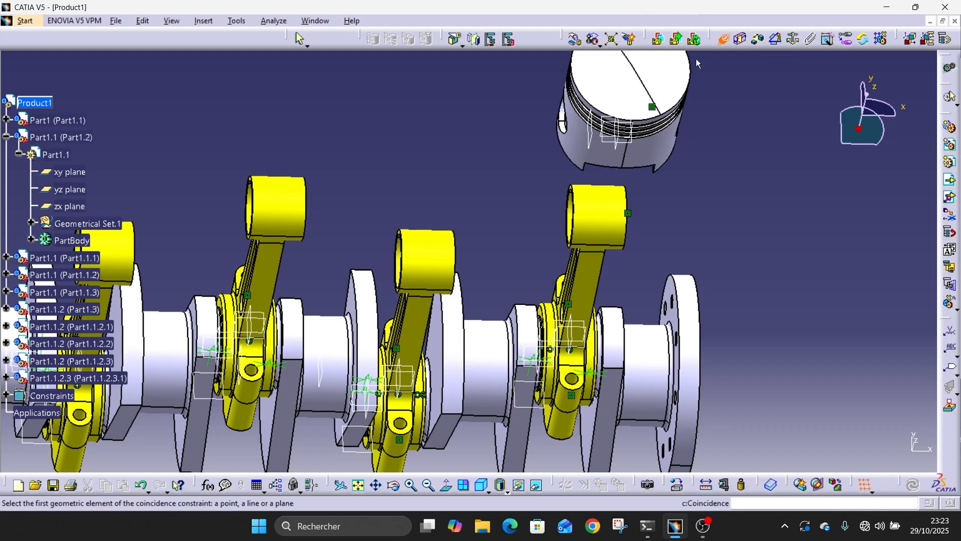
{"action": "left_click", "coordinate": [561, 112]}
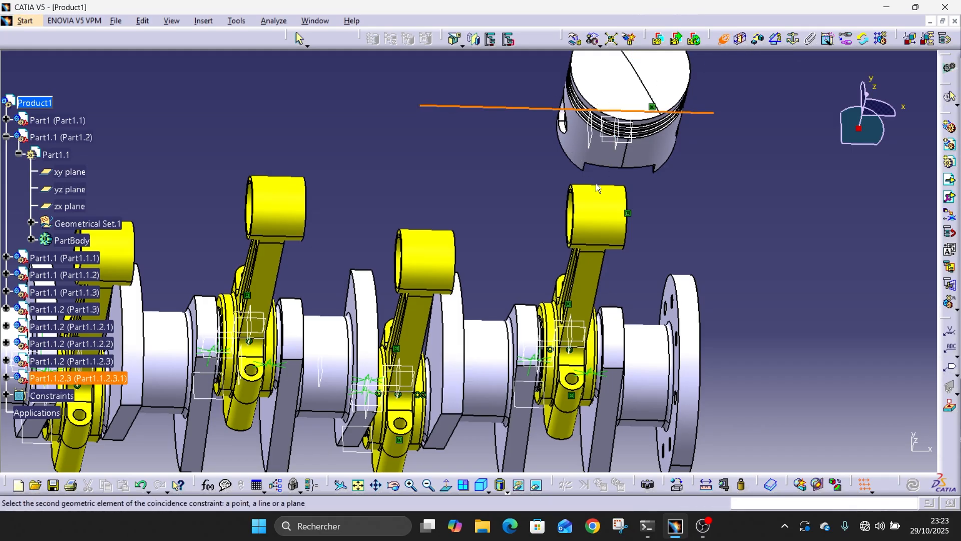
{"action": "left_click", "coordinate": [606, 215]}
{"action": "middle_click_drag", "start_coordinate": [461, 258], "coordinate": [443, 240]}
{"action": "left_click", "coordinate": [647, 319]}
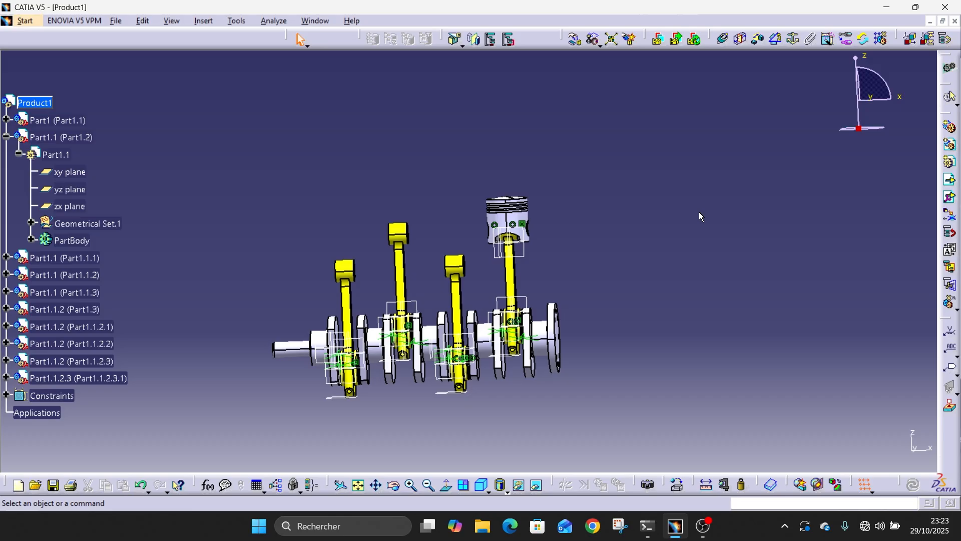
Step: Insert the existing Piston part into Product1 again as the second piston
{"action": "left_click", "coordinate": [950, 179]}
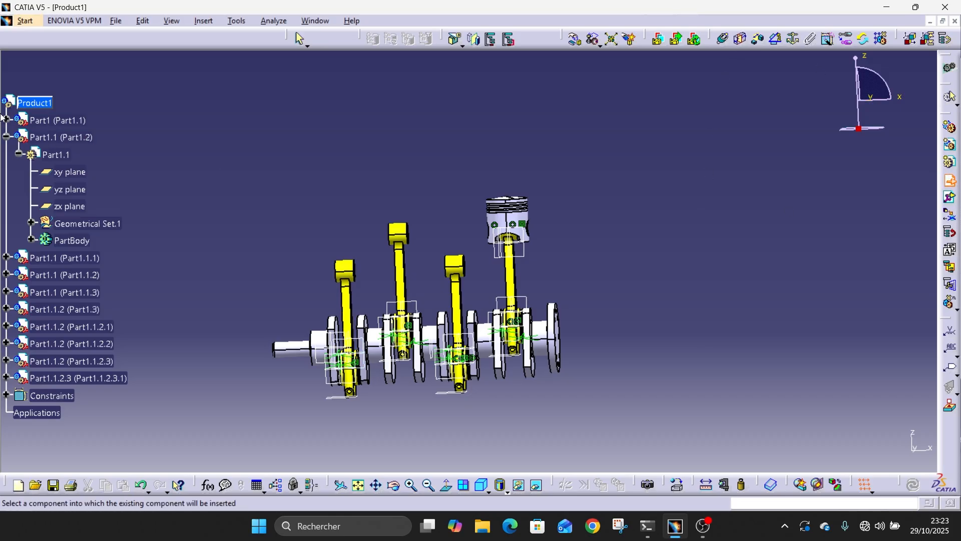
{"action": "left_click", "coordinate": [40, 103]}
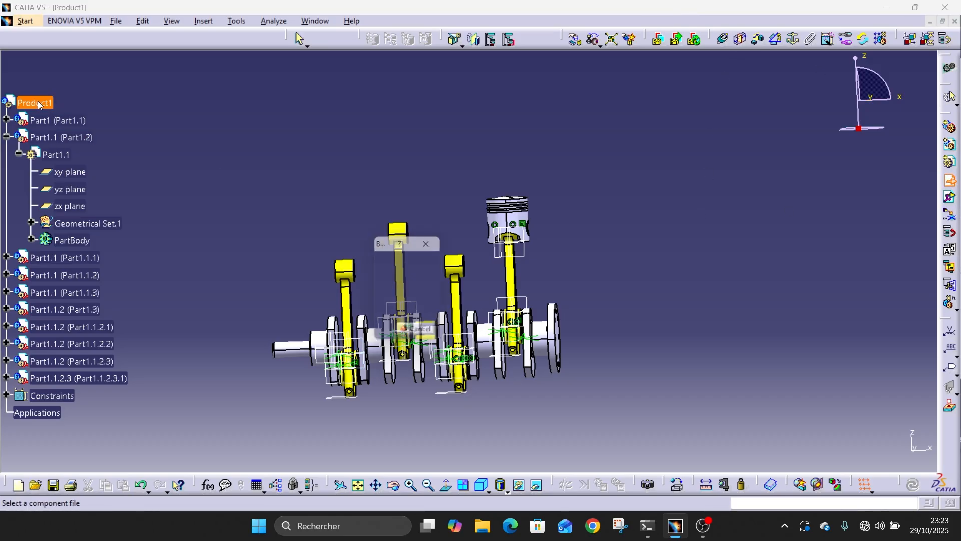
{"action": "double_click", "coordinate": [516, 374]}
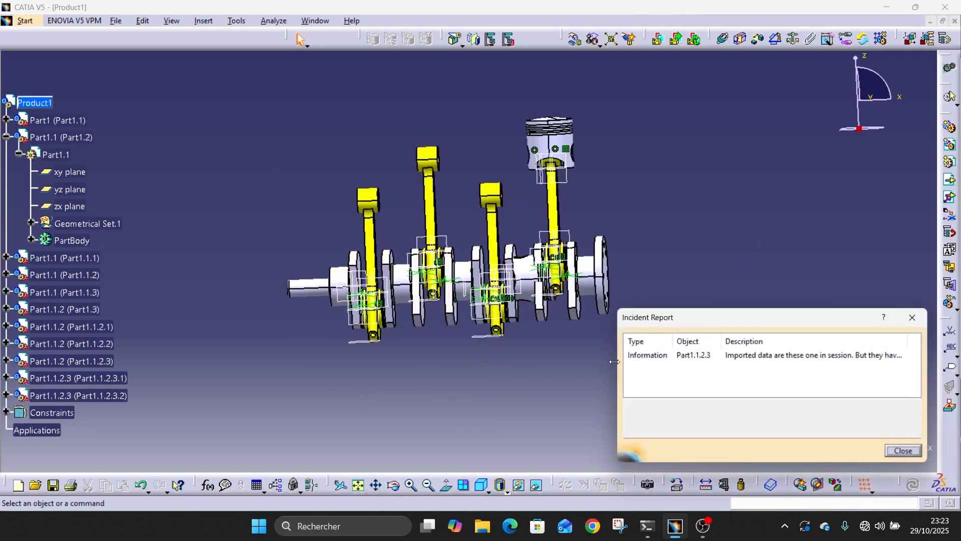
{"action": "left_click", "coordinate": [910, 451]}
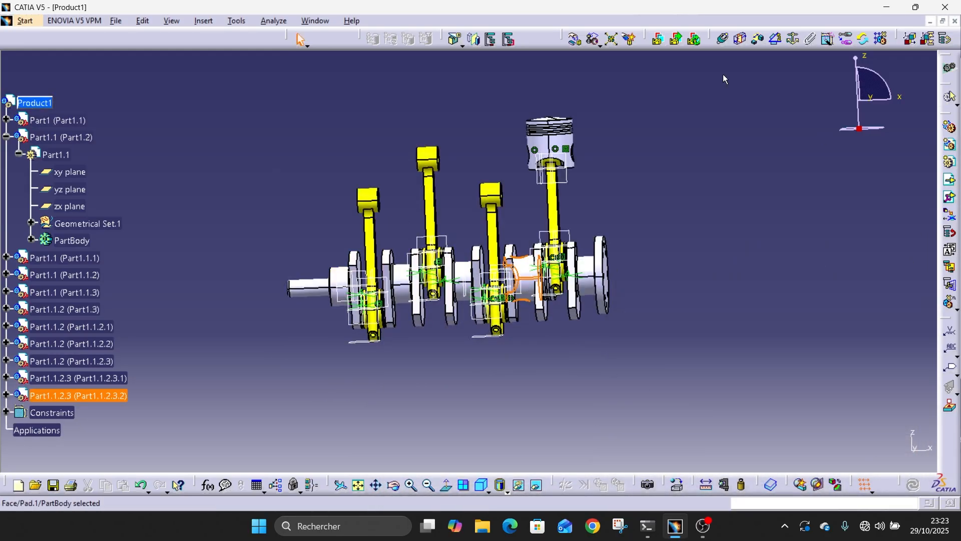
Step: Move the second piston along the X axis out of the crankshaft to a clear spot past the flange
{"action": "left_click", "coordinate": [575, 40]}
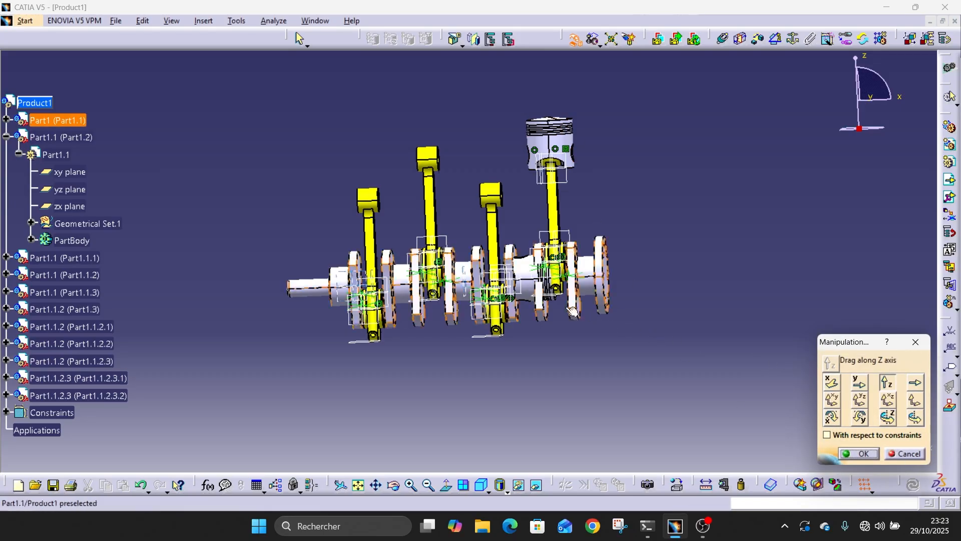
{"action": "left_click_drag", "start_coordinate": [534, 295], "coordinate": [721, 285]}
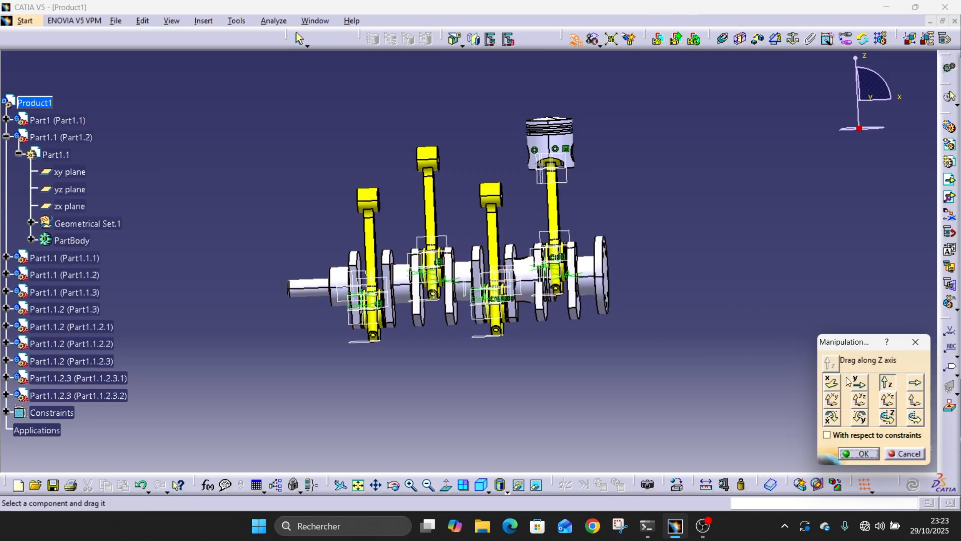
{"action": "left_click", "coordinate": [835, 383]}
{"action": "left_click_drag", "start_coordinate": [532, 290], "coordinate": [776, 277]}
{"action": "left_click", "coordinate": [855, 454]}
Step: Try a surface contact constraint between the second piston's pin-boss face and the small end of the third rod from the shaft's free end, and undo it
{"action": "middle_click_drag", "start_coordinate": [740, 295], "coordinate": [316, 251]}
{"action": "left_click", "coordinate": [741, 296]}
{"action": "middle_click_drag", "start_coordinate": [785, 269], "coordinate": [652, 284]}
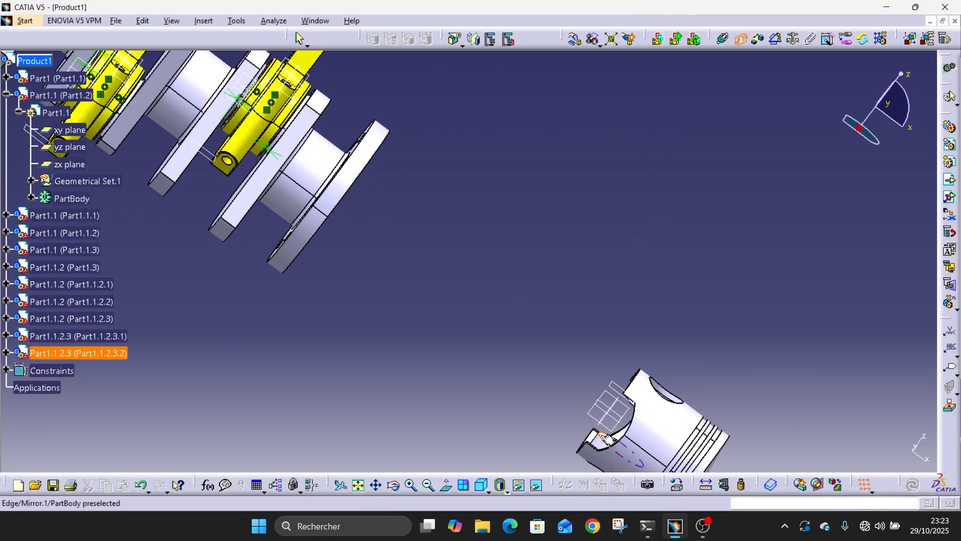
{"action": "middle_click_drag", "start_coordinate": [443, 386], "coordinate": [447, 383]}
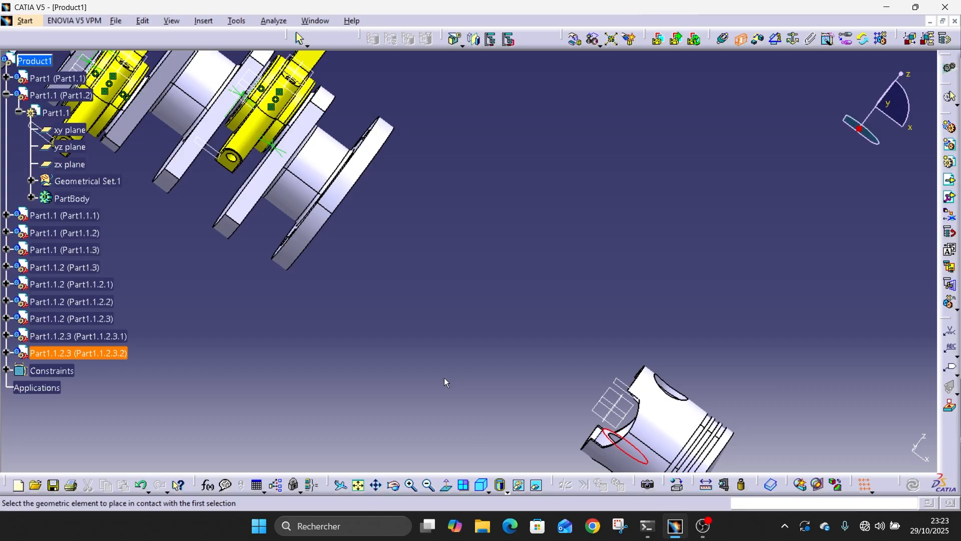
{"action": "left_click", "coordinate": [738, 44]}
{"action": "left_click", "coordinate": [744, 43]}
{"action": "middle_click_drag", "start_coordinate": [639, 383], "coordinate": [476, 49]}
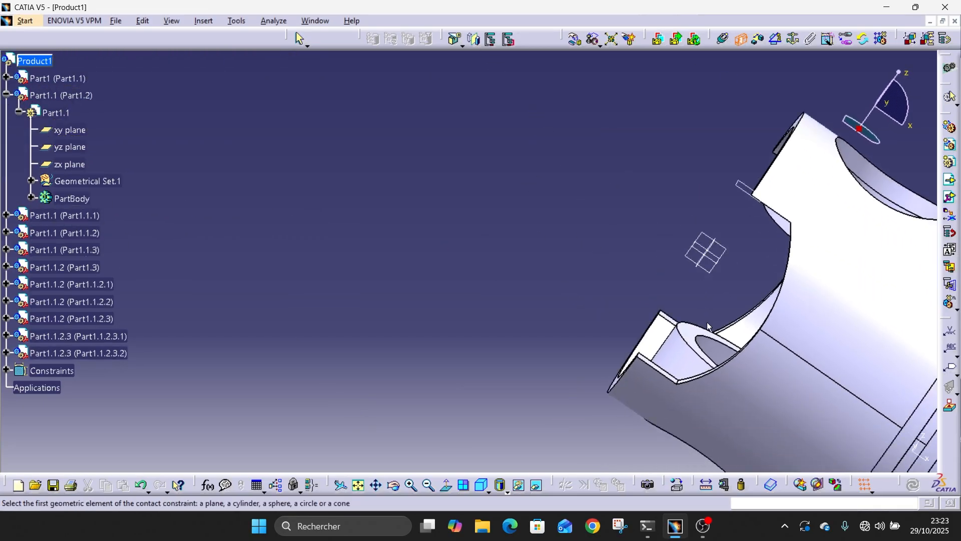
{"action": "left_click", "coordinate": [690, 331]}
{"action": "middle_click_drag", "start_coordinate": [346, 225], "coordinate": [380, 415]}
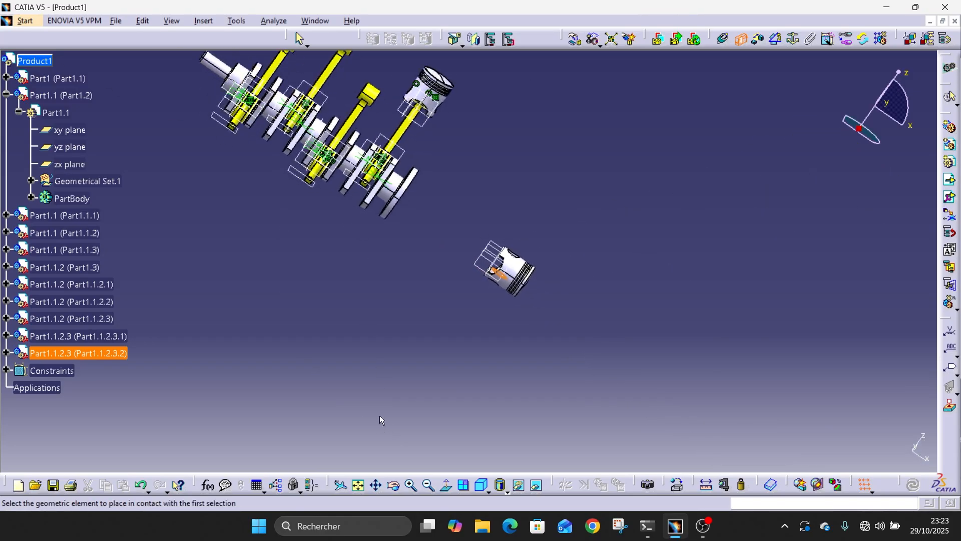
{"action": "middle_click_drag", "start_coordinate": [368, 85], "coordinate": [410, 165]}
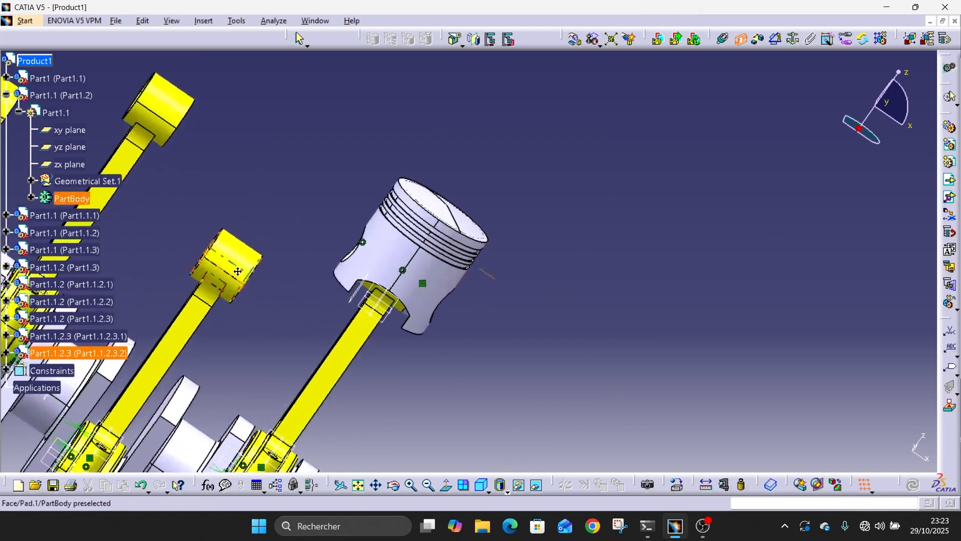
{"action": "middle_click_drag", "start_coordinate": [238, 268], "coordinate": [451, 285]}
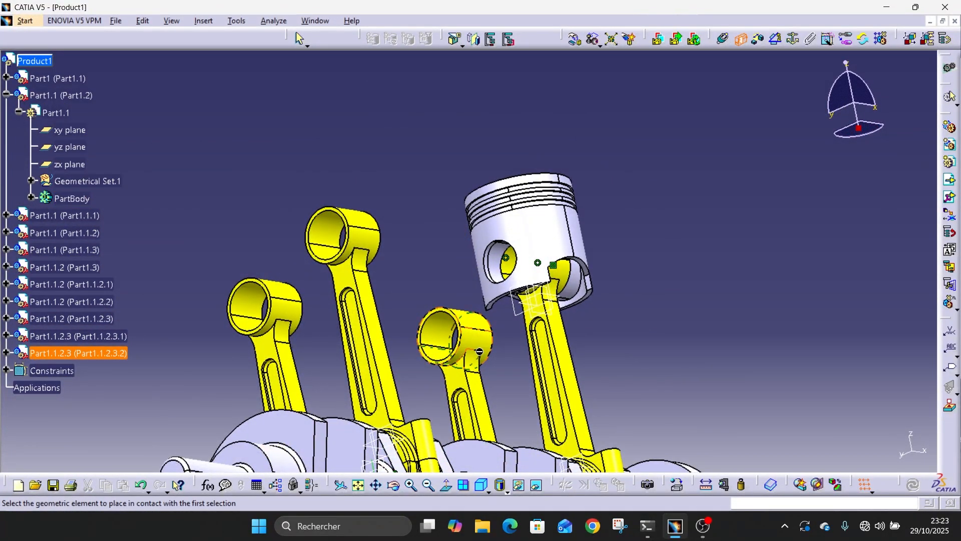
{"action": "middle_click_drag", "start_coordinate": [479, 351], "coordinate": [491, 496]}
{"action": "mouse_move", "coordinate": [529, 393]}
{"action": "middle_mouse_down"}
{"action": "mouse_move", "coordinate": [498, 176]}
{"action": "mouse_move", "coordinate": [528, 421]}
{"action": "mouse_move", "coordinate": [546, 376]}
{"action": "mouse_move", "coordinate": [464, 131]}
{"action": "middle_mouse_up"}
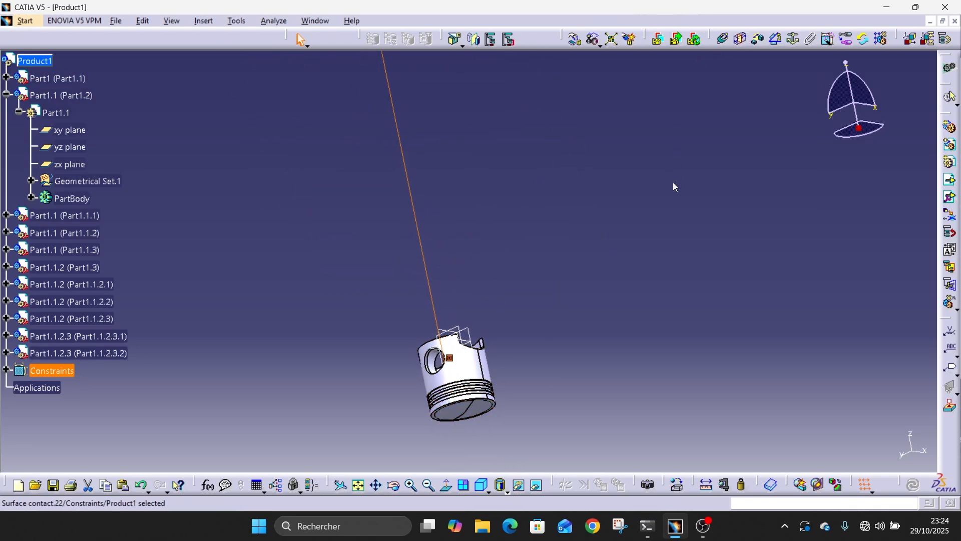
{"action": "left_click", "coordinate": [141, 485]}
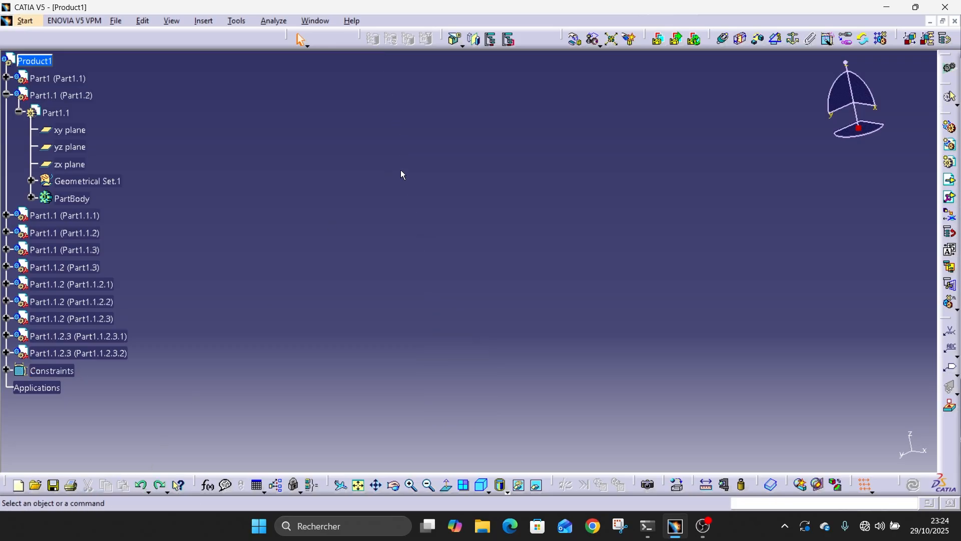
Step: Apply a surface contact constraint between the small-end face of the third rod from the shaft's free end and the second piston's inner pin-boss face
{"action": "middle_click_drag", "start_coordinate": [419, 162], "coordinate": [441, 243]}
{"action": "middle_click_drag", "start_coordinate": [410, 57], "coordinate": [675, 51]}
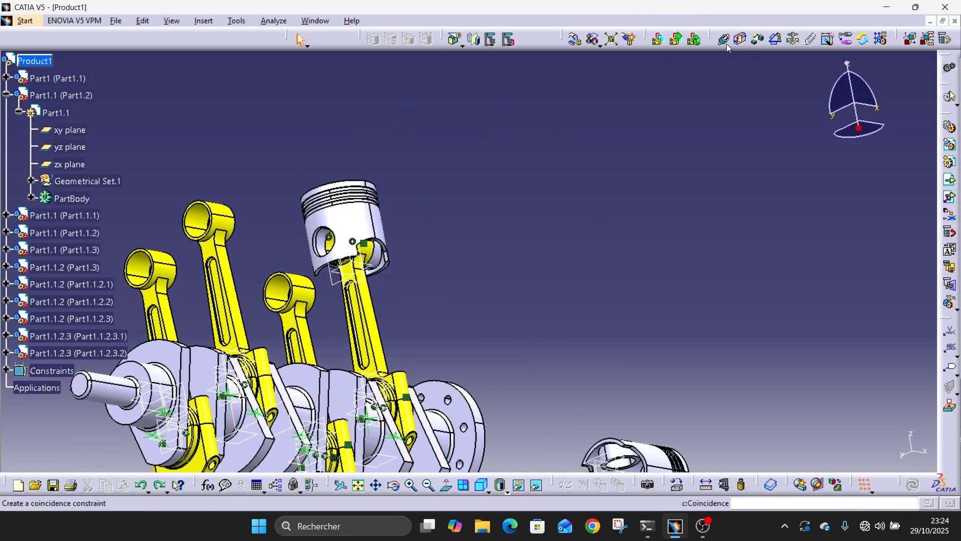
{"action": "middle_click_drag", "start_coordinate": [240, 350], "coordinate": [436, 176]}
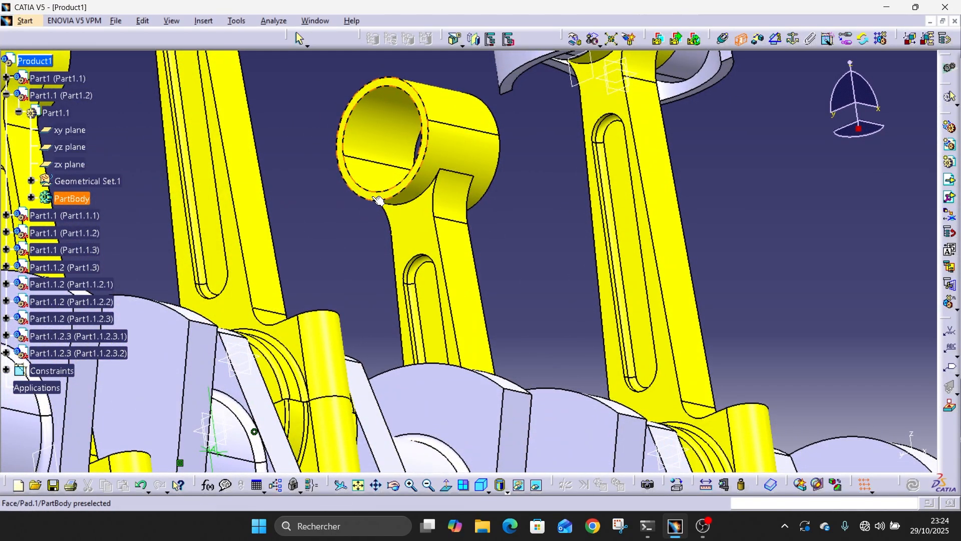
{"action": "middle_click_drag", "start_coordinate": [659, 251], "coordinate": [276, 2]}
{"action": "middle_click_drag", "start_coordinate": [832, 319], "coordinate": [361, 69]}
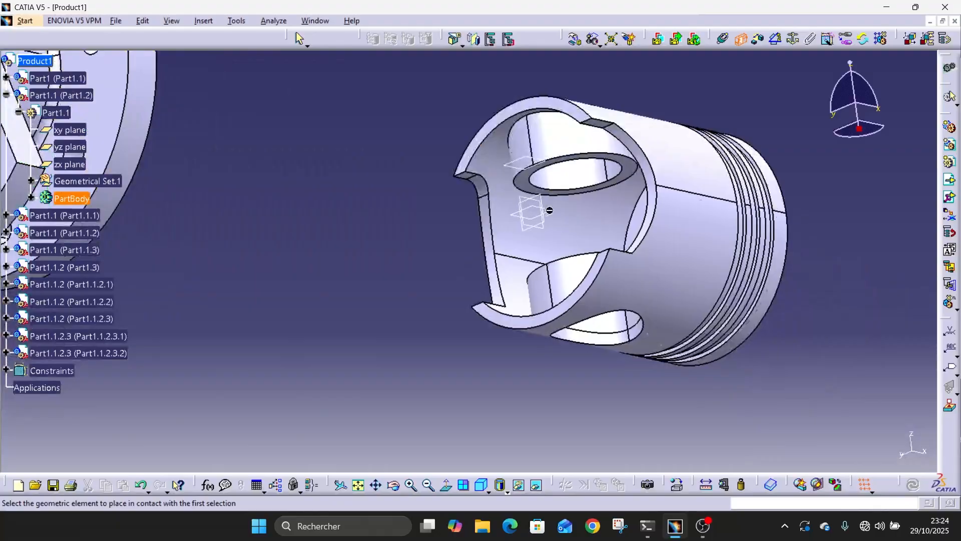
{"action": "left_click", "coordinate": [530, 189]}
{"action": "middle_click_drag", "start_coordinate": [380, 164], "coordinate": [466, 370]}
{"action": "middle_click_drag", "start_coordinate": [429, 197], "coordinate": [488, 218]}
{"action": "mouse_move", "coordinate": [439, 300]}
{"action": "middle_mouse_down"}
{"action": "mouse_move", "coordinate": [614, 182]}
{"action": "mouse_move", "coordinate": [654, 247]}
{"action": "middle_mouse_up"}
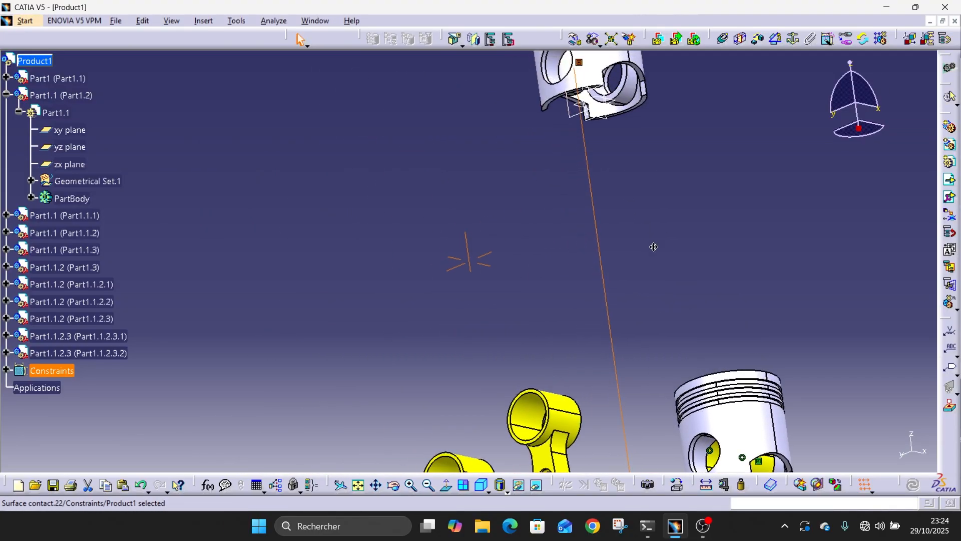
Step: Constrain the second piston's pin-hole axis coincident with the small-end bore axis of the third rod from the shaft's free end
{"action": "mouse_move", "coordinate": [714, 217]}
{"action": "middle_mouse_down"}
{"action": "mouse_move", "coordinate": [718, 236]}
{"action": "mouse_move", "coordinate": [734, 226]}
{"action": "middle_mouse_up"}
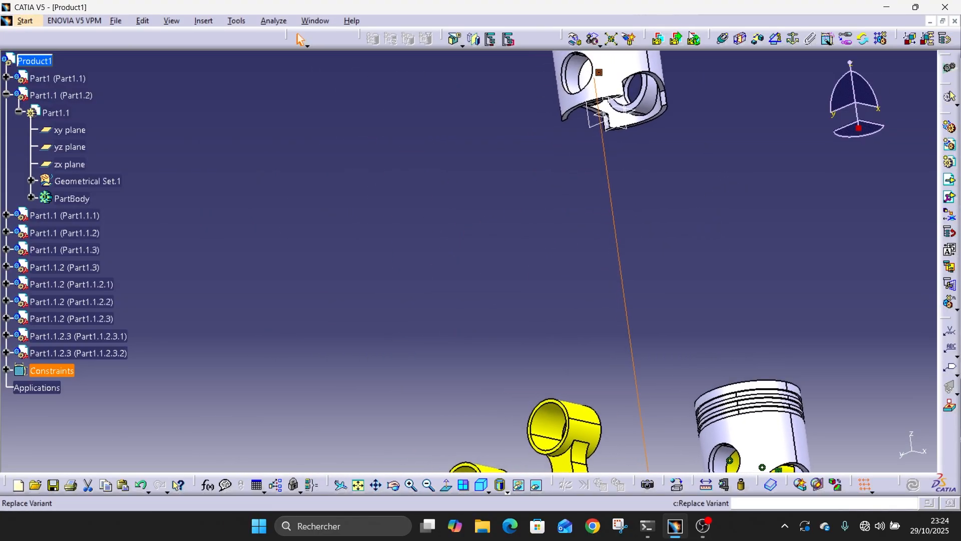
{"action": "left_click", "coordinate": [727, 42]}
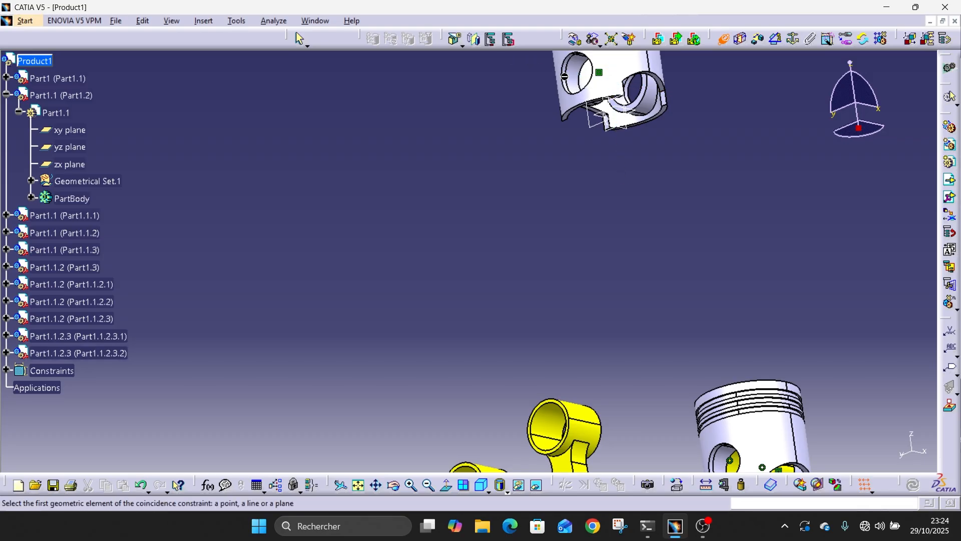
{"action": "left_click", "coordinate": [576, 80]}
{"action": "middle_click_drag", "start_coordinate": [579, 260], "coordinate": [512, 14]}
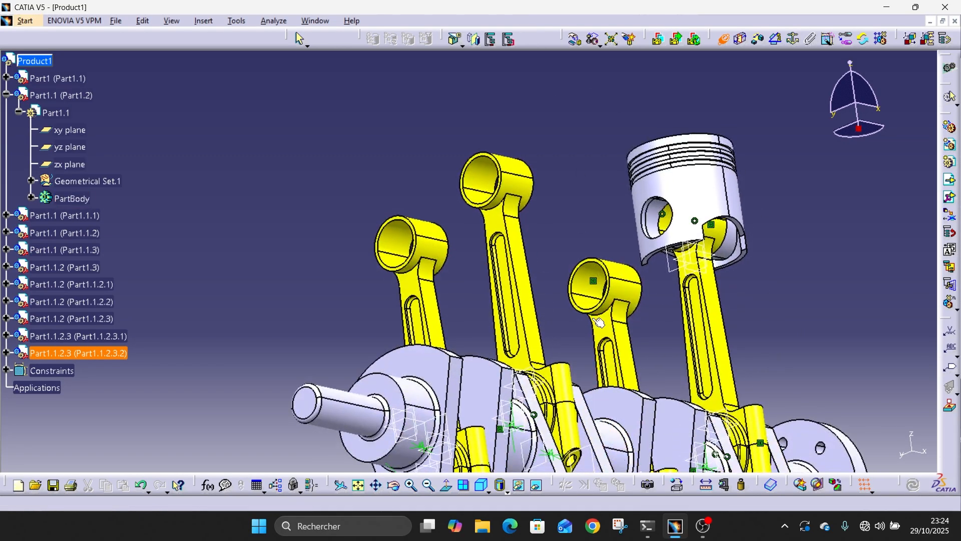
{"action": "left_click", "coordinate": [594, 292]}
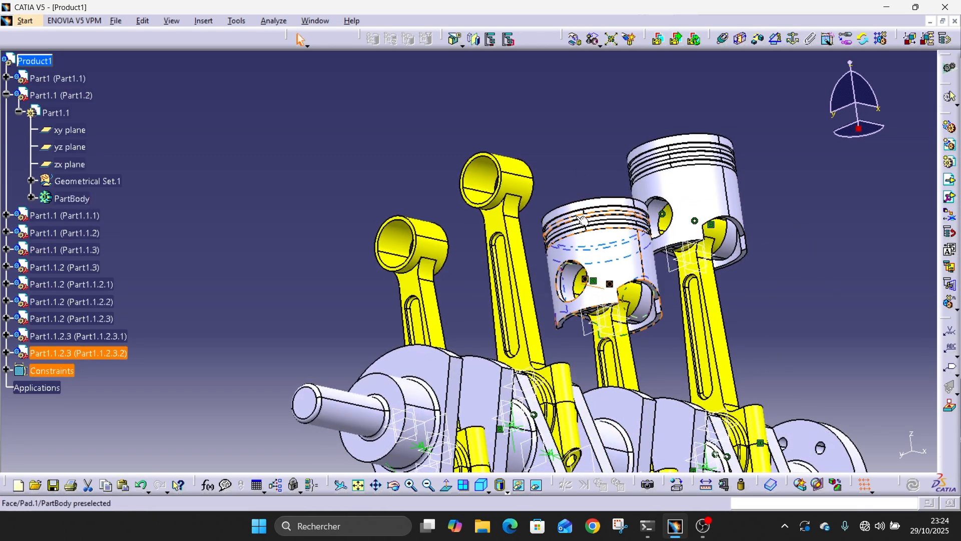
{"action": "left_click", "coordinate": [576, 144]}
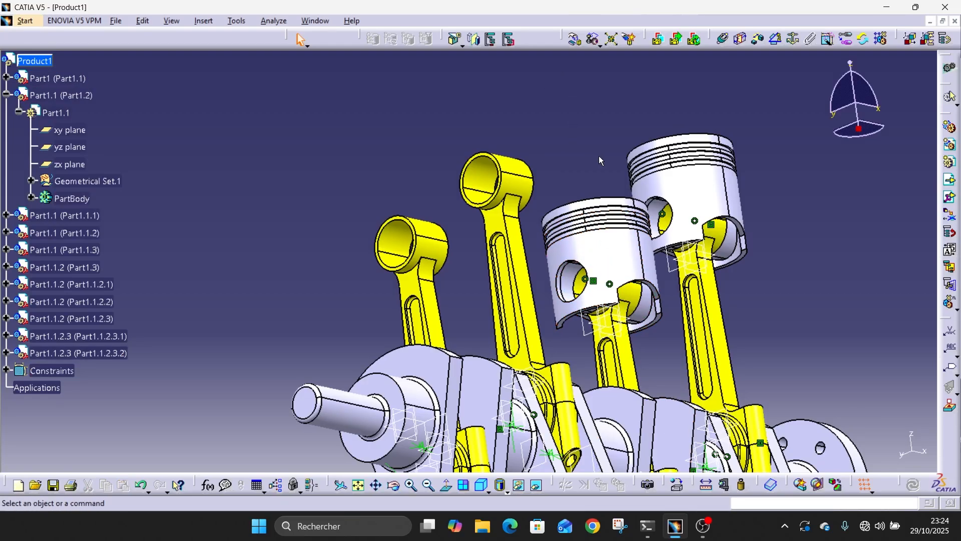
Step: Insert the existing Piston part into Product1 again as the third piston
{"action": "left_click", "coordinate": [953, 180]}
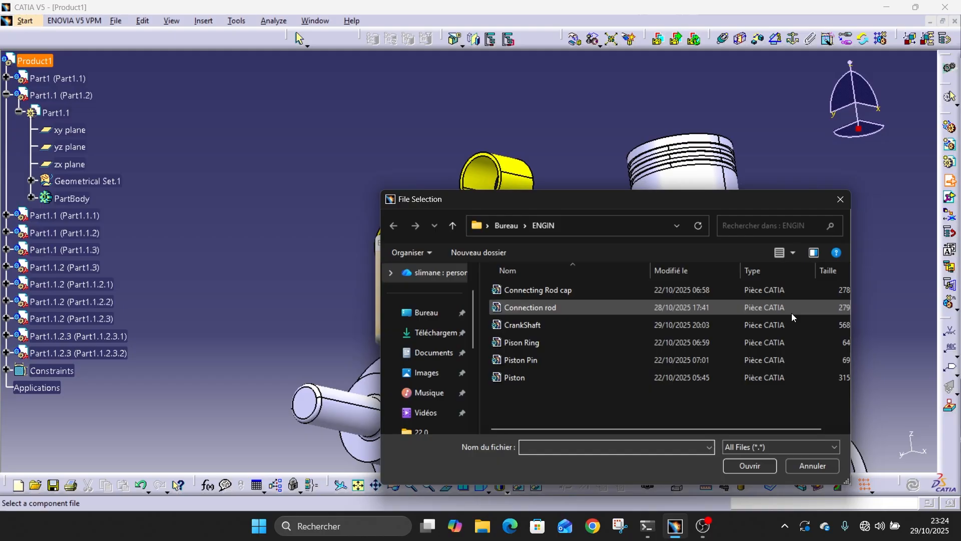
{"action": "double_click", "coordinate": [515, 378]}
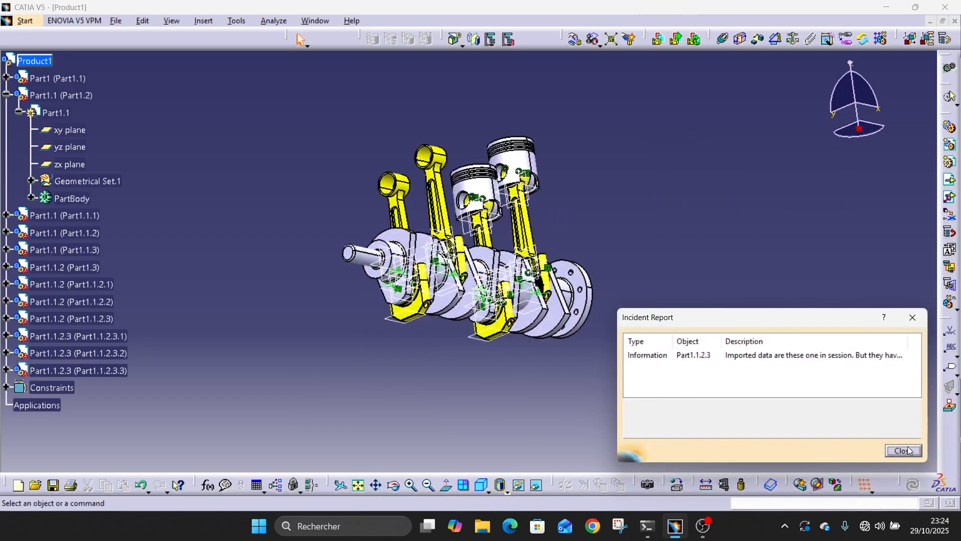
{"action": "left_click", "coordinate": [907, 451]}
Step: Move the third piston along the X axis out of the crankshaft to a clear spot past the flange
{"action": "middle_click_drag", "start_coordinate": [614, 317], "coordinate": [621, 266]}
{"action": "middle_click_drag", "start_coordinate": [744, 277], "coordinate": [579, 273]}
{"action": "left_click", "coordinate": [854, 283]}
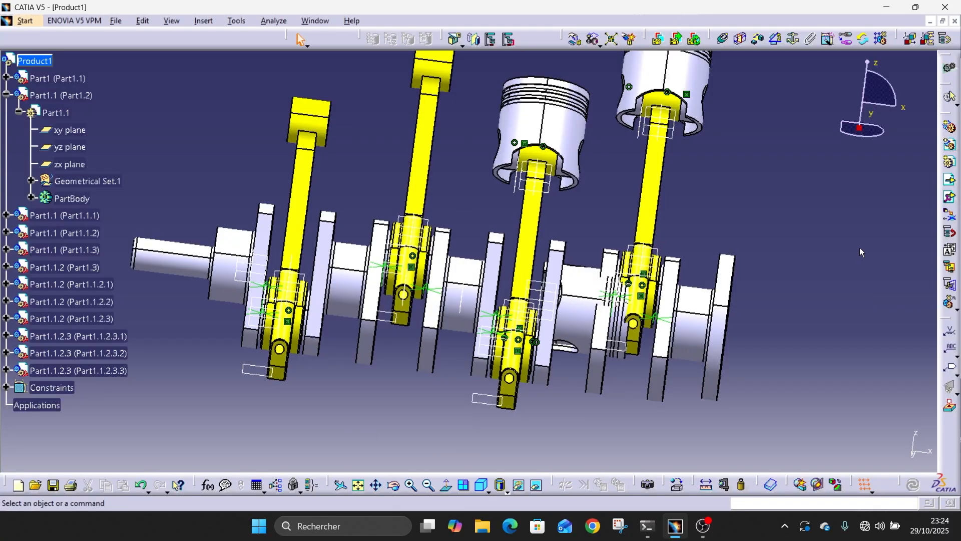
{"action": "left_click", "coordinate": [574, 39]}
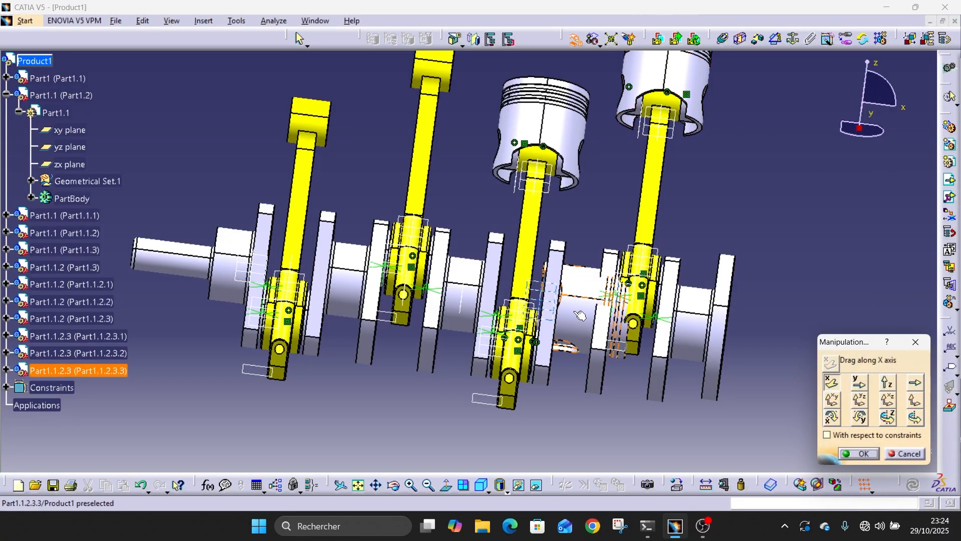
{"action": "left_click_drag", "start_coordinate": [588, 319], "coordinate": [841, 381]}
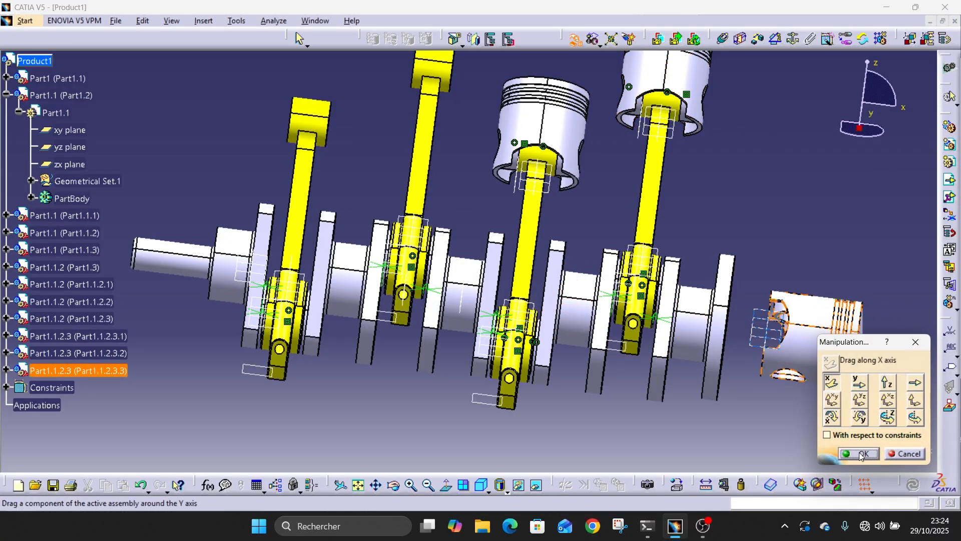
{"action": "left_click", "coordinate": [859, 456]}
Step: Try a surface contact constraint between the small end of the second rod from the free end and the third piston's pin-boss face, and undo it
{"action": "middle_click_drag", "start_coordinate": [857, 306], "coordinate": [859, 335]}
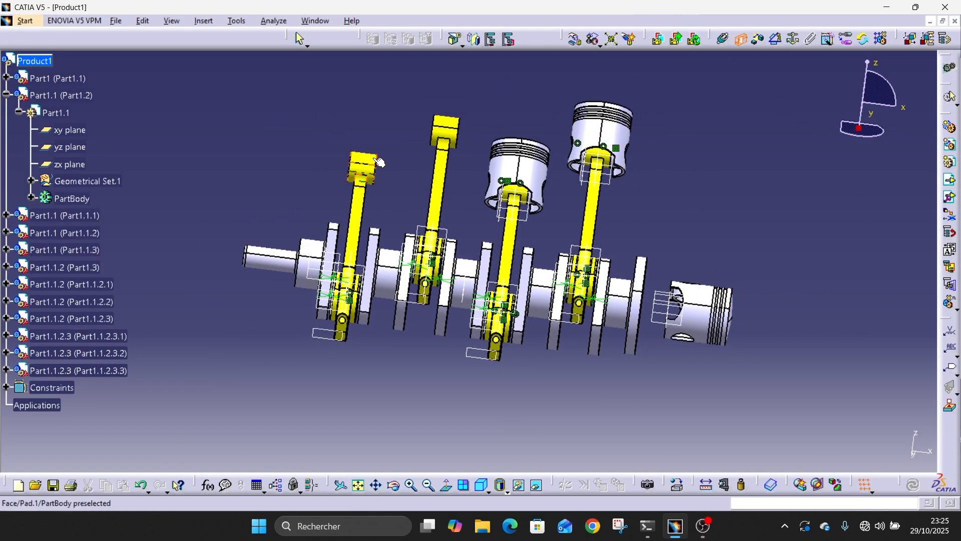
{"action": "middle_click_drag", "start_coordinate": [379, 161], "coordinate": [507, 283]}
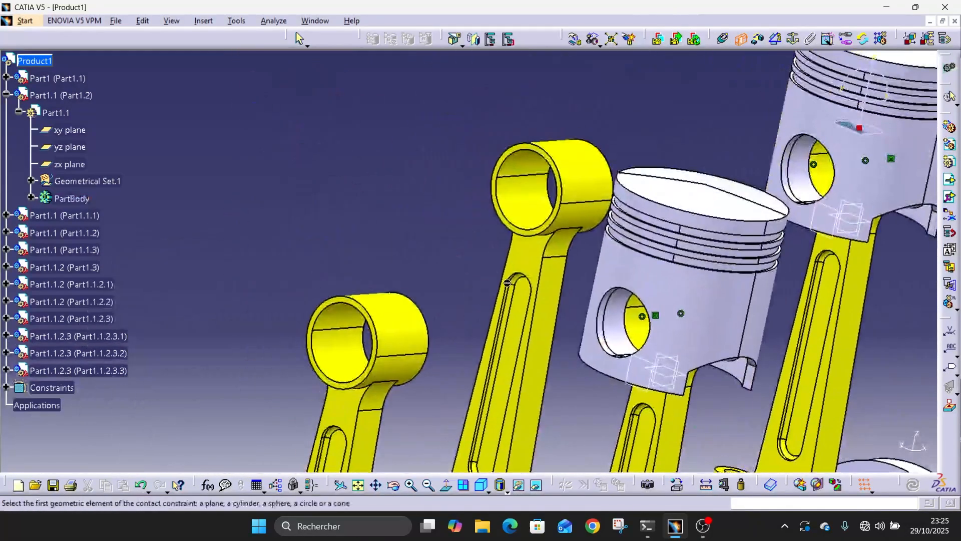
{"action": "middle_click_drag", "start_coordinate": [598, 341], "coordinate": [155, 96]}
{"action": "middle_click_drag", "start_coordinate": [671, 339], "coordinate": [553, 274]}
{"action": "middle_click_drag", "start_coordinate": [489, 275], "coordinate": [411, 245]}
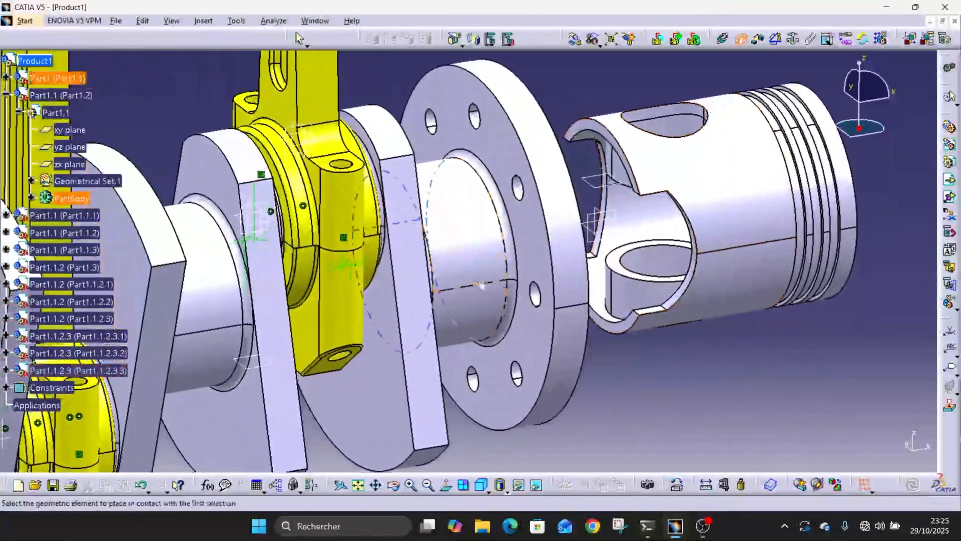
{"action": "left_click", "coordinate": [625, 272]}
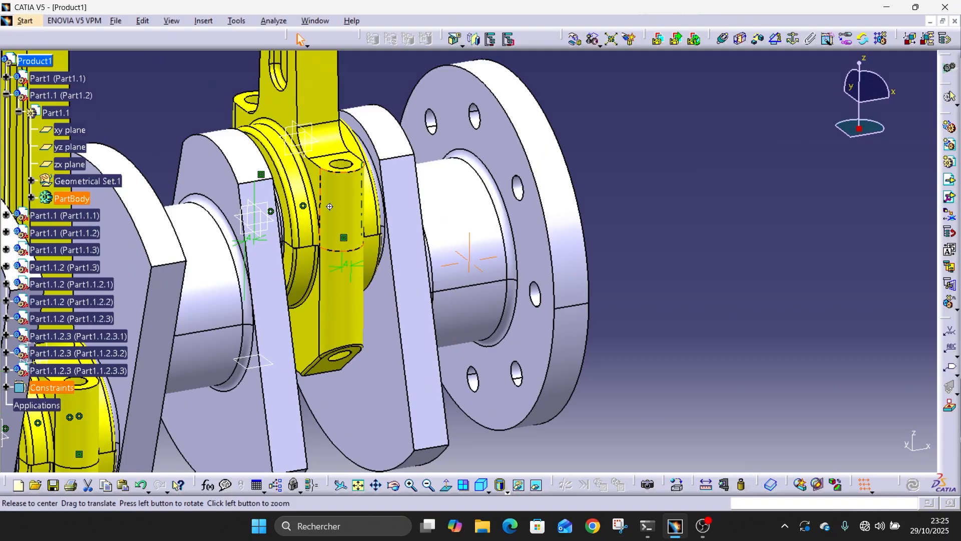
{"action": "middle_click_drag", "start_coordinate": [330, 206], "coordinate": [346, 320]}
{"action": "middle_click_drag", "start_coordinate": [392, 341], "coordinate": [406, 219]}
{"action": "left_click", "coordinate": [407, 221]}
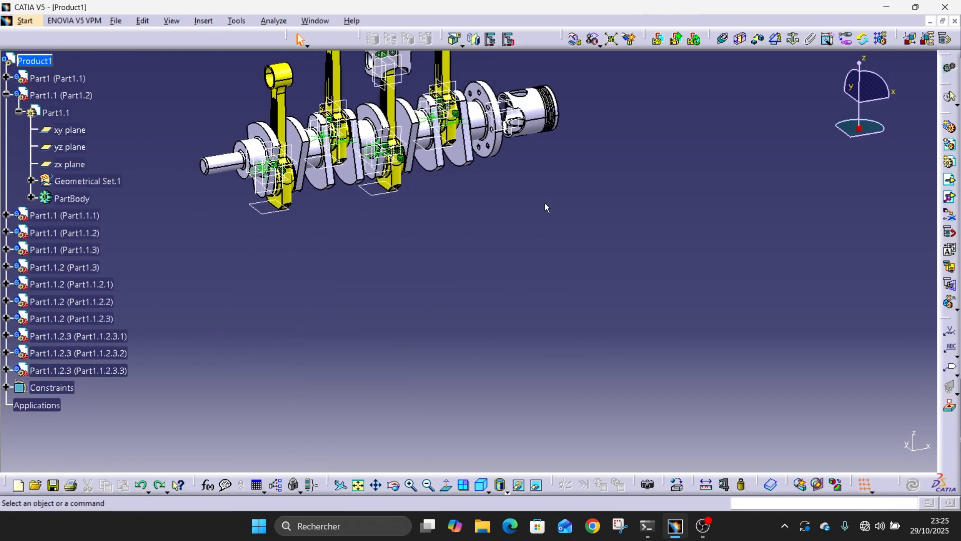
Step: Apply a surface contact constraint between the second rod's small-end face on the shaft's free-end side and the third piston's inner pin-boss face
{"action": "middle_click_drag", "start_coordinate": [544, 203], "coordinate": [556, 240]}
{"action": "middle_click_drag", "start_coordinate": [555, 174], "coordinate": [684, 45]}
{"action": "left_click", "coordinate": [740, 40]}
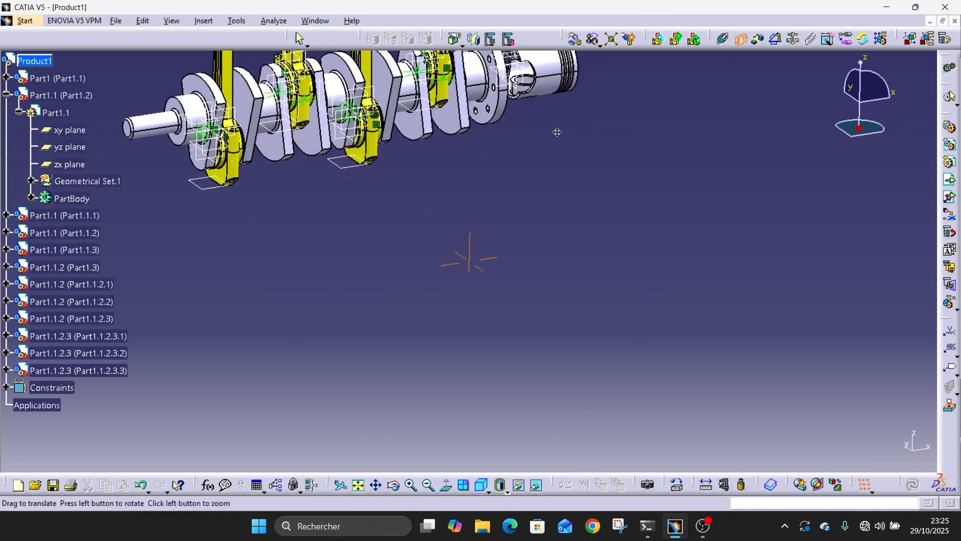
{"action": "middle_click_drag", "start_coordinate": [555, 128], "coordinate": [350, 135]}
{"action": "middle_click_drag", "start_coordinate": [244, 192], "coordinate": [390, 245]}
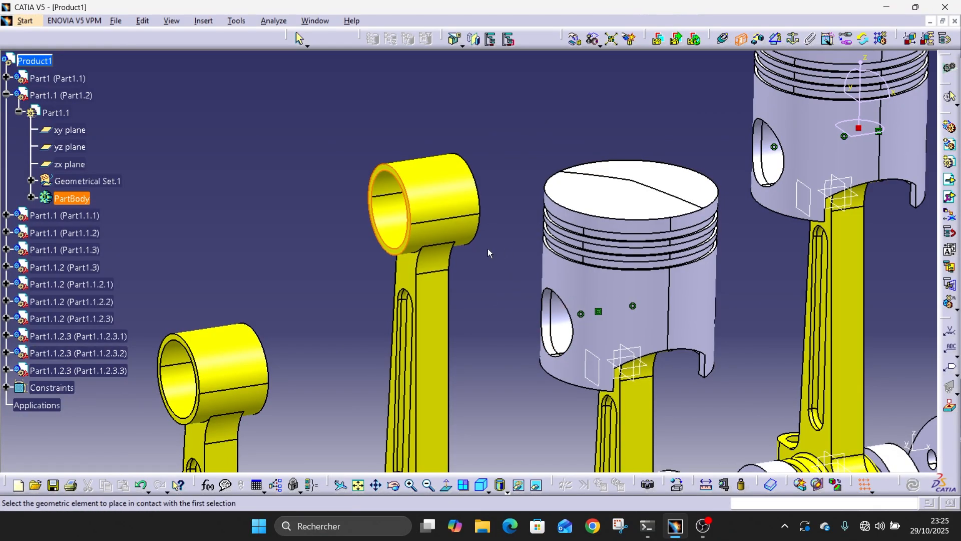
{"action": "middle_click_drag", "start_coordinate": [796, 350], "coordinate": [379, 156]}
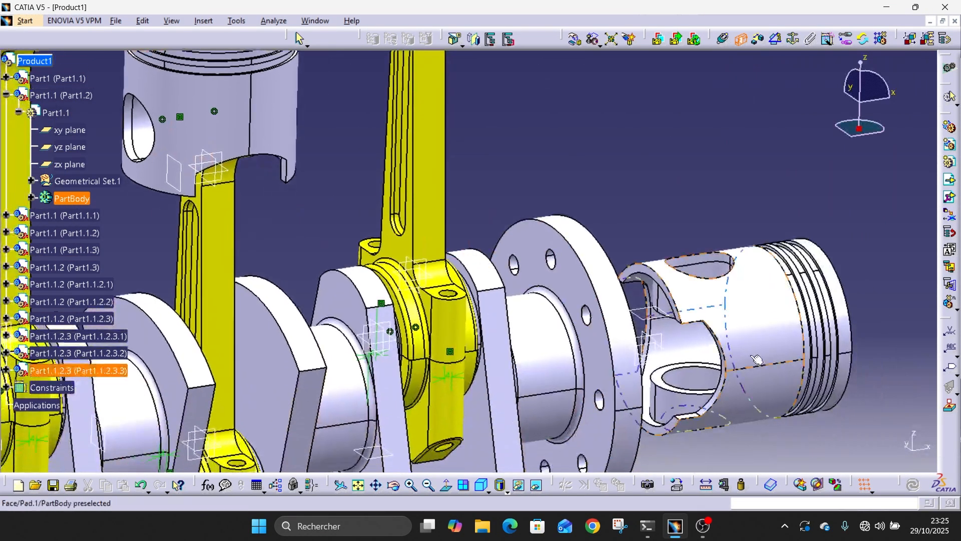
{"action": "middle_click_drag", "start_coordinate": [756, 360], "coordinate": [633, 234]}
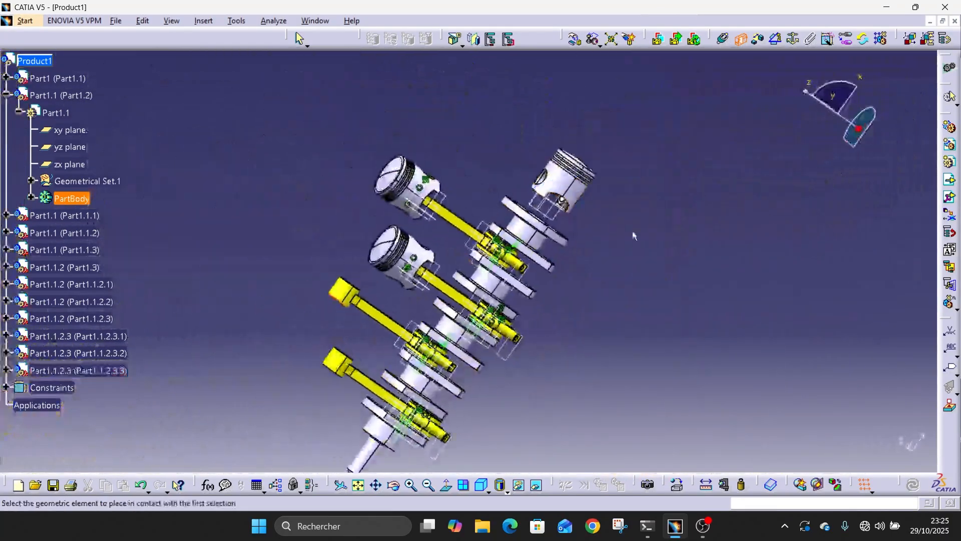
{"action": "middle_click_drag", "start_coordinate": [550, 227], "coordinate": [511, 47]}
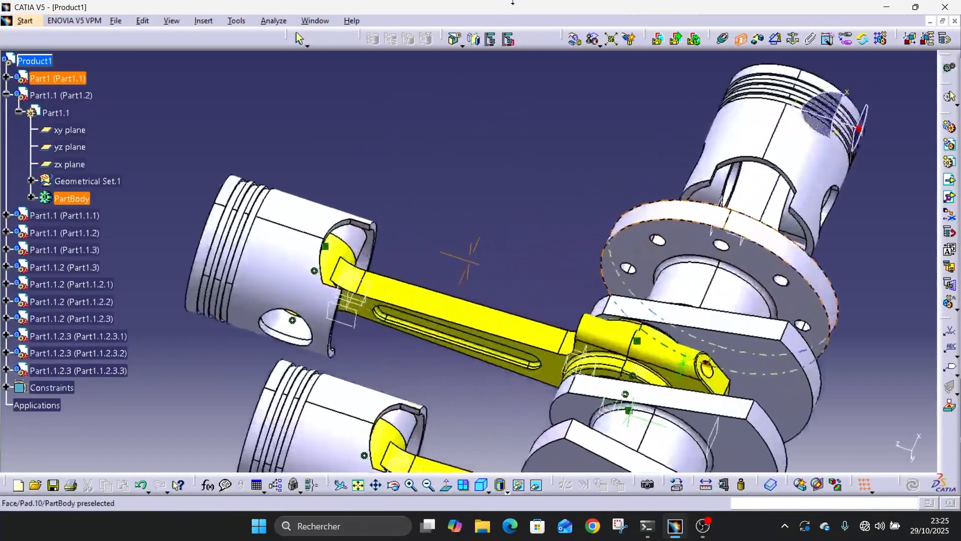
{"action": "middle_click_drag", "start_coordinate": [639, 208], "coordinate": [448, 351]}
{"action": "middle_click_drag", "start_coordinate": [585, 266], "coordinate": [584, 186]}
{"action": "middle_click_drag", "start_coordinate": [712, 421], "coordinate": [565, 218]}
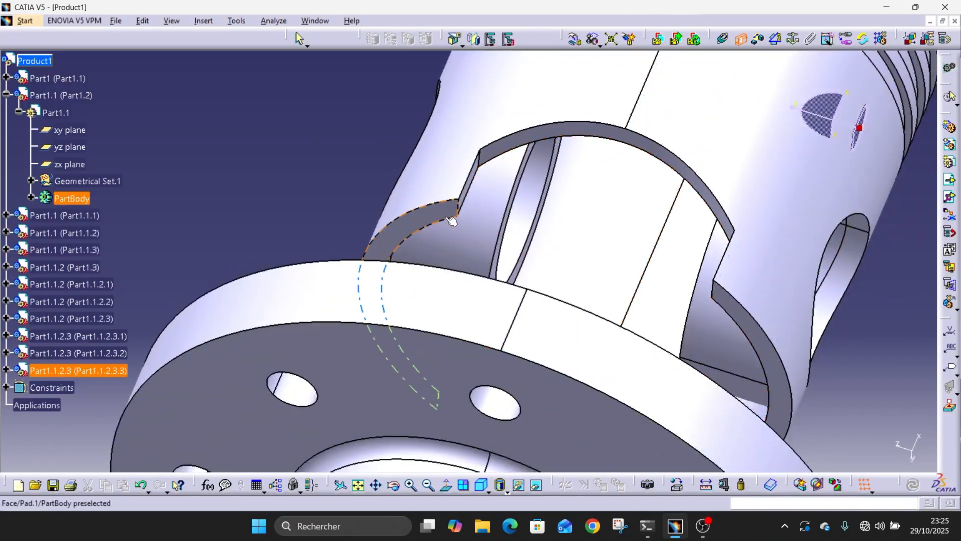
{"action": "left_click", "coordinate": [506, 226]}
{"action": "middle_click_drag", "start_coordinate": [445, 229], "coordinate": [539, 505]}
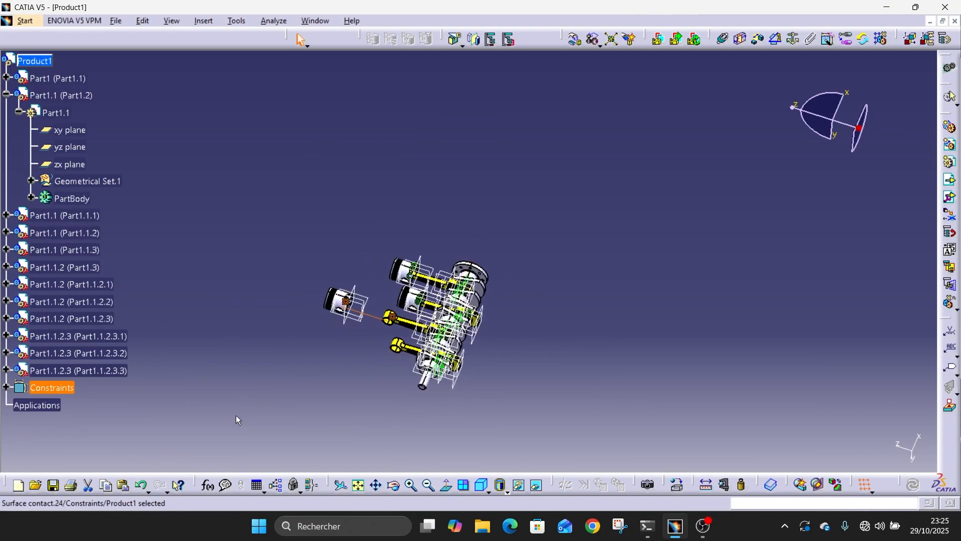
Step: Constrain the third piston's pin-hole axis coincident with the small-end bore axis of the second rod from the shaft's free end
{"action": "middle_click_drag", "start_coordinate": [236, 415], "coordinate": [345, 305]}
{"action": "middle_click_drag", "start_coordinate": [421, 250], "coordinate": [433, 118]}
{"action": "middle_click_drag", "start_coordinate": [318, 240], "coordinate": [566, 299]}
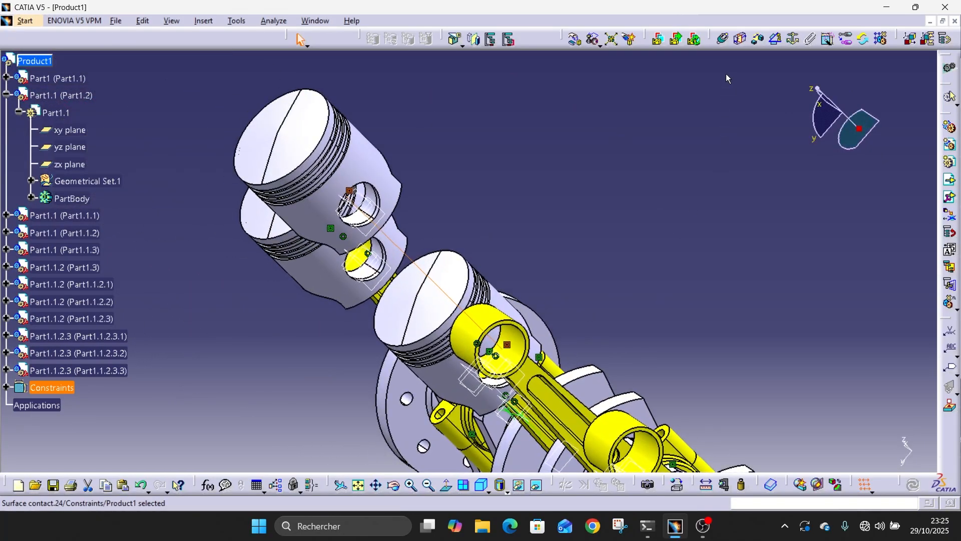
{"action": "left_click", "coordinate": [721, 41]}
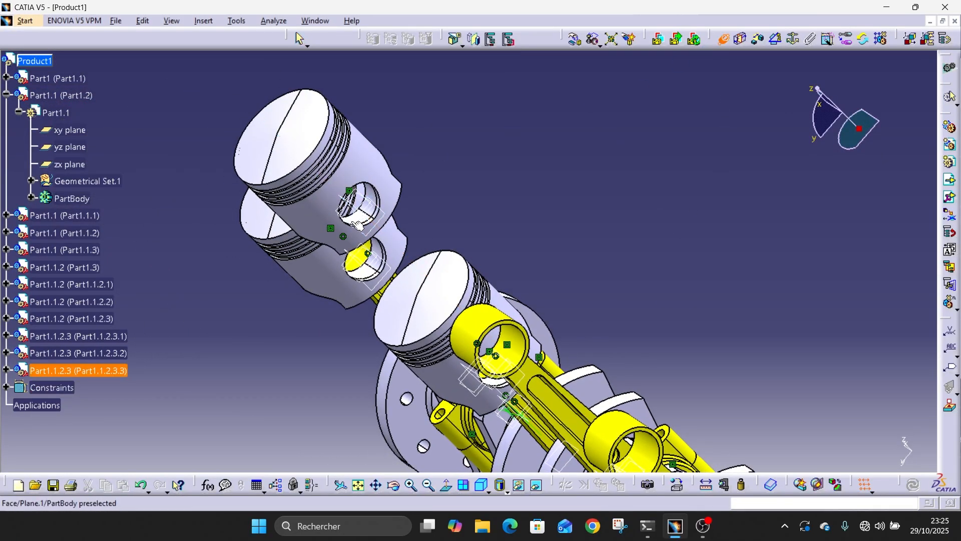
{"action": "middle_click_drag", "start_coordinate": [370, 222], "coordinate": [352, 247]}
{"action": "middle_click_drag", "start_coordinate": [522, 370], "coordinate": [300, 5]}
{"action": "scroll", "coordinate": [565, 345], "scroll_direction": "up", "scroll_amount": 1}
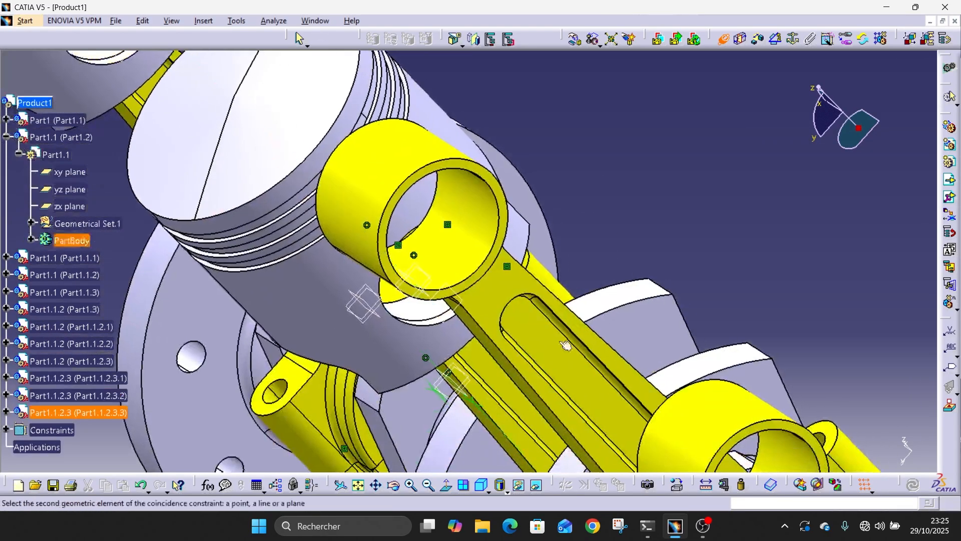
{"action": "left_click", "coordinate": [474, 227]}
Step: Examine the three mounted pistons and the remaining bare connecting rod on the crankshaft from several sides
{"action": "middle_click_drag", "start_coordinate": [641, 207], "coordinate": [784, 525]}
{"action": "middle_click_drag", "start_coordinate": [569, 320], "coordinate": [193, 321]}
{"action": "middle_click_drag", "start_coordinate": [381, 233], "coordinate": [450, 80]}
{"action": "middle_click_drag", "start_coordinate": [173, 201], "coordinate": [656, 271]}
{"action": "middle_click_drag", "start_coordinate": [338, 67], "coordinate": [430, 265]}
{"action": "scroll", "coordinate": [431, 263], "scroll_direction": "up", "scroll_amount": 1}
{"action": "middle_click_drag", "start_coordinate": [510, 163], "coordinate": [565, 250]}
{"action": "left_click", "coordinate": [850, 195]}
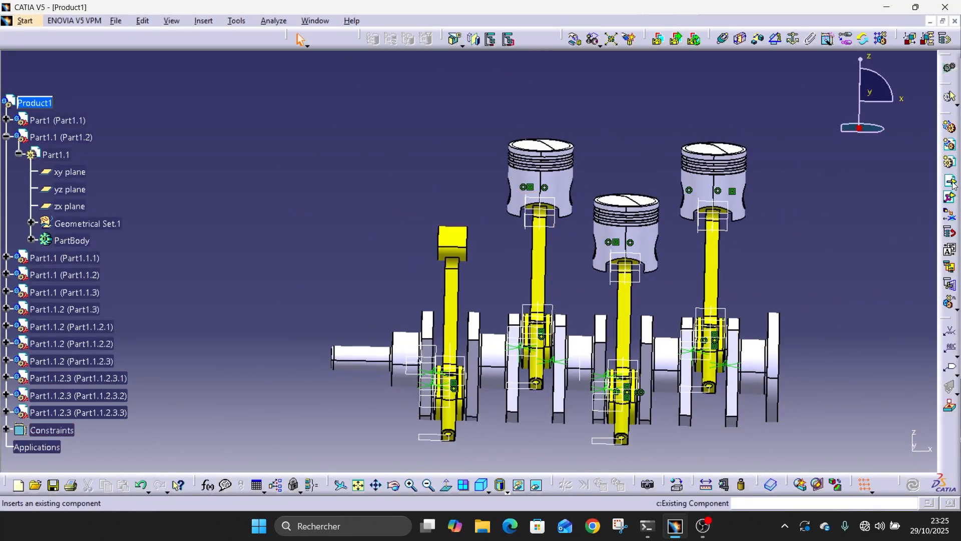
Step: Insert the existing Piston part into Product1 once more as the fourth piston
{"action": "left_click", "coordinate": [34, 103]}
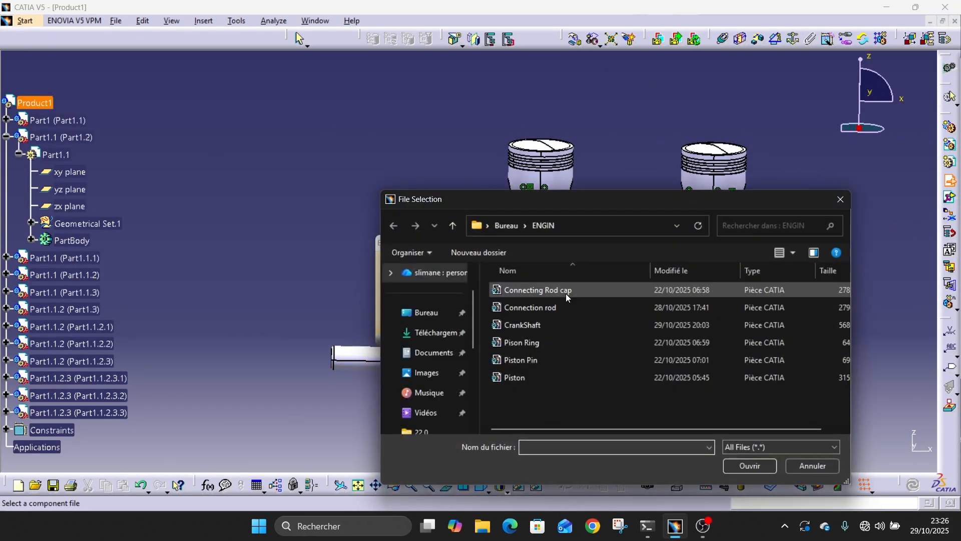
{"action": "double_click", "coordinate": [526, 377]}
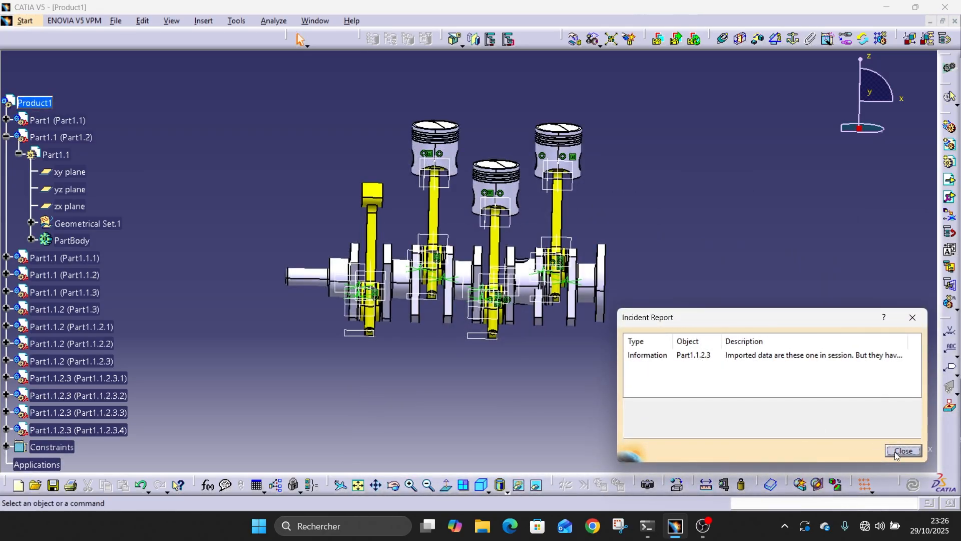
{"action": "left_click", "coordinate": [896, 452]}
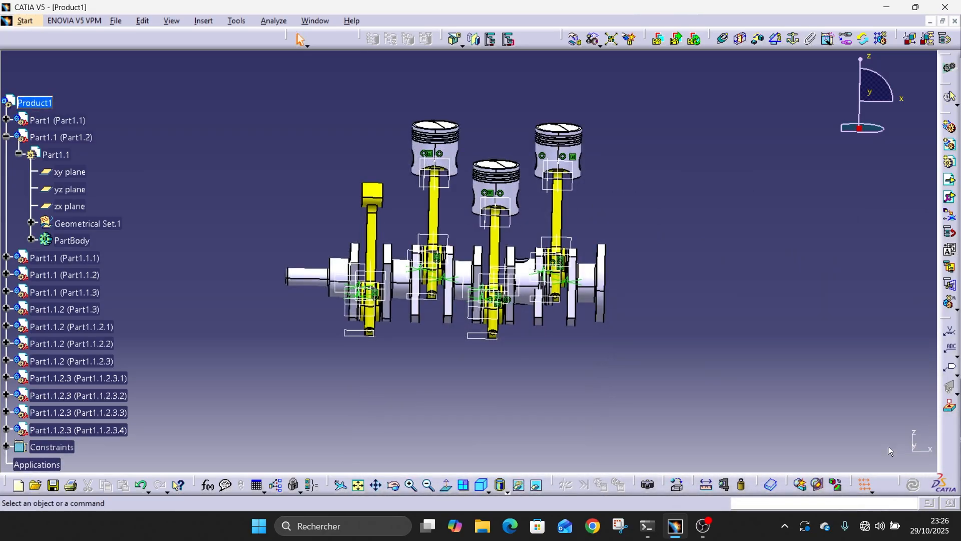
Step: Move the fourth piston along the X axis until it sits clear of the crankshaft's flanged end
{"action": "left_click", "coordinate": [533, 285]}
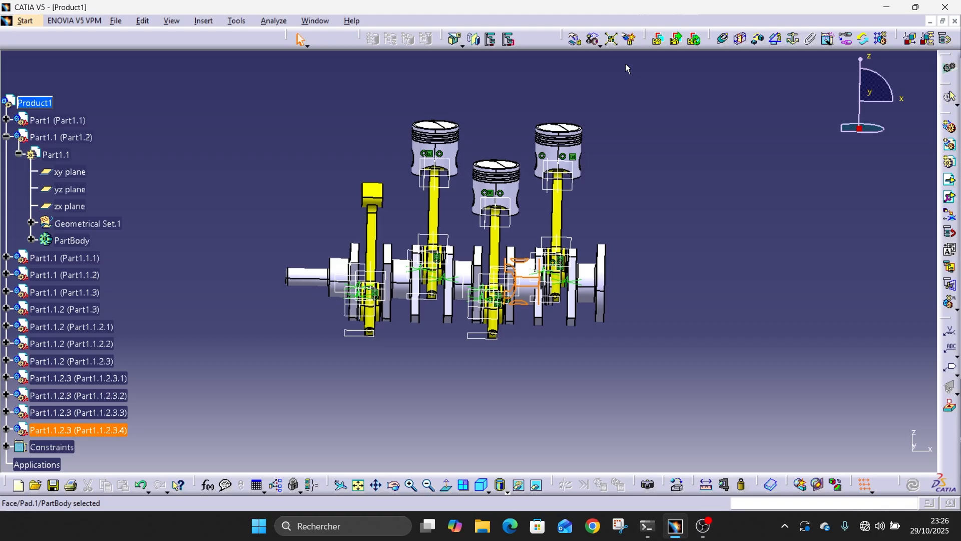
{"action": "left_click", "coordinate": [576, 40]}
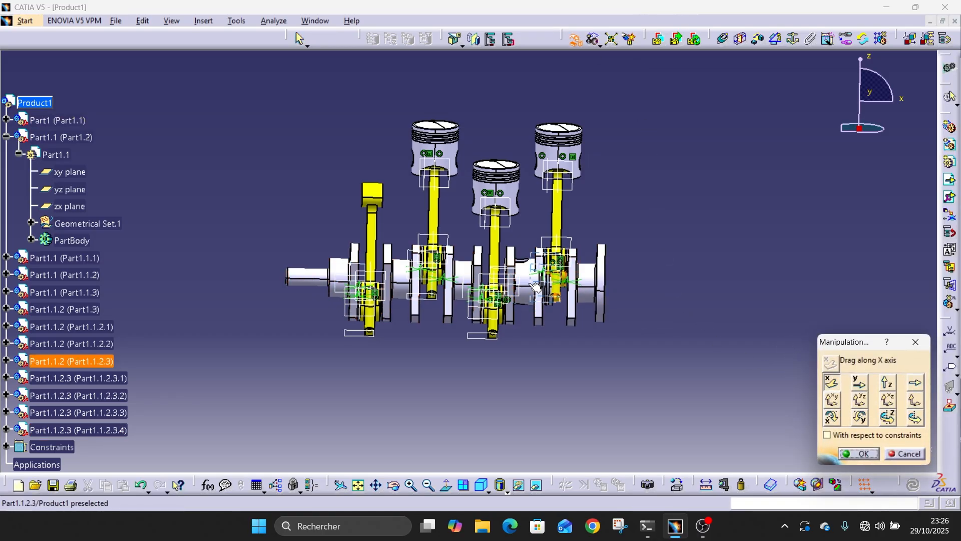
{"action": "left_click_drag", "start_coordinate": [536, 286], "coordinate": [718, 286]}
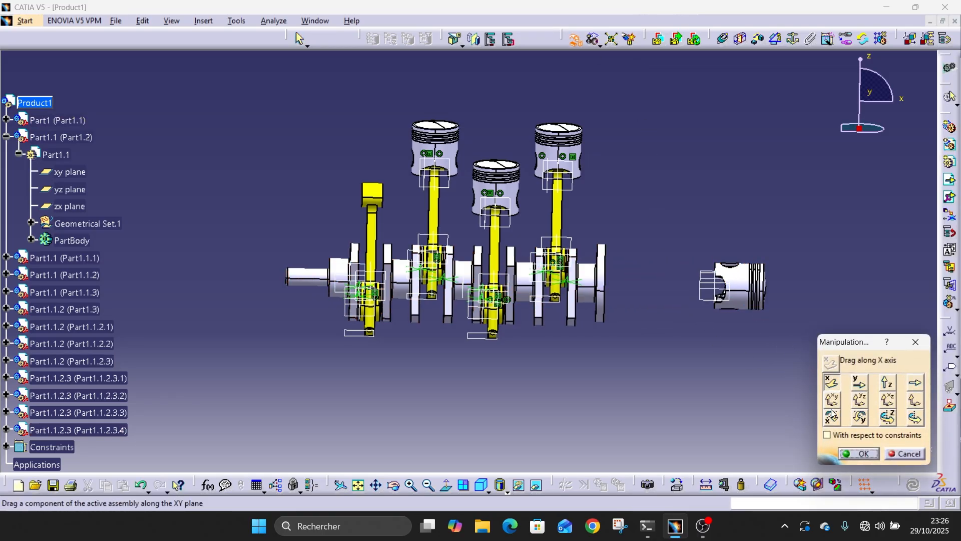
{"action": "left_click", "coordinate": [861, 455]}
Step: Apply a surface contact constraint between the free-end-side small-end face of the remaining bare rod and the fourth piston's inner pin-boss face
{"action": "middle_click_drag", "start_coordinate": [757, 301], "coordinate": [789, 235]}
{"action": "middle_click_drag", "start_coordinate": [803, 300], "coordinate": [217, 145]}
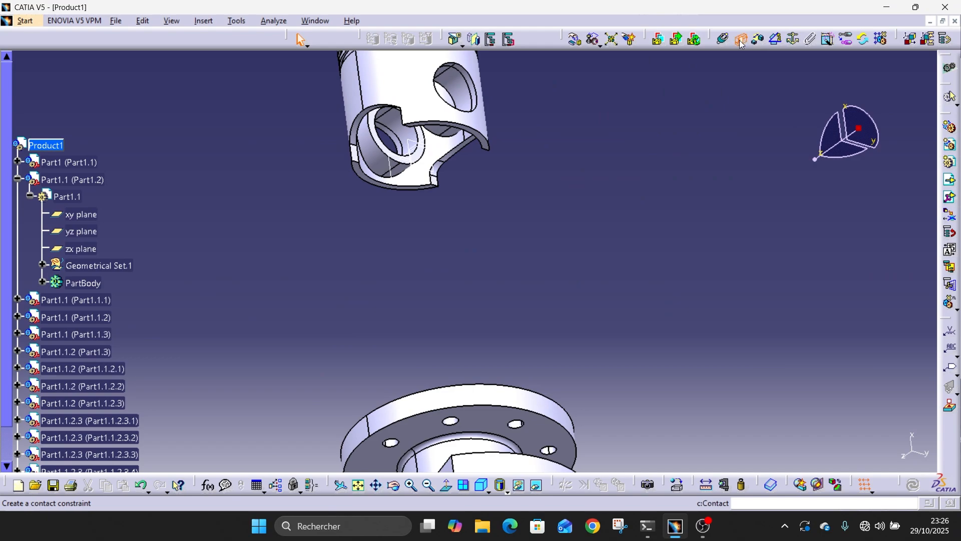
{"action": "middle_click_drag", "start_coordinate": [419, 154], "coordinate": [427, 460]}
{"action": "middle_click_drag", "start_coordinate": [440, 309], "coordinate": [443, 213]}
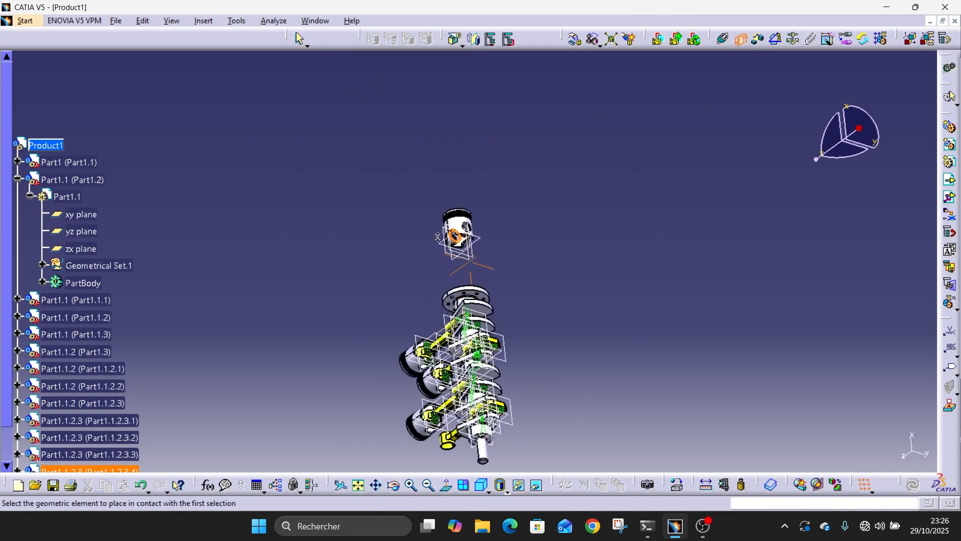
{"action": "middle_click_drag", "start_coordinate": [575, 235], "coordinate": [745, 120]}
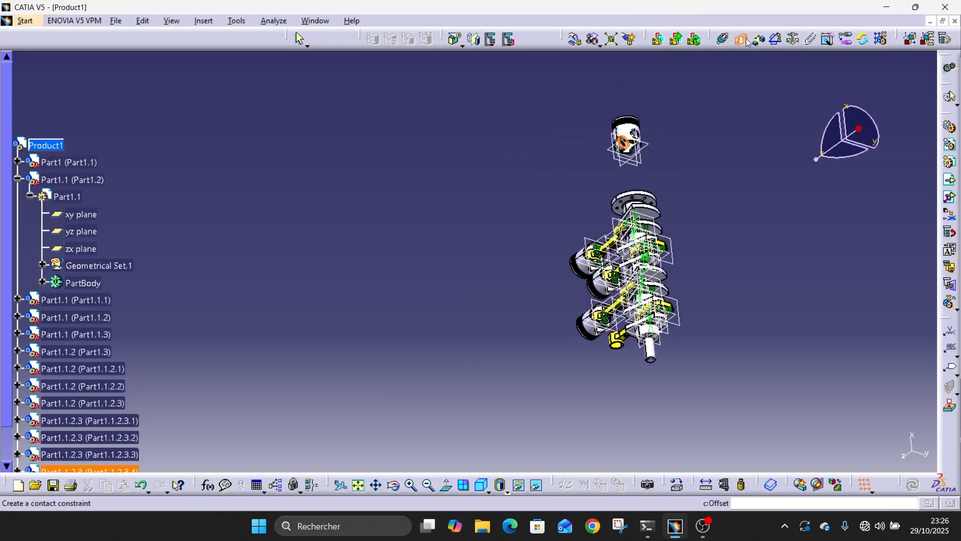
{"action": "middle_click_drag", "start_coordinate": [600, 352], "coordinate": [596, 150]}
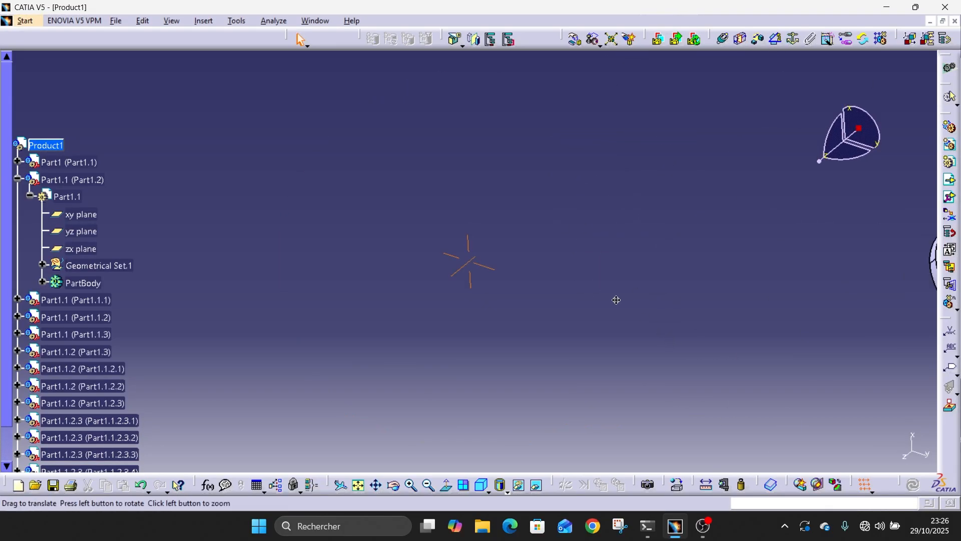
{"action": "middle_click_drag", "start_coordinate": [616, 299], "coordinate": [466, 255]}
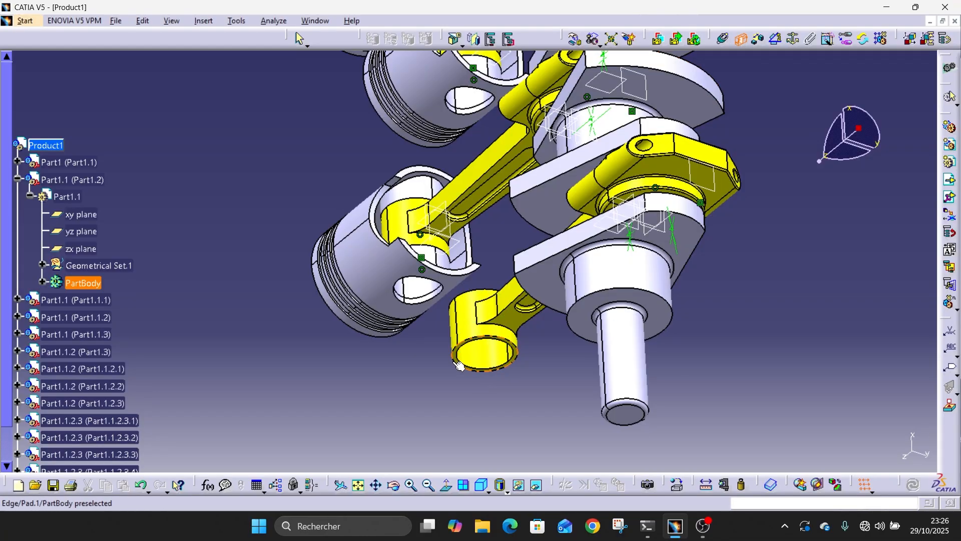
{"action": "middle_click_drag", "start_coordinate": [502, 175], "coordinate": [590, 445]}
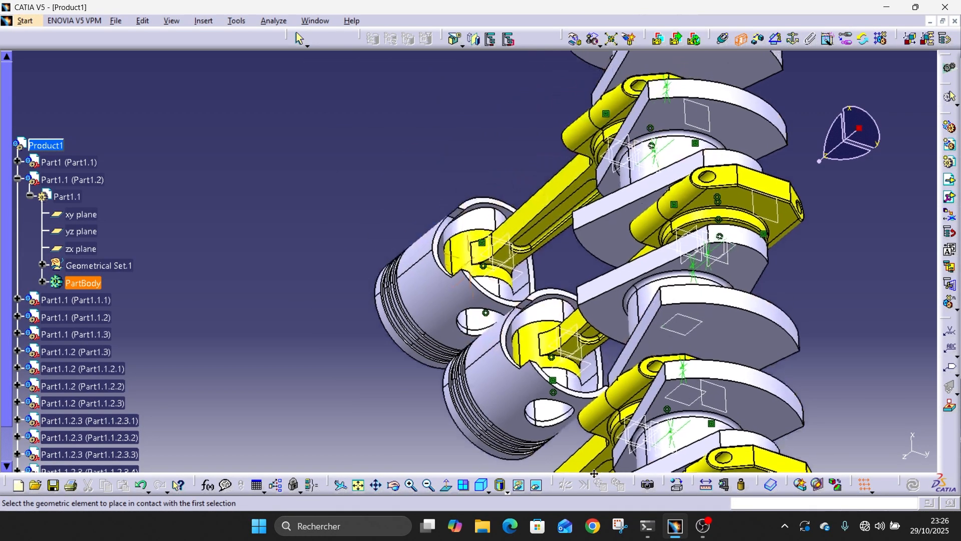
{"action": "scroll", "coordinate": [526, 135], "scroll_direction": "up", "scroll_amount": 1}
{"action": "mouse_move", "coordinate": [526, 132]}
{"action": "middle_mouse_down"}
{"action": "mouse_move", "coordinate": [579, 391]}
{"action": "mouse_move", "coordinate": [649, 423]}
{"action": "middle_mouse_up"}
{"action": "middle_click_drag", "start_coordinate": [653, 95], "coordinate": [649, 341]}
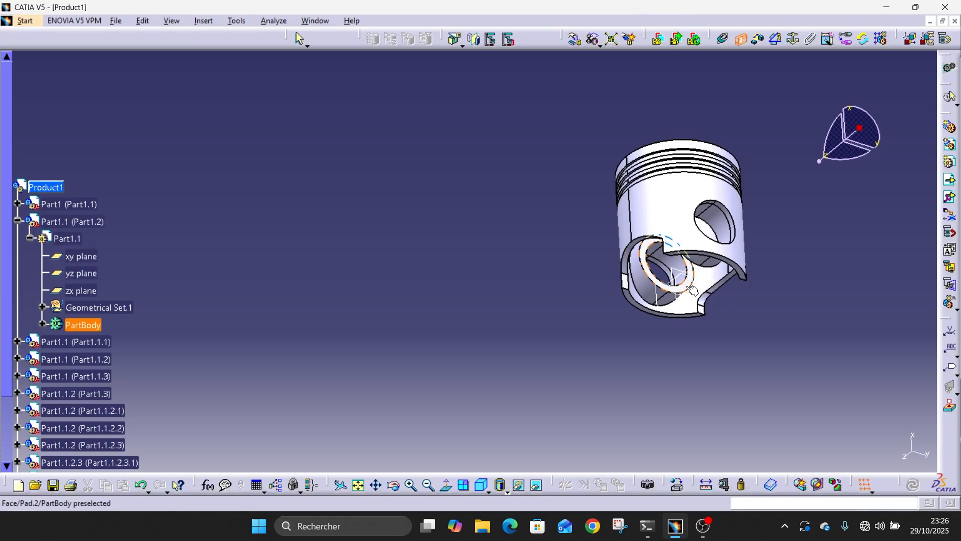
{"action": "left_click", "coordinate": [693, 289]}
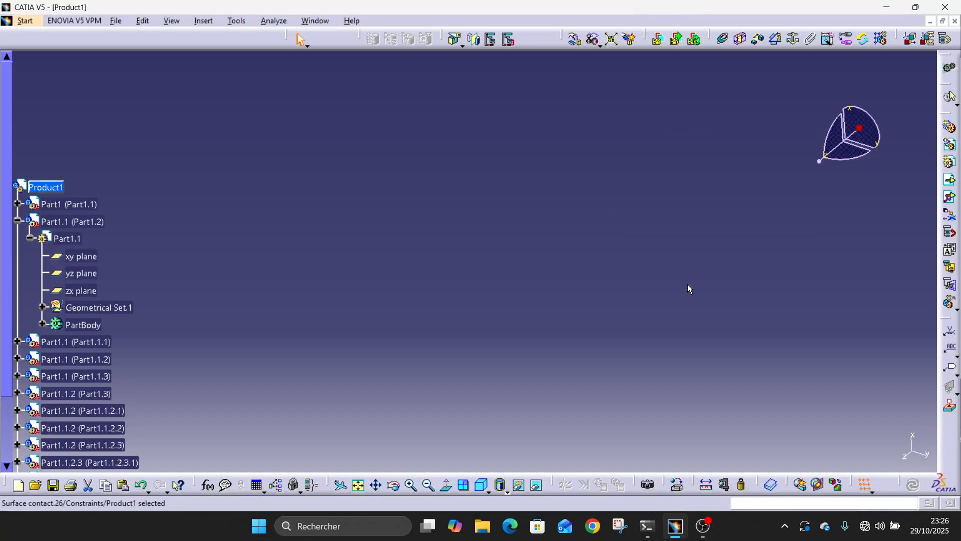
Step: Constrain the fourth piston's pin-hole axis coincident with the small-end bore axis of the rod nearest the shaft's free end
{"action": "middle_click_drag", "start_coordinate": [551, 352], "coordinate": [332, 253], "text": "ctrl"}
{"action": "middle_click_drag", "start_coordinate": [485, 342], "coordinate": [441, 280], "text": "ctrl"}
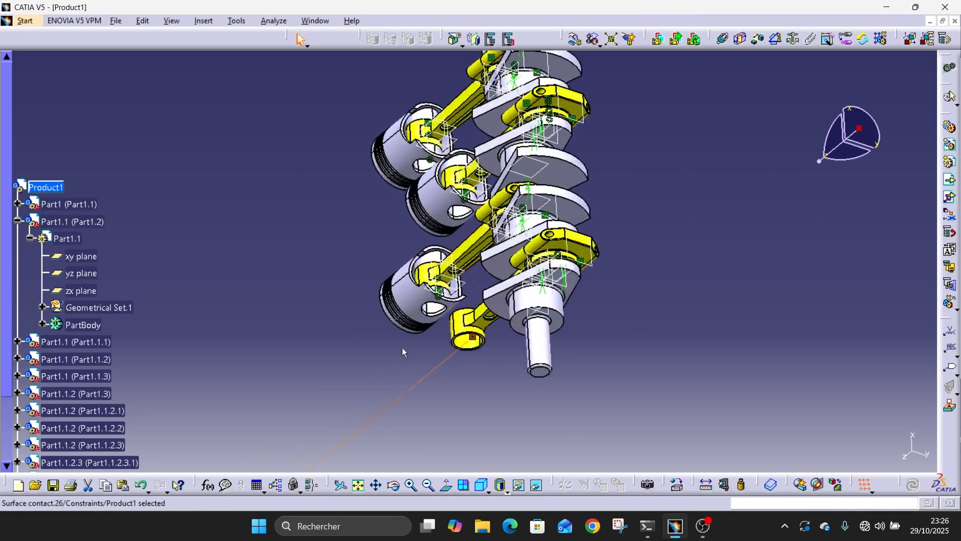
{"action": "middle_click_drag", "start_coordinate": [401, 345], "coordinate": [770, 224]}
{"action": "left_click", "coordinate": [723, 40]}
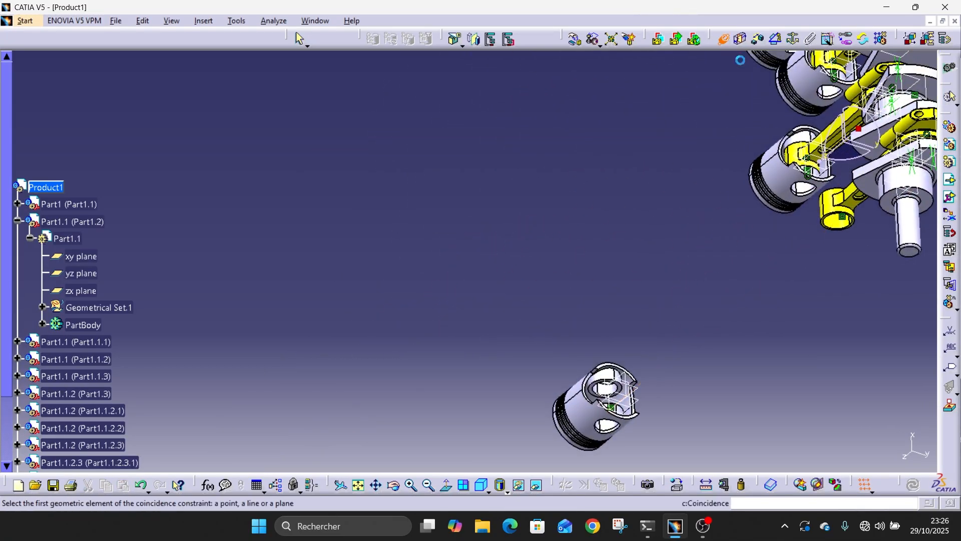
{"action": "left_click", "coordinate": [843, 225]}
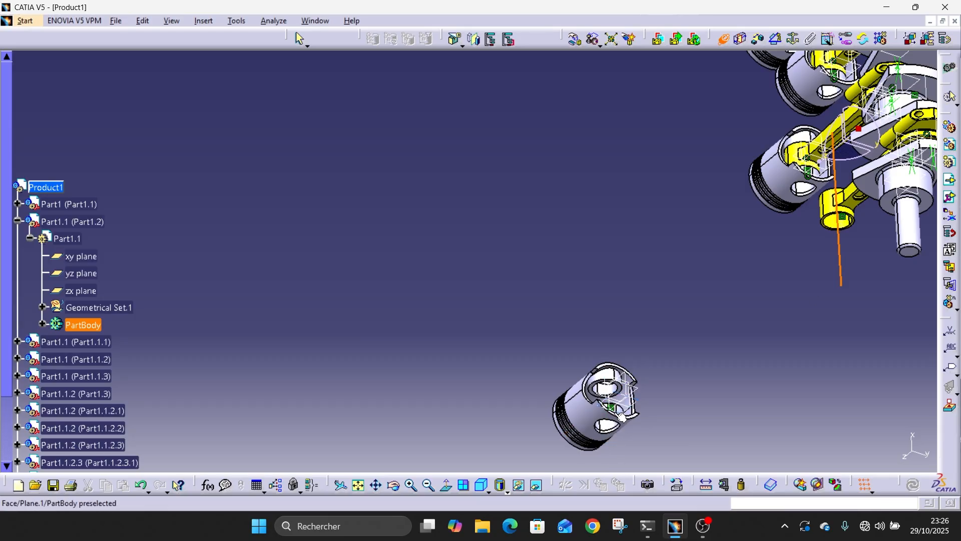
{"action": "left_click", "coordinate": [614, 429]}
{"action": "middle_click_drag", "start_coordinate": [624, 421], "coordinate": [537, 395]}
{"action": "middle_click_drag", "start_coordinate": [331, 113], "coordinate": [616, 294]}
{"action": "middle_click_drag", "start_coordinate": [510, 208], "coordinate": [350, 348]}
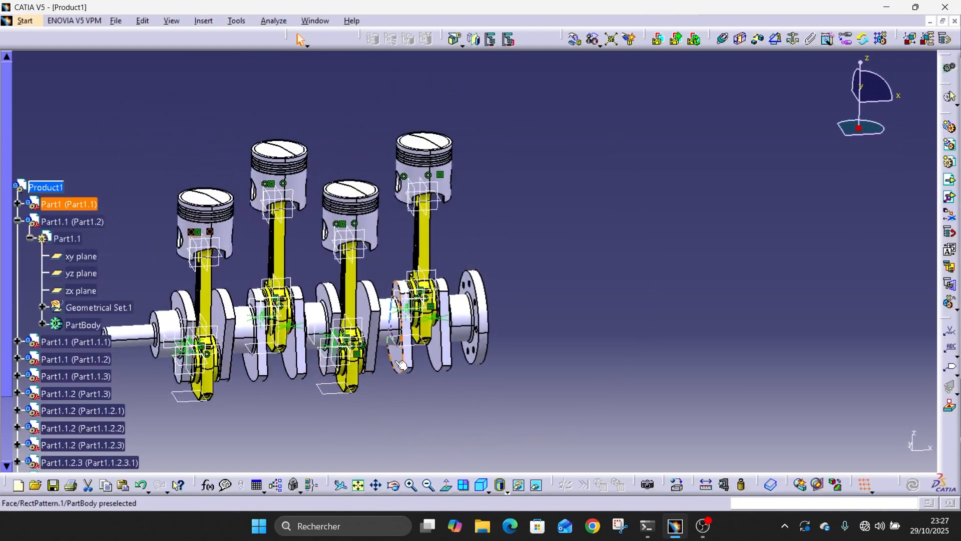
Step: Insert the existing Piston Pin part into Product1, resolving the part number conflicts with automatic renaming
{"action": "middle_click_drag", "start_coordinate": [498, 323], "coordinate": [790, 272]}
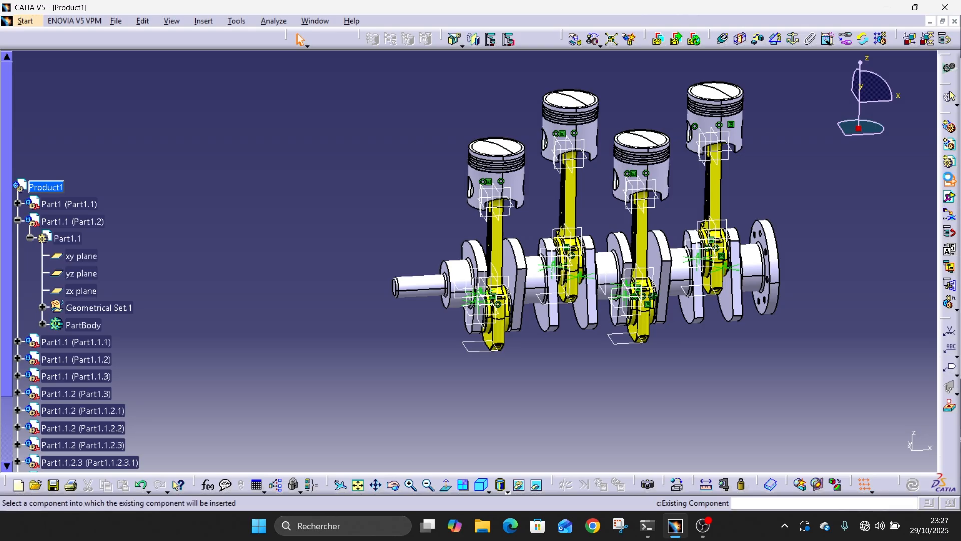
{"action": "left_click", "coordinate": [49, 191]}
{"action": "left_click", "coordinate": [59, 187]}
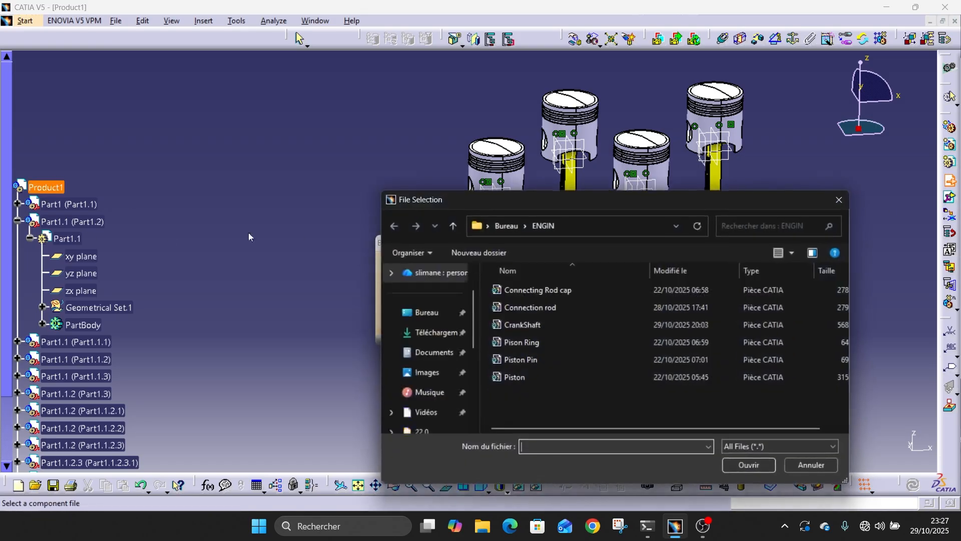
{"action": "double_click", "coordinate": [515, 362]}
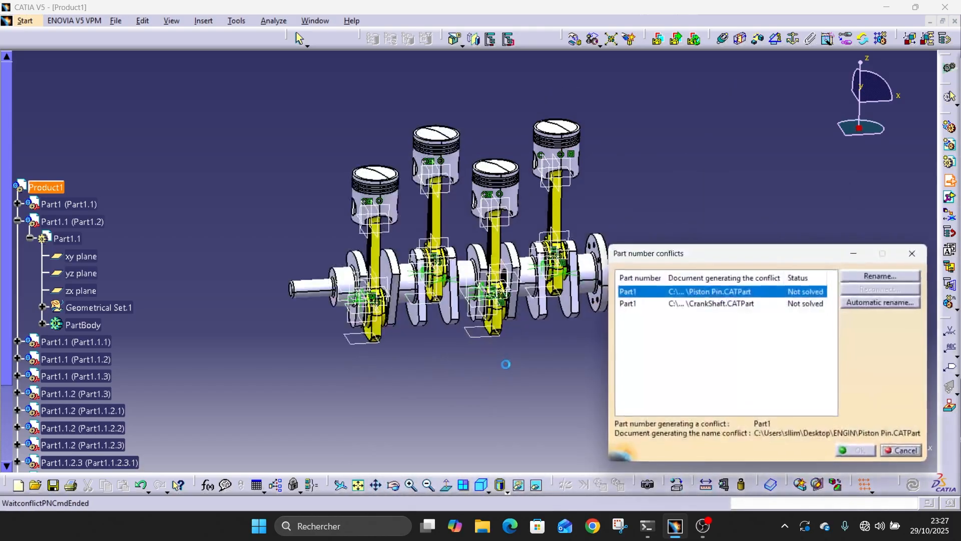
{"action": "left_click", "coordinate": [881, 303]}
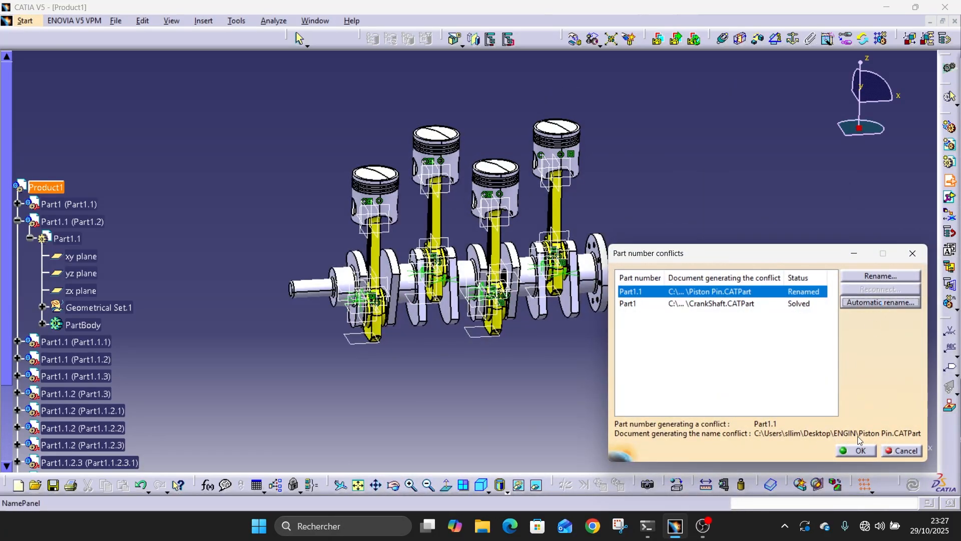
{"action": "left_click", "coordinate": [857, 452]}
{"action": "left_click", "coordinate": [867, 302]}
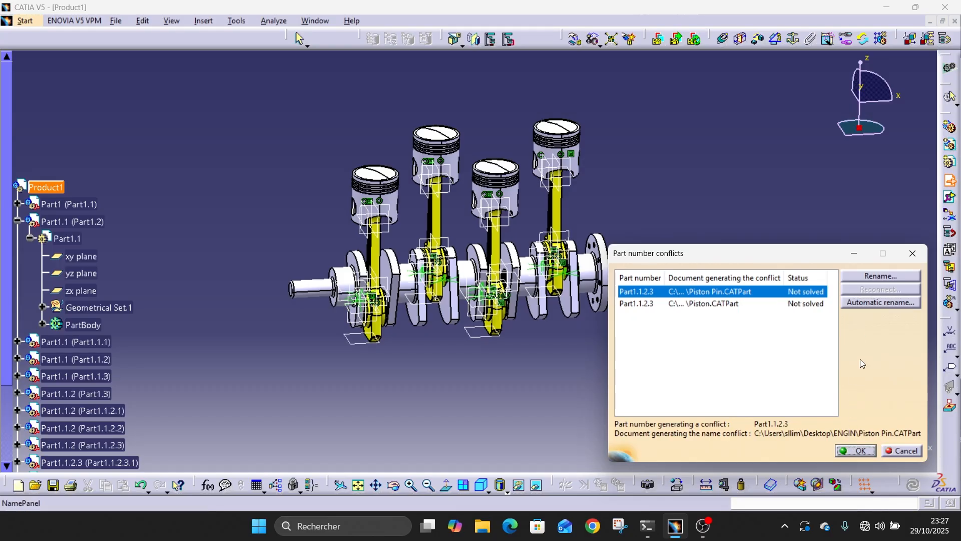
{"action": "left_click", "coordinate": [865, 302]}
{"action": "left_click", "coordinate": [857, 451]}
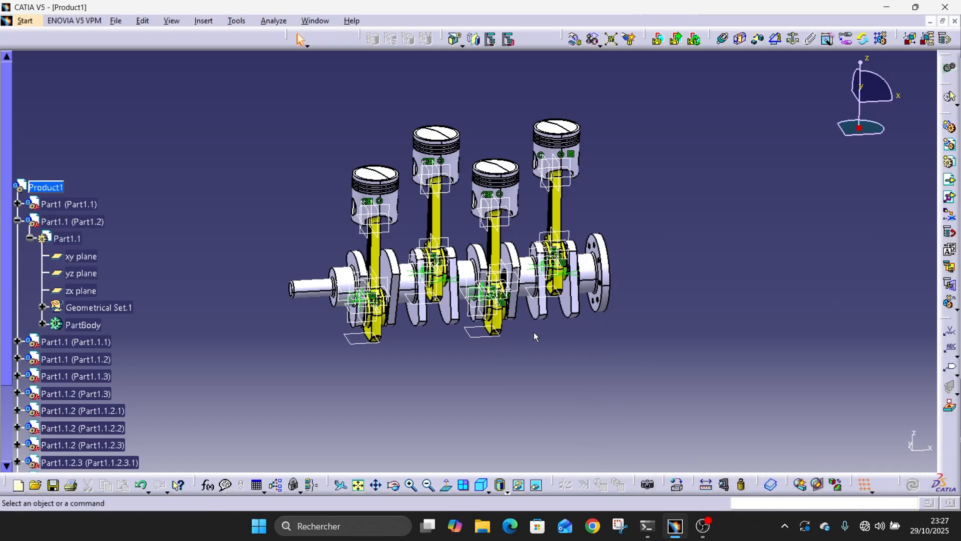
Step: Move the piston pin along the X axis out of the crankshaft until it lies beyond the shaft's free end
{"action": "middle_click_drag", "start_coordinate": [534, 332], "coordinate": [538, 203]}
{"action": "middle_click_drag", "start_coordinate": [579, 315], "coordinate": [412, 251]}
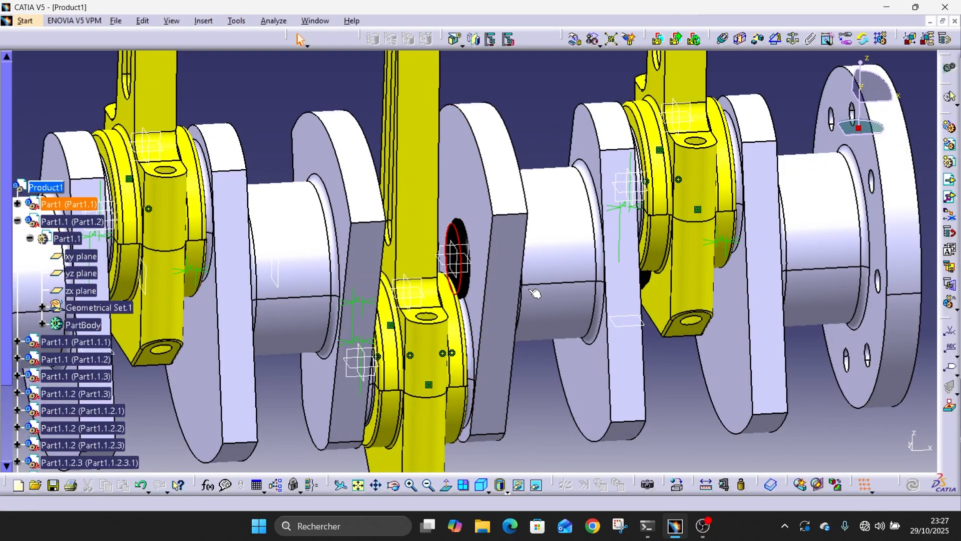
{"action": "middle_click_drag", "start_coordinate": [569, 273], "coordinate": [560, 340]}
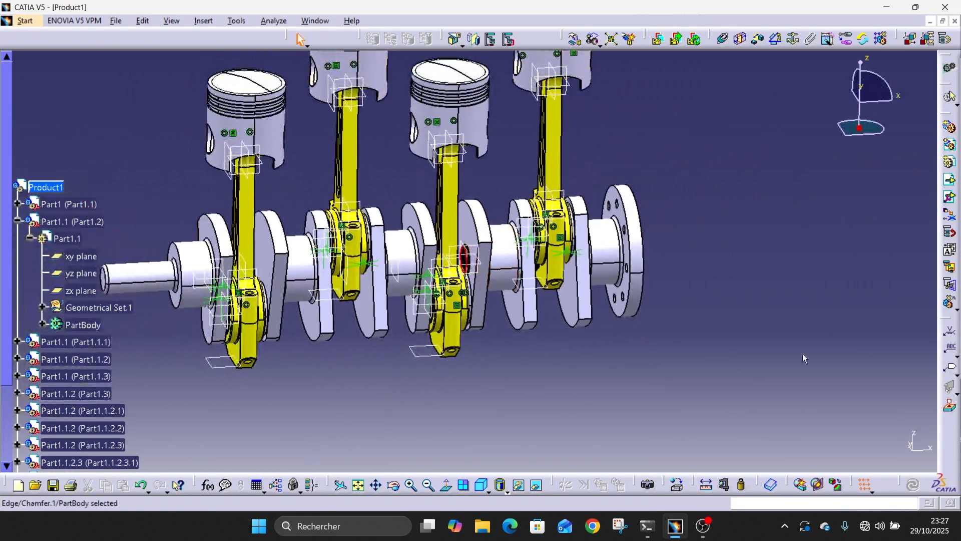
{"action": "middle_click_drag", "start_coordinate": [355, 328], "coordinate": [570, 320]}
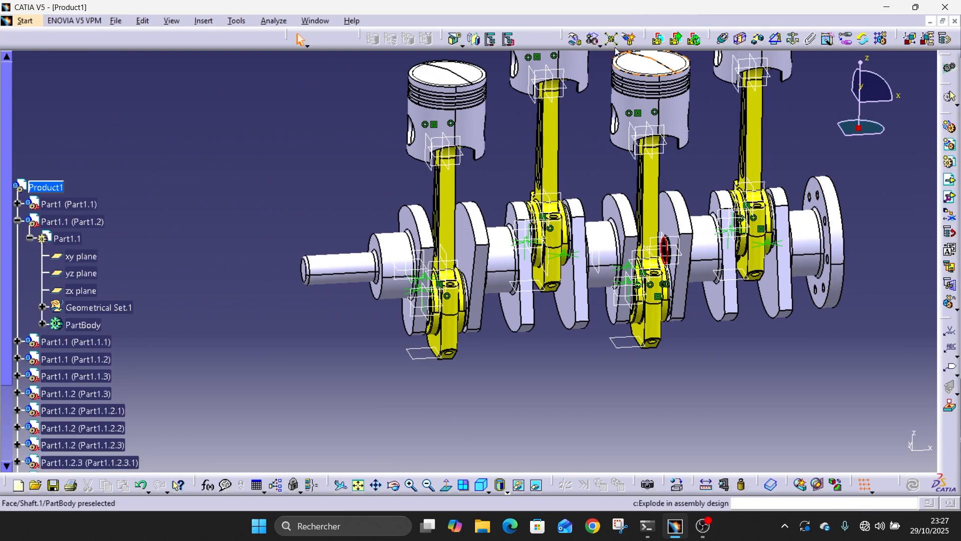
{"action": "left_click", "coordinate": [574, 40]}
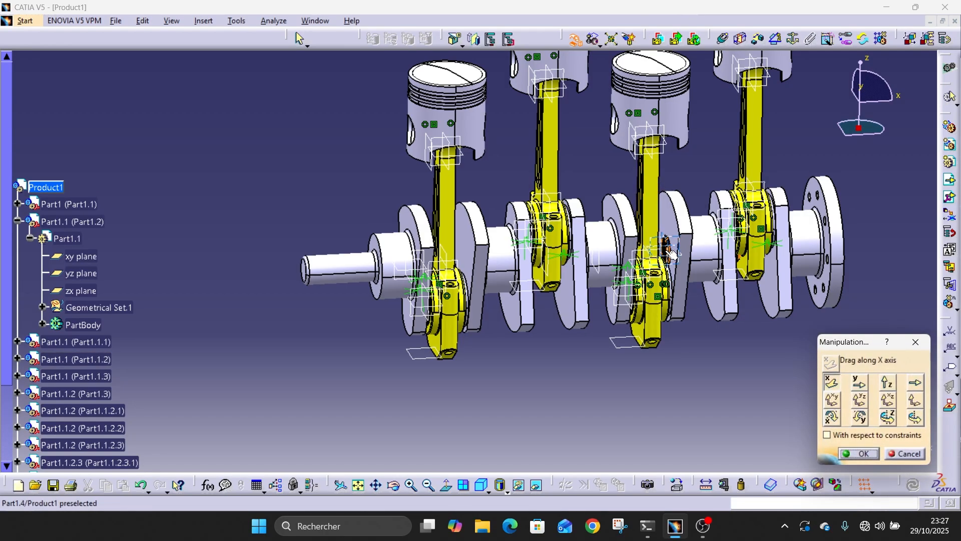
{"action": "left_click_drag", "start_coordinate": [670, 253], "coordinate": [234, 224]}
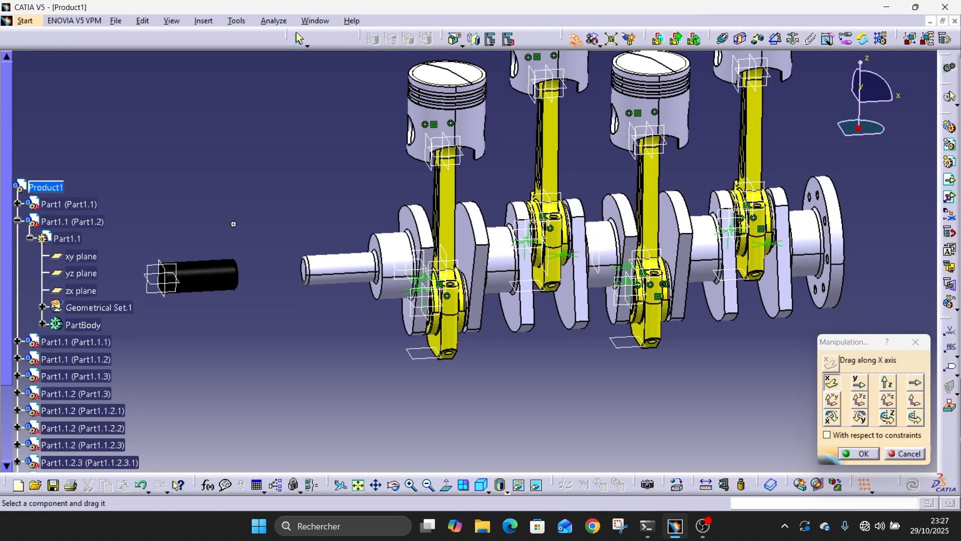
{"action": "middle_click_drag", "start_coordinate": [234, 223], "coordinate": [519, 208]}
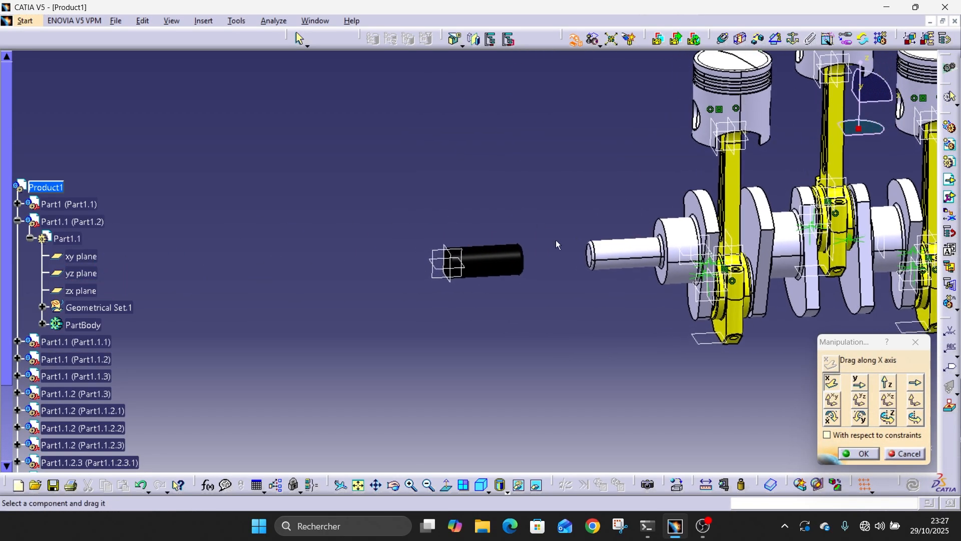
{"action": "left_click", "coordinate": [869, 453]}
Step: Activate the piston pin part for editing and set its PartBody's edge color to white
{"action": "double_click", "coordinate": [496, 267]}
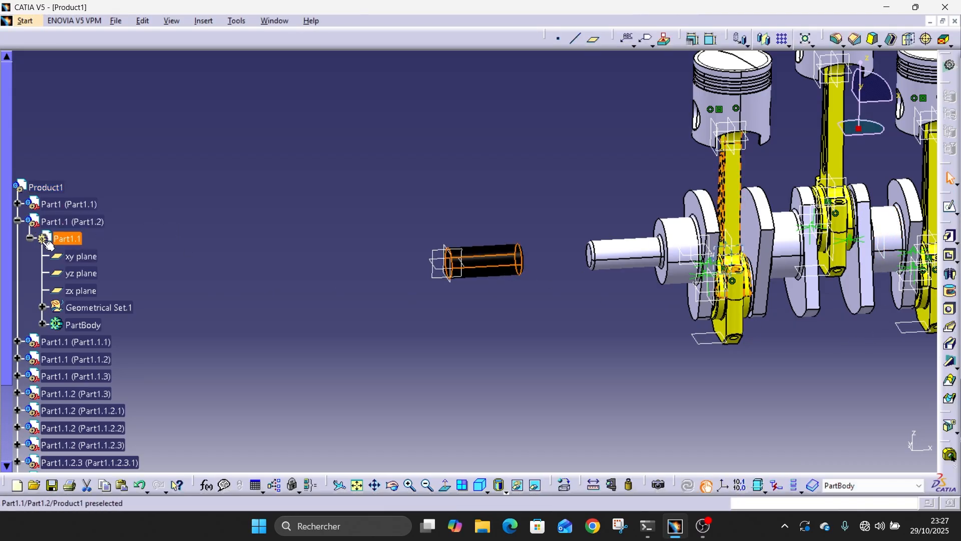
{"action": "scroll", "coordinate": [81, 275], "scroll_direction": "down", "scroll_amount": 4}
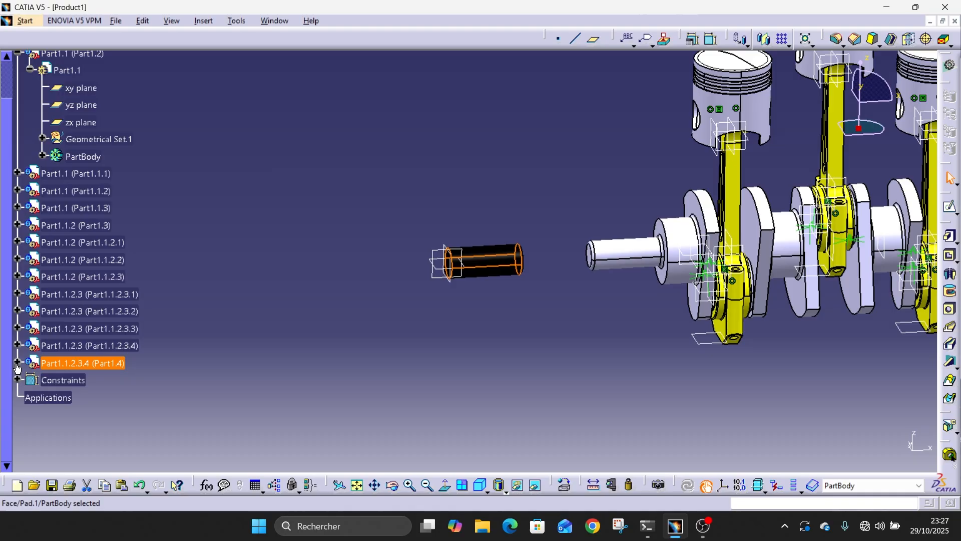
{"action": "left_click", "coordinate": [19, 361]}
{"action": "left_click", "coordinate": [28, 380]}
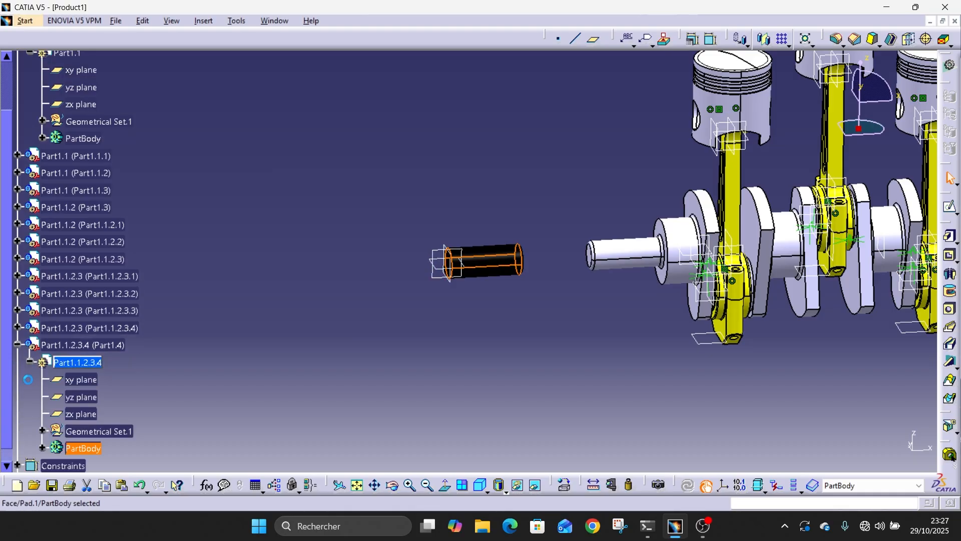
{"action": "right_click", "coordinate": [65, 452]}
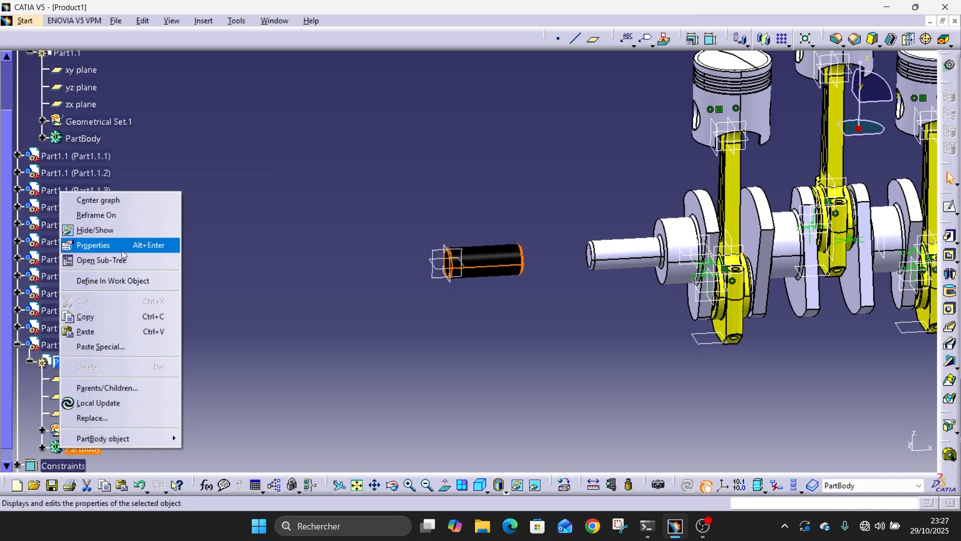
{"action": "left_click", "coordinate": [88, 244]}
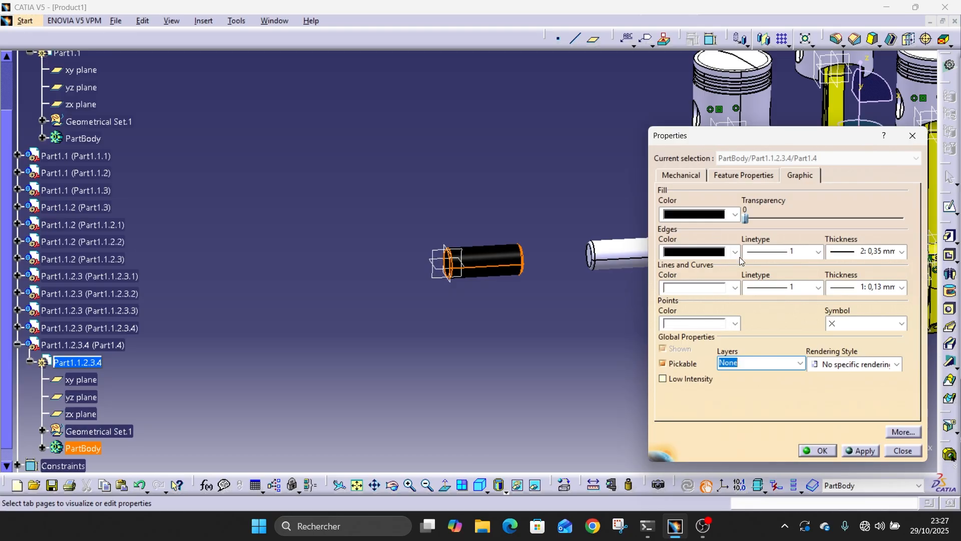
{"action": "left_click", "coordinate": [735, 253]}
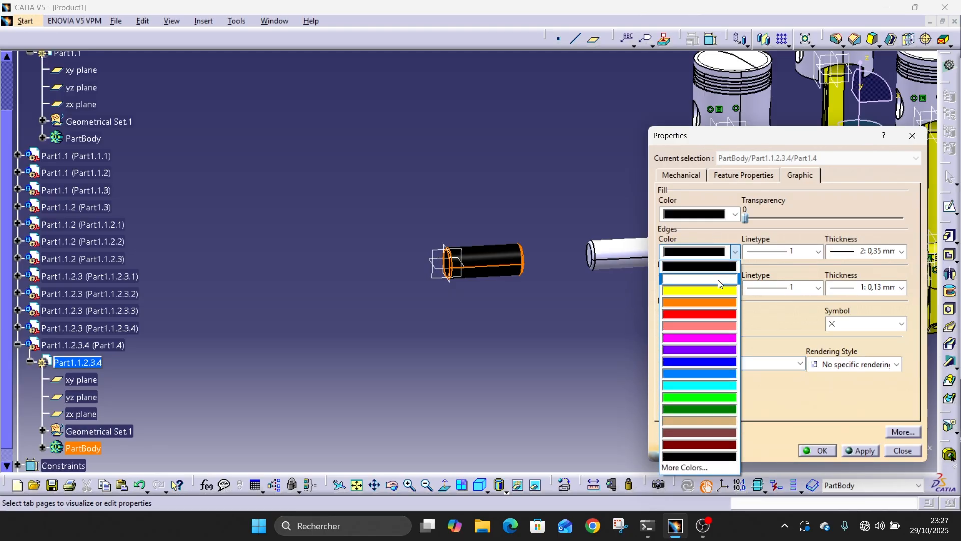
{"action": "left_click", "coordinate": [718, 280]}
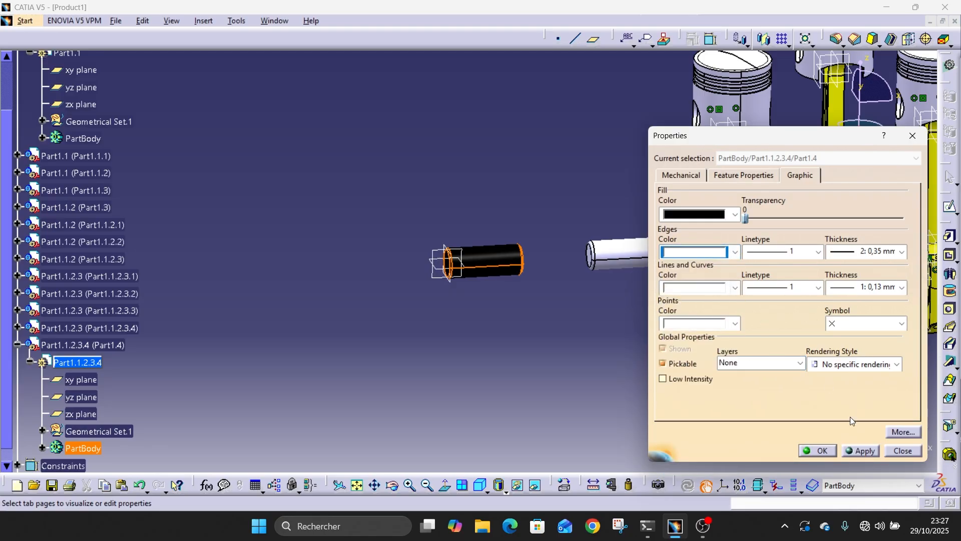
{"action": "left_click", "coordinate": [817, 451]}
{"action": "middle_click_drag", "start_coordinate": [362, 271], "coordinate": [299, 342]}
{"action": "scroll", "coordinate": [76, 175], "scroll_direction": "up", "scroll_amount": 3}
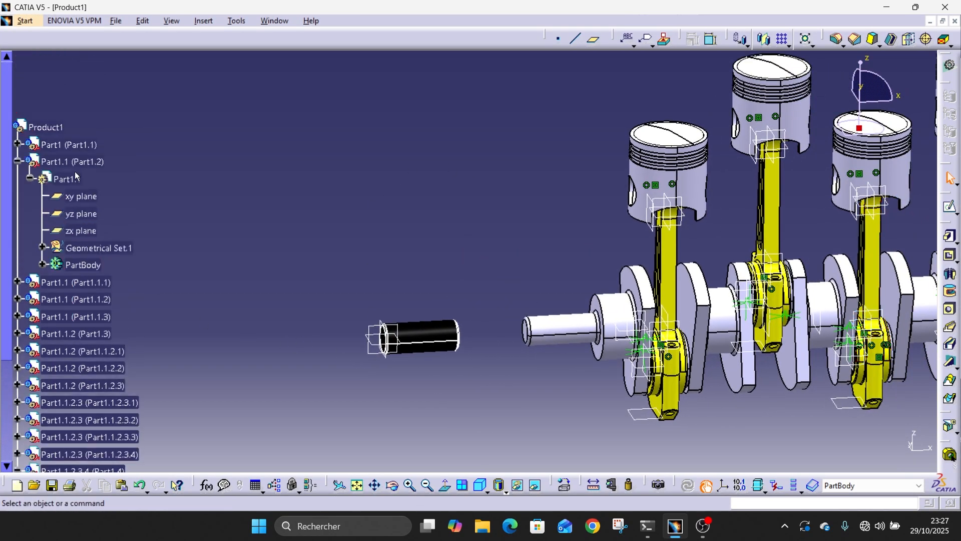
Step: Reactivate Product1 and constrain the piston pin's axis coincident with the pin-hole axis of the piston nearest the shaft's free end
{"action": "double_click", "coordinate": [46, 126]}
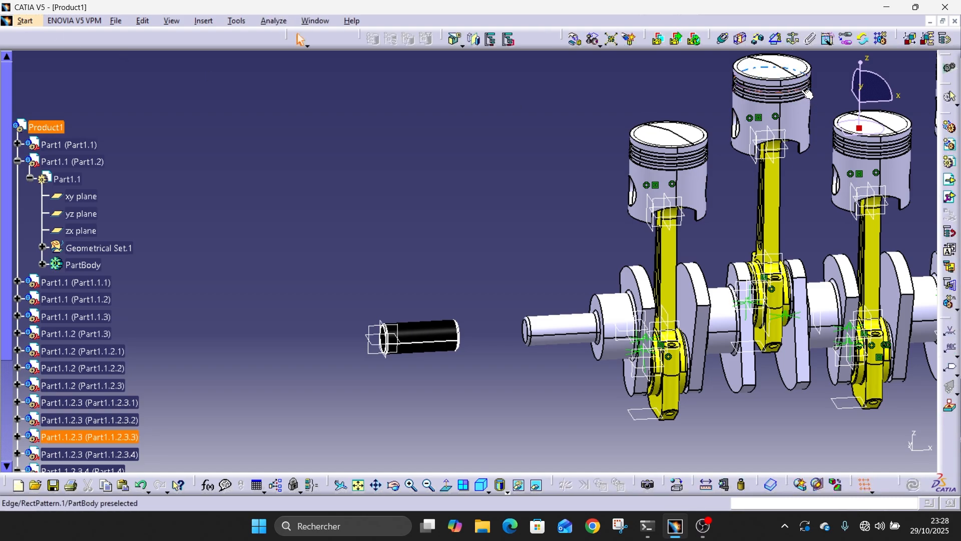
{"action": "left_click", "coordinate": [723, 38]}
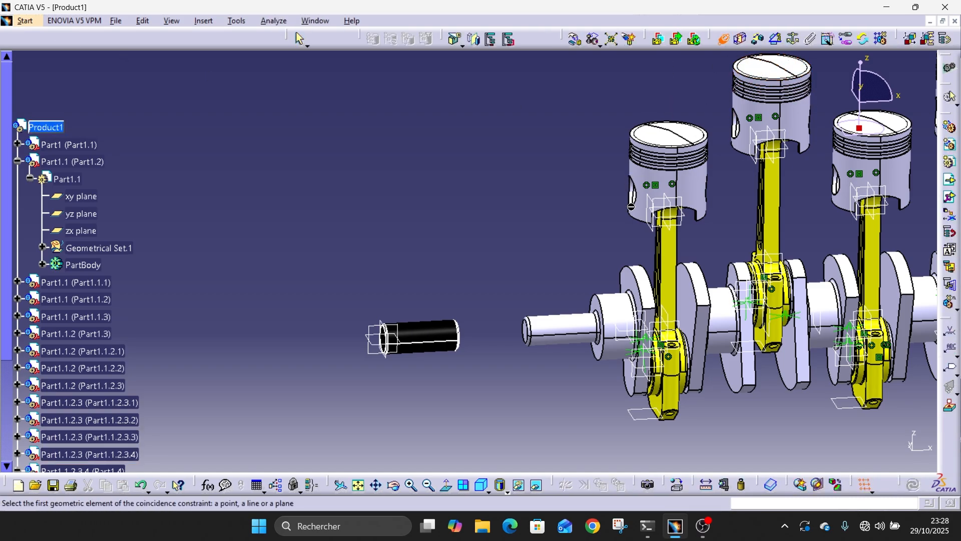
{"action": "middle_click_drag", "start_coordinate": [630, 207], "coordinate": [583, 217]}
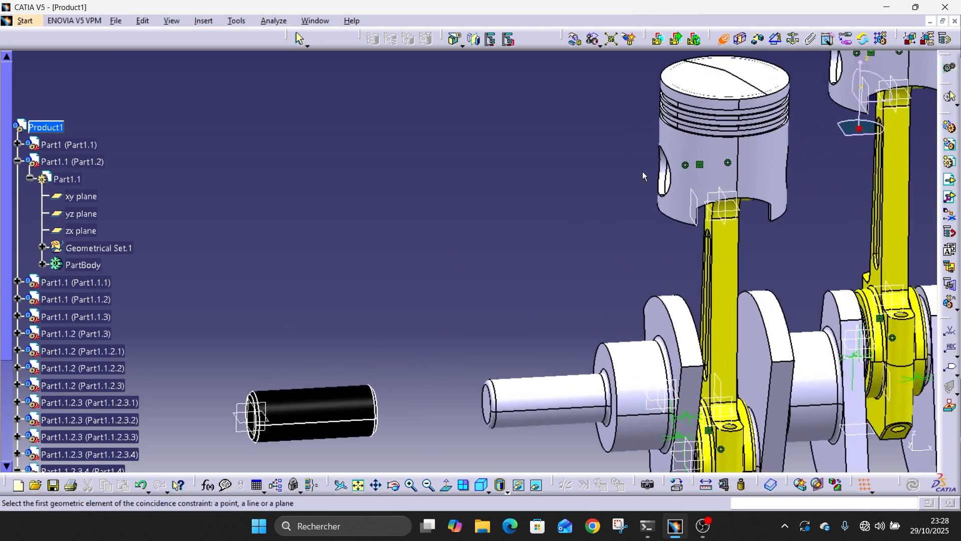
{"action": "left_click", "coordinate": [667, 183]}
{"action": "left_click", "coordinate": [359, 413]}
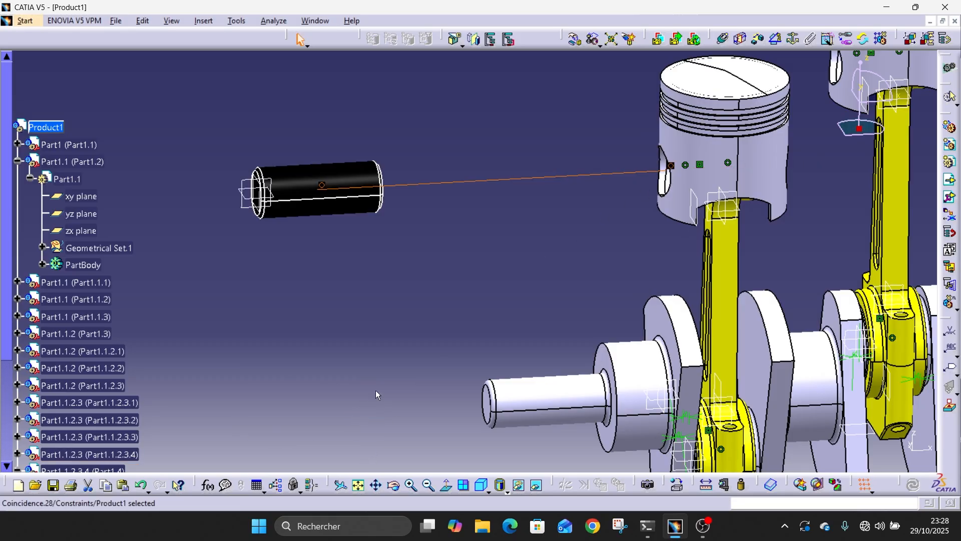
Step: Create an offset constraint between the annular face around the pin hole inside that piston and the piston pin's flat end face
{"action": "middle_click_drag", "start_coordinate": [431, 261], "coordinate": [513, 197]}
{"action": "middle_click_drag", "start_coordinate": [438, 152], "coordinate": [581, 237]}
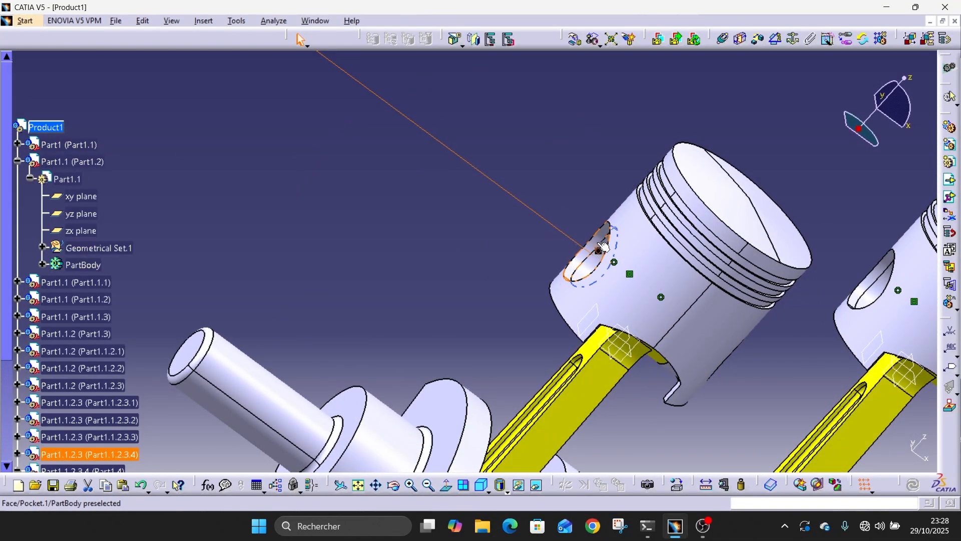
{"action": "middle_click_drag", "start_coordinate": [586, 270], "coordinate": [606, 170]}
{"action": "middle_click_drag", "start_coordinate": [493, 122], "coordinate": [540, 195]}
{"action": "middle_click_drag", "start_coordinate": [579, 134], "coordinate": [526, 211]}
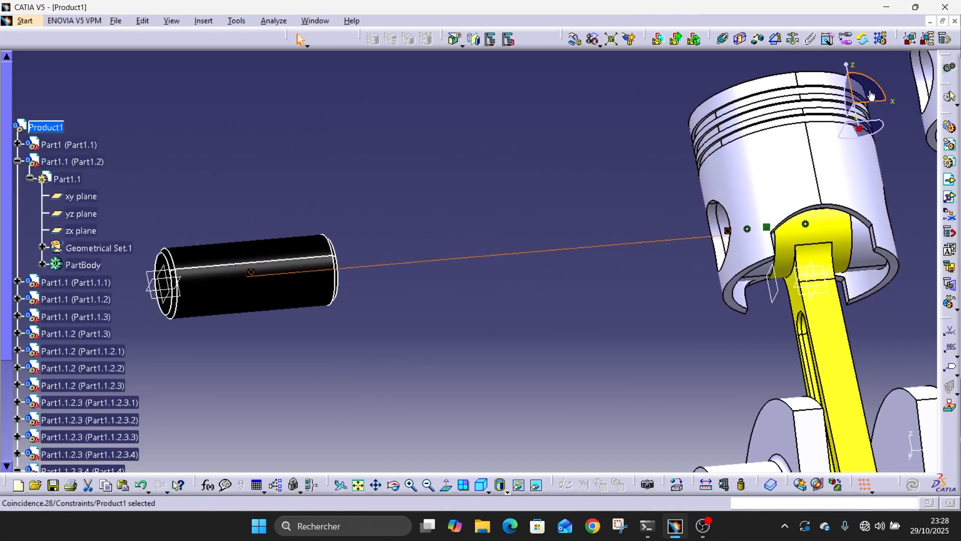
{"action": "left_click", "coordinate": [764, 44]}
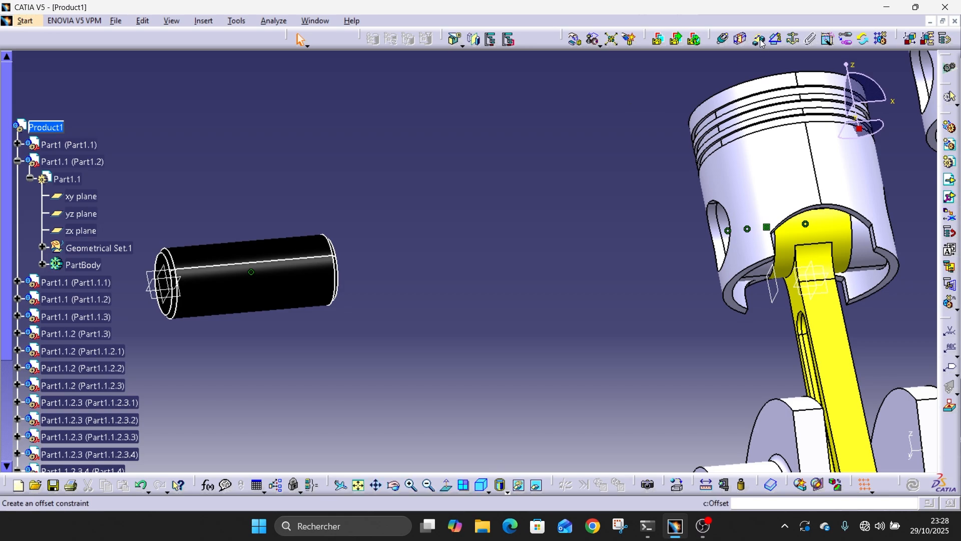
{"action": "middle_click_drag", "start_coordinate": [162, 233], "coordinate": [495, 132]}
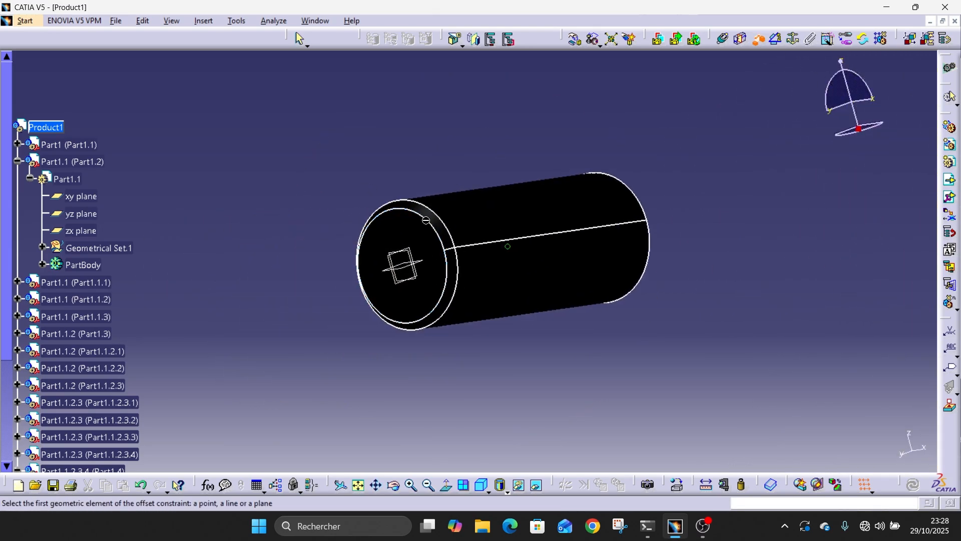
{"action": "middle_click_drag", "start_coordinate": [846, 260], "coordinate": [585, 212]}
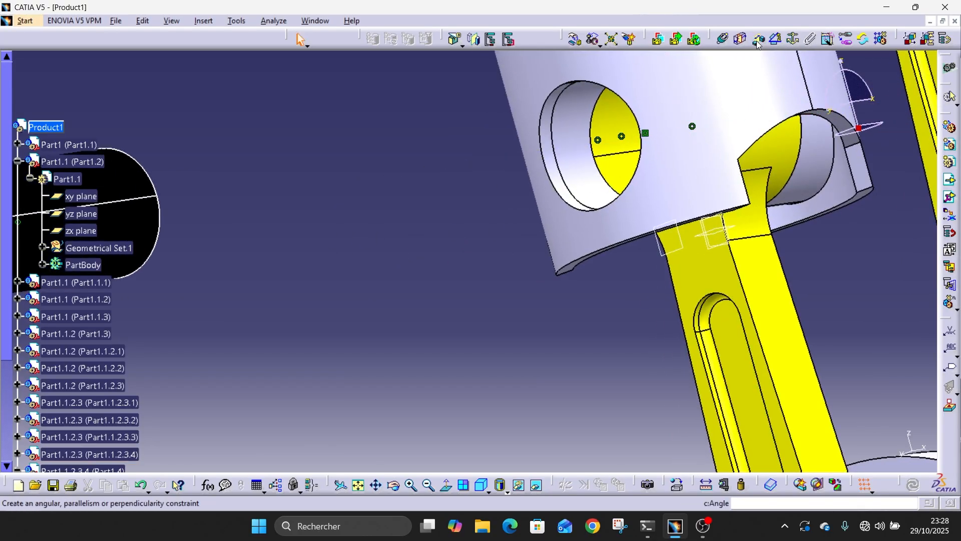
{"action": "middle_click_drag", "start_coordinate": [603, 140], "coordinate": [678, 294]}
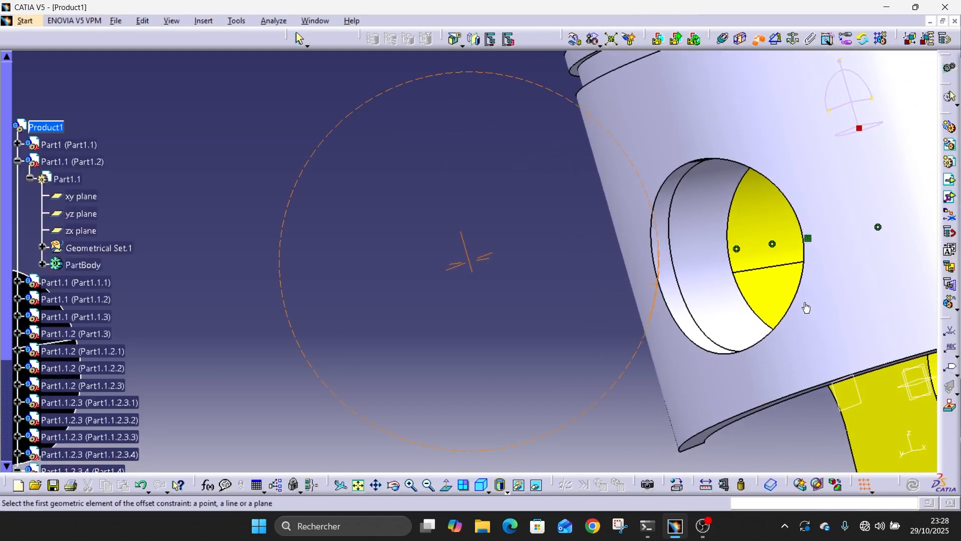
{"action": "middle_click_drag", "start_coordinate": [399, 275], "coordinate": [485, 315]}
{"action": "middle_click_drag", "start_coordinate": [628, 219], "coordinate": [511, 209]}
{"action": "left_click", "coordinate": [478, 398]}
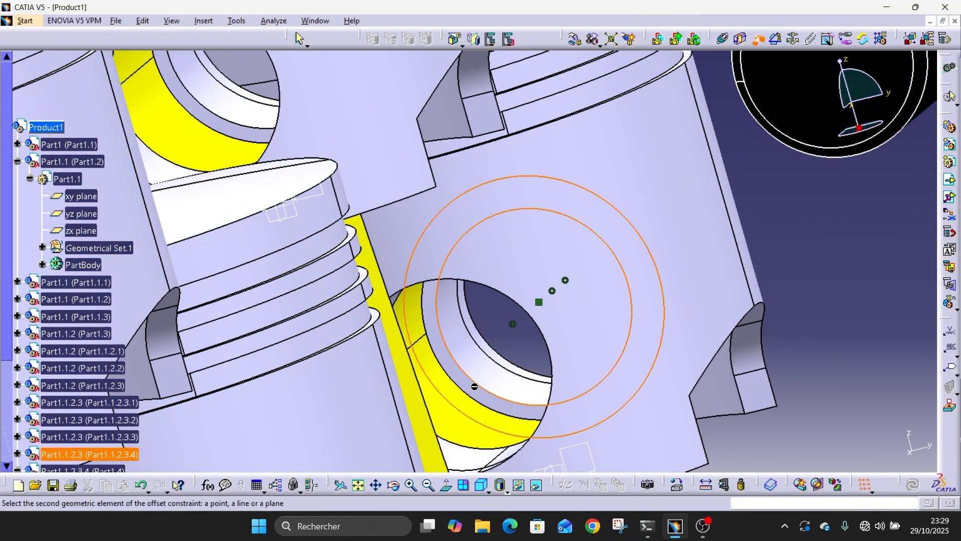
{"action": "middle_click_drag", "start_coordinate": [478, 398], "coordinate": [583, 369]}
{"action": "middle_click_drag", "start_coordinate": [789, 198], "coordinate": [476, 411]}
{"action": "middle_click_drag", "start_coordinate": [666, 233], "coordinate": [553, 283]}
{"action": "middle_click_drag", "start_coordinate": [787, 268], "coordinate": [363, 197]}
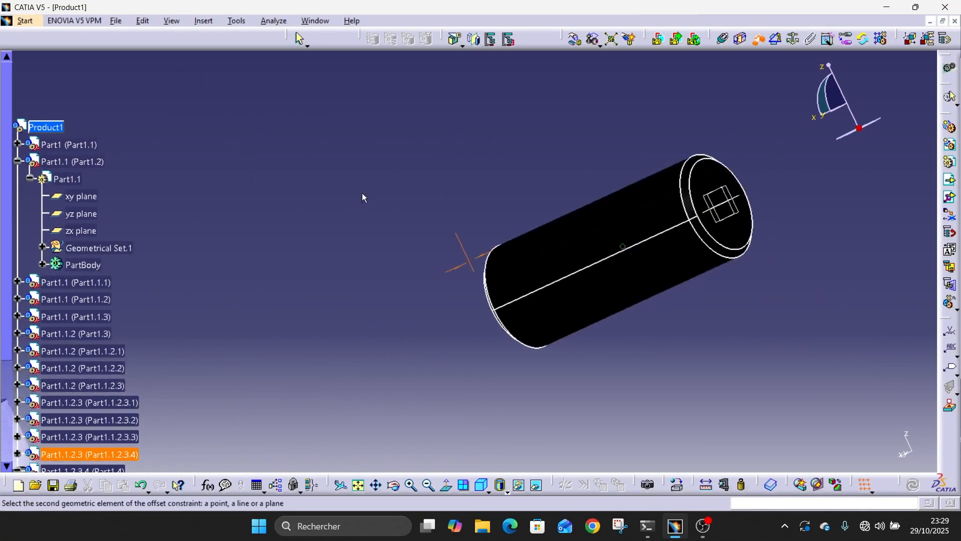
{"action": "left_click", "coordinate": [733, 234]}
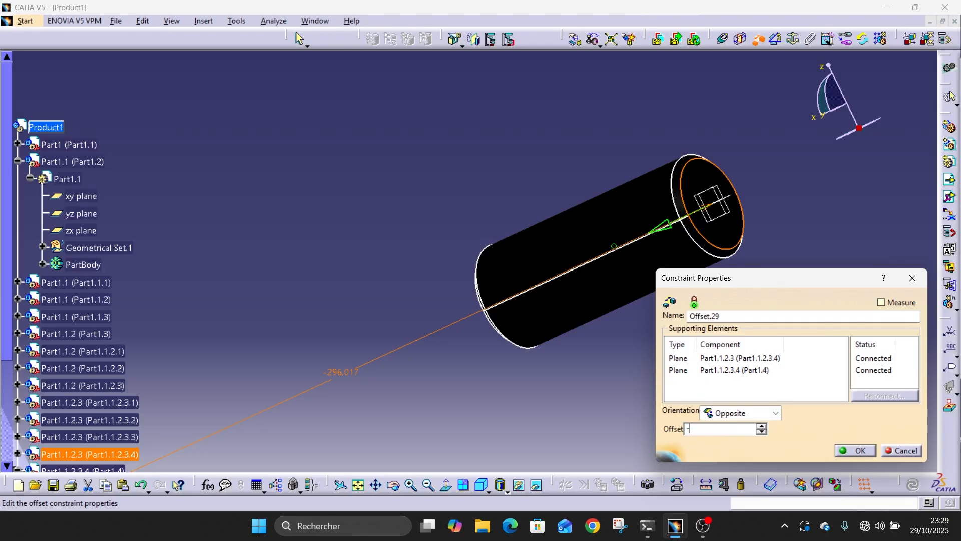
Step: Set the piston pin's offset constraint to -22 mm with opposite orientation
{"action": "left_click", "coordinate": [867, 449]}
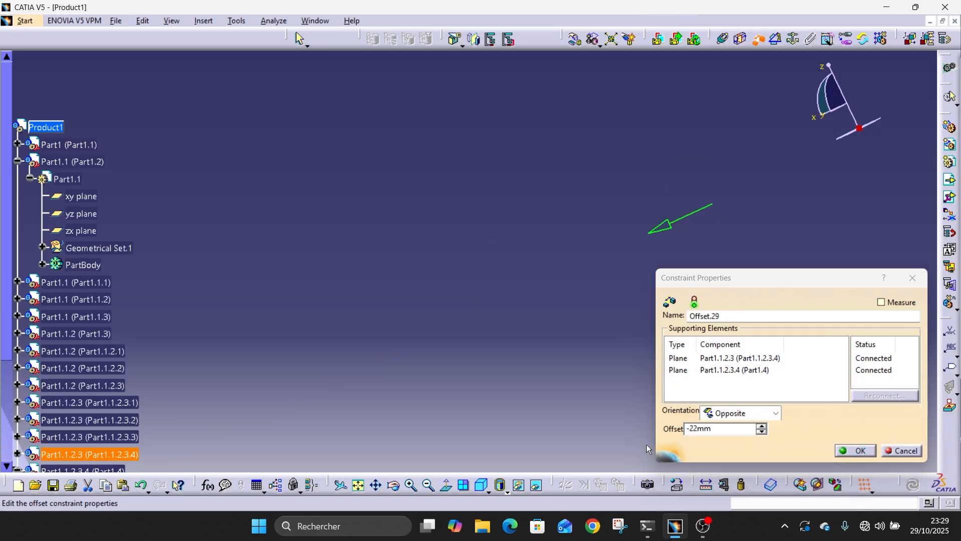
{"action": "middle_click_drag", "start_coordinate": [466, 380], "coordinate": [783, 245]}
{"action": "middle_click_drag", "start_coordinate": [434, 321], "coordinate": [721, 241]}
{"action": "middle_click_drag", "start_coordinate": [445, 281], "coordinate": [577, 241]}
{"action": "middle_click_drag", "start_coordinate": [285, 269], "coordinate": [662, 191]}
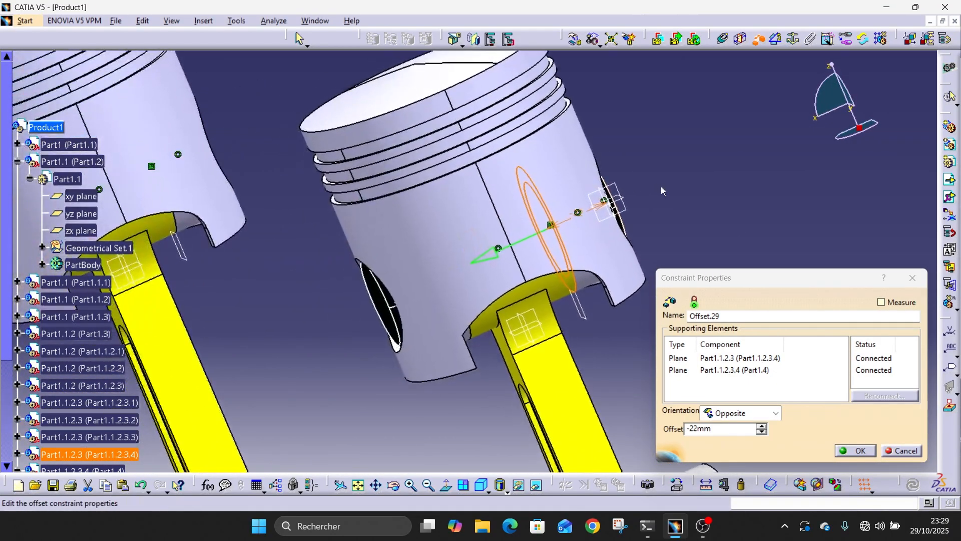
{"action": "left_click", "coordinate": [846, 451]}
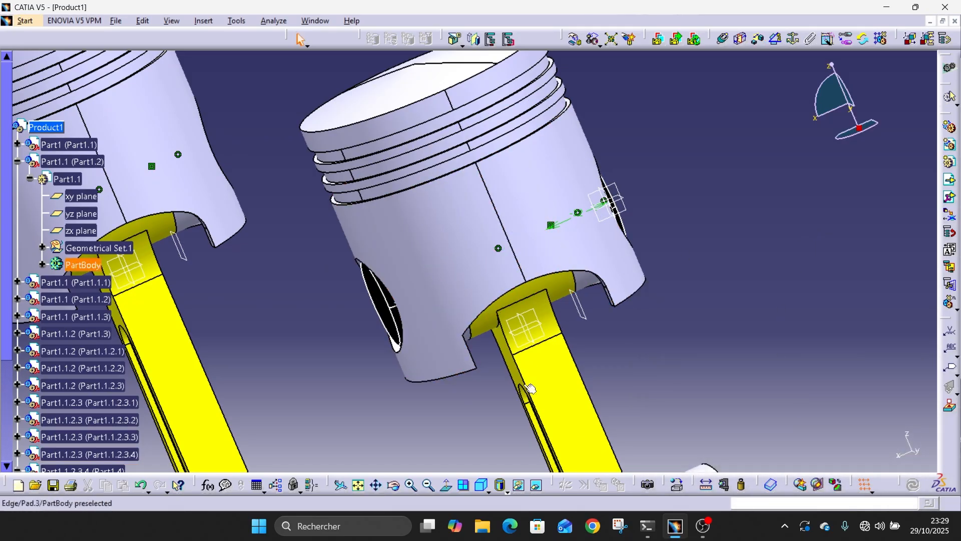
Step: Insert a second instance of the existing Piston Pin part into Product1 and dismiss the incident report
{"action": "middle_click_drag", "start_coordinate": [439, 300], "coordinate": [594, 371]}
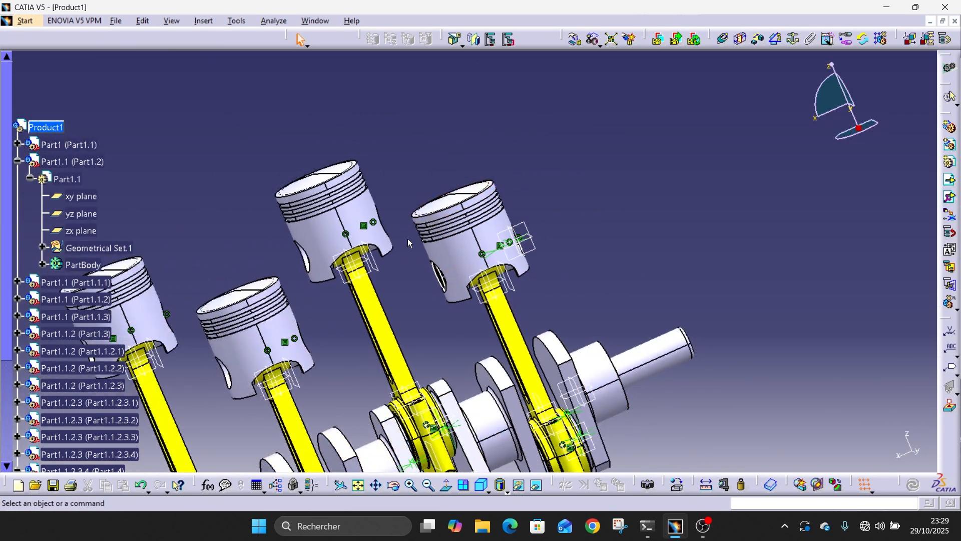
{"action": "middle_click_drag", "start_coordinate": [407, 238], "coordinate": [501, 194]}
{"action": "middle_click_drag", "start_coordinate": [230, 256], "coordinate": [926, 261]}
{"action": "middle_click_drag", "start_coordinate": [851, 241], "coordinate": [421, 216]}
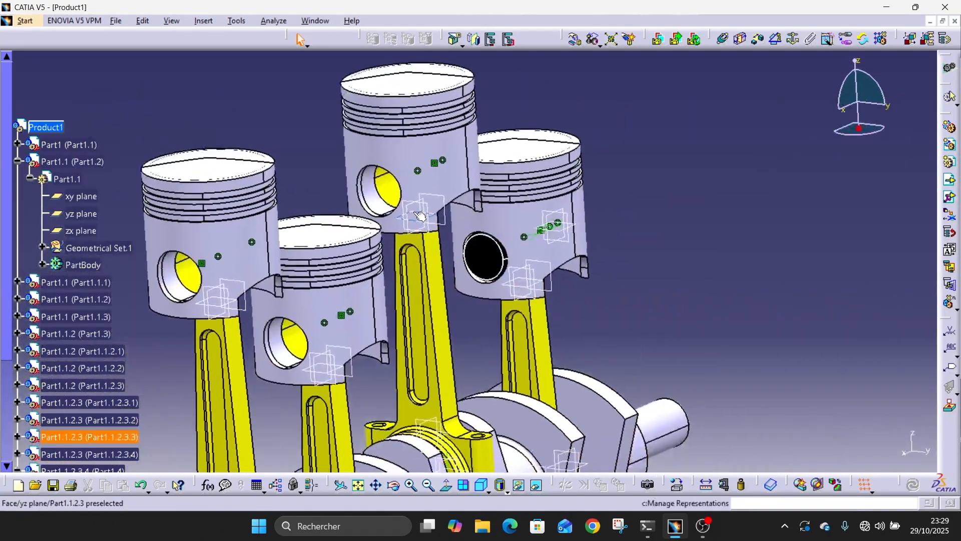
{"action": "left_click", "coordinate": [952, 181]}
{"action": "left_click", "coordinate": [46, 127]}
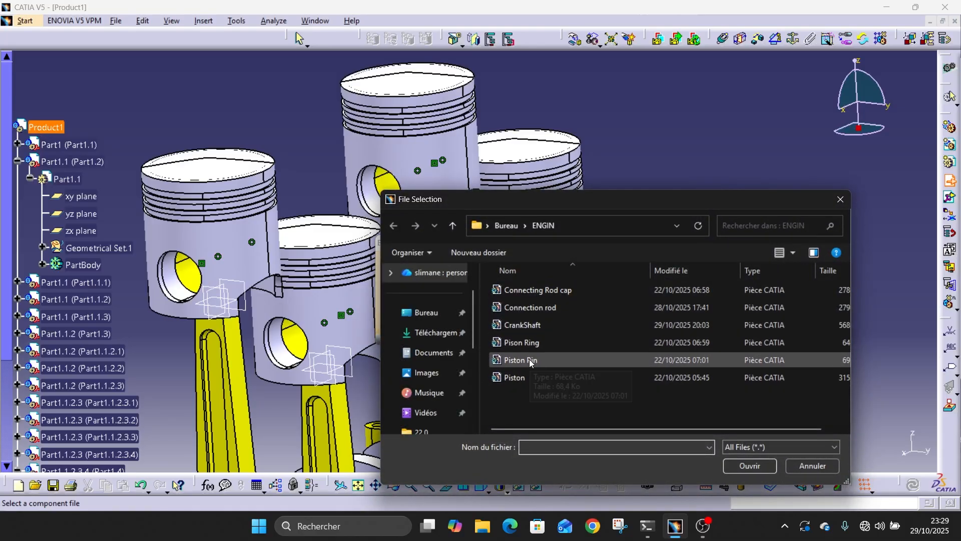
{"action": "double_click", "coordinate": [533, 357]}
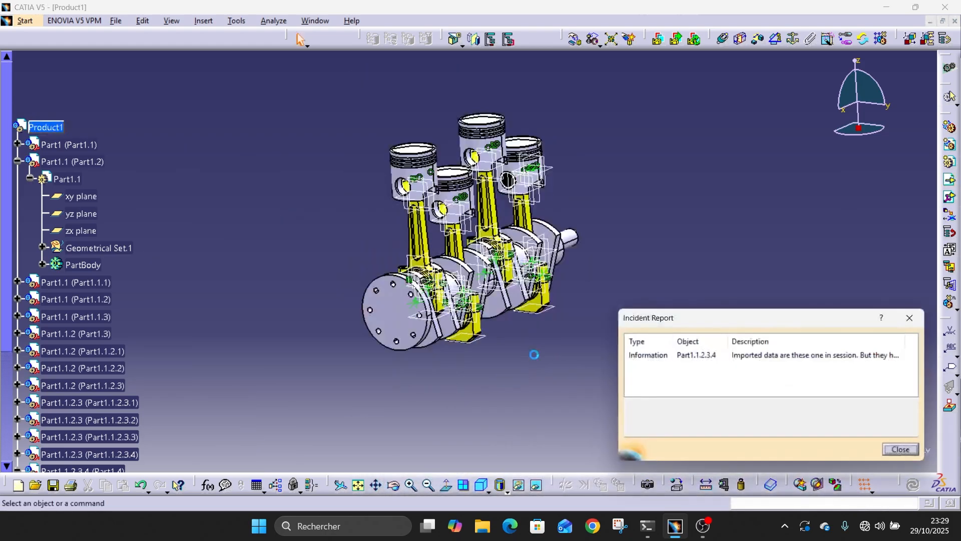
{"action": "left_click", "coordinate": [902, 452]}
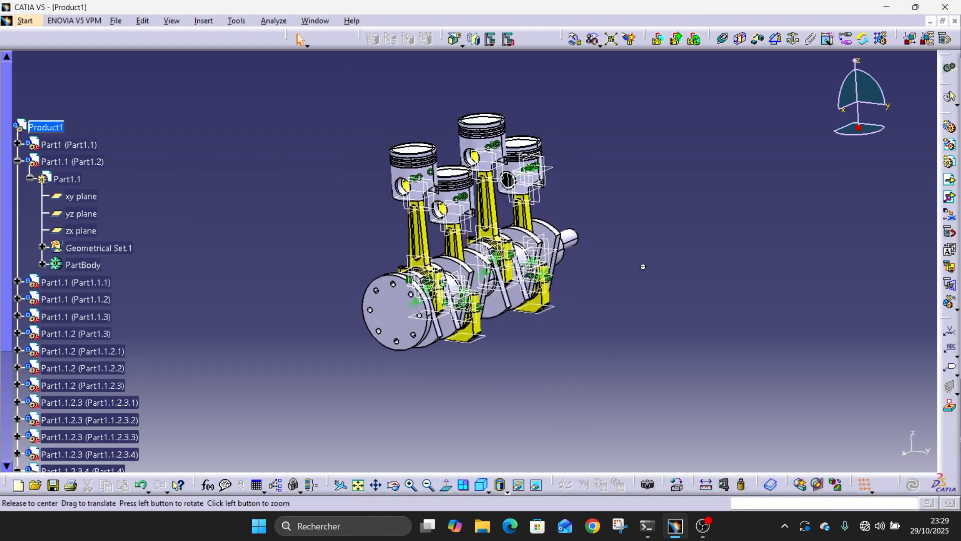
Step: Move the loose piston pin along the X axis until it is clear of the crankshaft's flanged end
{"action": "middle_click_drag", "start_coordinate": [642, 266], "coordinate": [651, 160]}
{"action": "middle_click_drag", "start_coordinate": [701, 365], "coordinate": [250, 306]}
{"action": "middle_click_drag", "start_coordinate": [334, 303], "coordinate": [860, 290]}
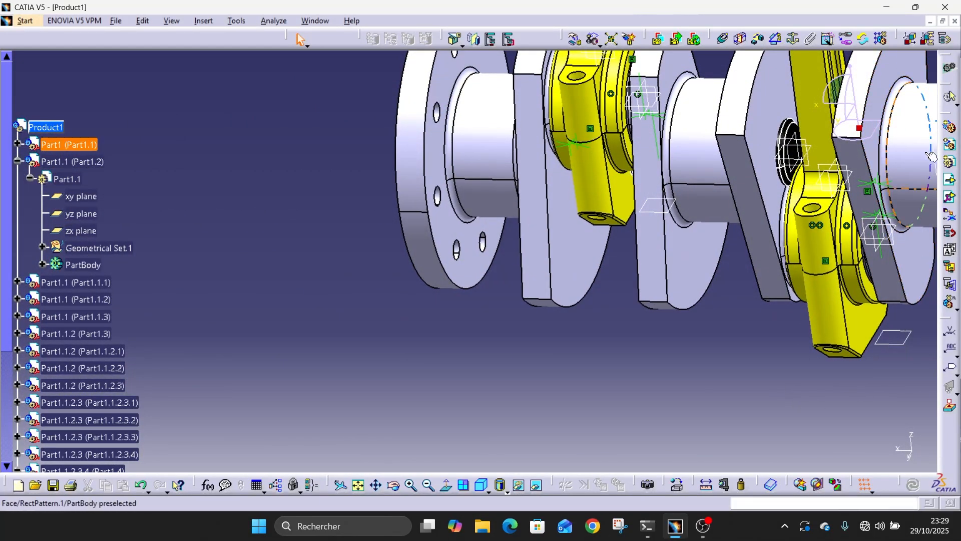
{"action": "left_click", "coordinate": [575, 40]}
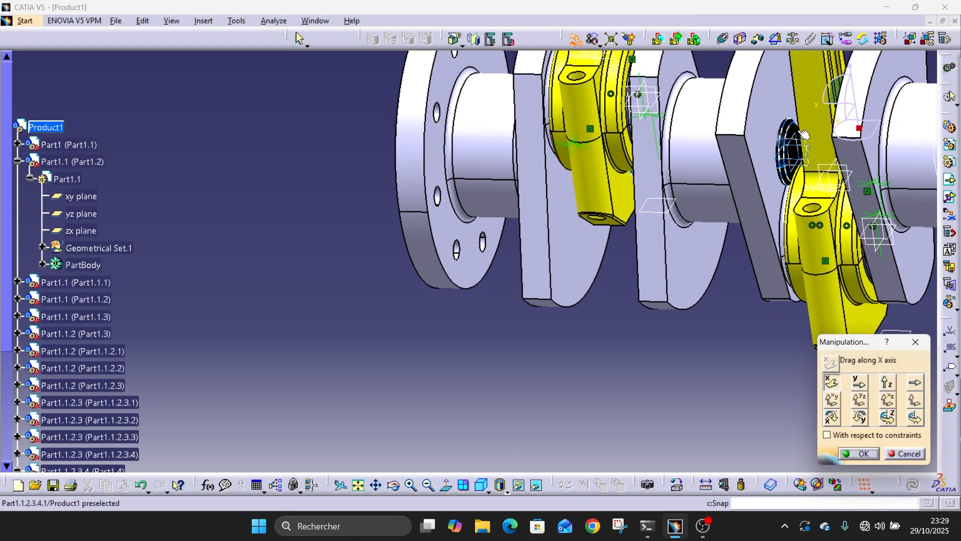
{"action": "left_click_drag", "start_coordinate": [805, 134], "coordinate": [338, 189]}
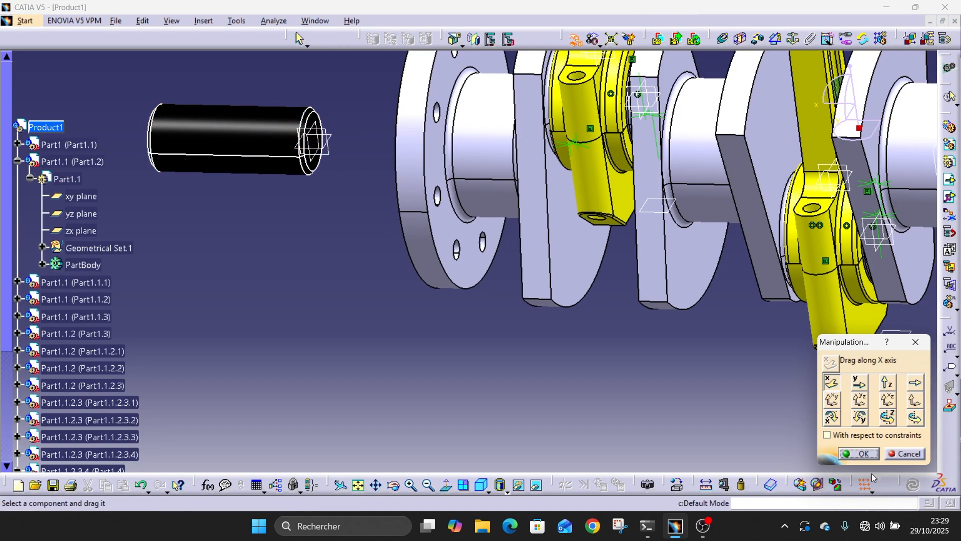
{"action": "left_click", "coordinate": [859, 453]}
Step: Add a coincidence constraint between the loose pin's axis and the pin bore axis of the third piston from the flange
{"action": "middle_click_drag", "start_coordinate": [407, 220], "coordinate": [401, 340]}
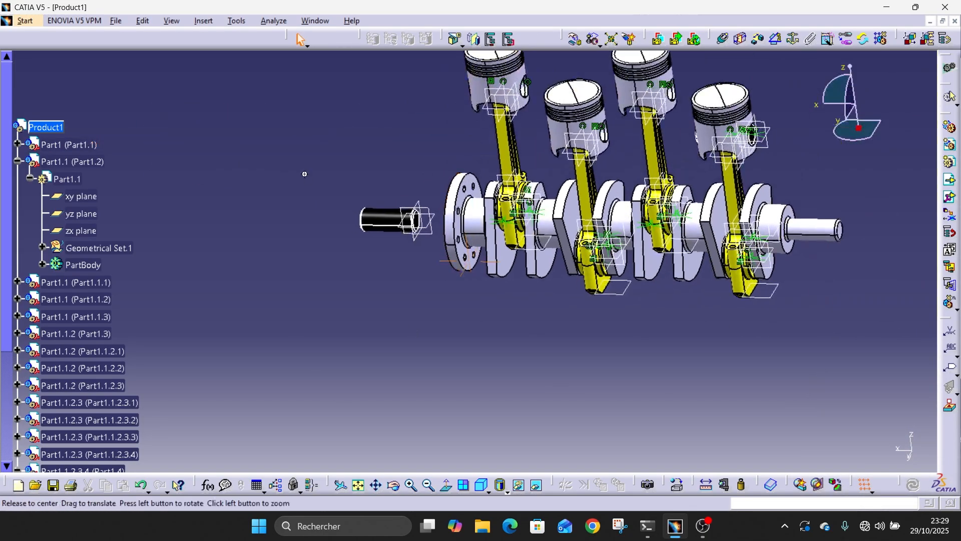
{"action": "middle_click_drag", "start_coordinate": [305, 172], "coordinate": [514, 357]}
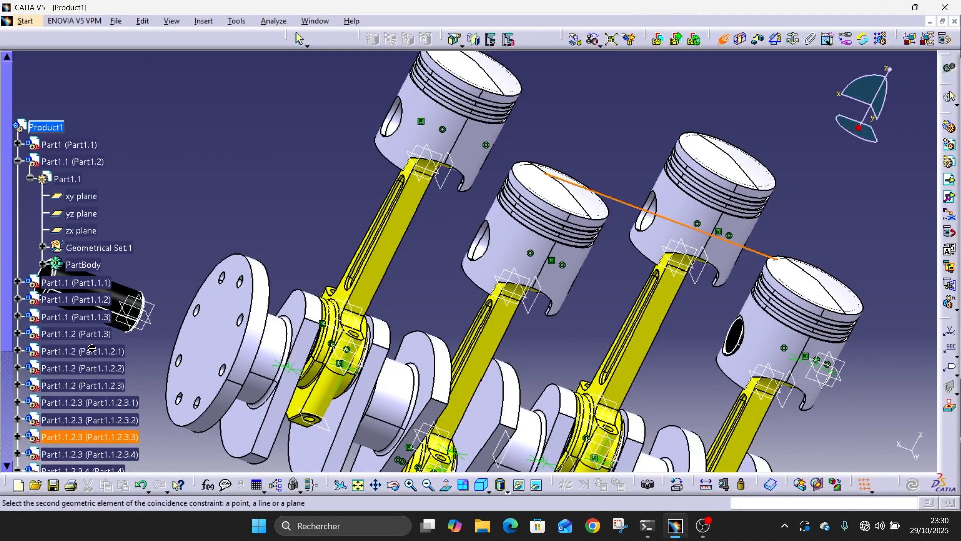
{"action": "left_click", "coordinate": [123, 299]}
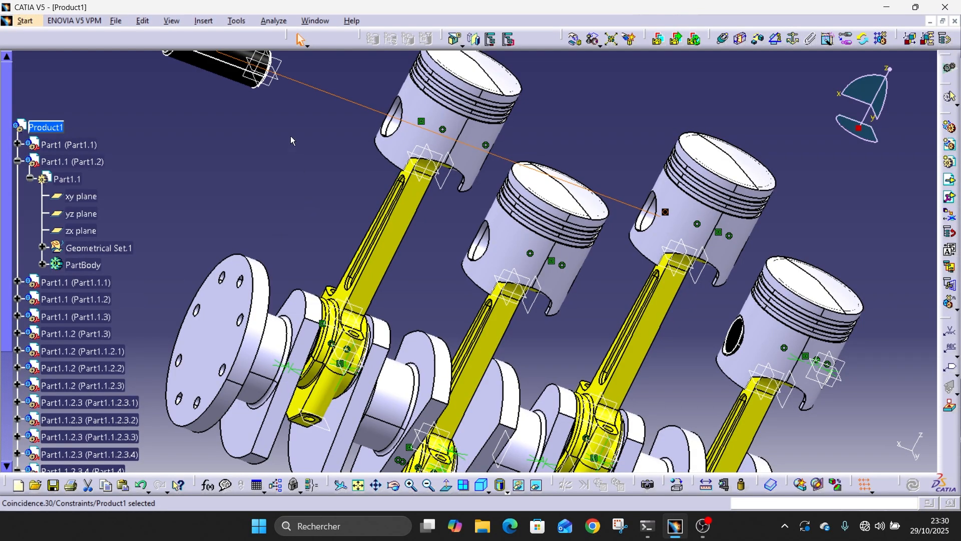
Step: Add an offset constraint of -22 mm with opposite orientation between the third piston's bore face and the pin's end face
{"action": "middle_click_drag", "start_coordinate": [290, 137], "coordinate": [353, 227]}
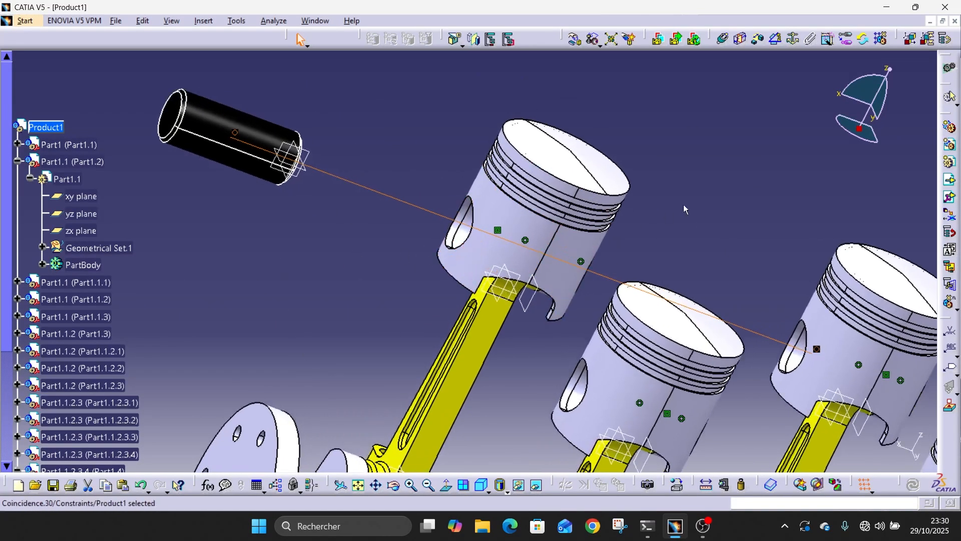
{"action": "middle_click_drag", "start_coordinate": [819, 262], "coordinate": [374, 206]}
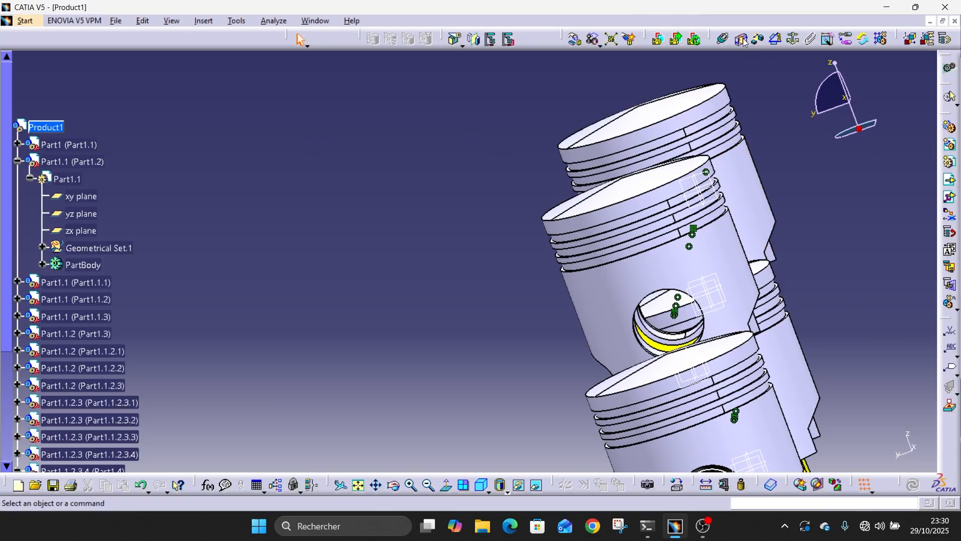
{"action": "left_click", "coordinate": [661, 335]}
{"action": "middle_click_drag", "start_coordinate": [453, 263], "coordinate": [701, 385]}
{"action": "left_click", "coordinate": [229, 151]}
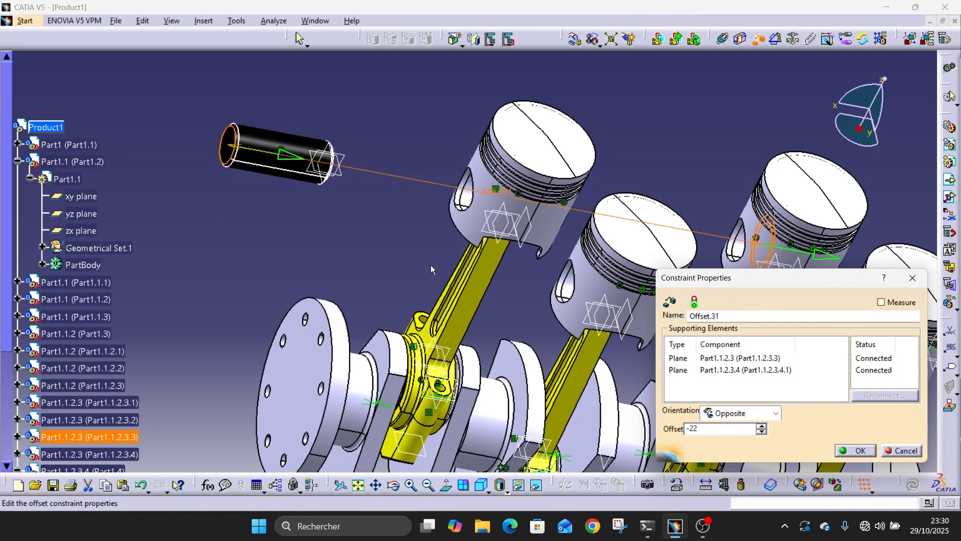
{"action": "left_click", "coordinate": [846, 451]}
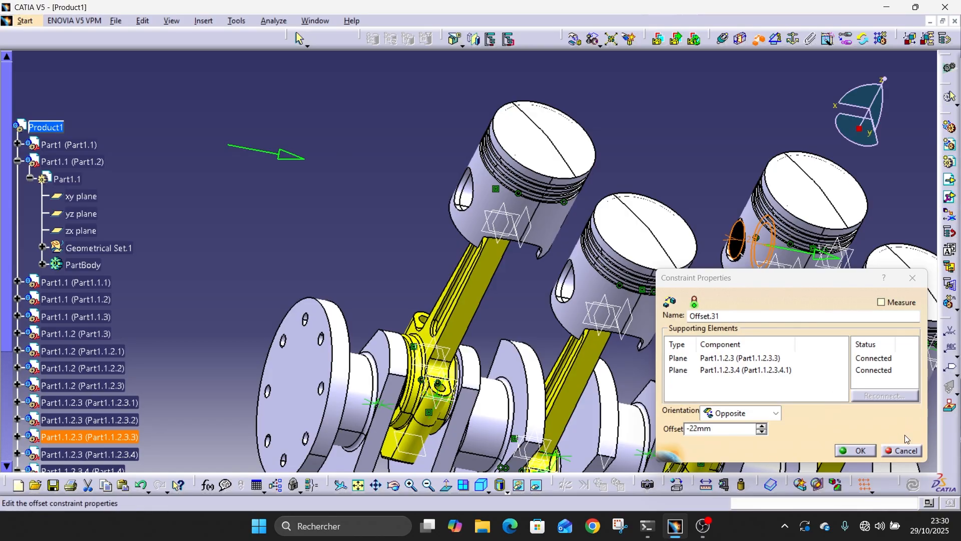
{"action": "left_click", "coordinate": [742, 40]}
{"action": "mouse_move", "coordinate": [554, 278]}
{"action": "middle_mouse_down"}
{"action": "mouse_move", "coordinate": [545, 286]}
{"action": "mouse_move", "coordinate": [554, 282]}
{"action": "middle_mouse_up"}
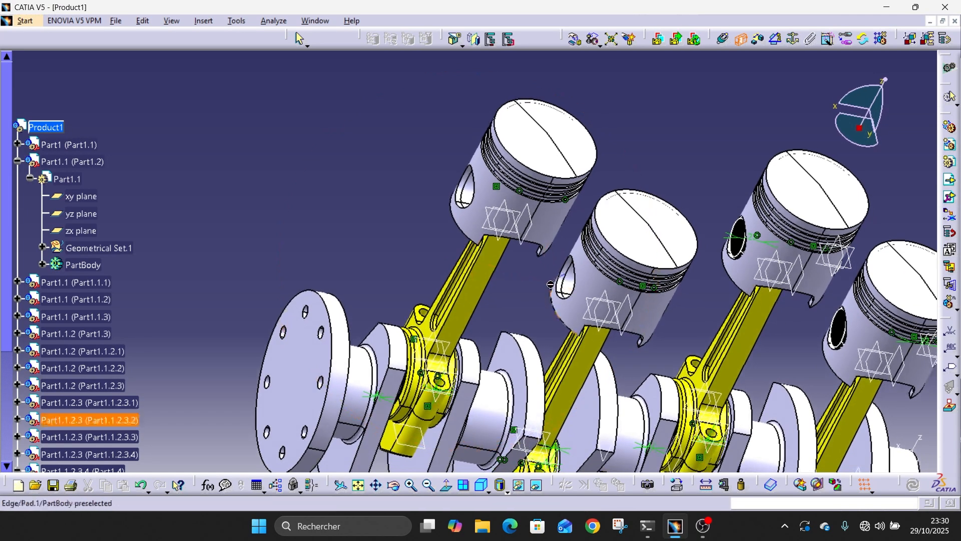
{"action": "left_click", "coordinate": [746, 40]}
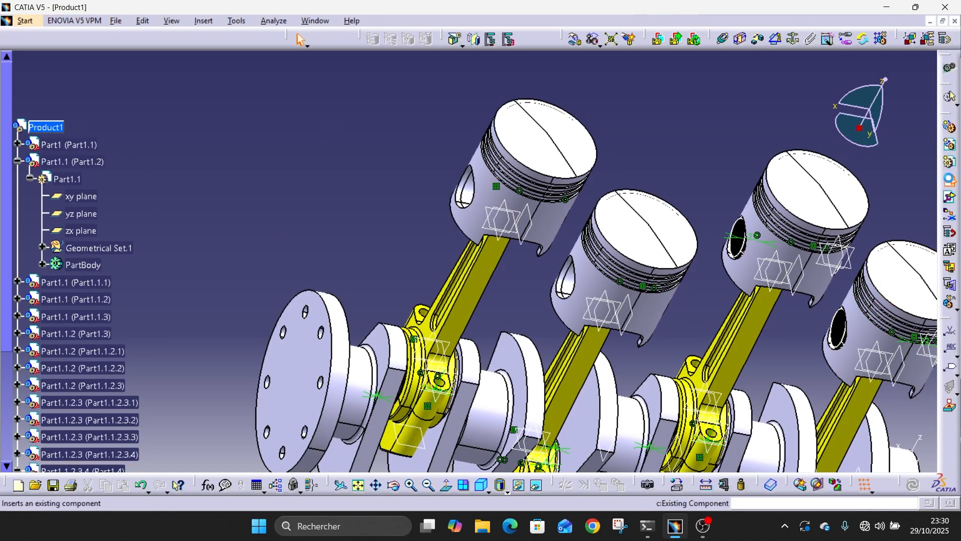
Step: Insert the existing Piston Pin part from the ENGIN folder into Product1 and dismiss the incident report
{"action": "left_click", "coordinate": [37, 128]}
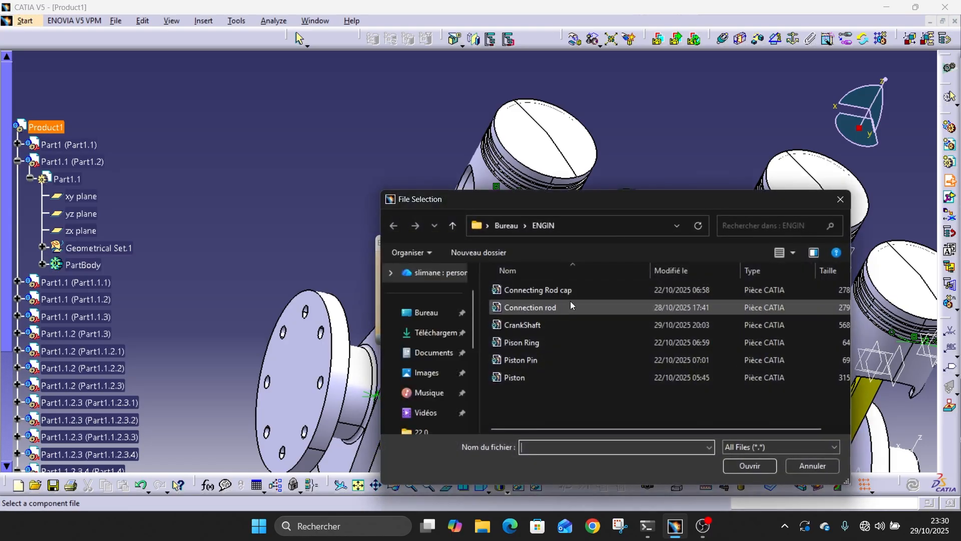
{"action": "double_click", "coordinate": [521, 360]}
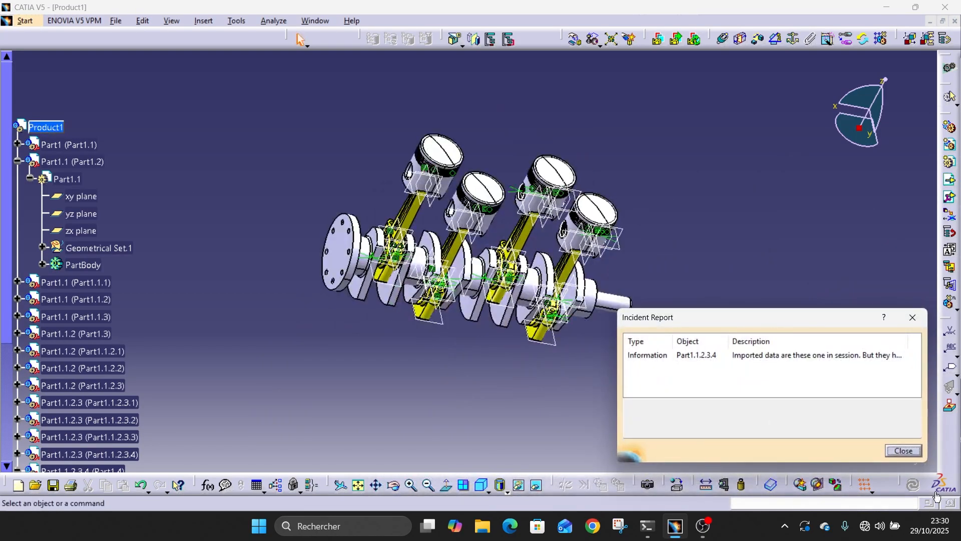
{"action": "left_click", "coordinate": [899, 453]}
Step: Move the newly inserted piston pin along the X axis out past the crankshaft's flanged end
{"action": "middle_click_drag", "start_coordinate": [554, 341], "coordinate": [454, 266]}
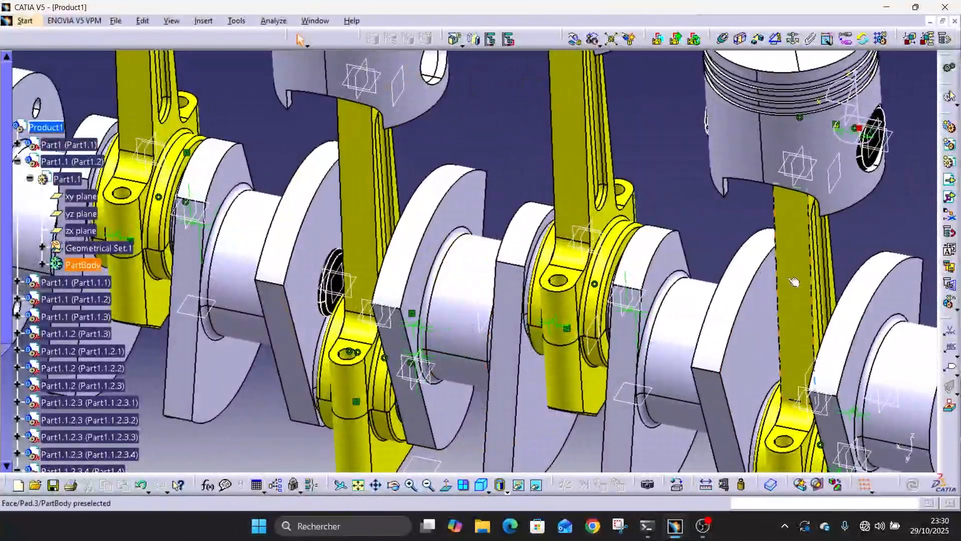
{"action": "middle_click_drag", "start_coordinate": [589, 258], "coordinate": [942, 260]}
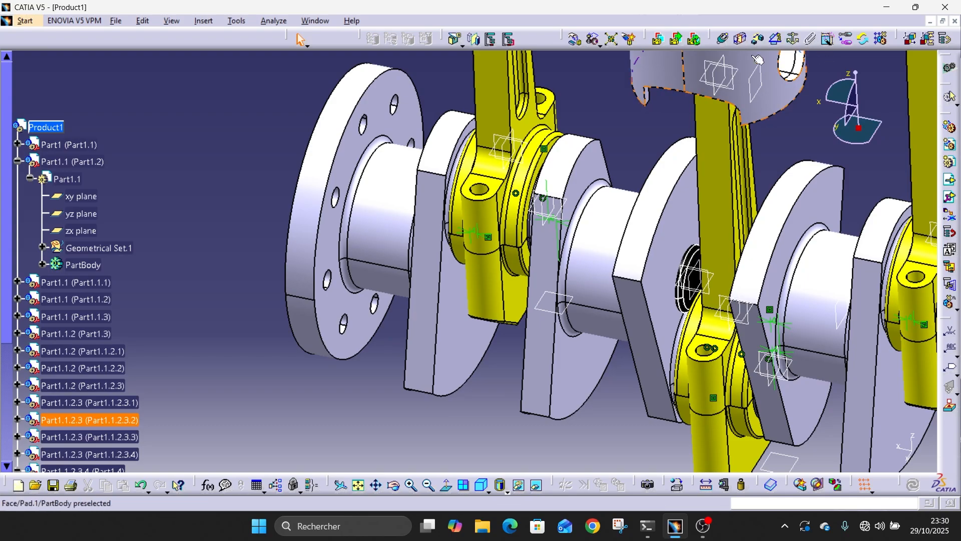
{"action": "left_click", "coordinate": [576, 36]}
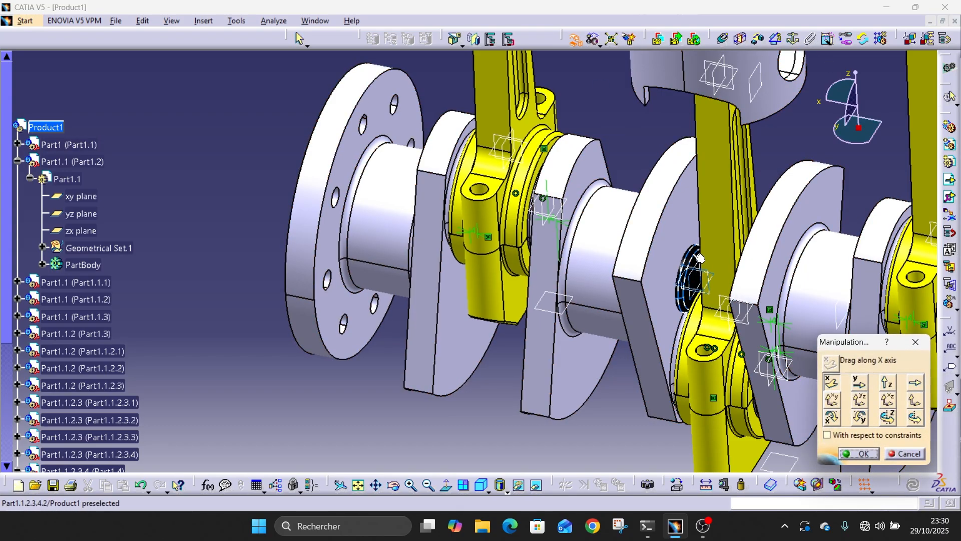
{"action": "left_click_drag", "start_coordinate": [700, 258], "coordinate": [777, 443]}
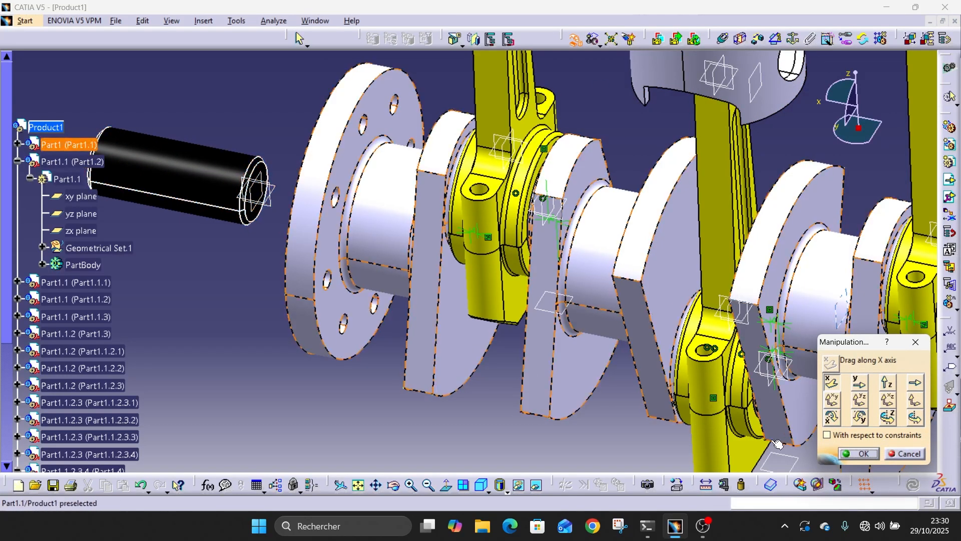
{"action": "left_click", "coordinate": [851, 454]}
Step: Add an offset constraint of -22 mm with opposite orientation between the second piston's bore face and the loose pin's end face
{"action": "middle_click_drag", "start_coordinate": [402, 243], "coordinate": [428, 363]}
{"action": "left_click", "coordinate": [407, 246]}
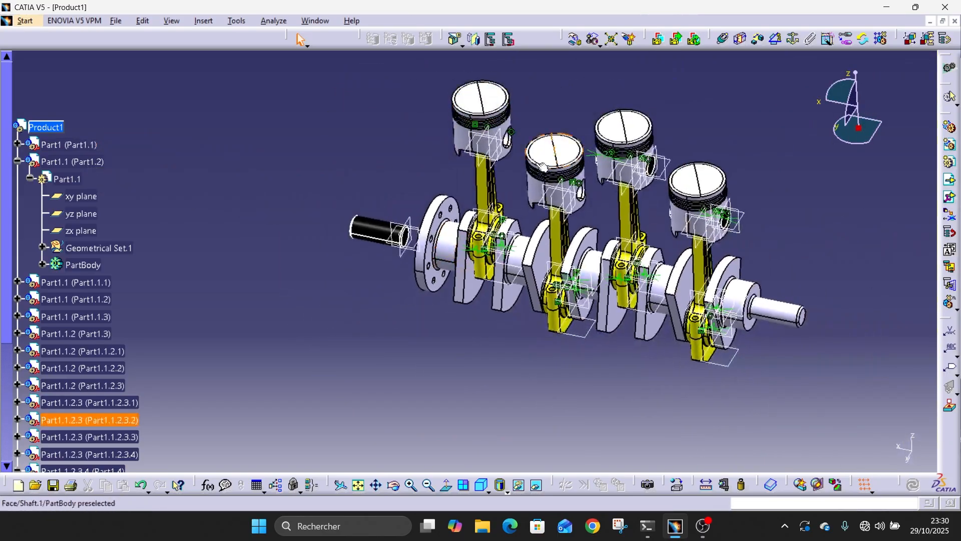
{"action": "middle_click_drag", "start_coordinate": [542, 167], "coordinate": [602, 240]}
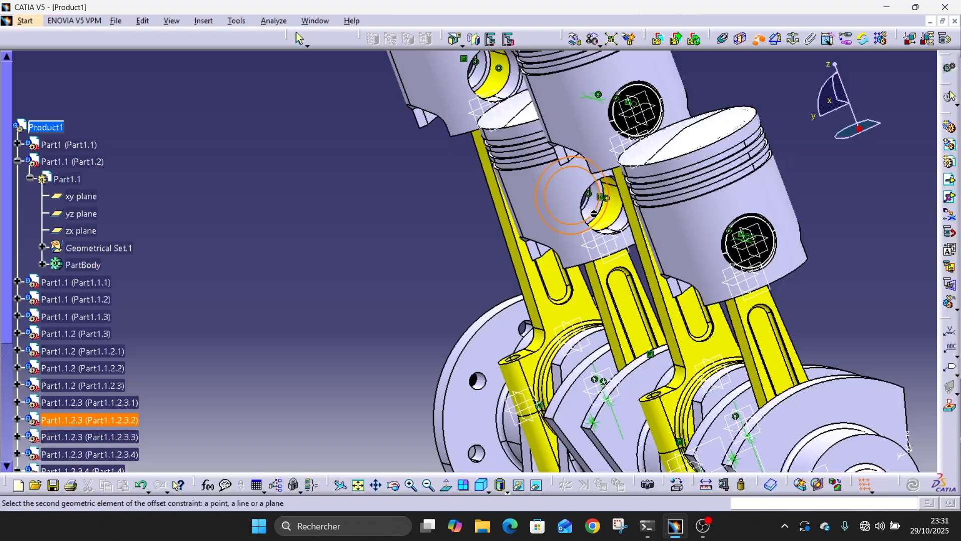
{"action": "middle_click_drag", "start_coordinate": [594, 213], "coordinate": [651, 350]}
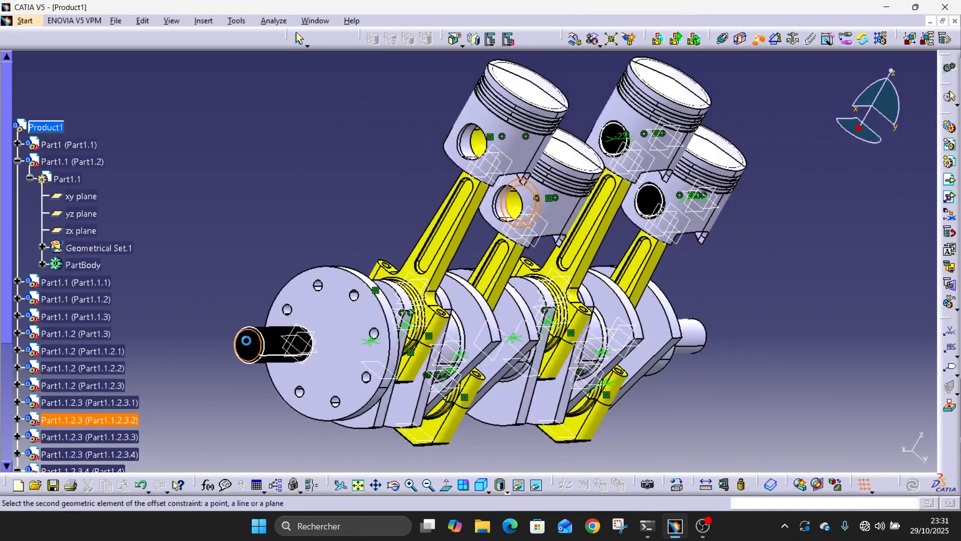
{"action": "left_click", "coordinate": [247, 342]}
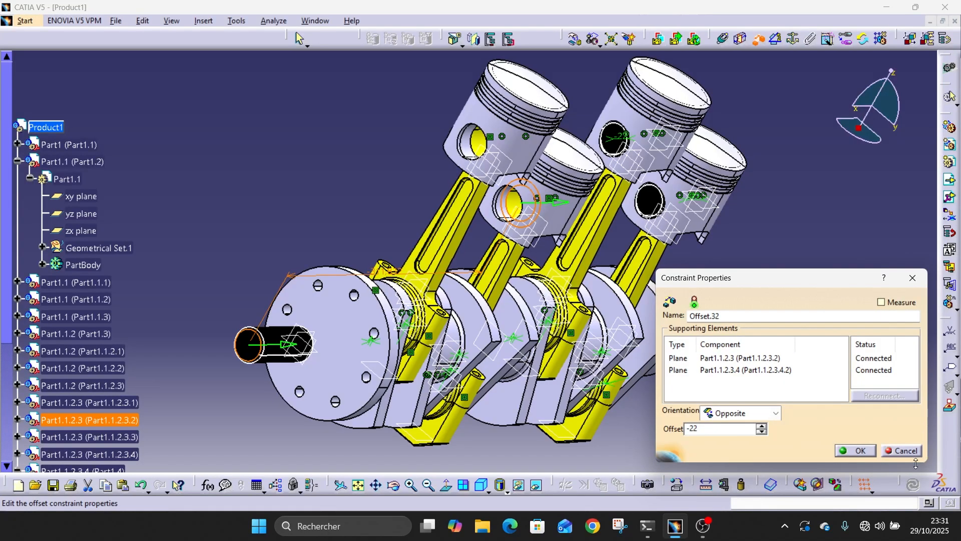
{"action": "left_click", "coordinate": [869, 455]}
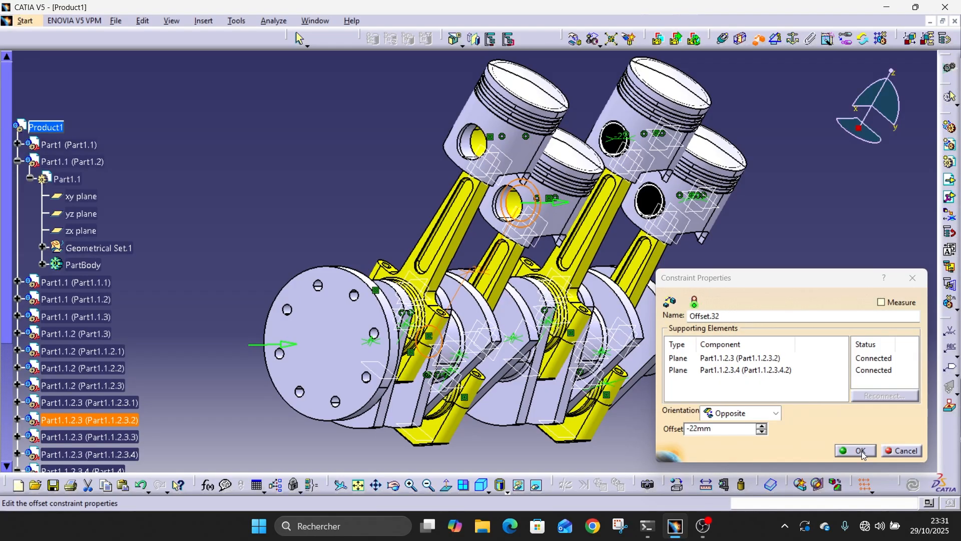
{"action": "left_click", "coordinate": [859, 451]}
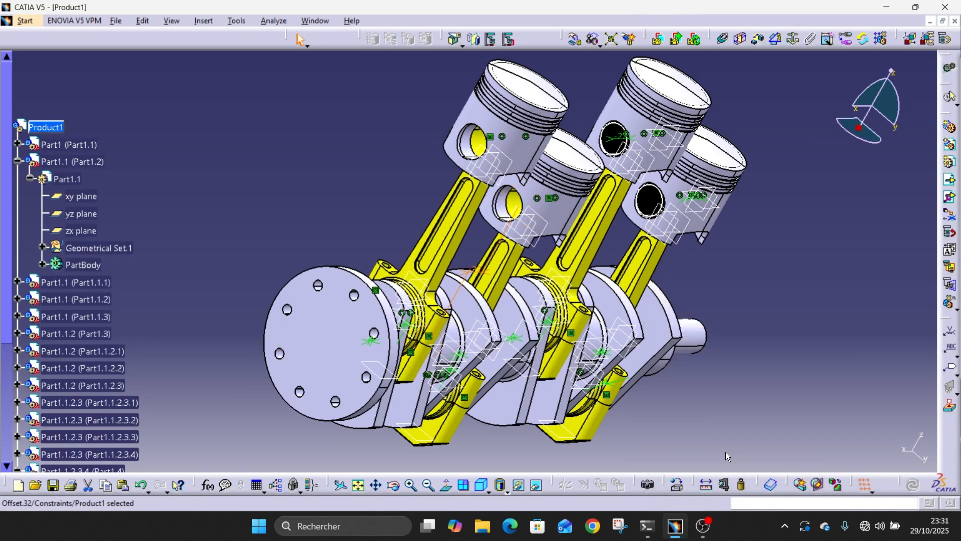
Step: Move the offset-constrained pin up along the Z axis, out of the crankshaft and closer to the second piston
{"action": "middle_click_drag", "start_coordinate": [735, 412], "coordinate": [279, 245]}
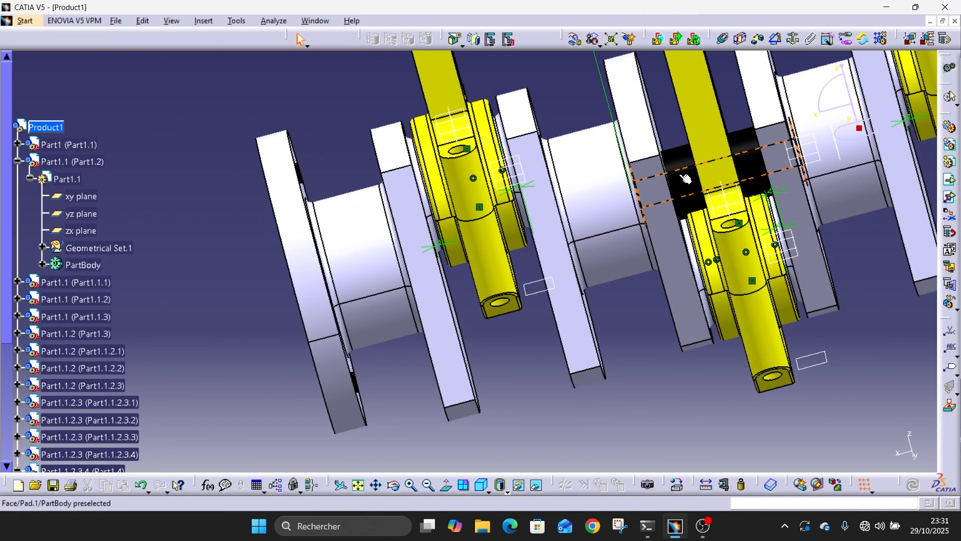
{"action": "left_click", "coordinate": [685, 179]}
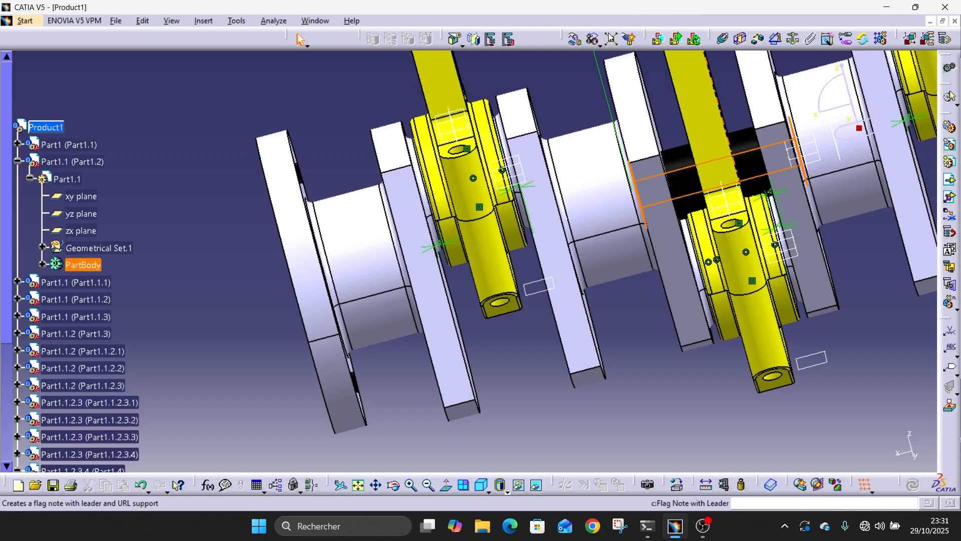
{"action": "left_click", "coordinate": [574, 39]}
{"action": "left_click", "coordinate": [887, 383]}
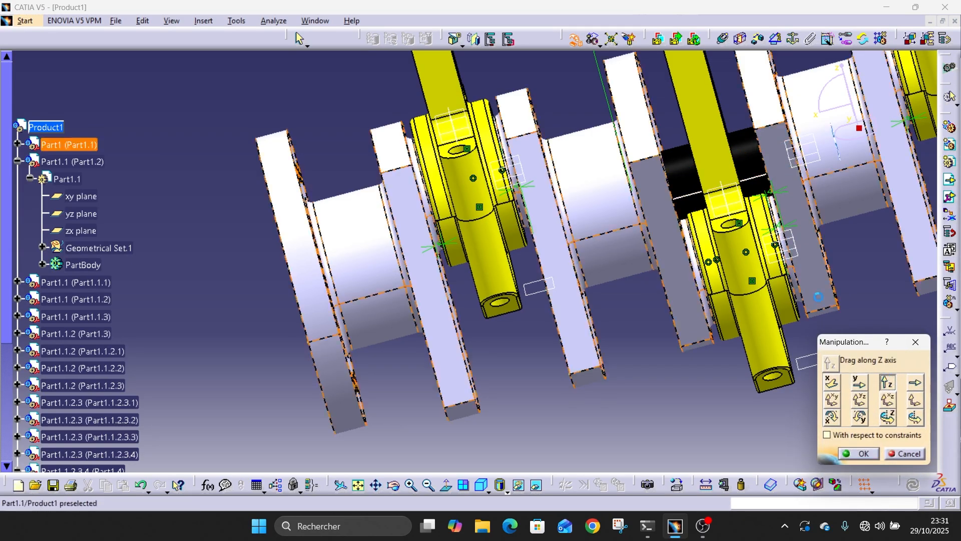
{"action": "left_click_drag", "start_coordinate": [693, 178], "coordinate": [619, 28]}
{"action": "middle_click_drag", "start_coordinate": [637, 132], "coordinate": [703, 380]}
{"action": "left_click", "coordinate": [856, 455]}
Step: Add a coincidence constraint between the pin's axis and the second piston's pin bore axis
{"action": "middle_click_drag", "start_coordinate": [588, 179], "coordinate": [717, 140]}
{"action": "left_click", "coordinate": [721, 40]}
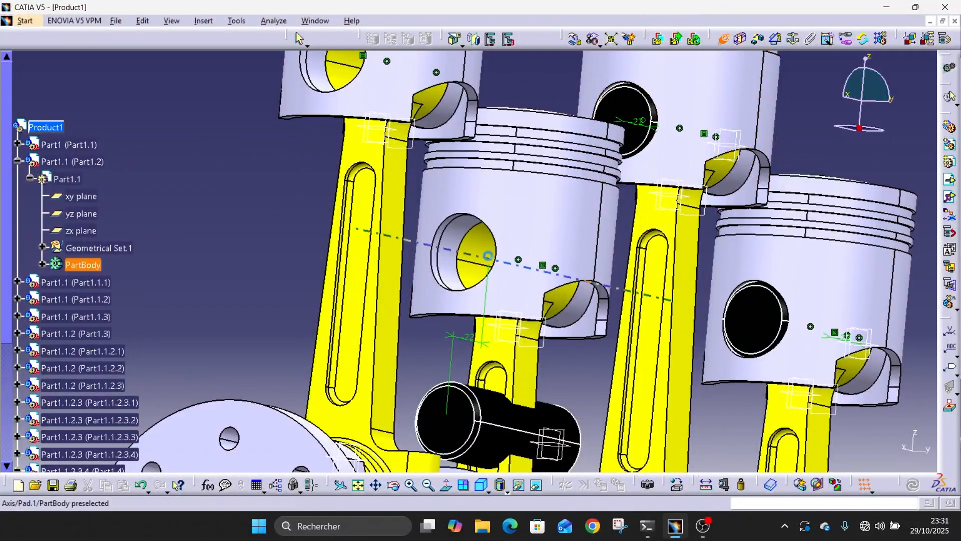
{"action": "left_click", "coordinate": [491, 441]}
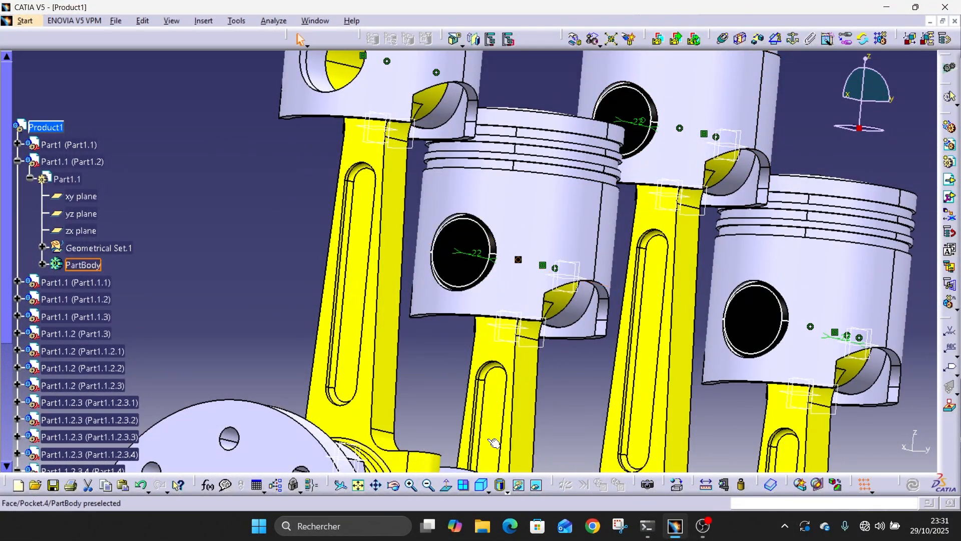
Step: Insert another Piston Pin from the ENGIN folder into Product1 for the remaining piston and dismiss the incident report
{"action": "middle_click_drag", "start_coordinate": [549, 260], "coordinate": [595, 407]}
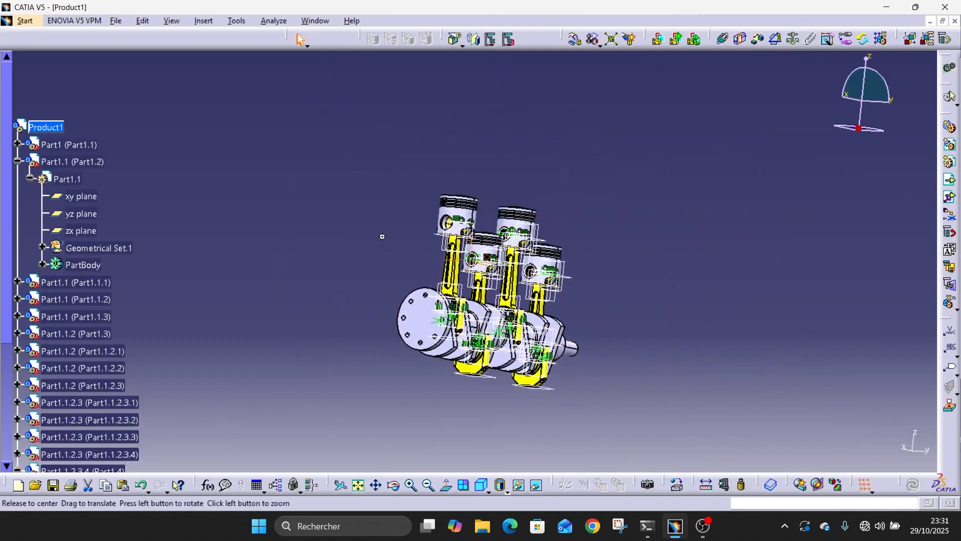
{"action": "middle_click_drag", "start_coordinate": [382, 237], "coordinate": [401, 150]}
{"action": "middle_click_drag", "start_coordinate": [543, 115], "coordinate": [701, 214]}
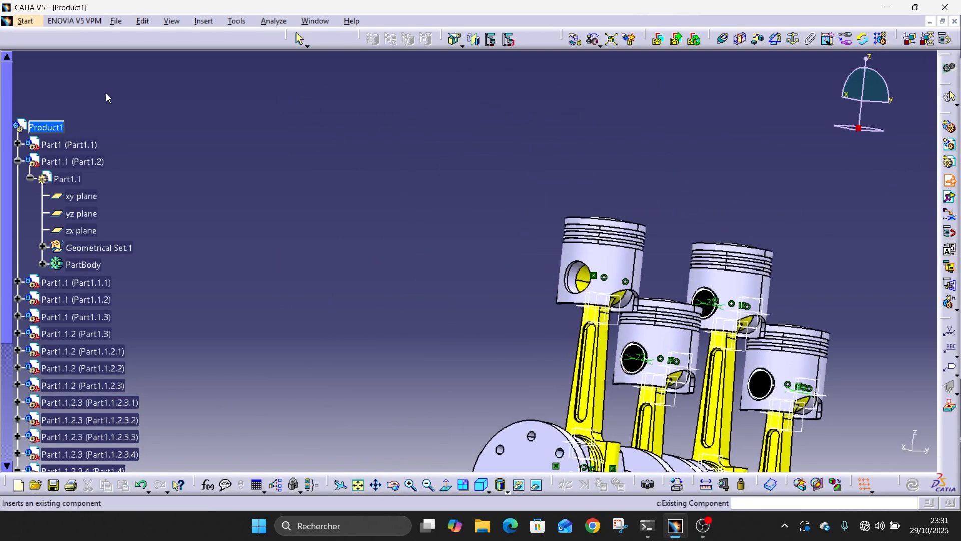
{"action": "left_click", "coordinate": [46, 128]}
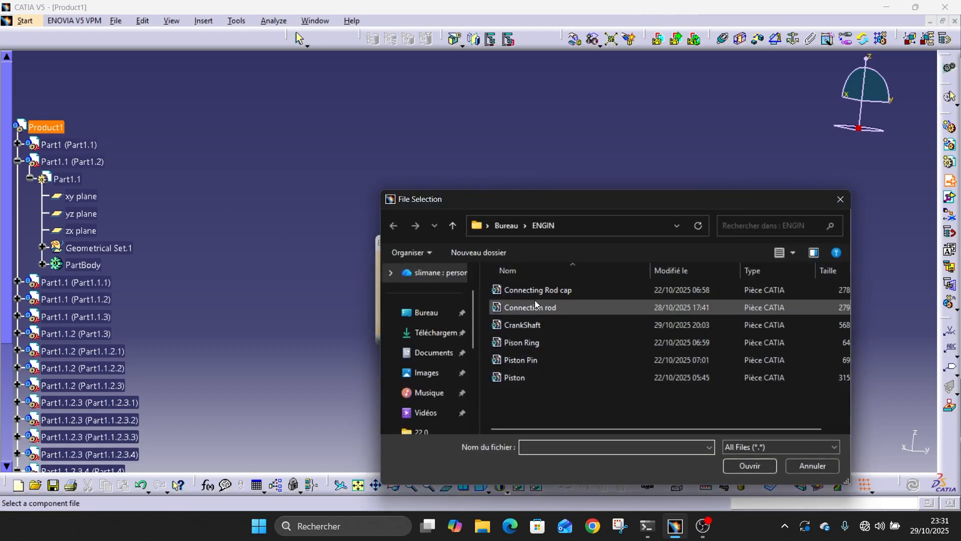
{"action": "double_click", "coordinate": [523, 361]}
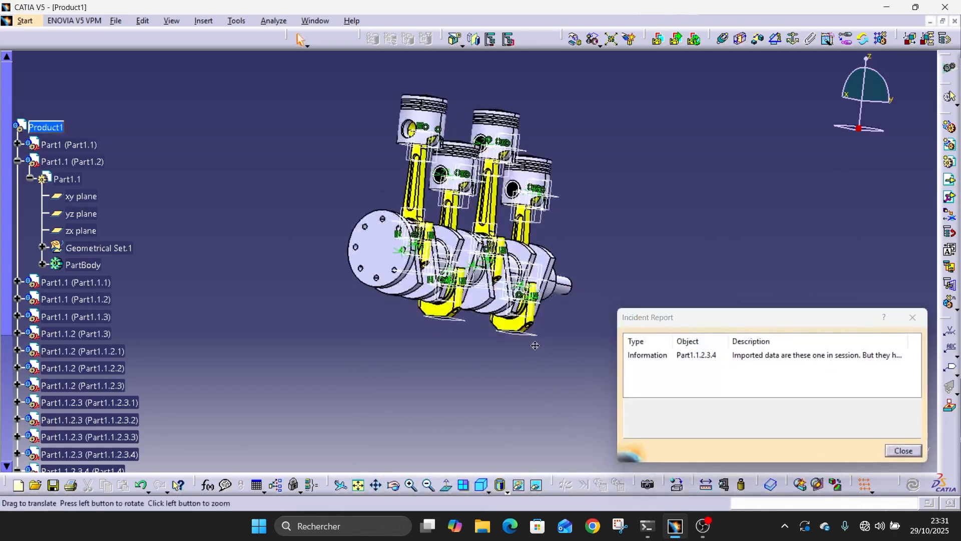
{"action": "left_click", "coordinate": [903, 454]}
Step: Move the newly inserted piston pin up along the Z axis, out of the crankshaft and close to the pistons
{"action": "scroll", "coordinate": [348, 172], "scroll_direction": "up", "scroll_amount": 1}
{"action": "middle_click_drag", "start_coordinate": [348, 172], "coordinate": [357, 70]}
{"action": "middle_click_drag", "start_coordinate": [484, 115], "coordinate": [312, 225]}
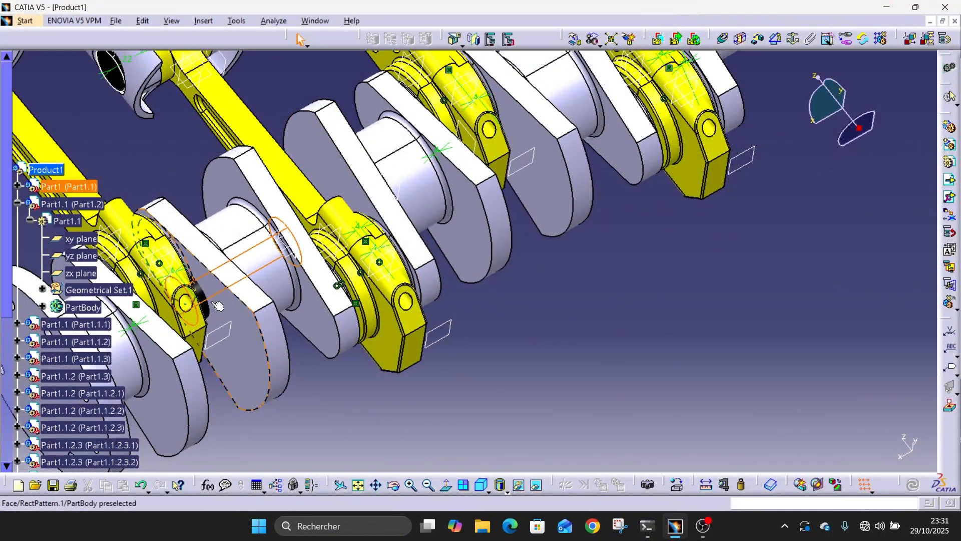
{"action": "middle_click_drag", "start_coordinate": [208, 304], "coordinate": [598, 167]}
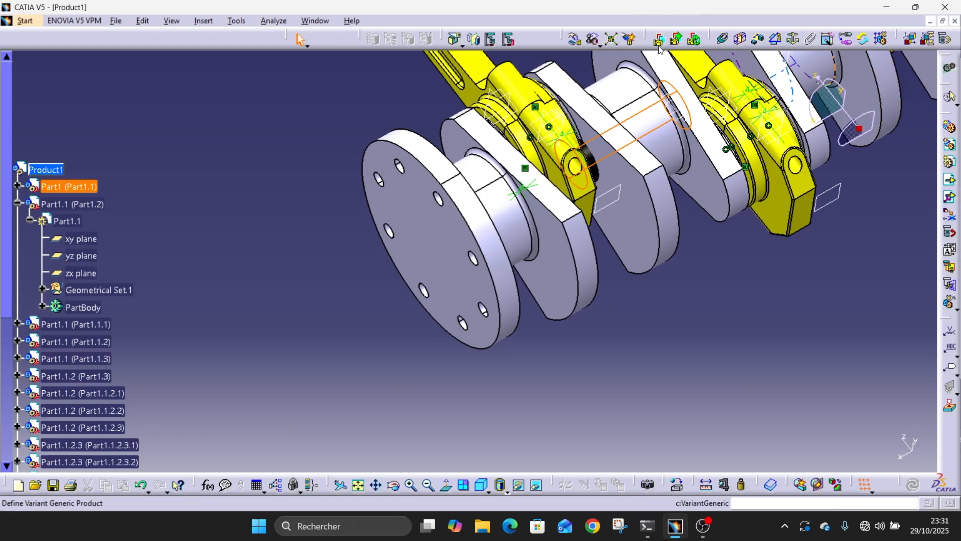
{"action": "left_click", "coordinate": [575, 41]}
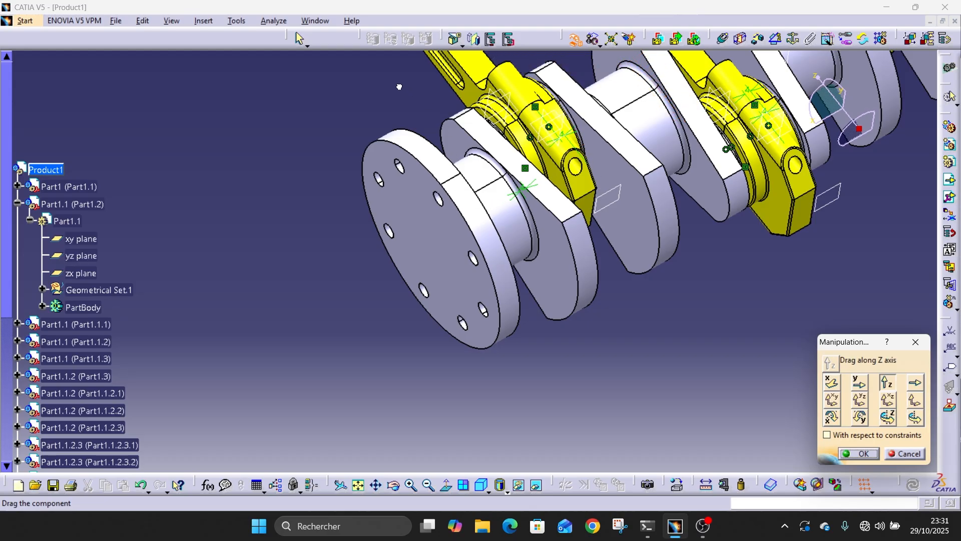
{"action": "middle_click_drag", "start_coordinate": [675, 137], "coordinate": [862, 461]}
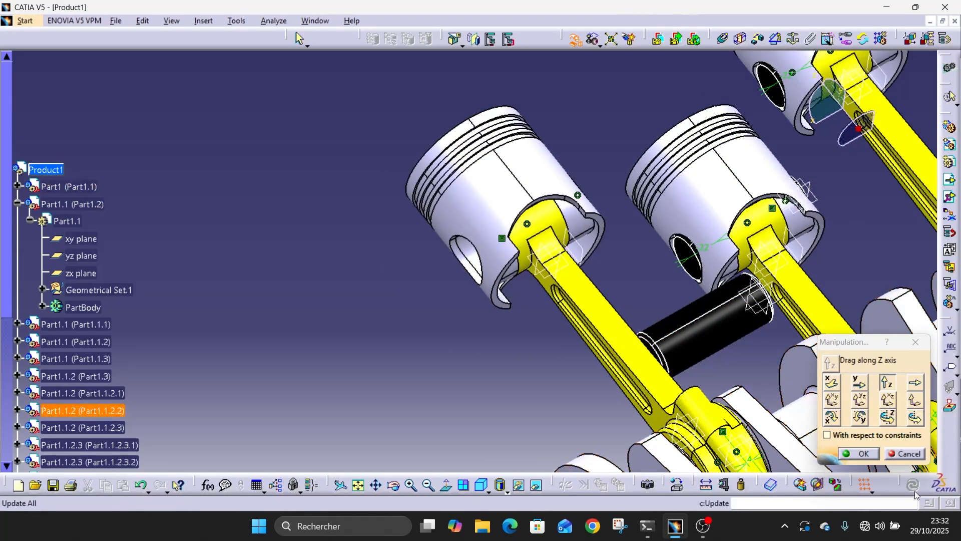
{"action": "left_click", "coordinate": [861, 453]}
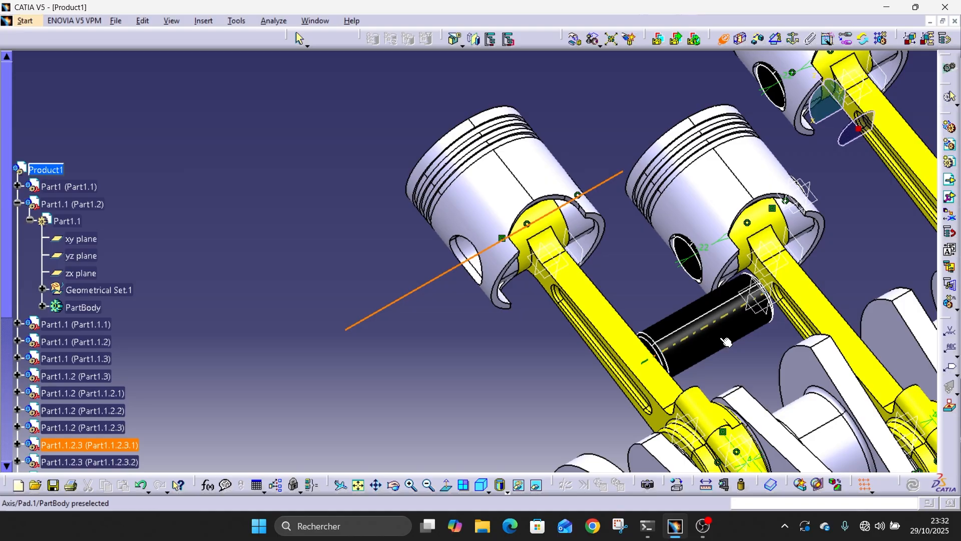
Step: Try a coincidence constraint between the loose pin's axis and the last piston's bore axis, and undo it
{"action": "middle_click_drag", "start_coordinate": [620, 66], "coordinate": [636, 76]}
{"action": "middle_click_drag", "start_coordinate": [481, 199], "coordinate": [865, 204]}
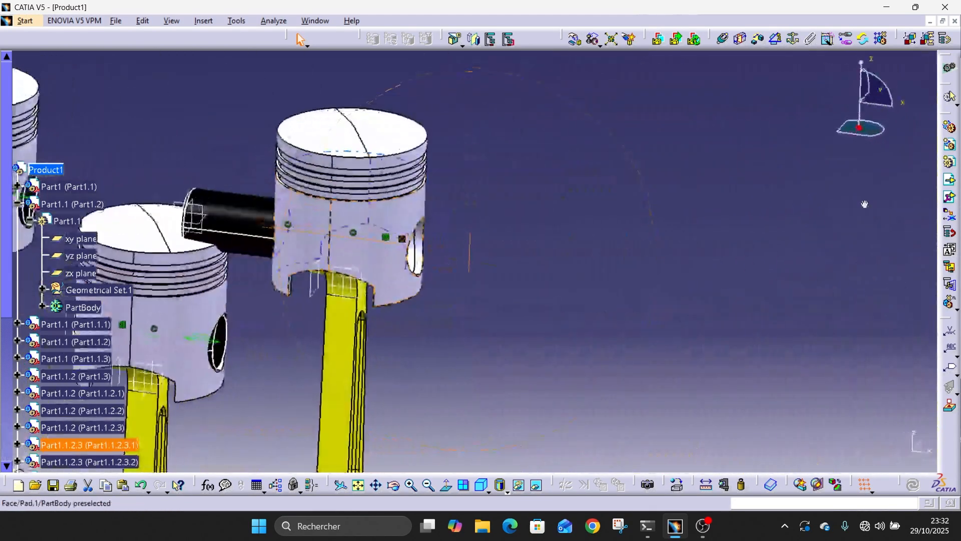
{"action": "middle_click_drag", "start_coordinate": [317, 250], "coordinate": [409, 255]}
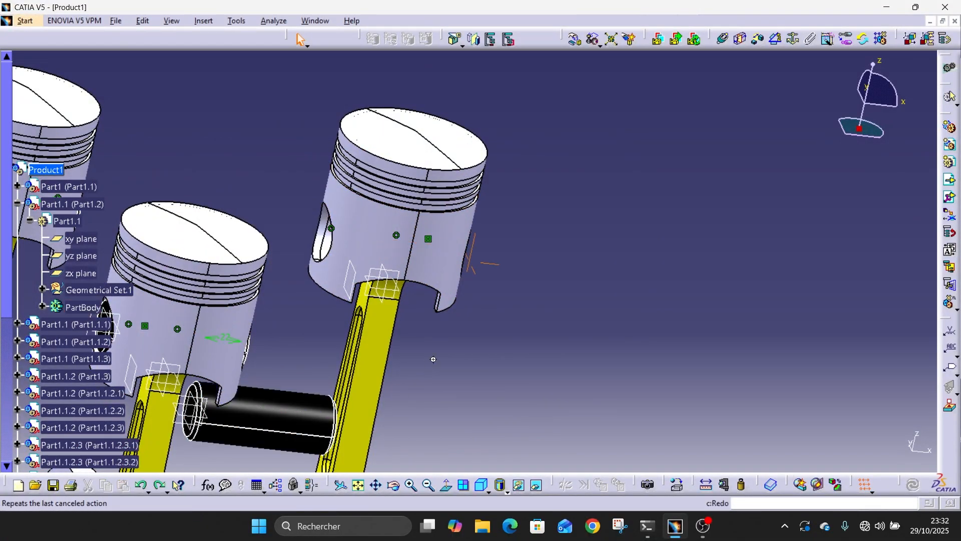
{"action": "middle_click_drag", "start_coordinate": [434, 359], "coordinate": [339, 351]}
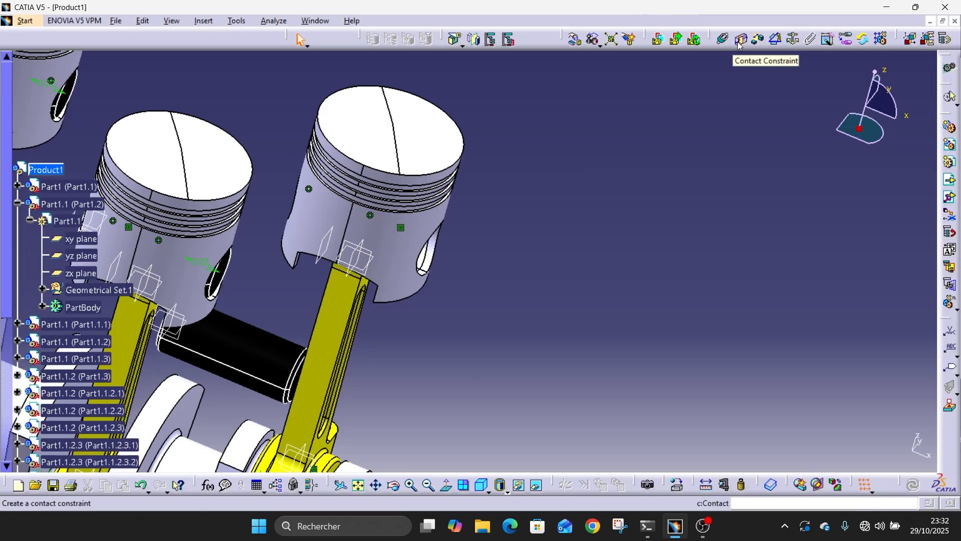
{"action": "left_click", "coordinate": [740, 45]}
{"action": "middle_click_drag", "start_coordinate": [500, 304], "coordinate": [280, 371]}
{"action": "left_click", "coordinate": [359, 353]}
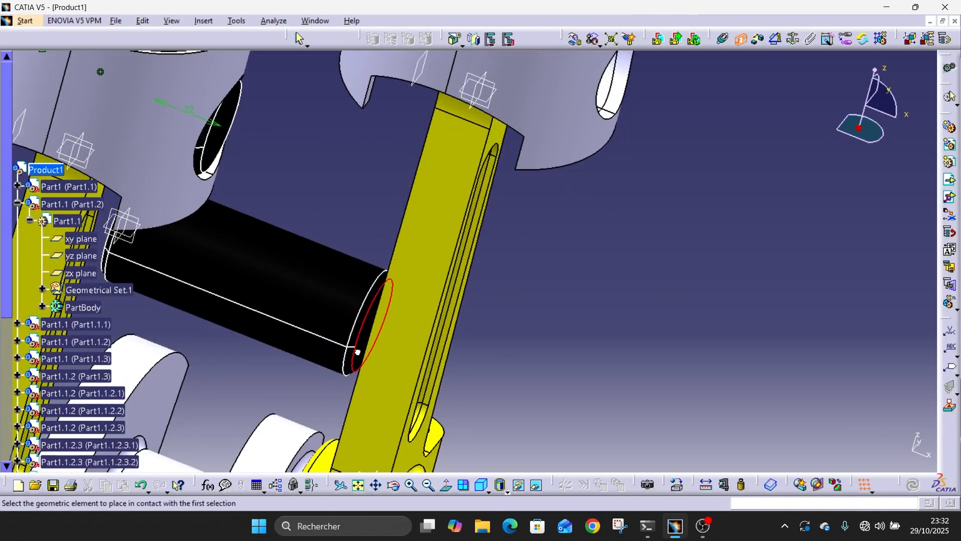
{"action": "middle_click_drag", "start_coordinate": [336, 189], "coordinate": [548, 339]}
{"action": "middle_click_drag", "start_coordinate": [618, 264], "coordinate": [597, 315]}
{"action": "left_click", "coordinate": [740, 39]}
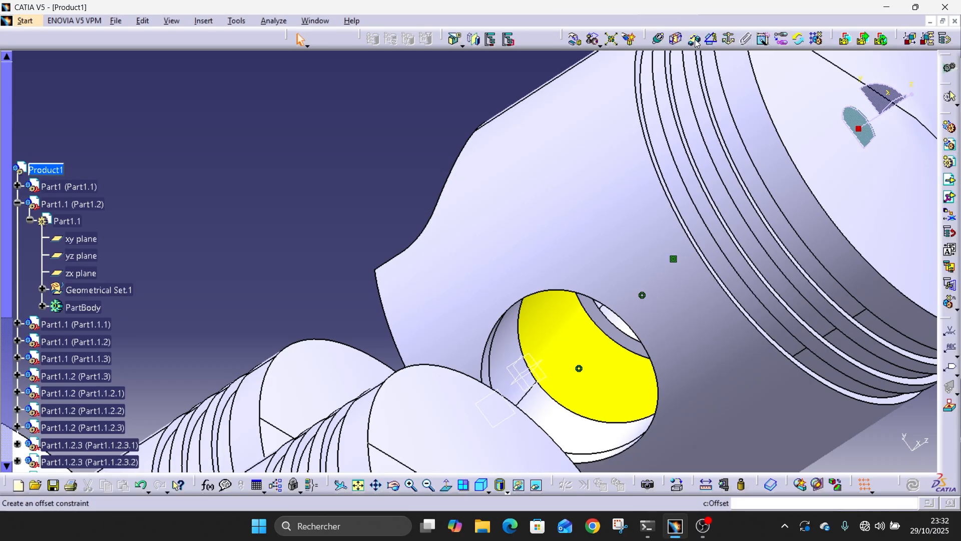
Step: Add an offset constraint of -22 mm with opposite orientation between the last piston's inner bore face and the loose pin's end face
{"action": "left_click", "coordinate": [693, 40]}
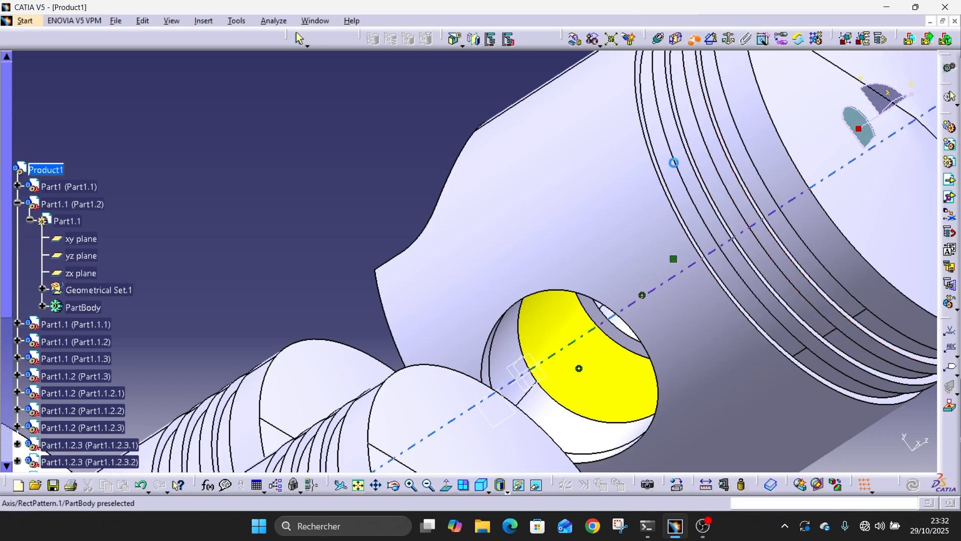
{"action": "left_click", "coordinate": [623, 341]}
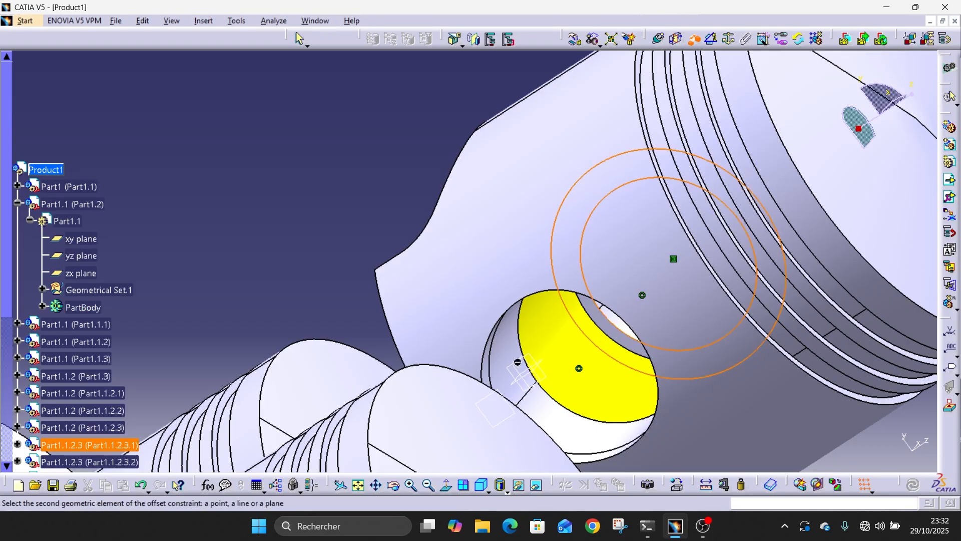
{"action": "middle_click_drag", "start_coordinate": [623, 341], "coordinate": [588, 352]}
{"action": "left_click", "coordinate": [582, 336]}
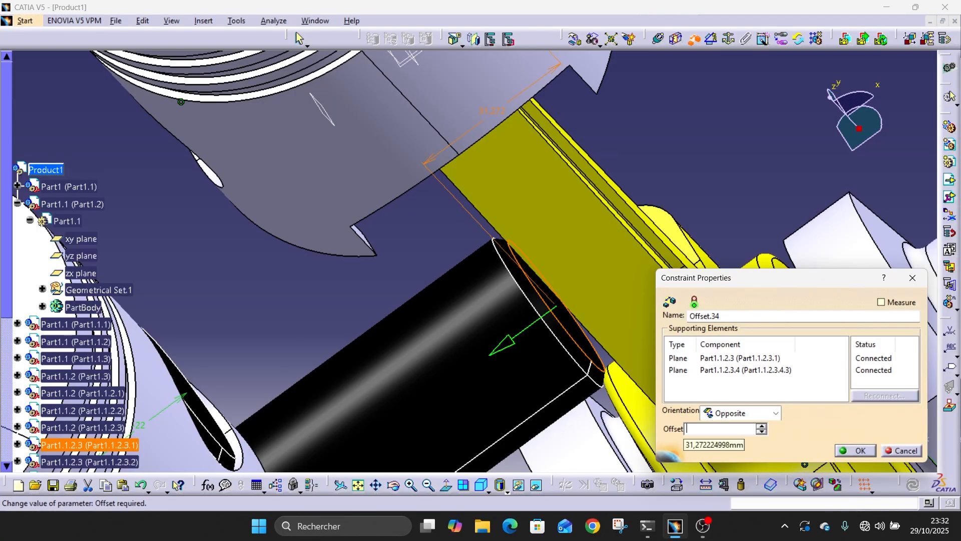
{"action": "type", "text": "-22"}
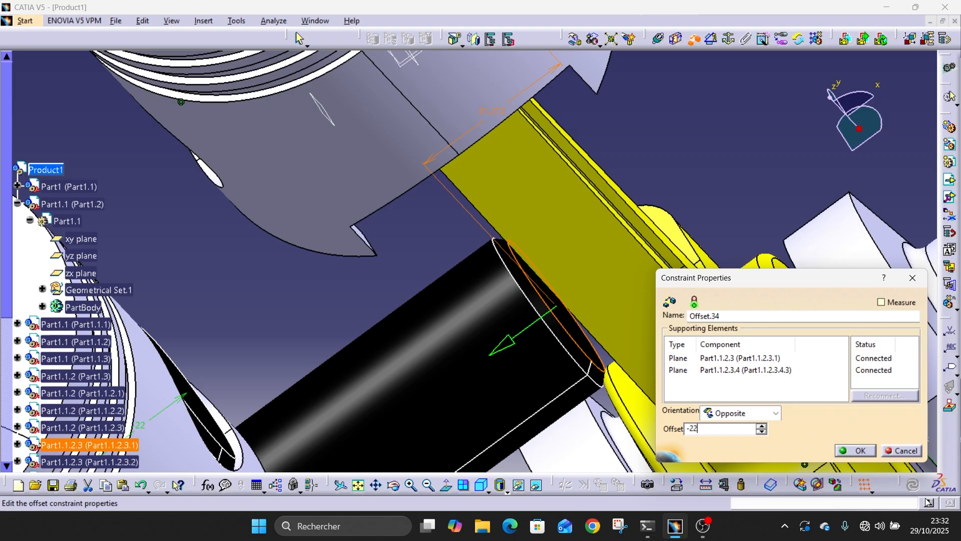
{"action": "left_click", "coordinate": [855, 449]}
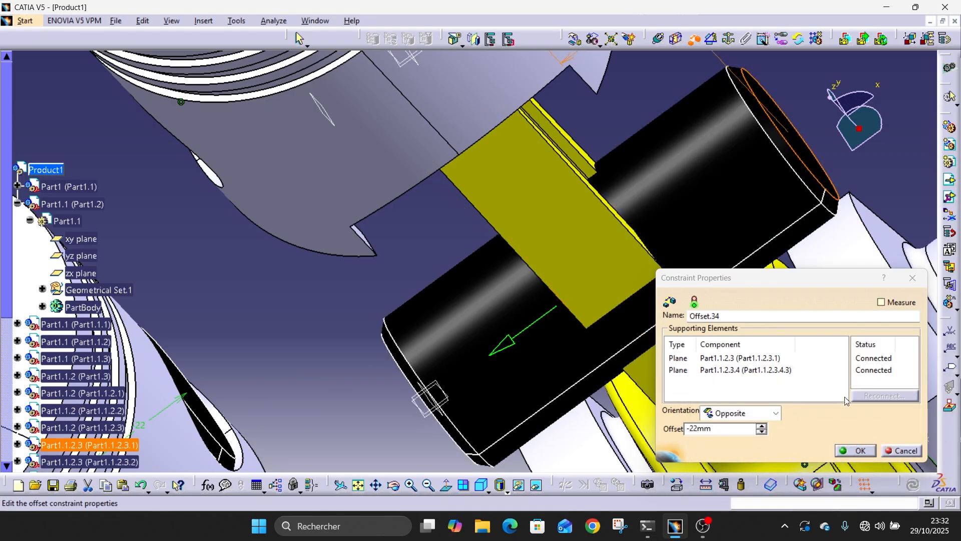
Step: Add a coincidence constraint between the loose pin's axis and the pin bore axis of the piston nearest the crankshaft flange
{"action": "middle_click_drag", "start_coordinate": [689, 226], "coordinate": [720, 304]}
{"action": "middle_click_drag", "start_coordinate": [539, 136], "coordinate": [543, 210]}
{"action": "middle_click_drag", "start_coordinate": [603, 203], "coordinate": [683, 109]}
{"action": "left_click", "coordinate": [665, 42]}
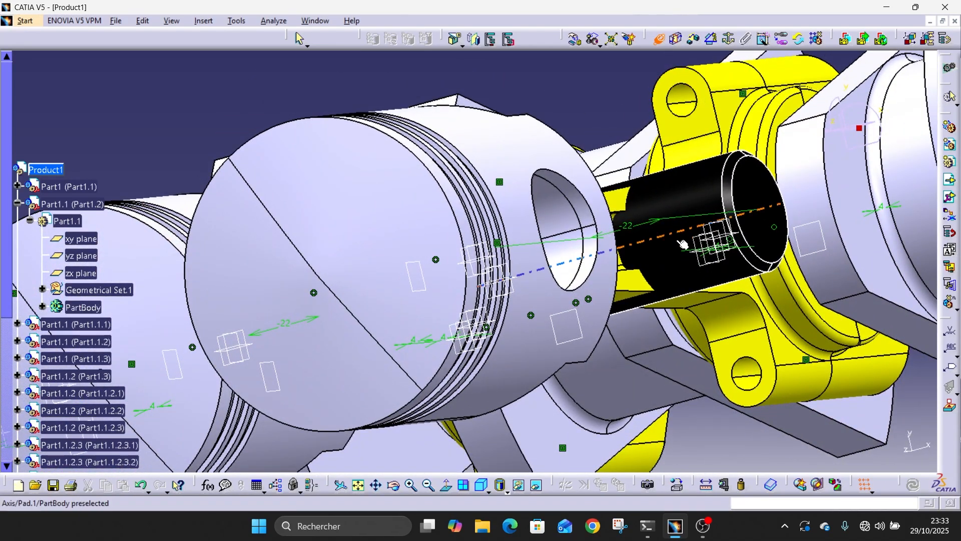
{"action": "left_click", "coordinate": [681, 240]}
{"action": "left_click", "coordinate": [558, 232]}
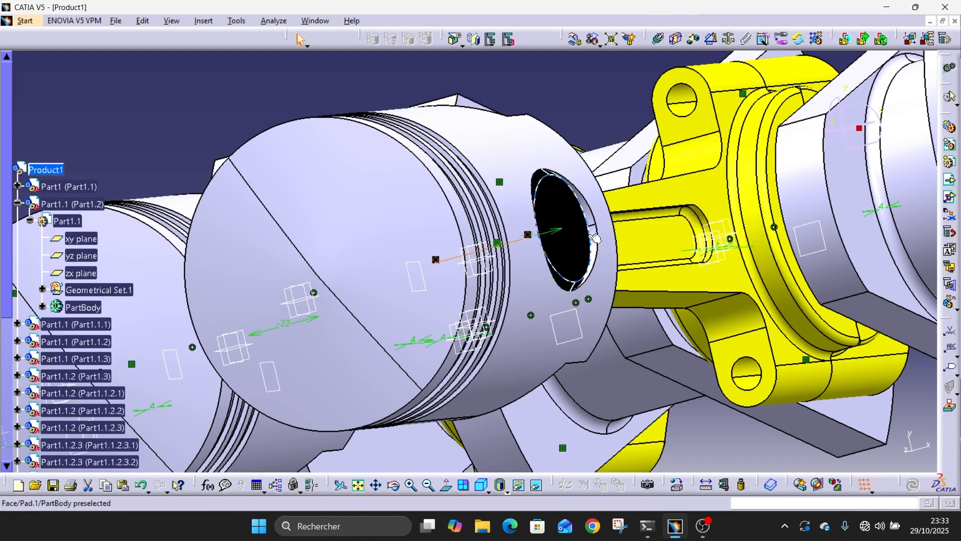
{"action": "middle_click_drag", "start_coordinate": [660, 185], "coordinate": [473, 46]}
{"action": "middle_click_drag", "start_coordinate": [464, 128], "coordinate": [540, 260]}
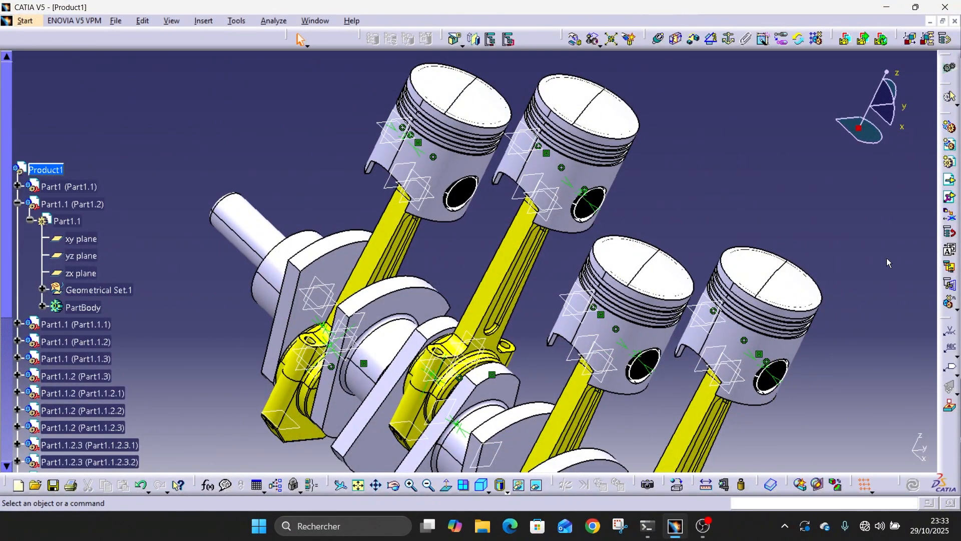
Step: Insert Pison Ring from the ENGIN folder into Product1, resolving the part number conflict by renaming the part to Piston rings
{"action": "left_click", "coordinate": [949, 181]}
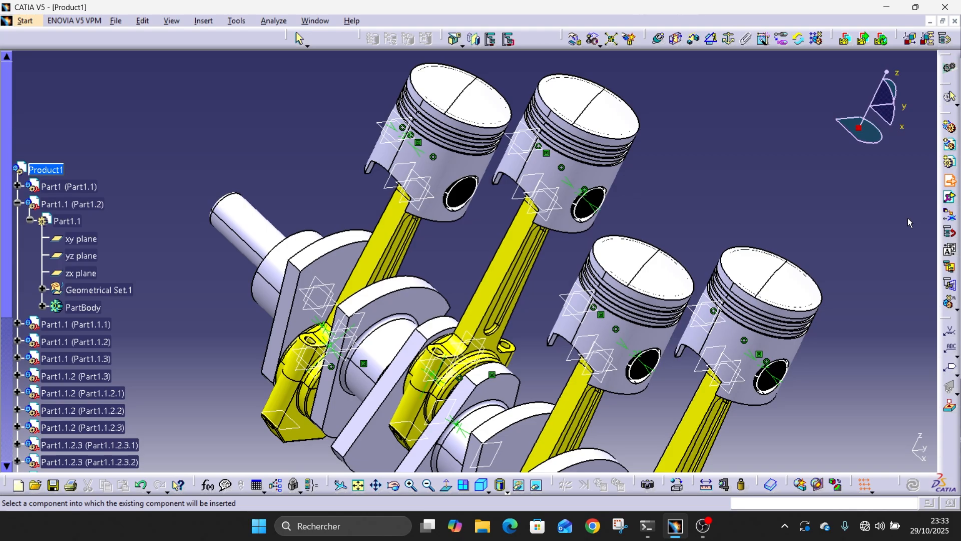
{"action": "left_click", "coordinate": [46, 169]}
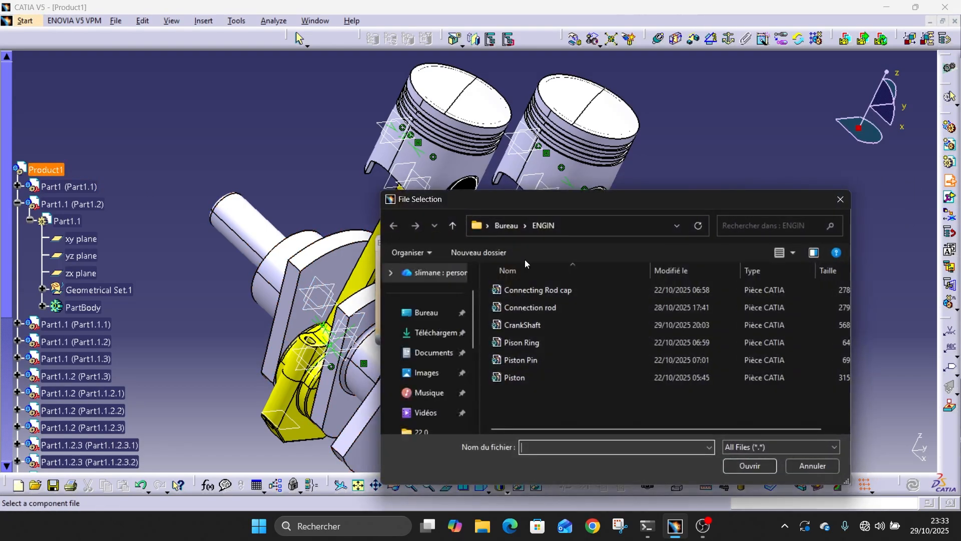
{"action": "double_click", "coordinate": [528, 344]}
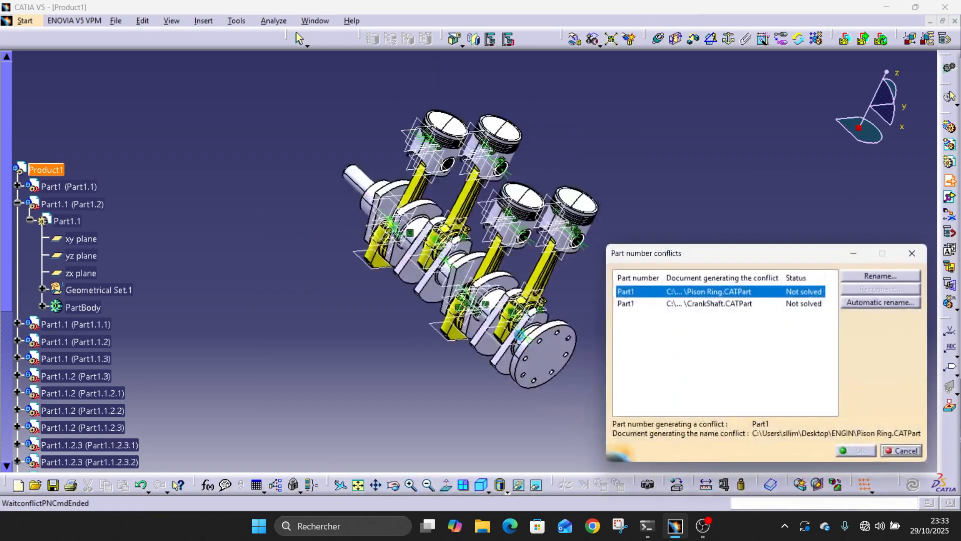
{"action": "left_click", "coordinate": [875, 275]}
{"action": "left_click", "coordinate": [898, 451]}
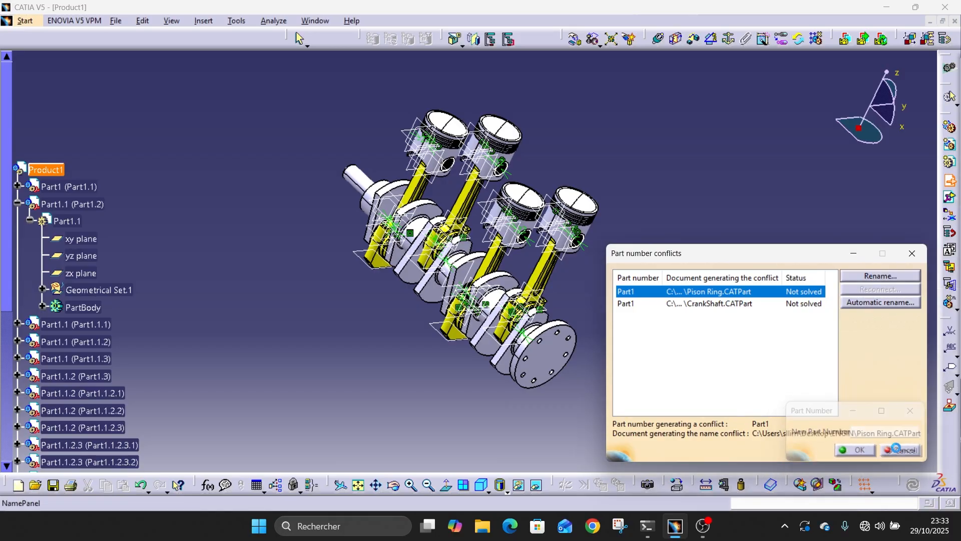
{"action": "left_click", "coordinate": [879, 276]}
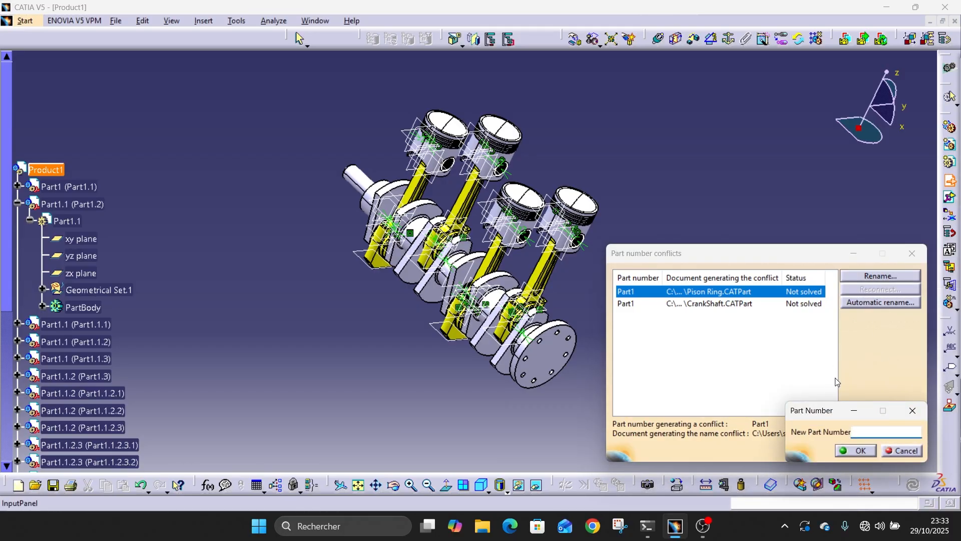
{"action": "type", "text": "Piston rings"}
{"action": "left_click", "coordinate": [861, 455]}
{"action": "left_click", "coordinate": [849, 452]}
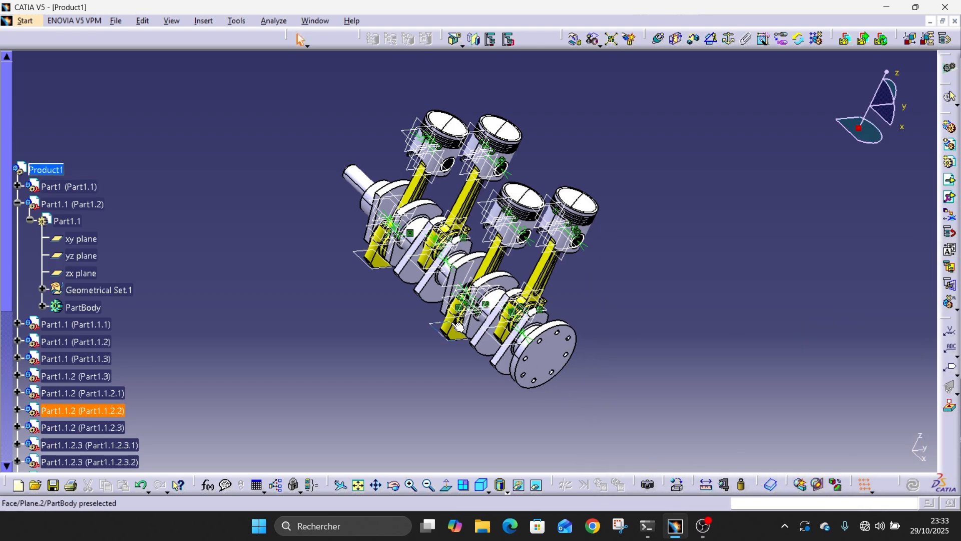
Step: Move the inserted piston ring down along the Z axis until it is clear below the crankshaft
{"action": "middle_click_drag", "start_coordinate": [454, 325], "coordinate": [450, 225]}
{"action": "middle_click_drag", "start_coordinate": [487, 284], "coordinate": [617, 200]}
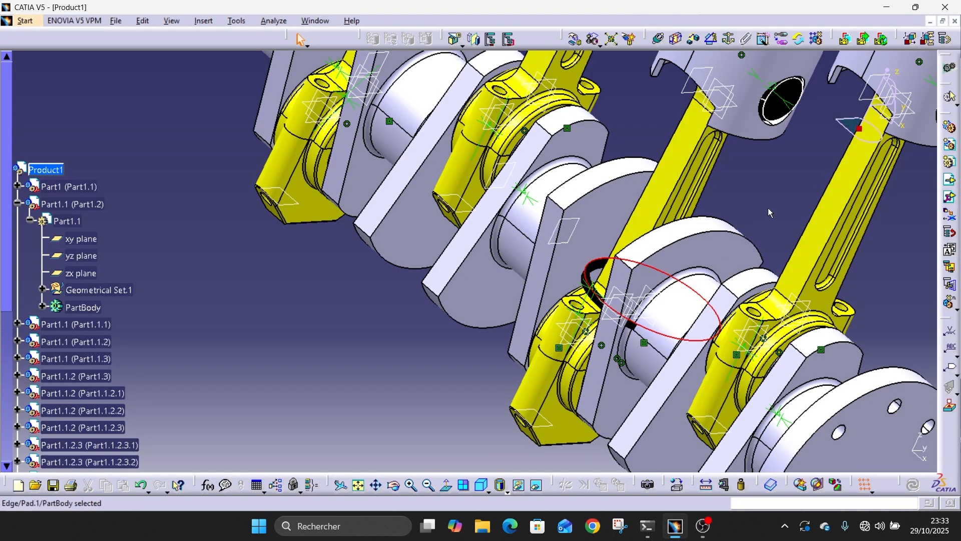
{"action": "middle_click_drag", "start_coordinate": [768, 208], "coordinate": [776, 241]}
{"action": "left_click", "coordinate": [843, 320]}
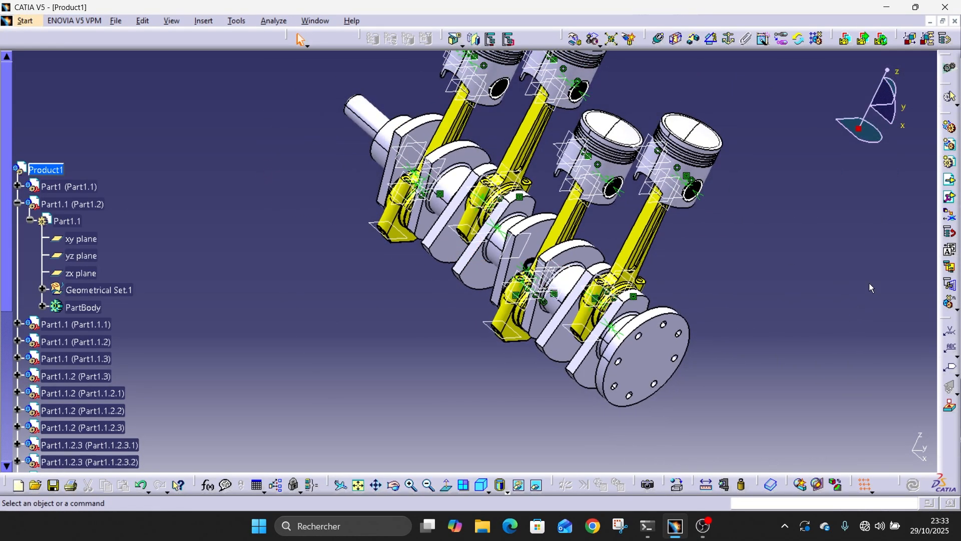
{"action": "left_click", "coordinate": [657, 43]}
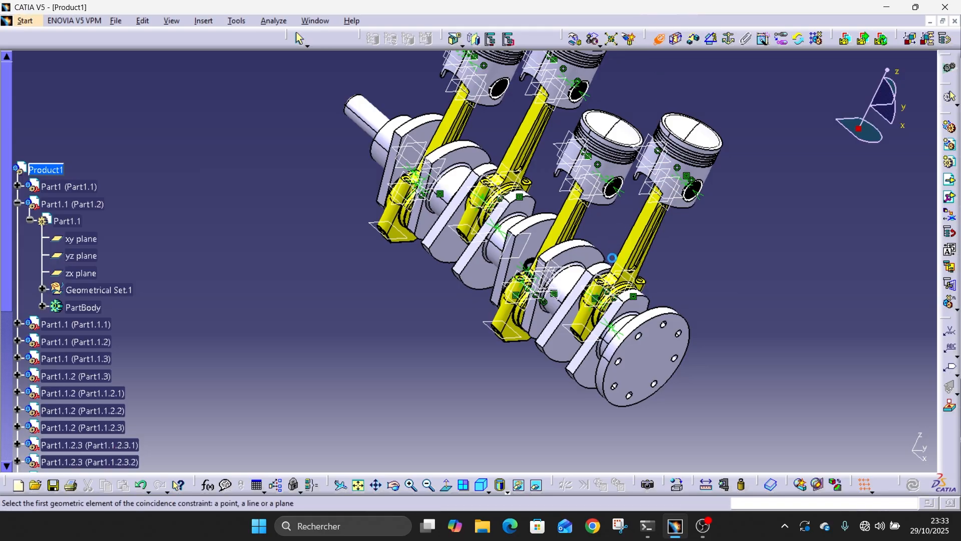
{"action": "middle_click_drag", "start_coordinate": [613, 323], "coordinate": [608, 233]}
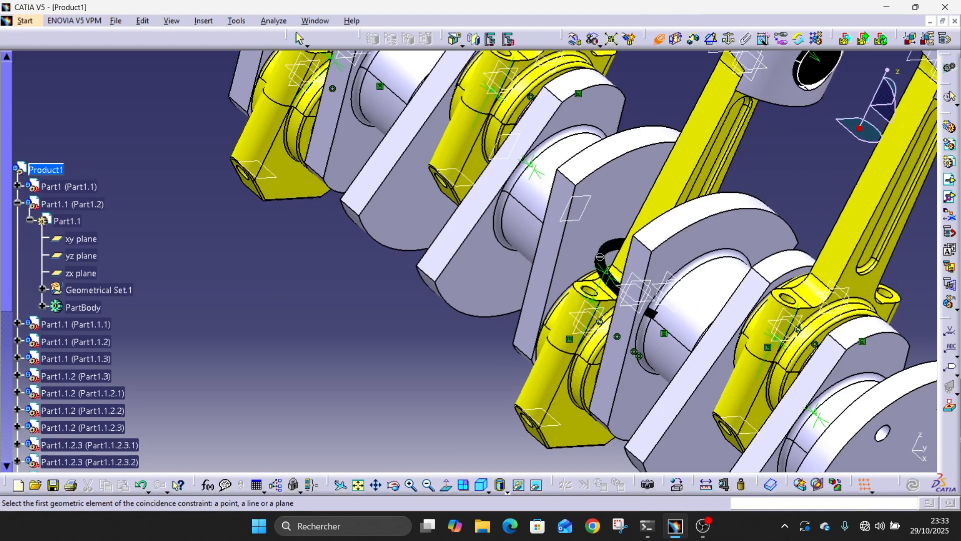
{"action": "left_click", "coordinate": [574, 39]}
{"action": "left_click_drag", "start_coordinate": [606, 263], "coordinate": [408, 479]}
{"action": "middle_click_drag", "start_coordinate": [435, 414], "coordinate": [508, 301]}
{"action": "middle_click_drag", "start_coordinate": [646, 230], "coordinate": [649, 282]}
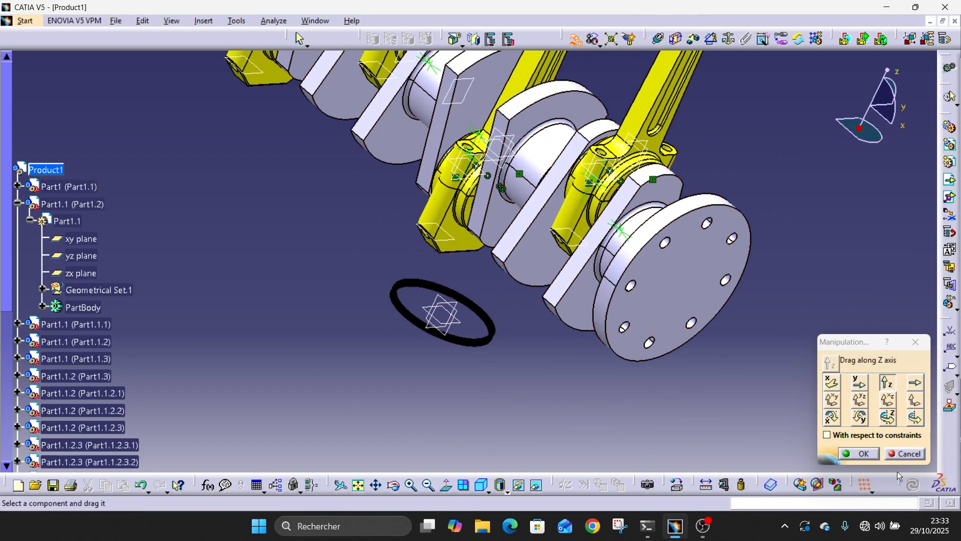
{"action": "left_click", "coordinate": [862, 455]}
Step: Add a coincidence constraint between the piston ring's axis and the vertical axis of the piston nearest the crankshaft flange
{"action": "middle_click_drag", "start_coordinate": [723, 223], "coordinate": [734, 286]}
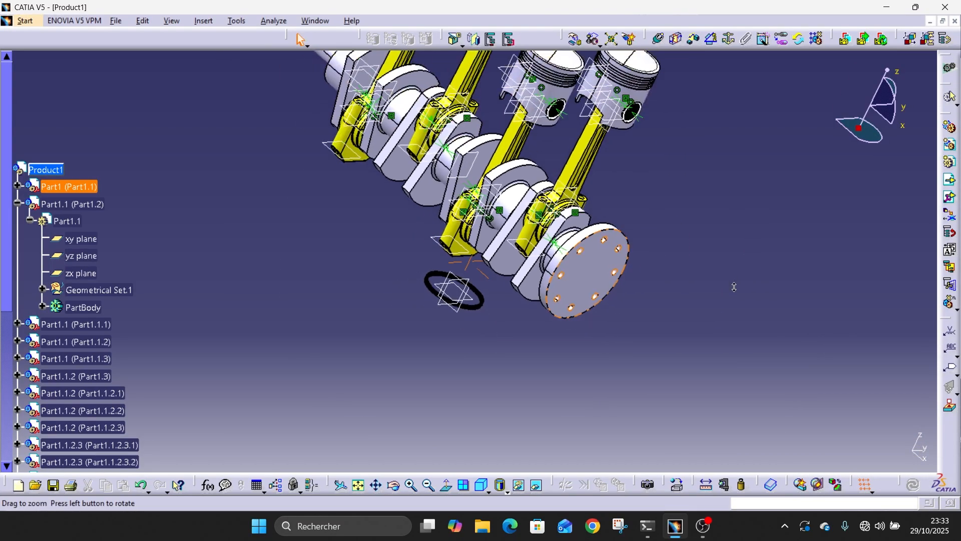
{"action": "left_click", "coordinate": [658, 41]}
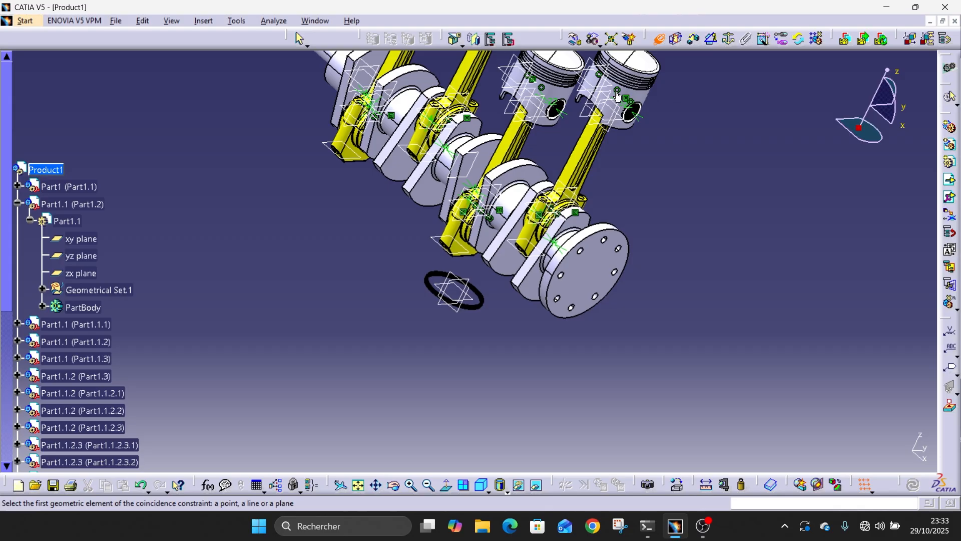
{"action": "left_click", "coordinate": [616, 93]}
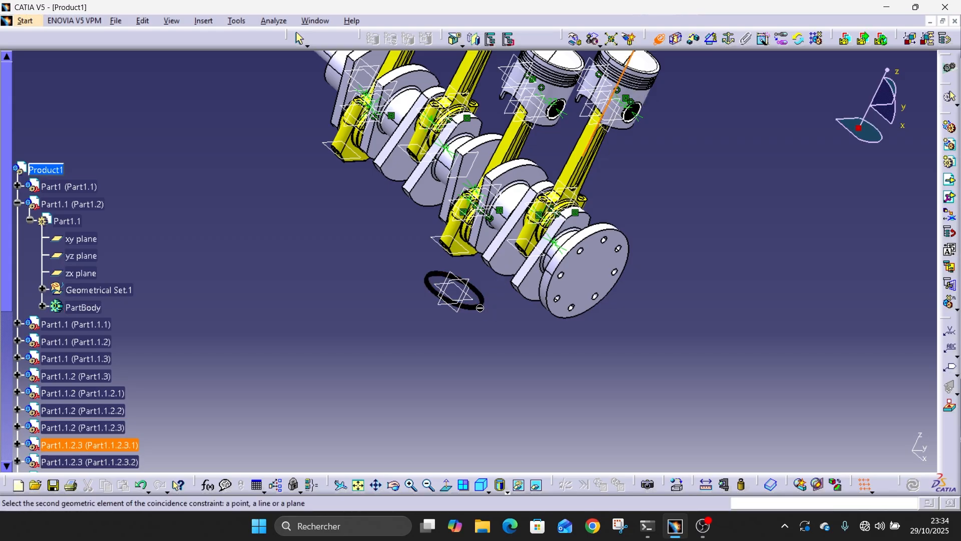
{"action": "middle_click_drag", "start_coordinate": [478, 309], "coordinate": [473, 232]}
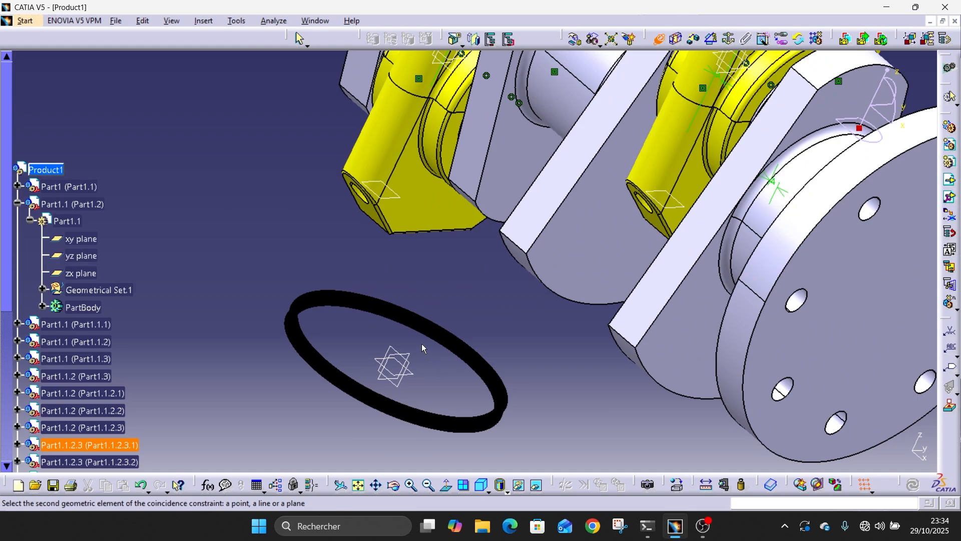
{"action": "left_click", "coordinate": [429, 328]}
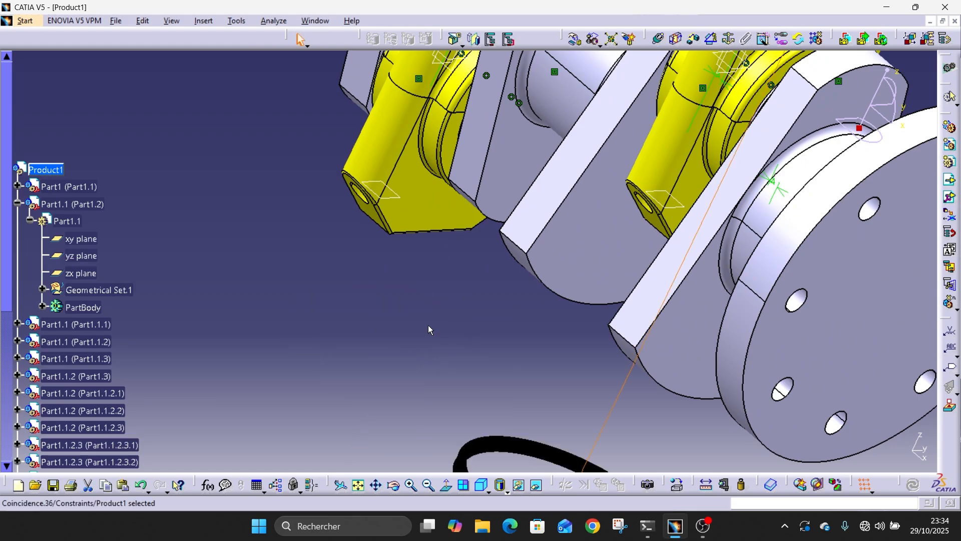
{"action": "middle_click_drag", "start_coordinate": [516, 328], "coordinate": [512, 406]}
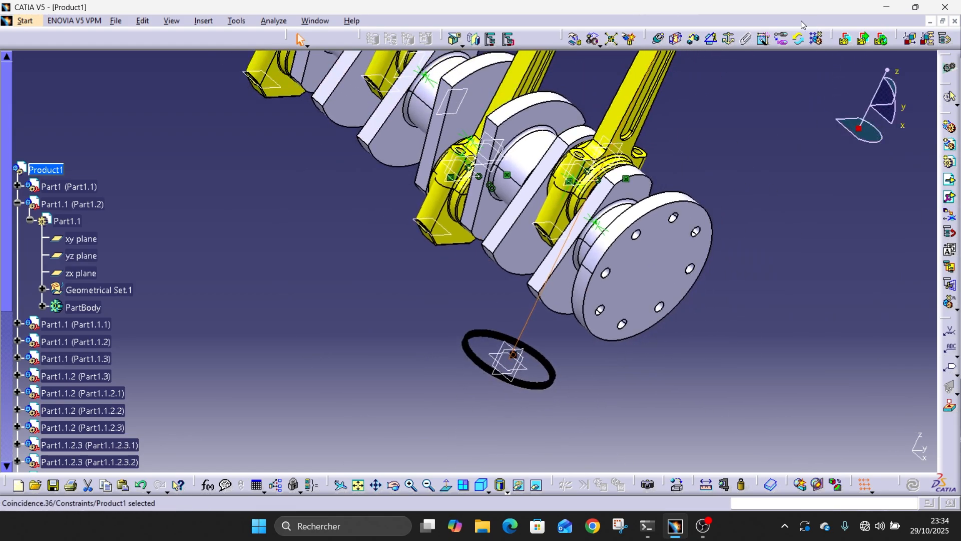
{"action": "left_click", "coordinate": [677, 40]}
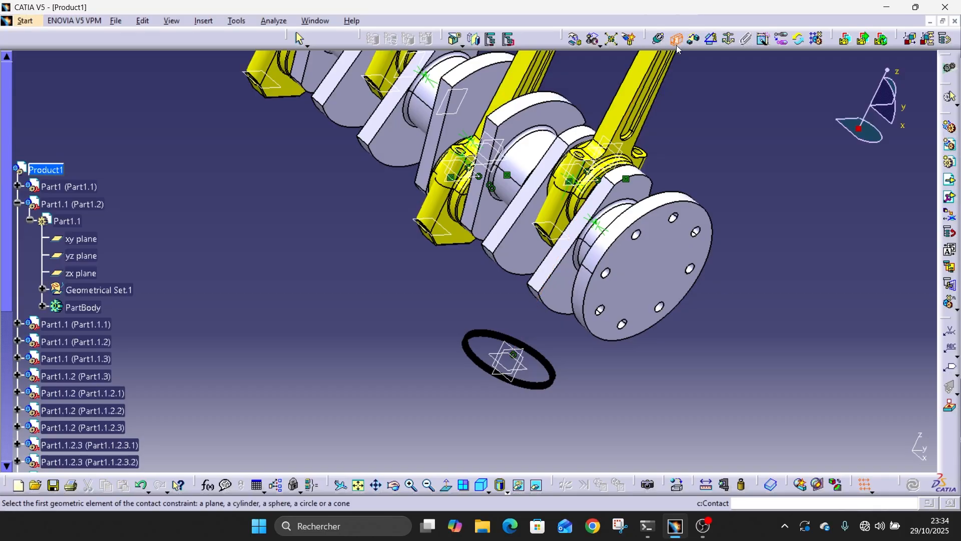
{"action": "middle_click_drag", "start_coordinate": [547, 343], "coordinate": [549, 230]}
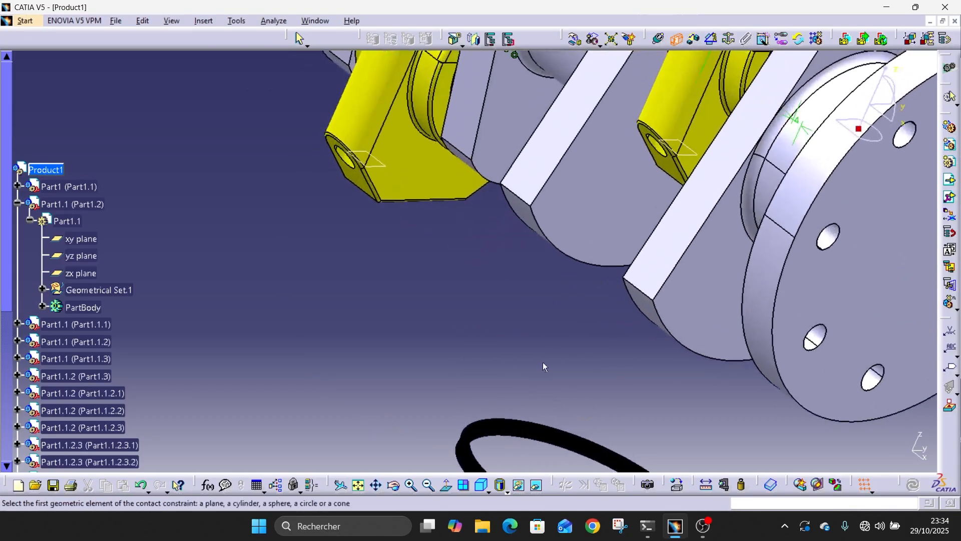
{"action": "left_click", "coordinate": [504, 422]}
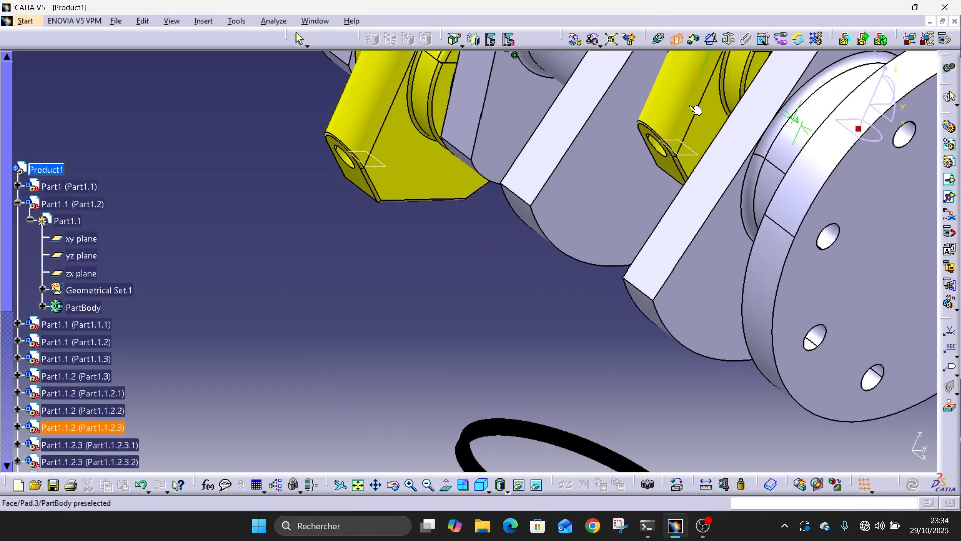
{"action": "left_click", "coordinate": [676, 44]}
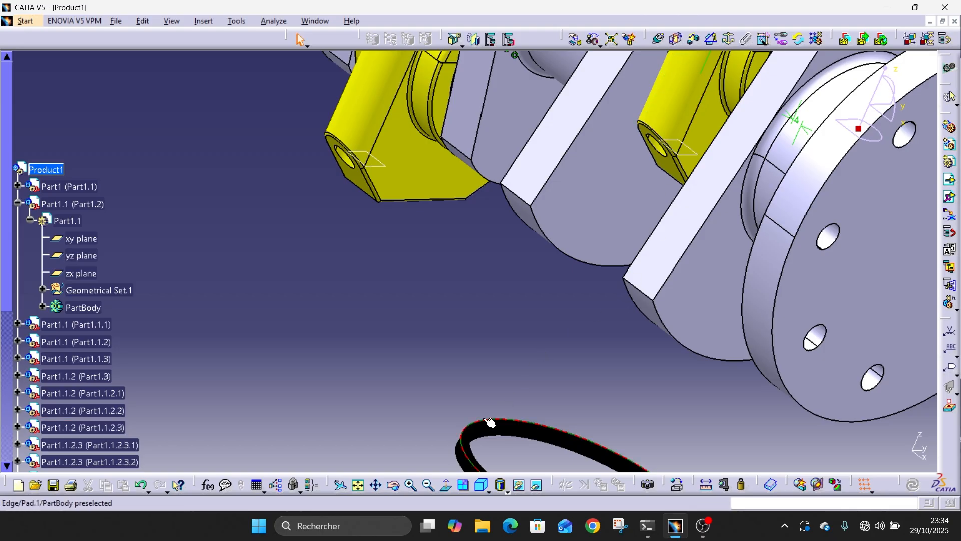
Step: Set the edge colour of the PartBody in the Piston rings part to white
{"action": "scroll", "coordinate": [61, 334], "scroll_direction": "down", "scroll_amount": 9}
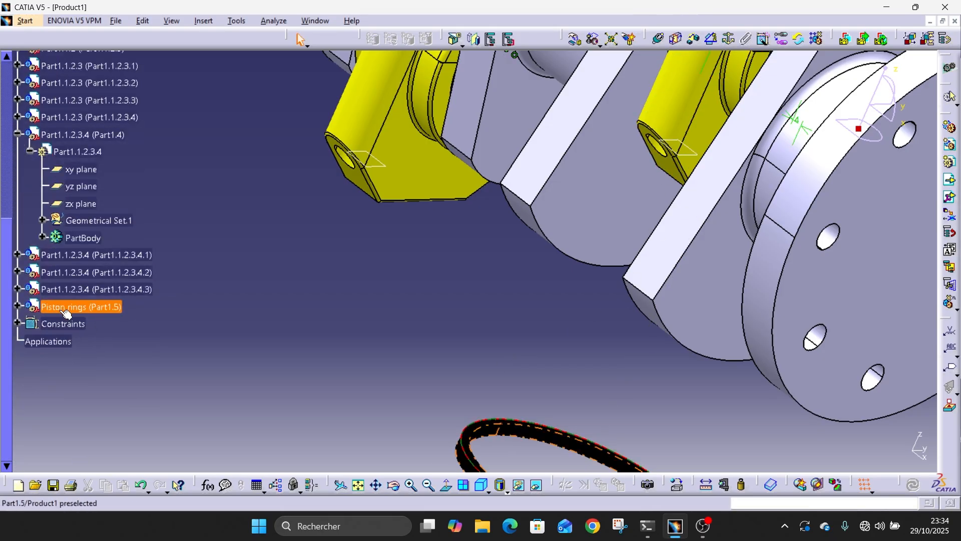
{"action": "right_click", "coordinate": [64, 310]}
{"action": "left_click", "coordinate": [16, 307]}
{"action": "left_click", "coordinate": [17, 306]}
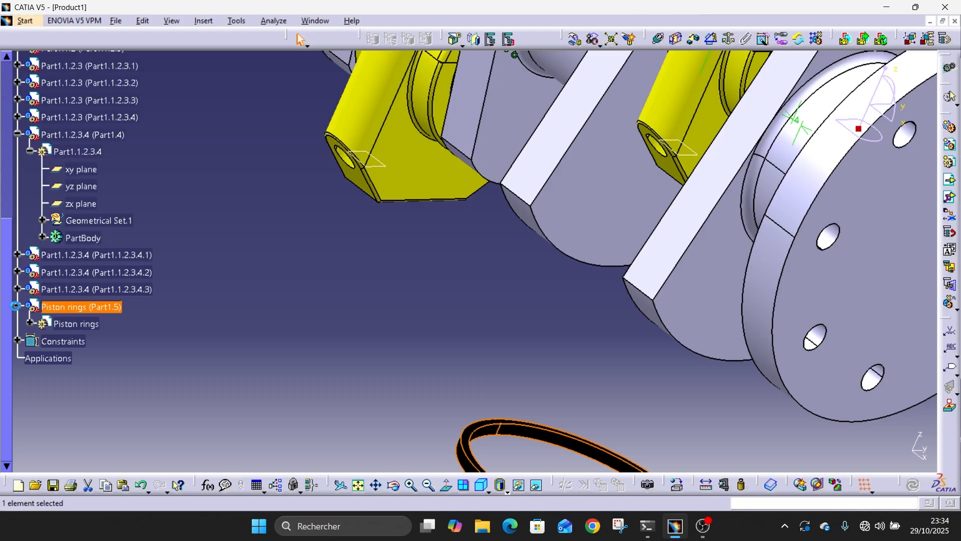
{"action": "left_click", "coordinate": [30, 324]}
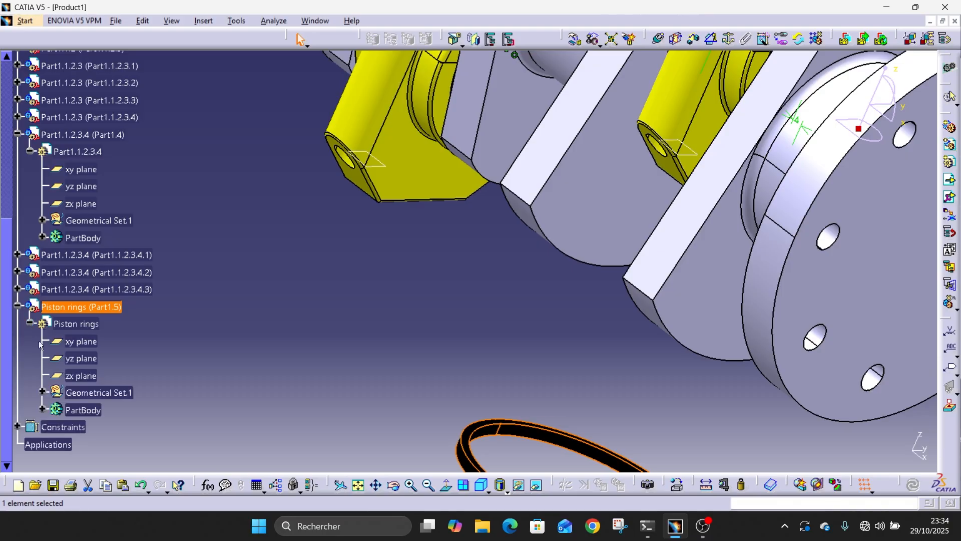
{"action": "right_click", "coordinate": [82, 410]}
{"action": "left_click", "coordinate": [119, 287]}
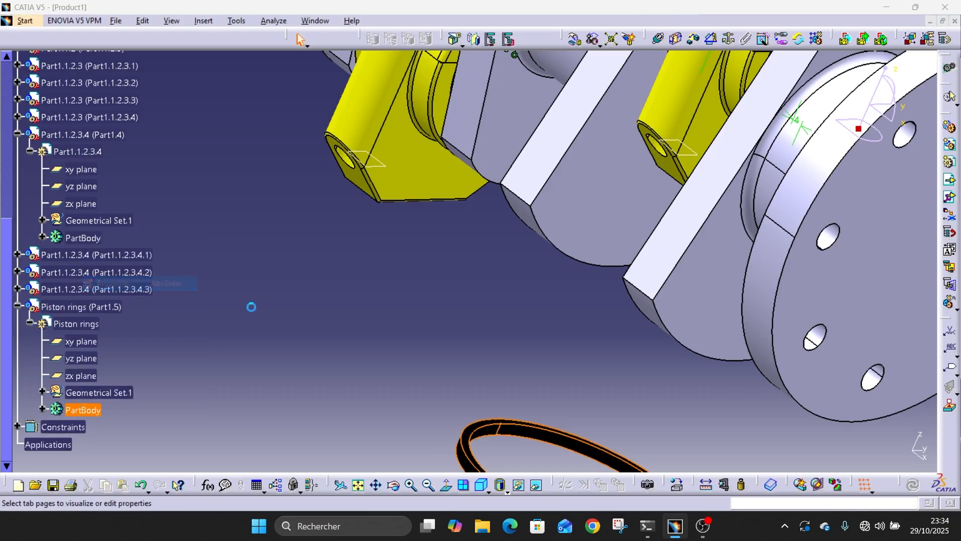
{"action": "left_click", "coordinate": [738, 254]}
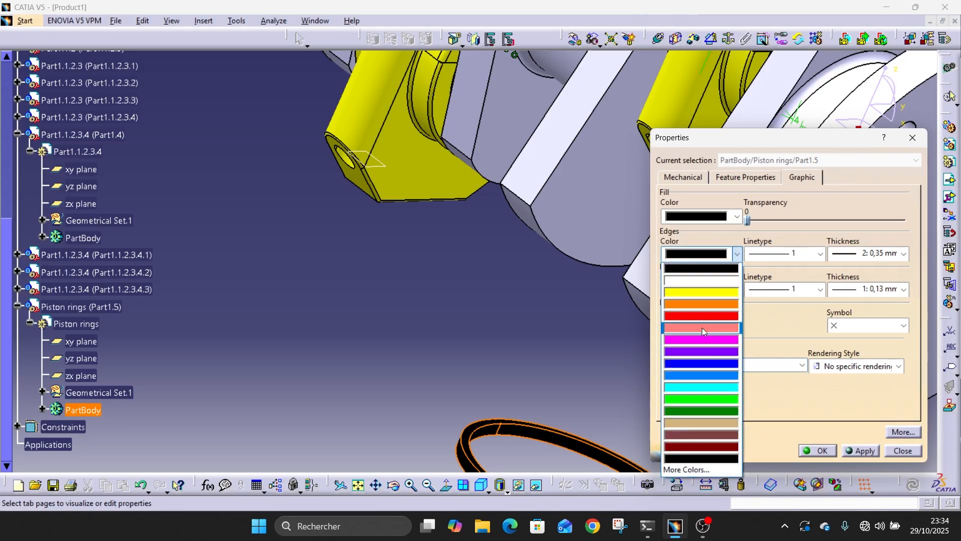
{"action": "left_click", "coordinate": [707, 280]}
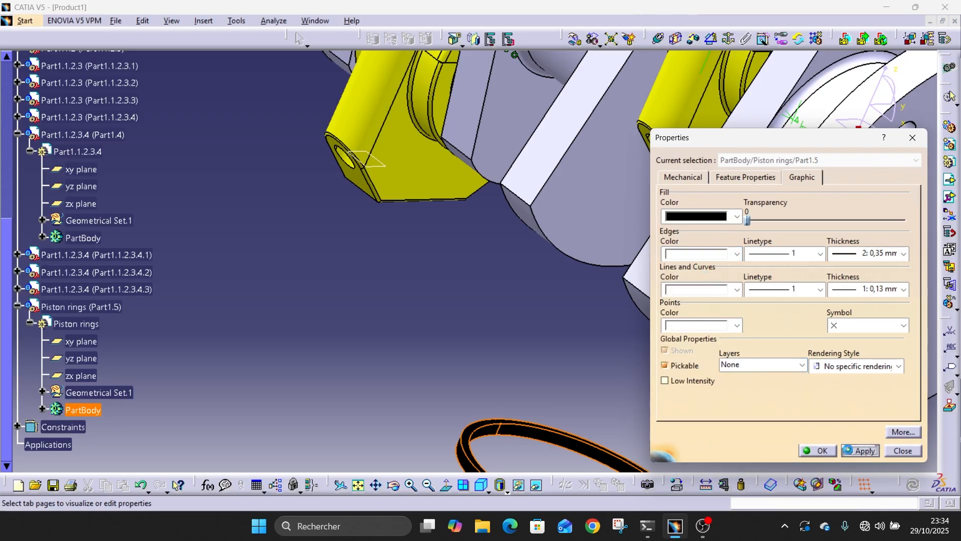
{"action": "left_click", "coordinate": [806, 449]}
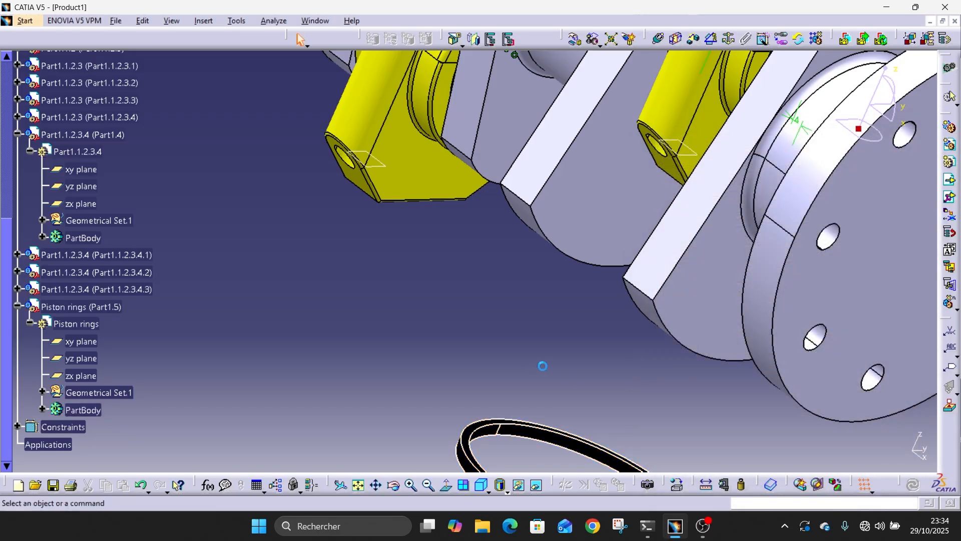
Step: Add a contact constraint between the piston ring's flat face and the wall of the top ring groove on the piston nearest the crankshaft flange
{"action": "middle_click_drag", "start_coordinate": [541, 364], "coordinate": [476, 255]}
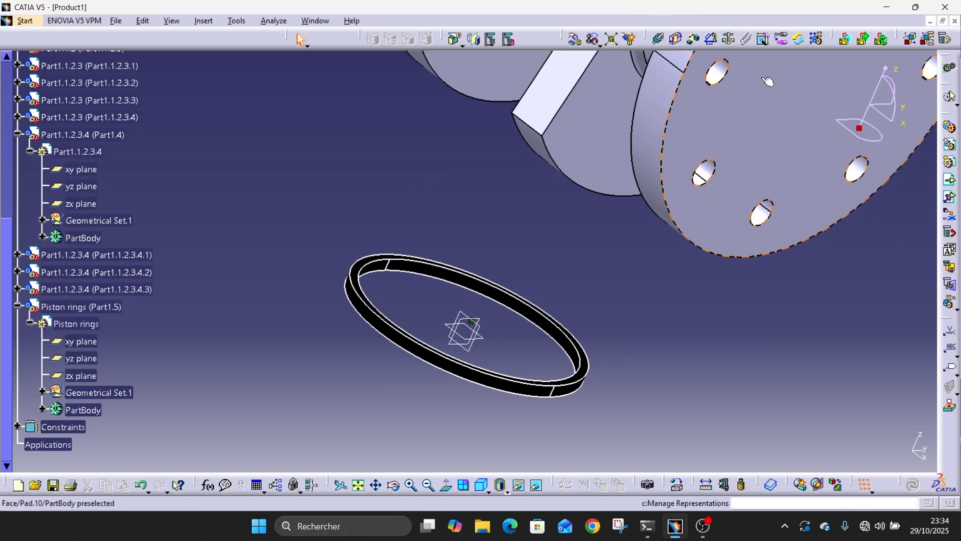
{"action": "left_click", "coordinate": [679, 40]}
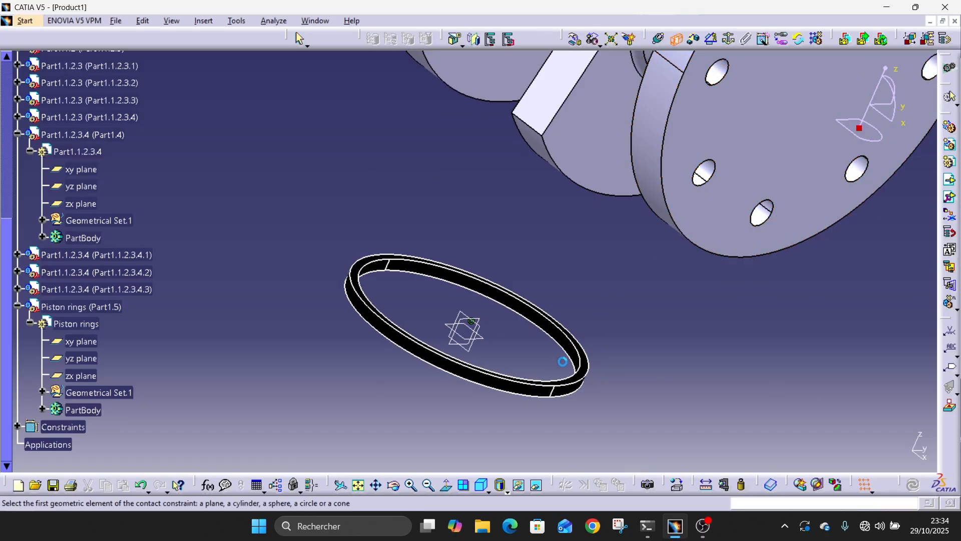
{"action": "left_click", "coordinate": [589, 369]}
{"action": "middle_click_drag", "start_coordinate": [688, 175], "coordinate": [471, 373]}
{"action": "middle_click_drag", "start_coordinate": [585, 121], "coordinate": [635, 401]}
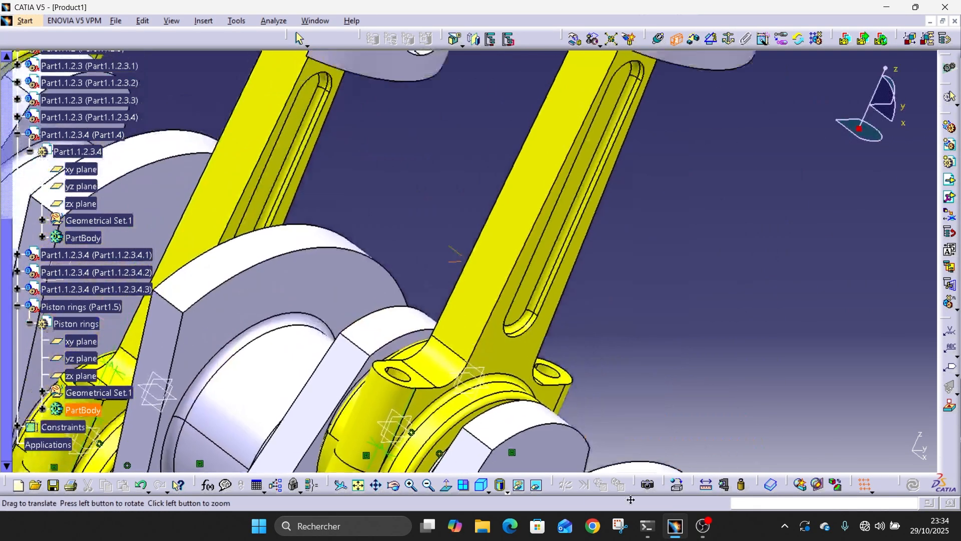
{"action": "middle_click_drag", "start_coordinate": [684, 170], "coordinate": [652, 404]}
{"action": "middle_click_drag", "start_coordinate": [668, 62], "coordinate": [606, 251]}
{"action": "middle_click_drag", "start_coordinate": [615, 194], "coordinate": [660, 217]}
{"action": "middle_click_drag", "start_coordinate": [800, 95], "coordinate": [476, 323]}
{"action": "mouse_move", "coordinate": [595, 220]}
{"action": "middle_mouse_down"}
{"action": "mouse_move", "coordinate": [603, 235]}
{"action": "mouse_move", "coordinate": [617, 197]}
{"action": "mouse_move", "coordinate": [624, 106]}
{"action": "mouse_move", "coordinate": [631, 168]}
{"action": "mouse_move", "coordinate": [596, 223]}
{"action": "middle_mouse_up"}
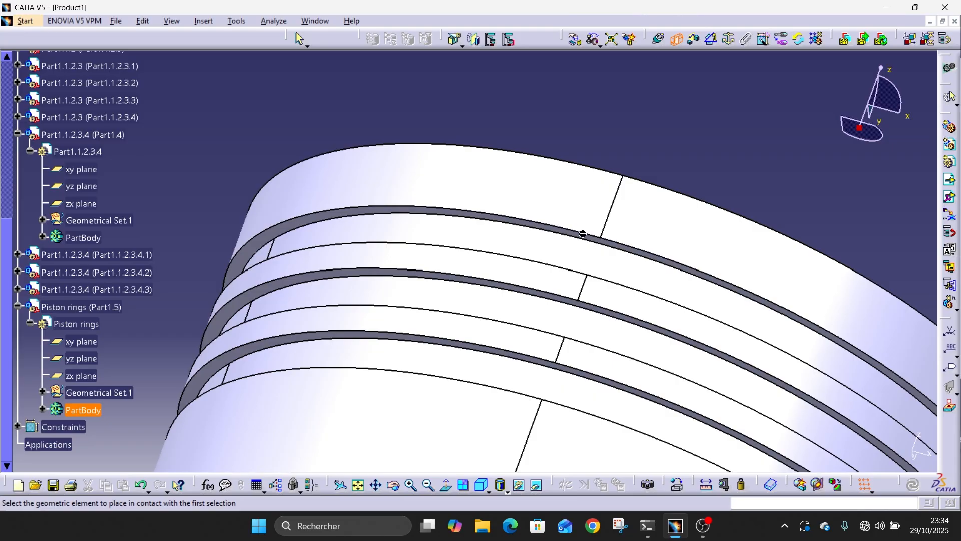
{"action": "middle_click_drag", "start_coordinate": [575, 253], "coordinate": [517, 360]}
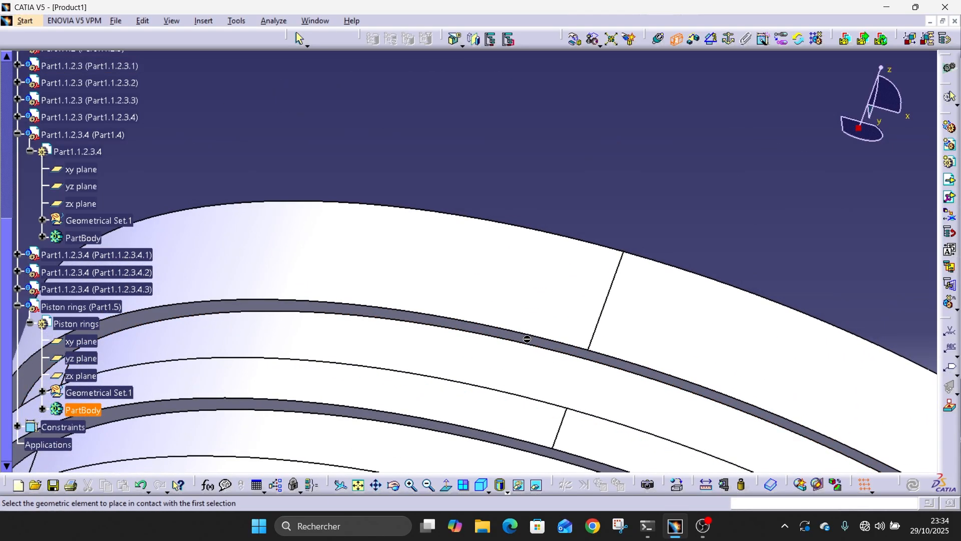
{"action": "middle_click_drag", "start_coordinate": [551, 328], "coordinate": [368, 183]}
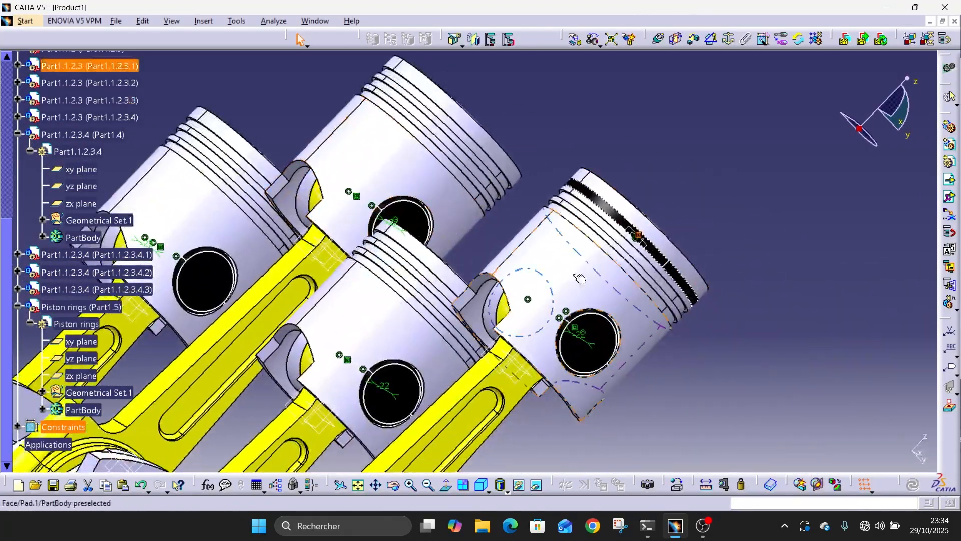
{"action": "left_click", "coordinate": [882, 395]}
Step: Insert two more copies of Pison Ring from the ENGIN folder into Product1
{"action": "left_click", "coordinate": [947, 184]}
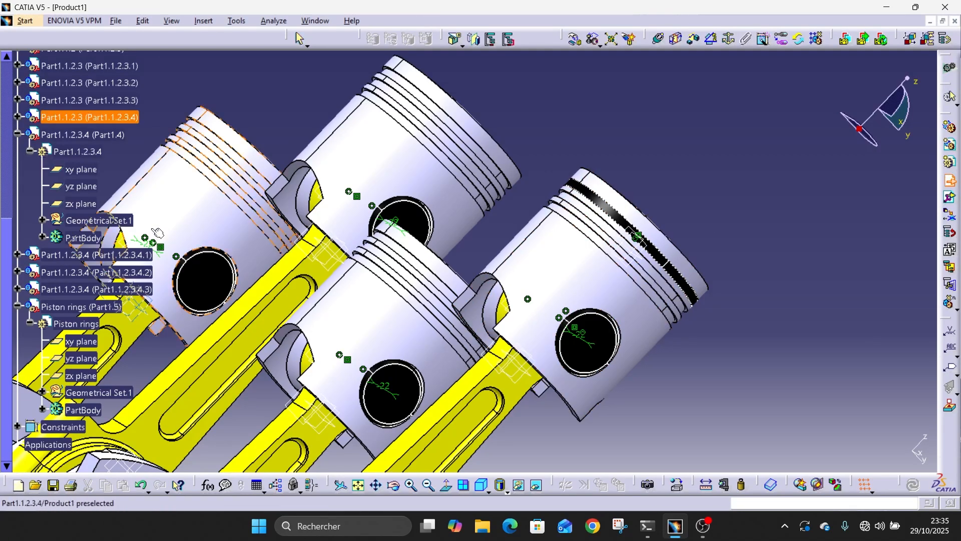
{"action": "scroll", "coordinate": [68, 156], "scroll_direction": "up", "scroll_amount": 10}
{"action": "left_click", "coordinate": [45, 171]}
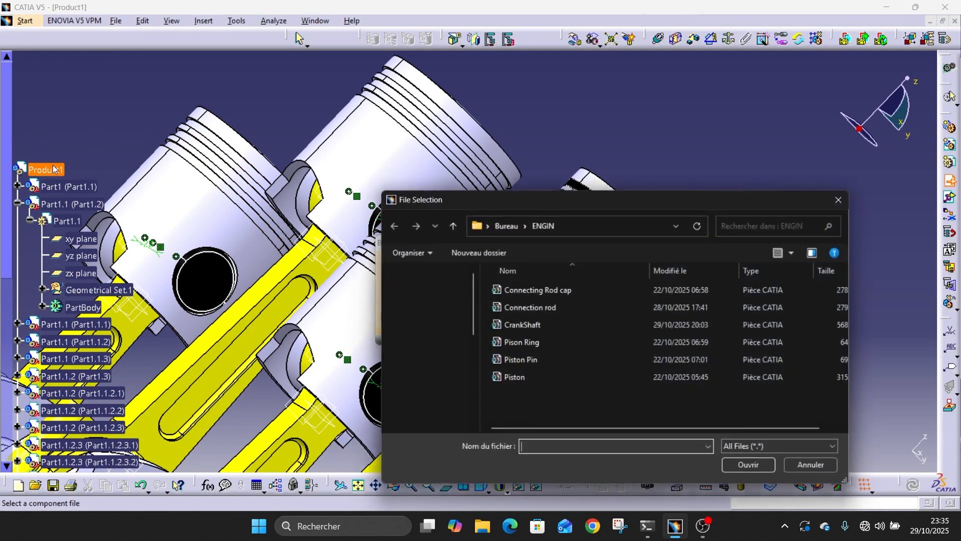
{"action": "double_click", "coordinate": [546, 343]}
{"action": "left_click", "coordinate": [904, 451]}
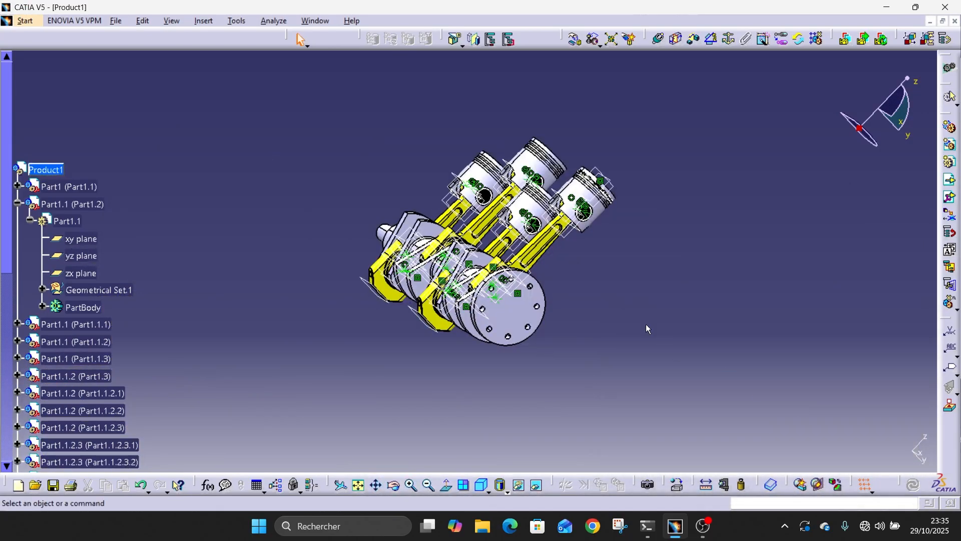
{"action": "left_click", "coordinate": [950, 179]}
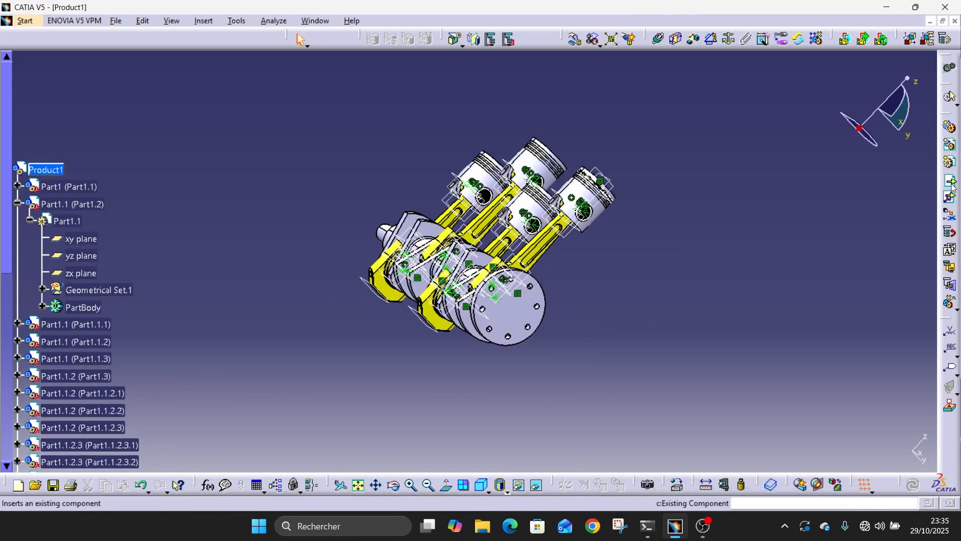
{"action": "left_click", "coordinate": [57, 172]}
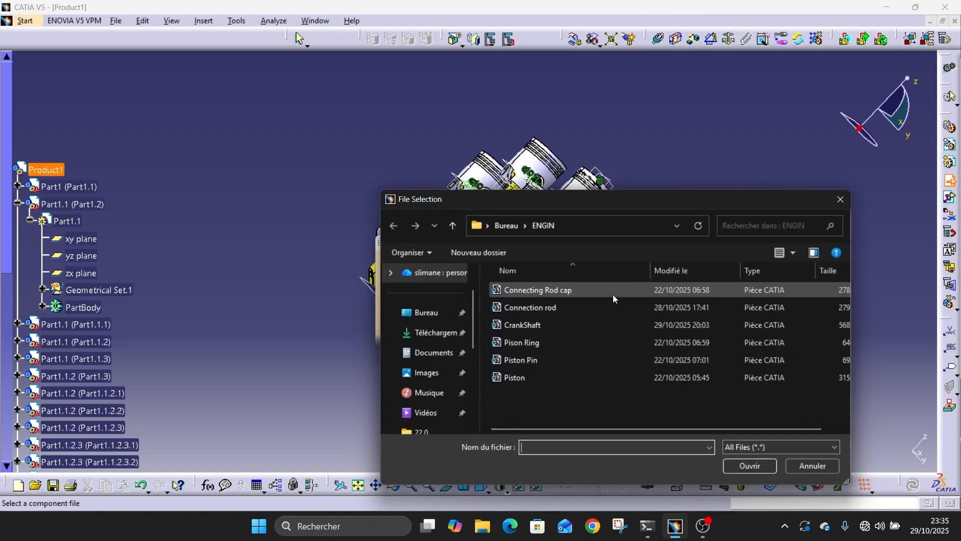
{"action": "double_click", "coordinate": [518, 345]}
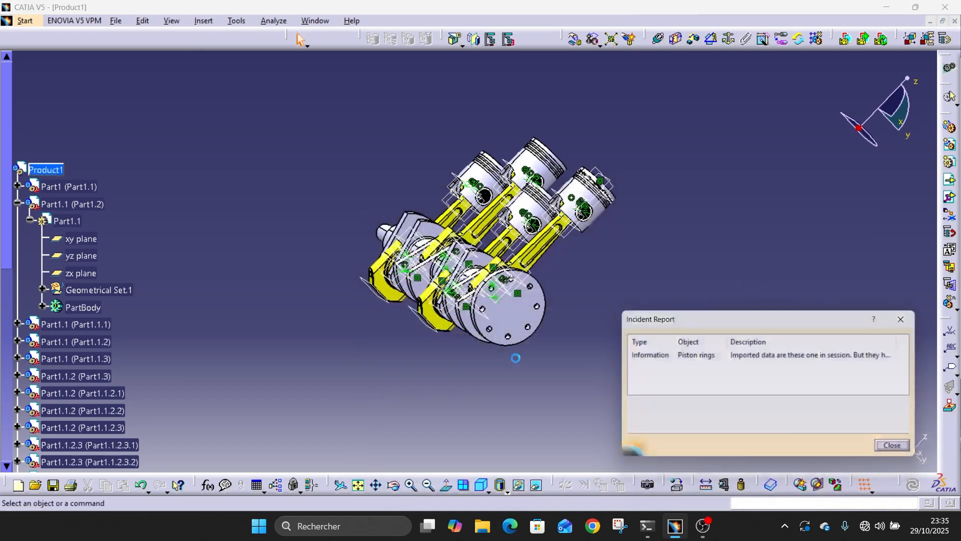
{"action": "left_click", "coordinate": [906, 456]}
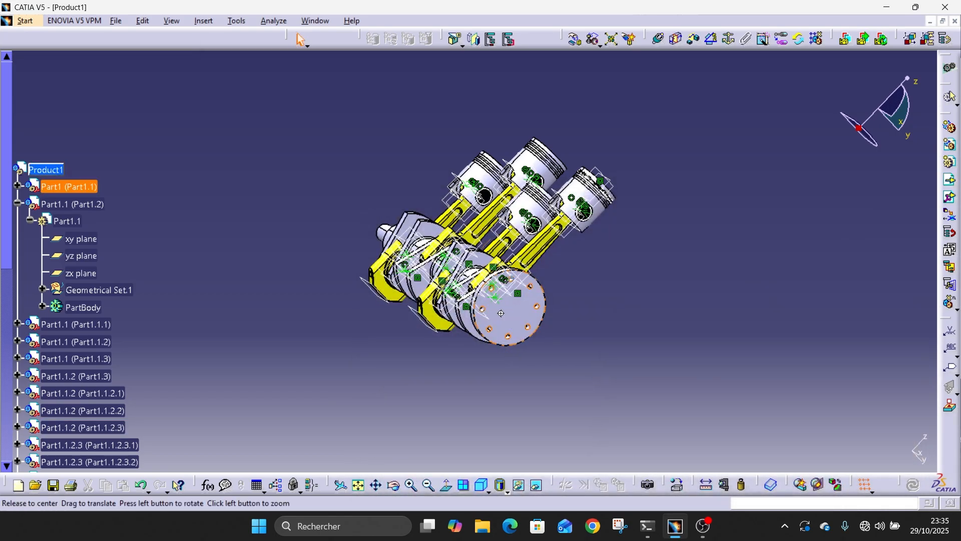
Step: Move both newly inserted piston rings along the Z axis until they sit apart from each other, clear below the crankshaft
{"action": "middle_click_drag", "start_coordinate": [491, 315], "coordinate": [726, 106]}
{"action": "middle_click_drag", "start_coordinate": [548, 182], "coordinate": [781, 270]}
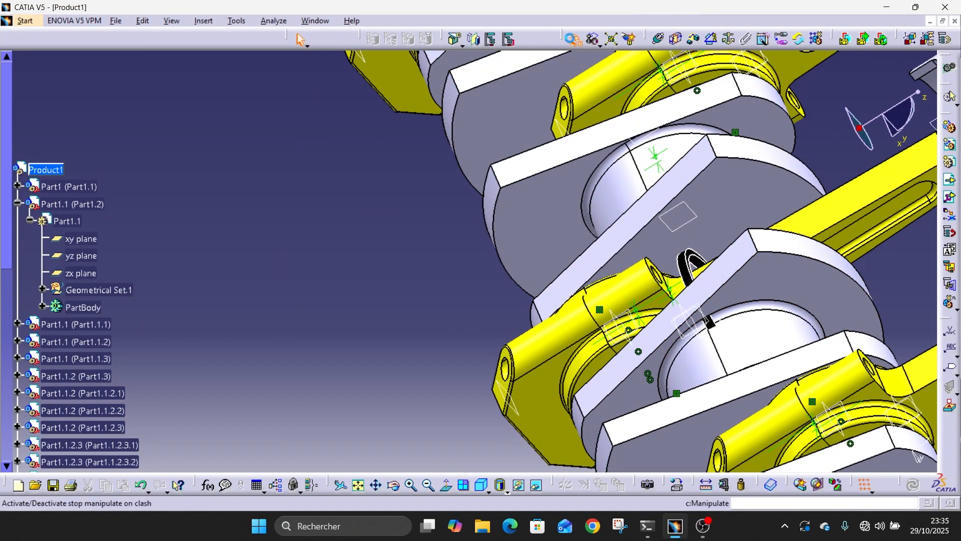
{"action": "left_click", "coordinate": [570, 38]}
{"action": "left_click_drag", "start_coordinate": [691, 266], "coordinate": [314, 332]}
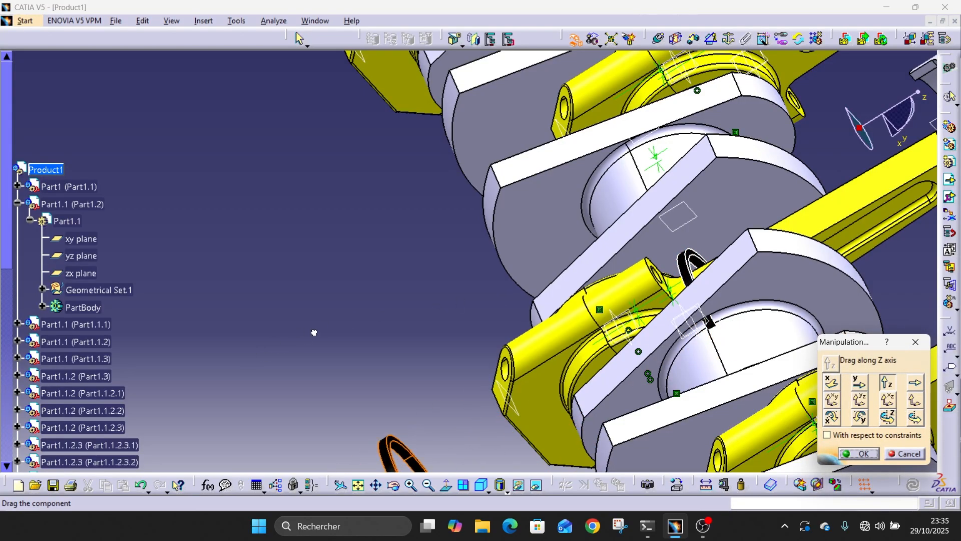
{"action": "left_click_drag", "start_coordinate": [694, 268], "coordinate": [428, 370]}
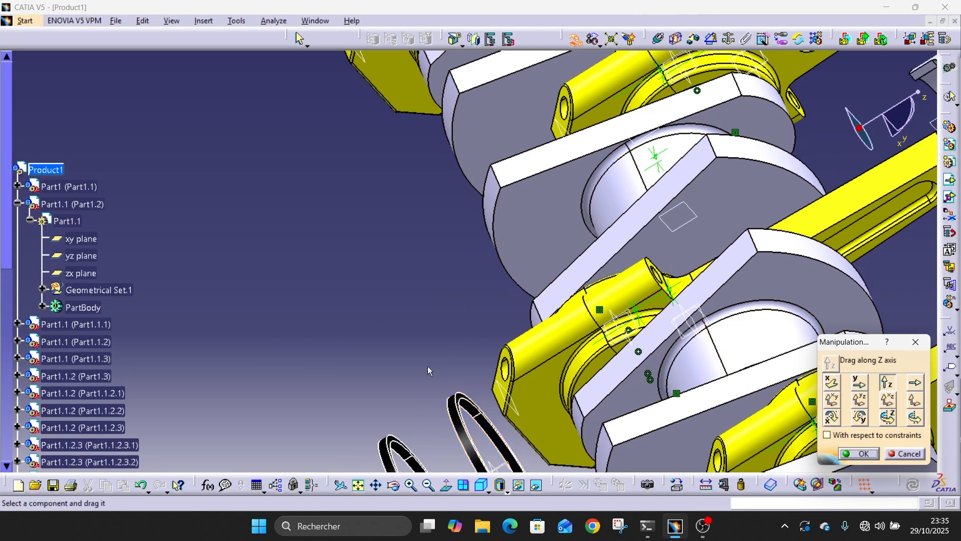
{"action": "middle_click_drag", "start_coordinate": [434, 343], "coordinate": [465, 110]}
{"action": "left_click", "coordinate": [860, 454]}
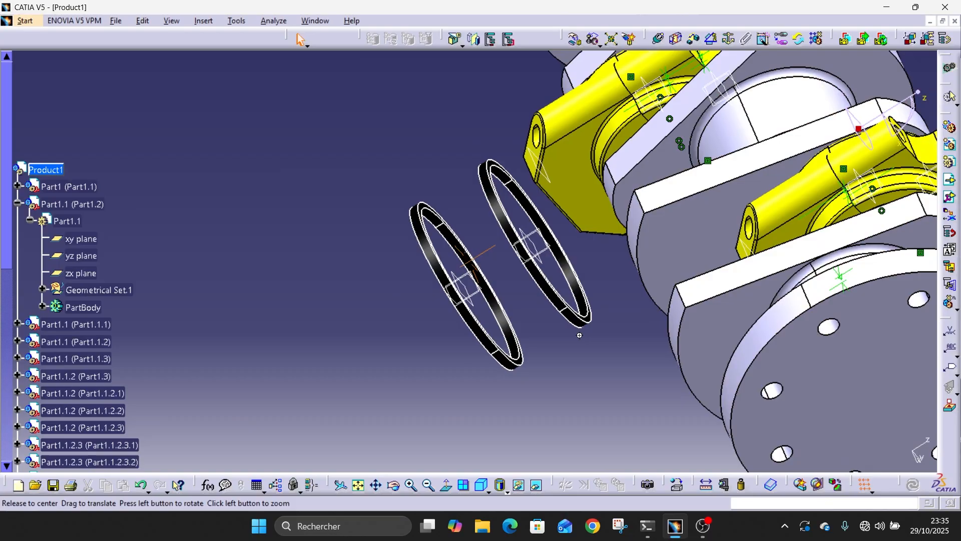
Step: Add coincidence constraints between the axis of each loose piston ring and the vertical axis of the piston nearest the crankshaft flange
{"action": "middle_click_drag", "start_coordinate": [580, 335], "coordinate": [795, 275]}
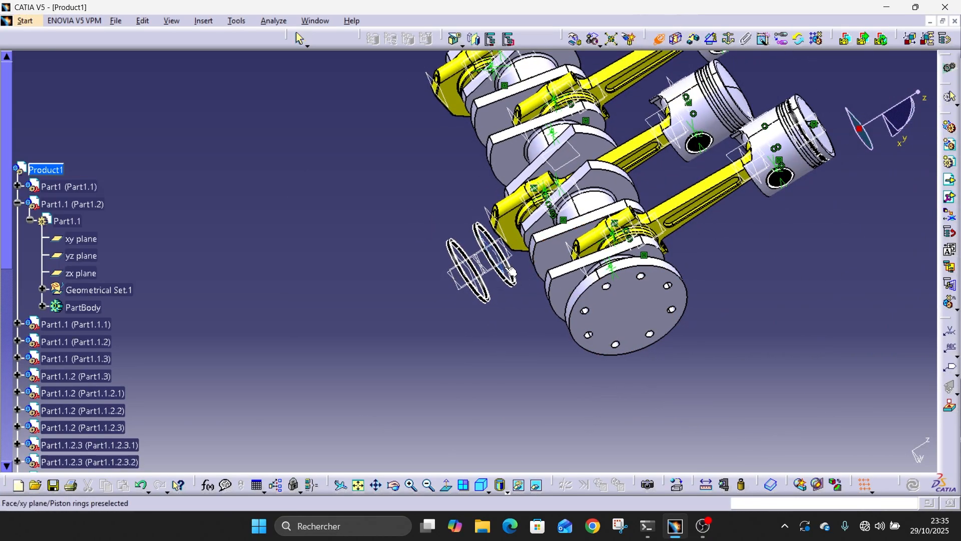
{"action": "middle_click_drag", "start_coordinate": [494, 265], "coordinate": [574, 132]}
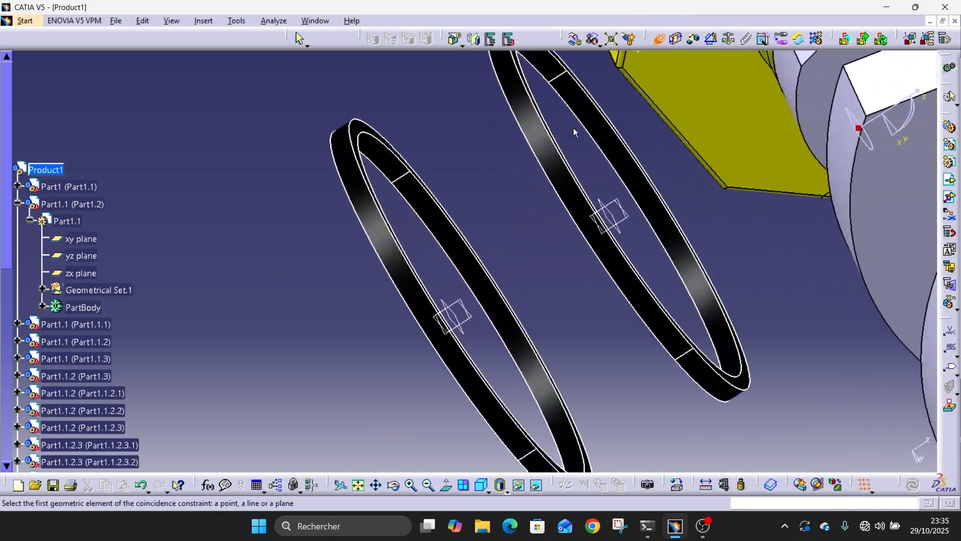
{"action": "left_click", "coordinate": [637, 170]}
{"action": "middle_click_drag", "start_coordinate": [695, 257], "coordinate": [701, 396]}
{"action": "left_click", "coordinate": [905, 82]}
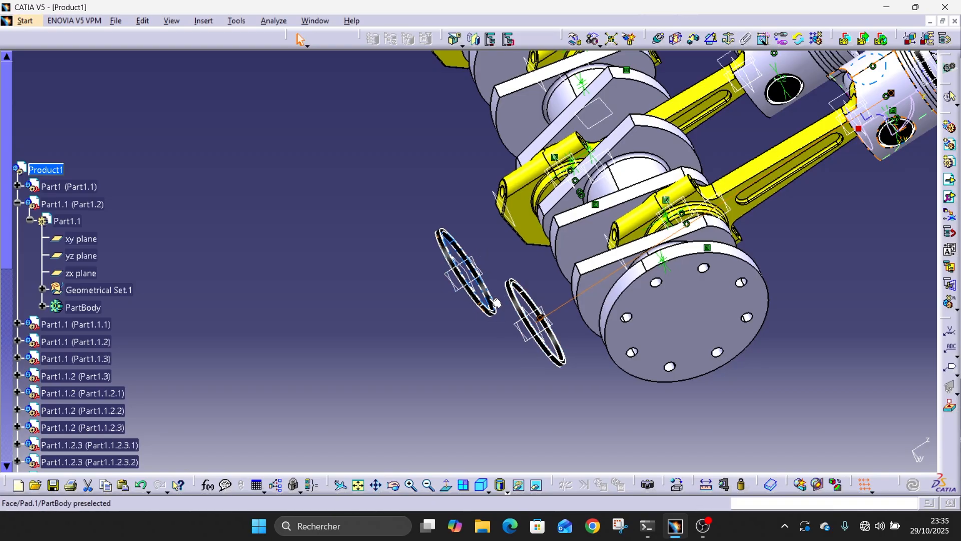
{"action": "left_click", "coordinate": [662, 43]}
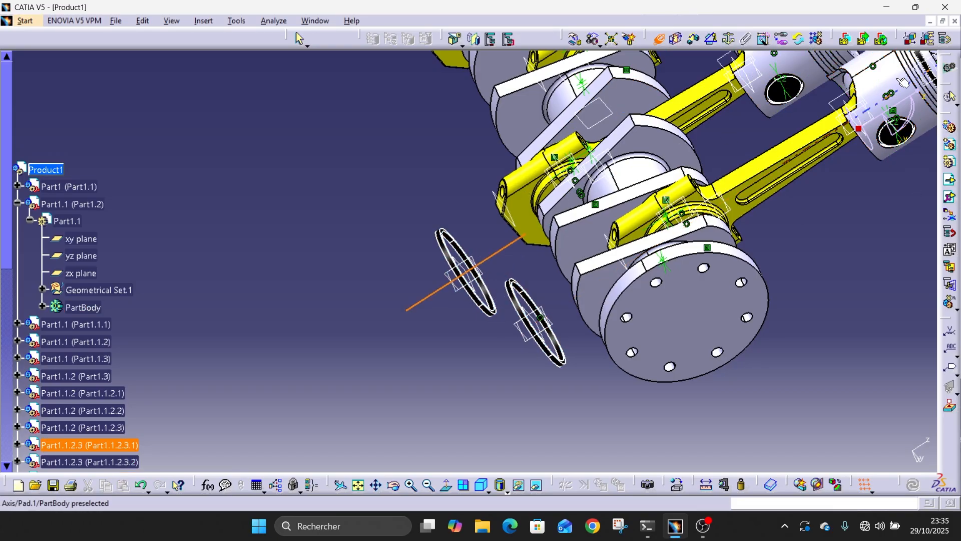
{"action": "left_click", "coordinate": [895, 84]}
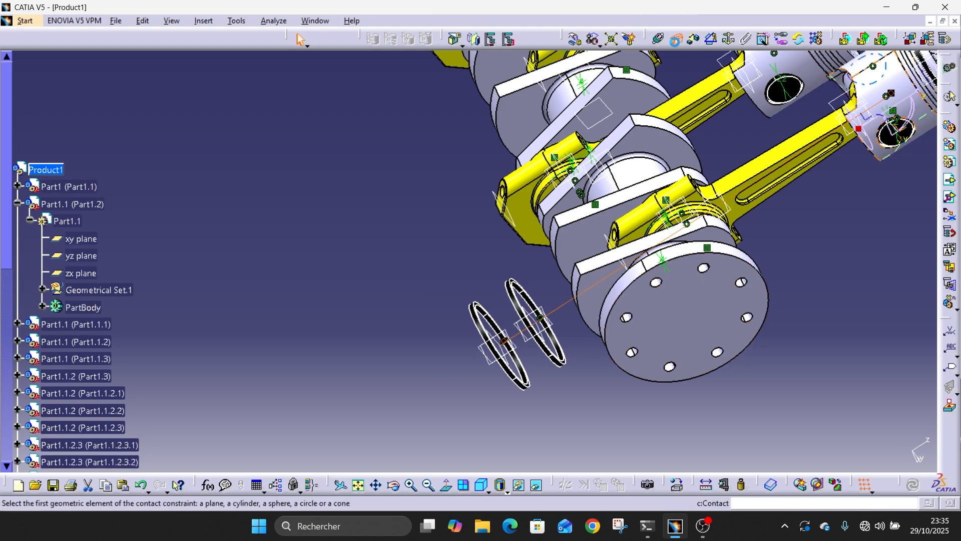
Step: Add a contact constraint between one loose piston ring's flat face and the middle ring groove wall of the piston nearest the crankshaft flange
{"action": "middle_click_drag", "start_coordinate": [575, 344], "coordinate": [424, 225]}
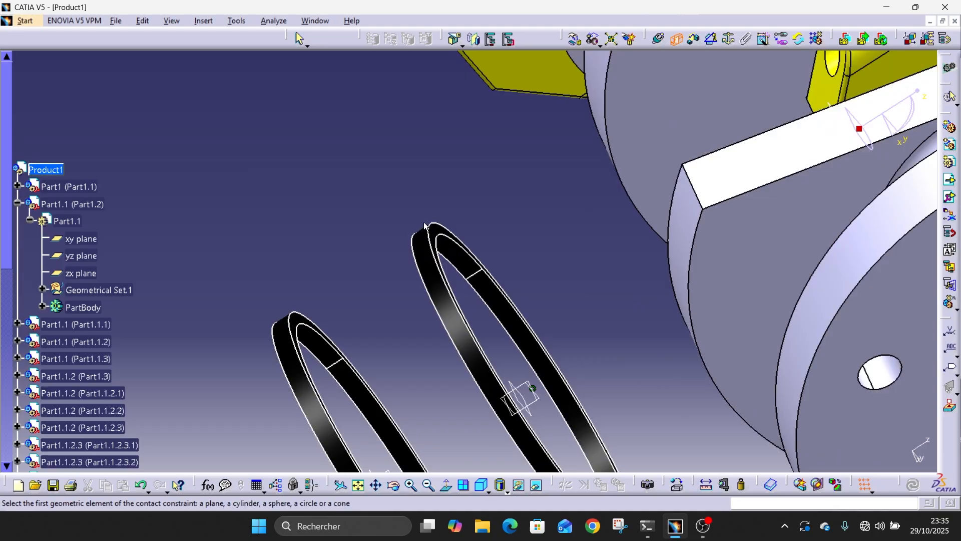
{"action": "left_click", "coordinate": [437, 232]}
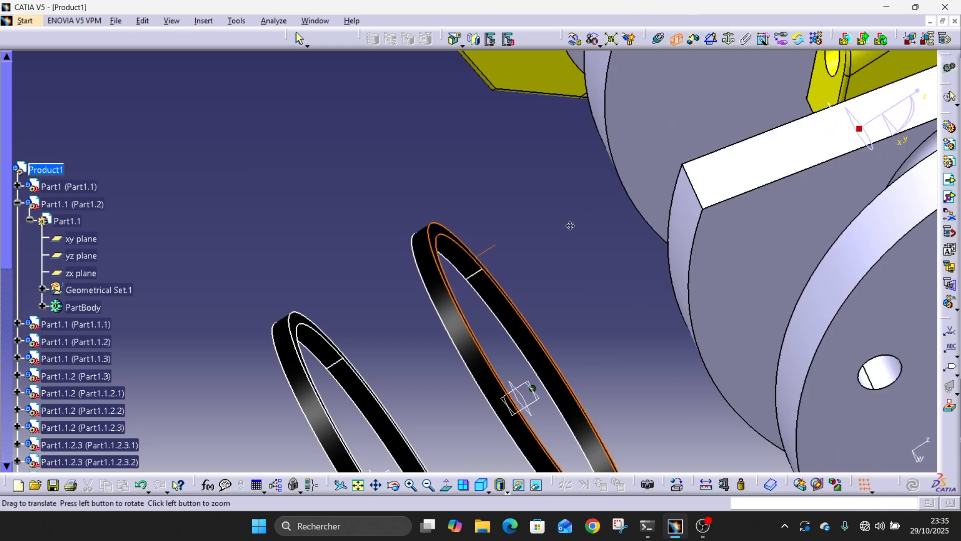
{"action": "middle_click_drag", "start_coordinate": [570, 226], "coordinate": [613, 390]}
{"action": "mouse_move", "coordinate": [742, 150]}
{"action": "middle_mouse_down"}
{"action": "mouse_move", "coordinate": [620, 263]}
{"action": "mouse_move", "coordinate": [710, 276]}
{"action": "mouse_move", "coordinate": [726, 145]}
{"action": "middle_mouse_up"}
{"action": "middle_click_drag", "start_coordinate": [739, 300], "coordinate": [210, 201]}
{"action": "middle_click_drag", "start_coordinate": [575, 298], "coordinate": [572, 208]}
{"action": "left_click", "coordinate": [596, 262]}
Step: Add a contact constraint between the remaining loose ring's flat face and the lowest empty ring groove wall of the piston nearest the flange
{"action": "middle_click_drag", "start_coordinate": [576, 303], "coordinate": [648, 20]}
{"action": "middle_click_drag", "start_coordinate": [547, 245], "coordinate": [590, 448]}
{"action": "middle_click_drag", "start_coordinate": [343, 390], "coordinate": [601, 163]}
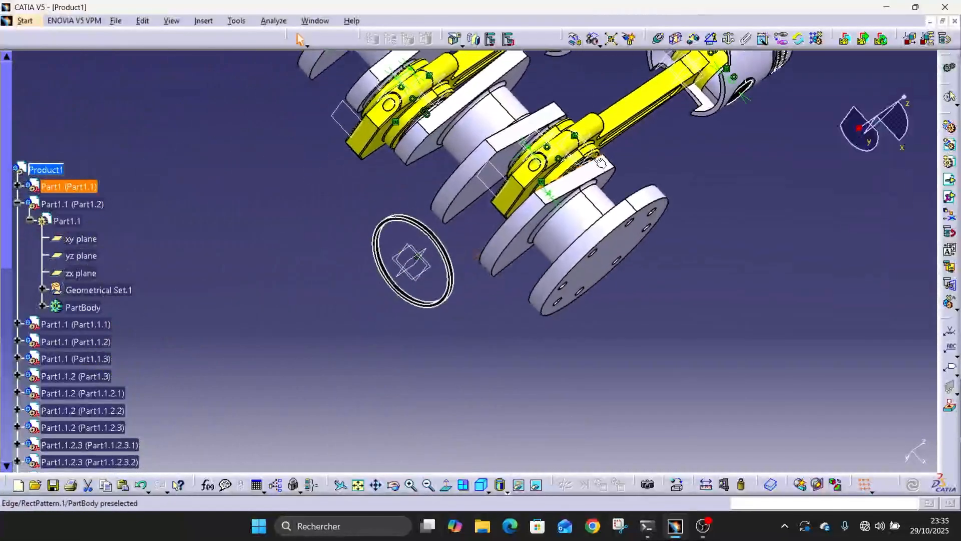
{"action": "middle_click_drag", "start_coordinate": [541, 245], "coordinate": [328, 225]}
{"action": "middle_click_drag", "start_coordinate": [300, 330], "coordinate": [743, 57]}
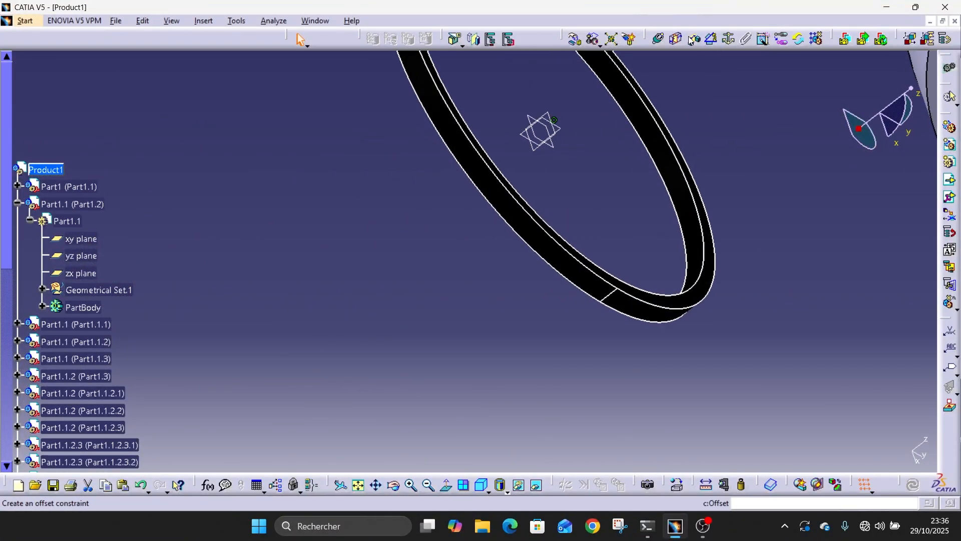
{"action": "left_click", "coordinate": [707, 294]}
{"action": "middle_click_drag", "start_coordinate": [761, 213], "coordinate": [756, 321]}
{"action": "middle_click_drag", "start_coordinate": [711, 130], "coordinate": [575, 340]}
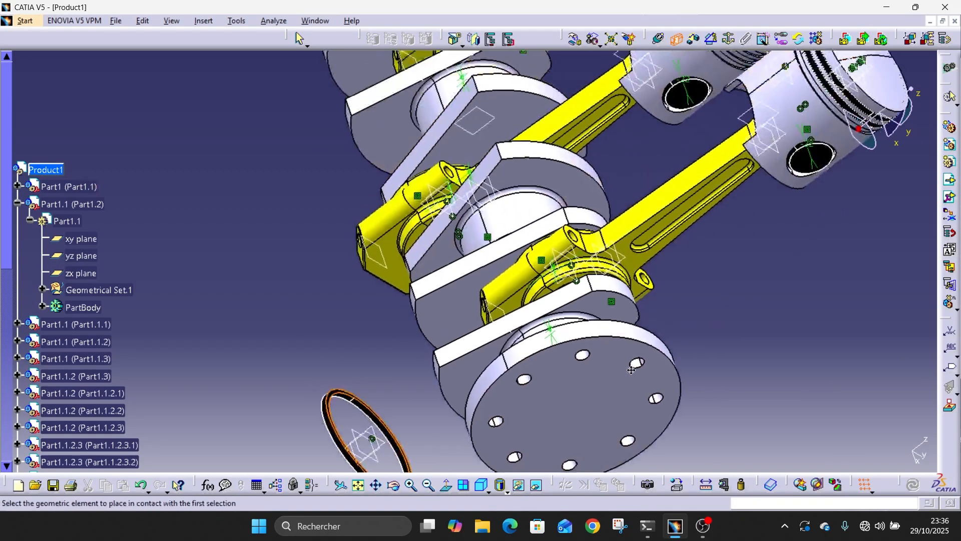
{"action": "middle_click_drag", "start_coordinate": [704, 203], "coordinate": [587, 340]}
{"action": "middle_click_drag", "start_coordinate": [705, 283], "coordinate": [844, 364]}
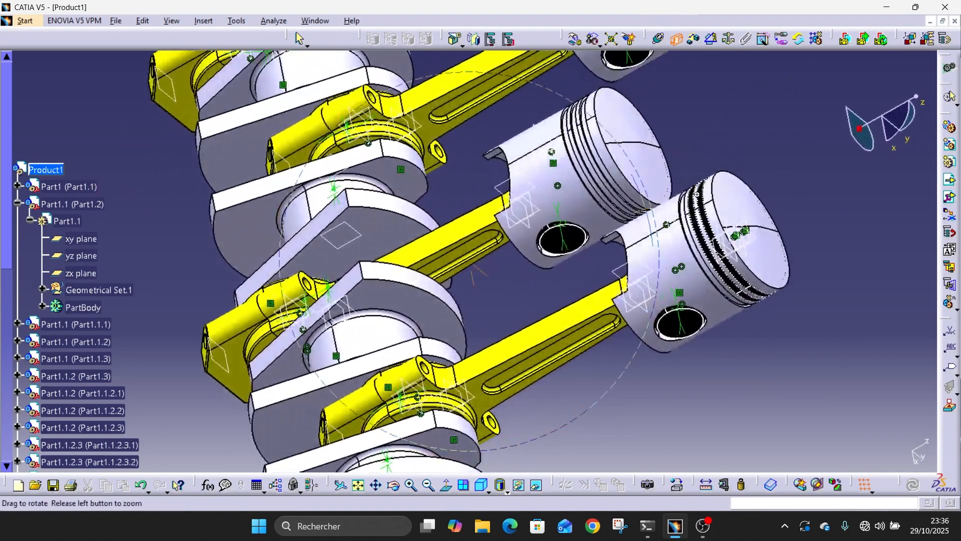
{"action": "mouse_move", "coordinate": [721, 193]}
{"action": "middle_mouse_down"}
{"action": "mouse_move", "coordinate": [899, 251]}
{"action": "mouse_move", "coordinate": [905, 300]}
{"action": "middle_mouse_up"}
{"action": "middle_click_drag", "start_coordinate": [566, 271], "coordinate": [653, 270]}
{"action": "middle_click_drag", "start_coordinate": [927, 353], "coordinate": [691, 256]}
{"action": "middle_click_drag", "start_coordinate": [711, 318], "coordinate": [452, 229]}
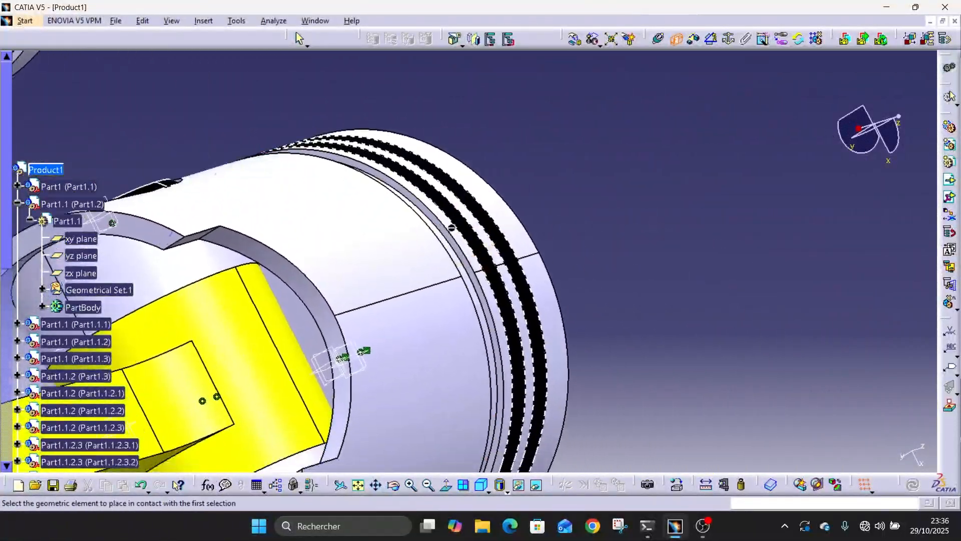
{"action": "middle_click_drag", "start_coordinate": [419, 361], "coordinate": [590, 311]}
{"action": "middle_click_drag", "start_coordinate": [528, 242], "coordinate": [632, 267]}
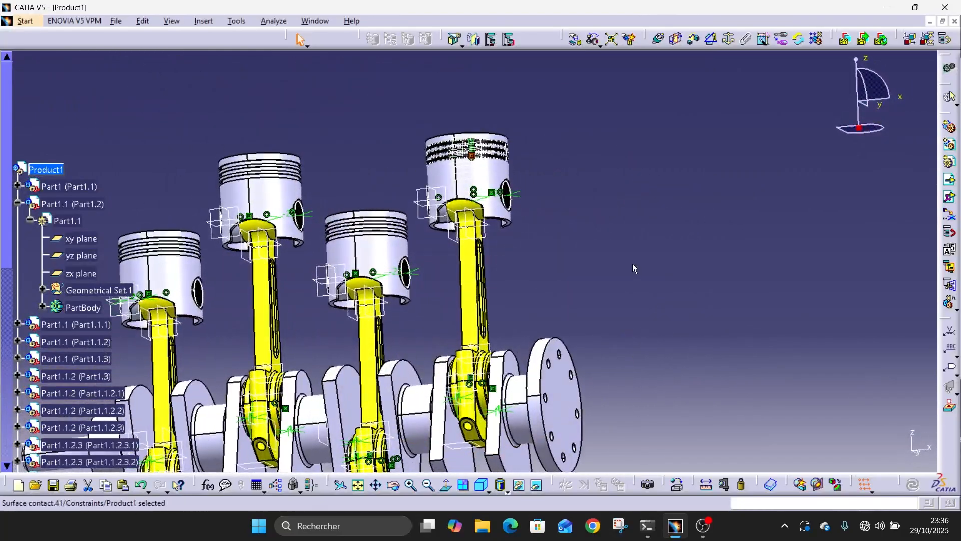
Step: Insert three copies of Pison Ring from the ENGIN folder into Product1
{"action": "left_click", "coordinate": [949, 181]}
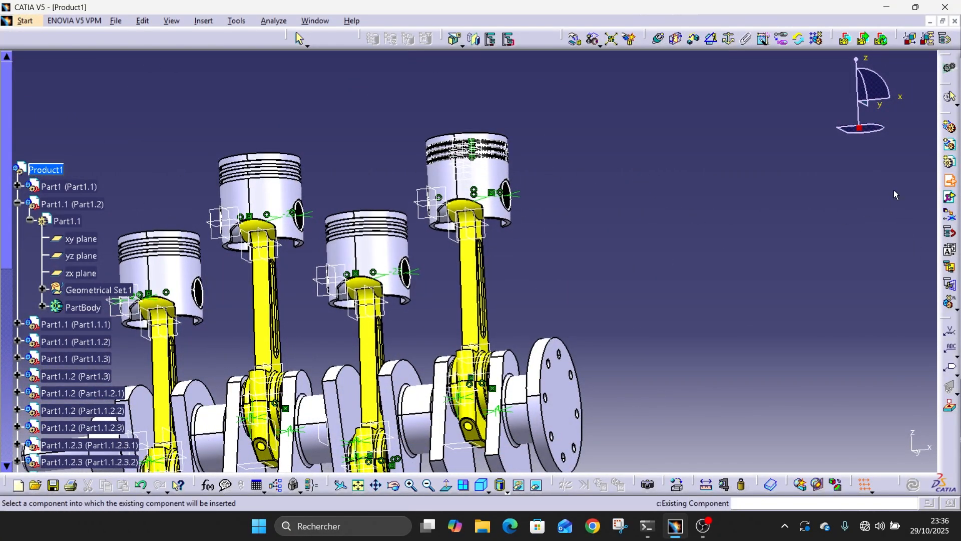
{"action": "left_click", "coordinate": [50, 171]}
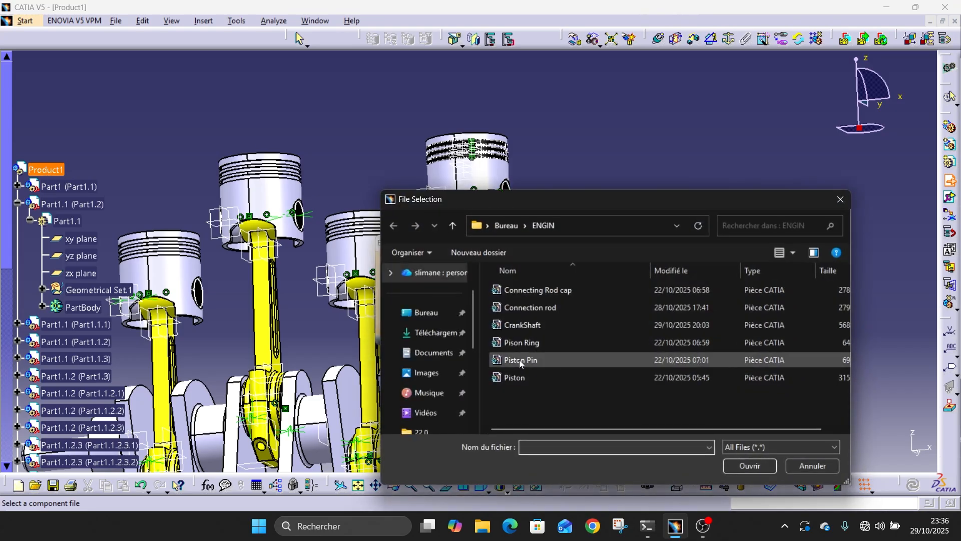
{"action": "double_click", "coordinate": [528, 344]}
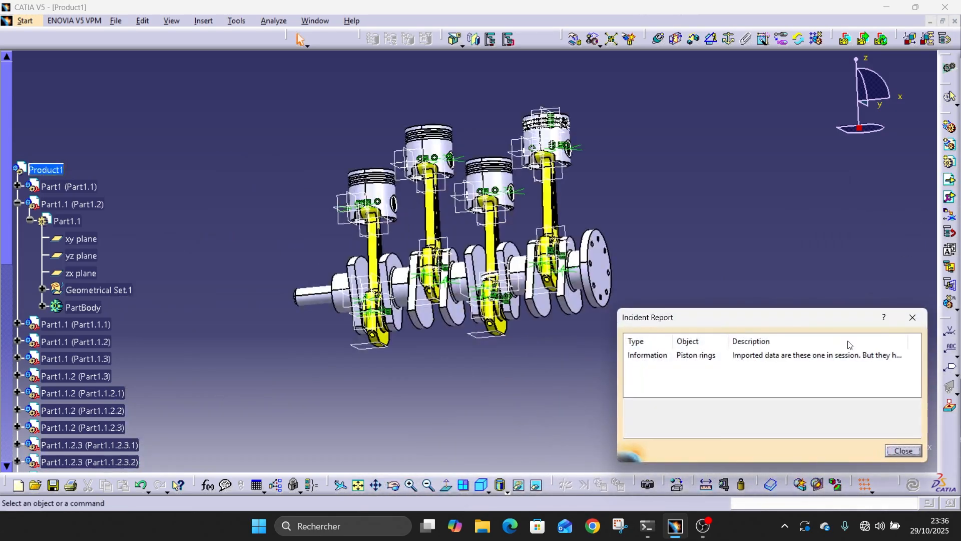
{"action": "left_click", "coordinate": [903, 451]}
{"action": "left_click", "coordinate": [950, 180]}
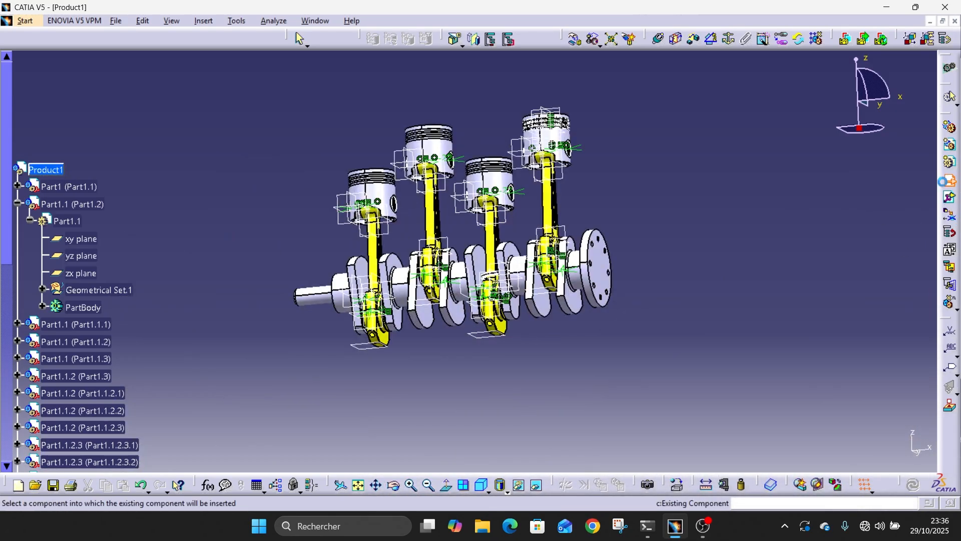
{"action": "left_click", "coordinate": [44, 173]}
{"action": "double_click", "coordinate": [552, 344]}
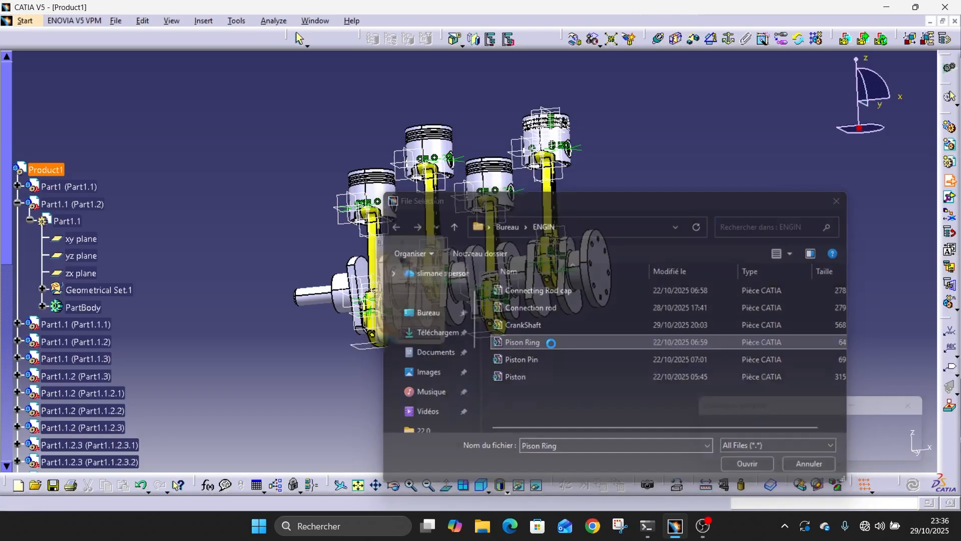
{"action": "left_click", "coordinate": [902, 451]}
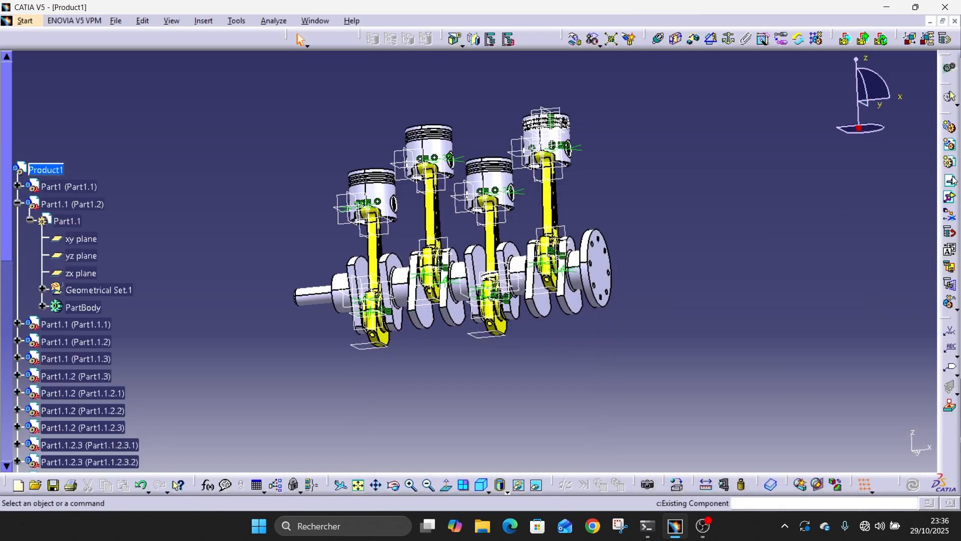
{"action": "left_click", "coordinate": [45, 169]}
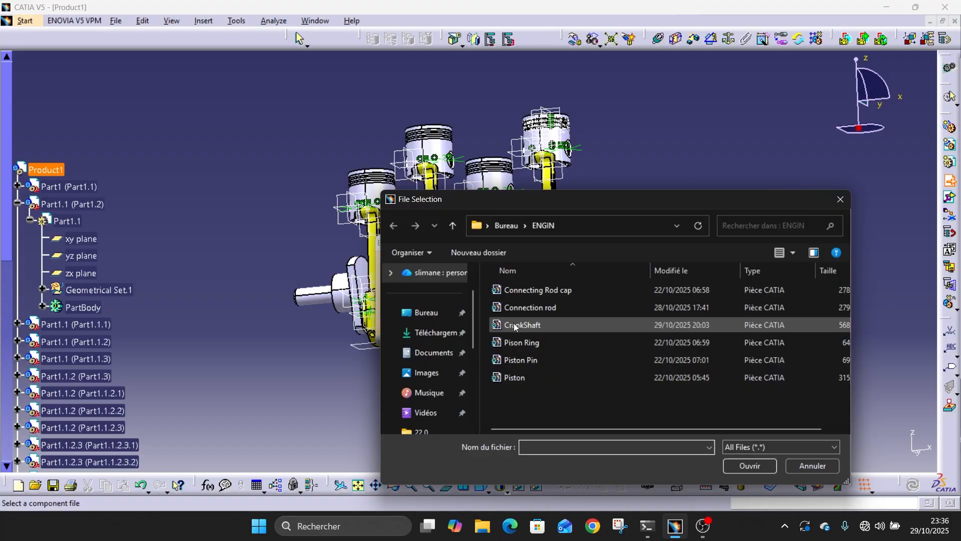
{"action": "double_click", "coordinate": [551, 343]}
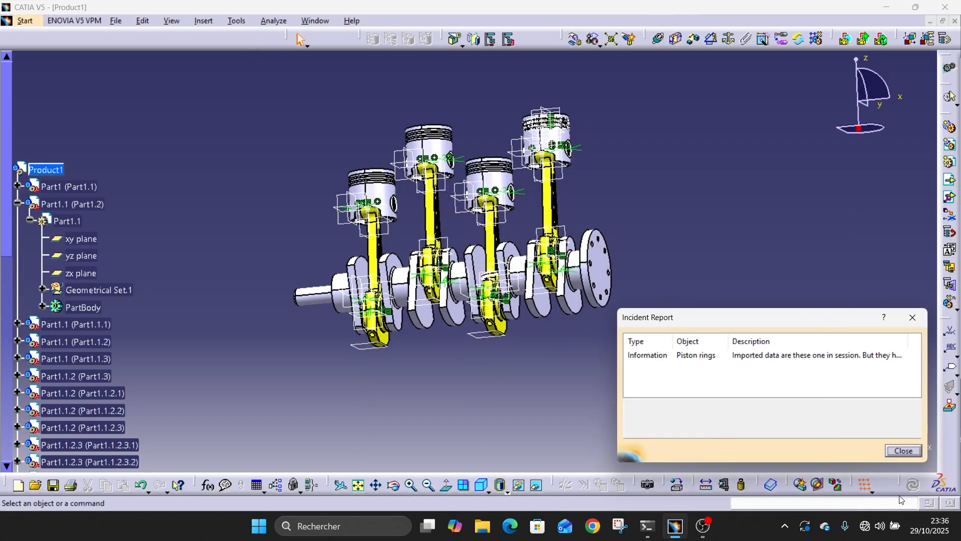
{"action": "left_click", "coordinate": [904, 451]}
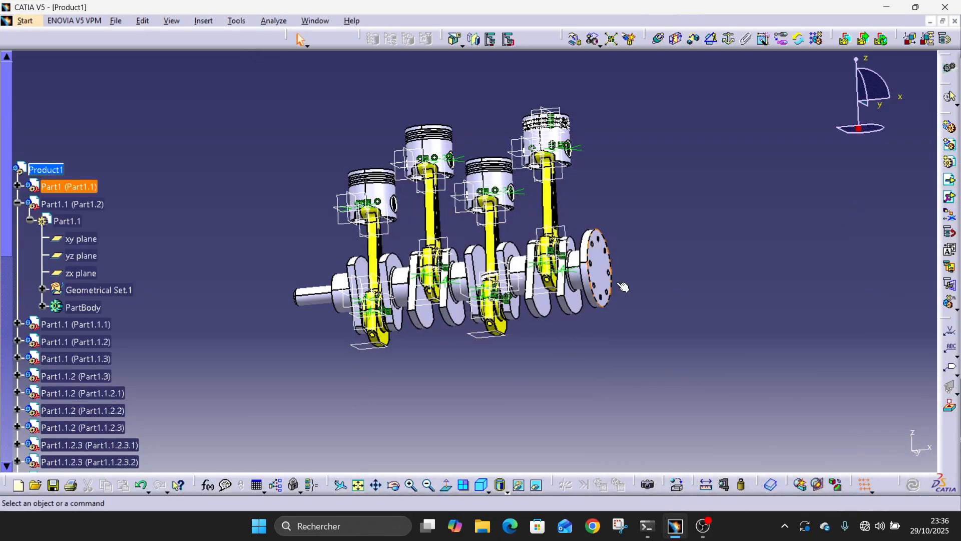
Step: Insert another three copies of Pison Ring from the ENGIN folder into Product1, making six new rings
{"action": "left_click", "coordinate": [951, 95]}
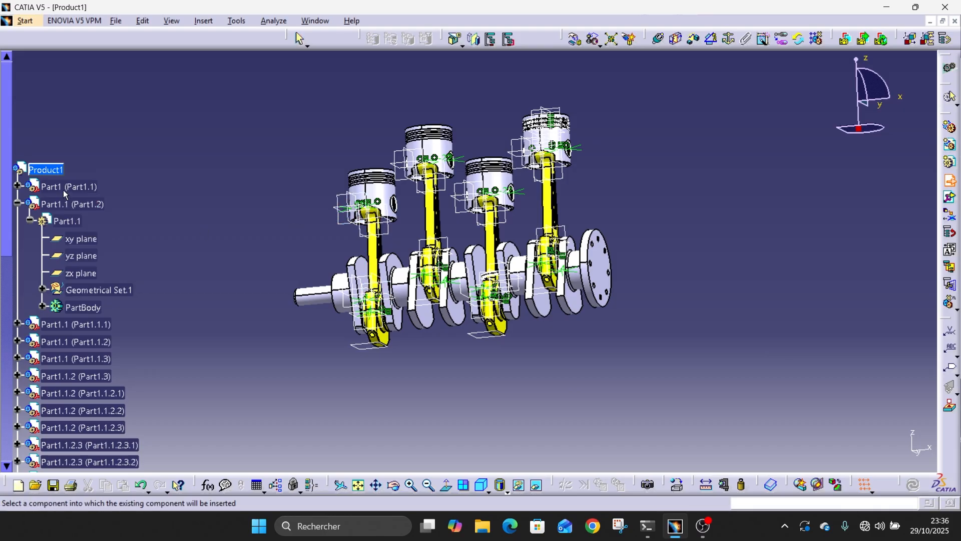
{"action": "left_click", "coordinate": [46, 170]}
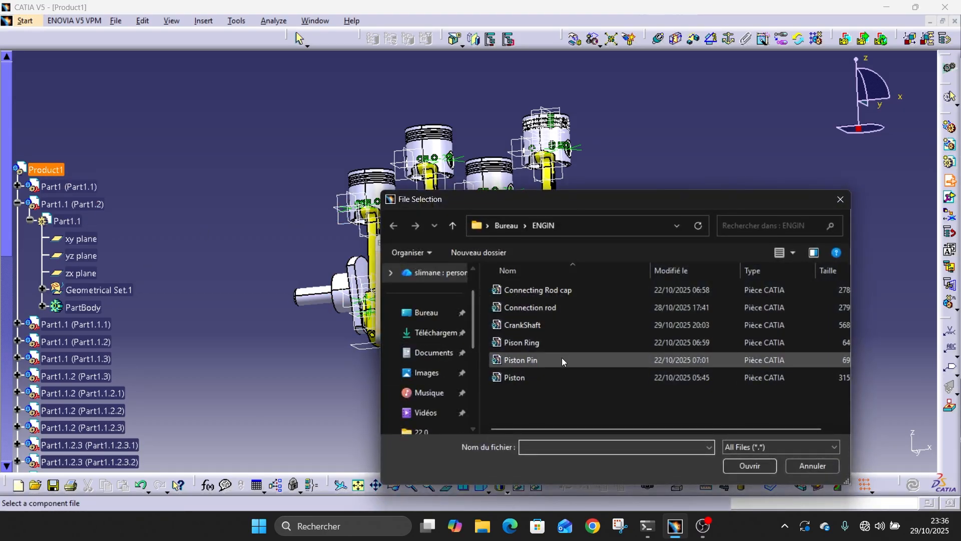
{"action": "double_click", "coordinate": [539, 343]}
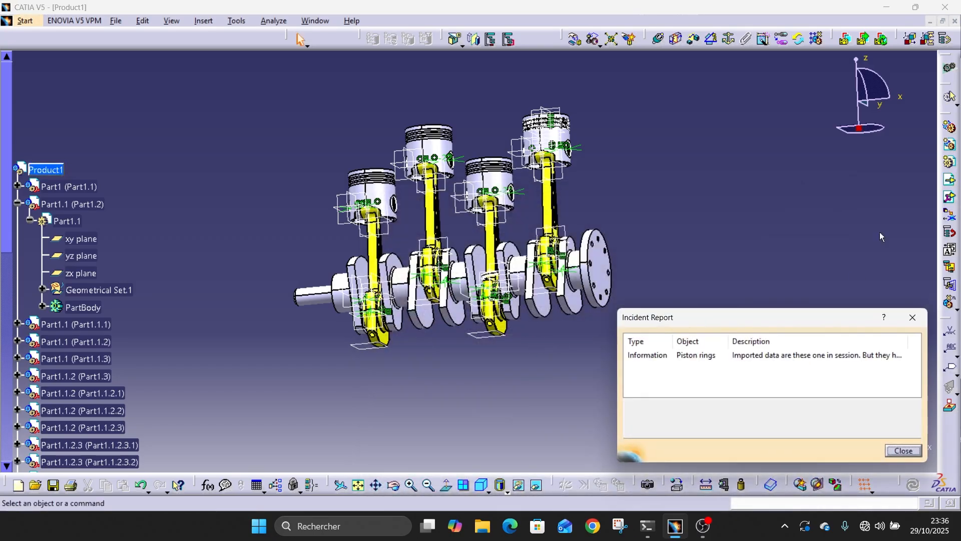
{"action": "left_click", "coordinate": [903, 451]}
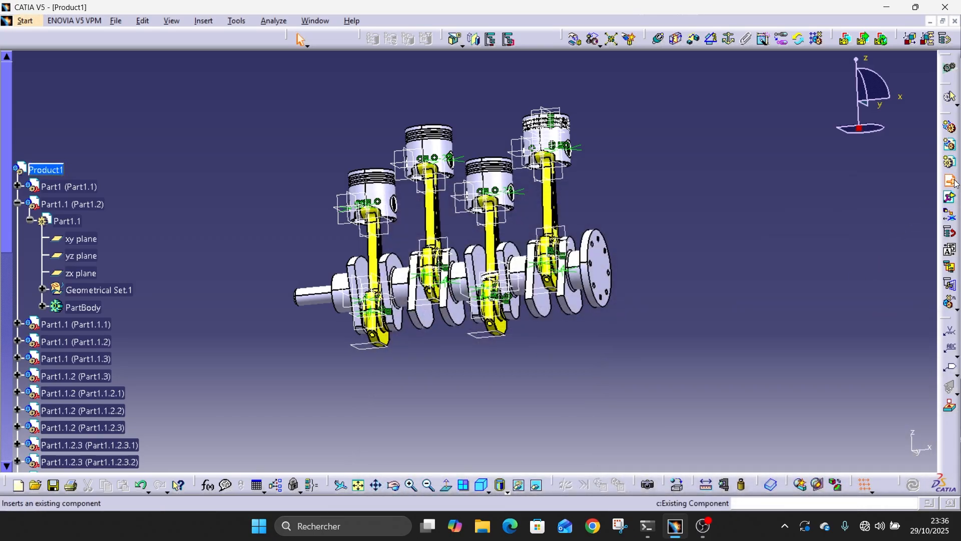
{"action": "left_click", "coordinate": [44, 167]}
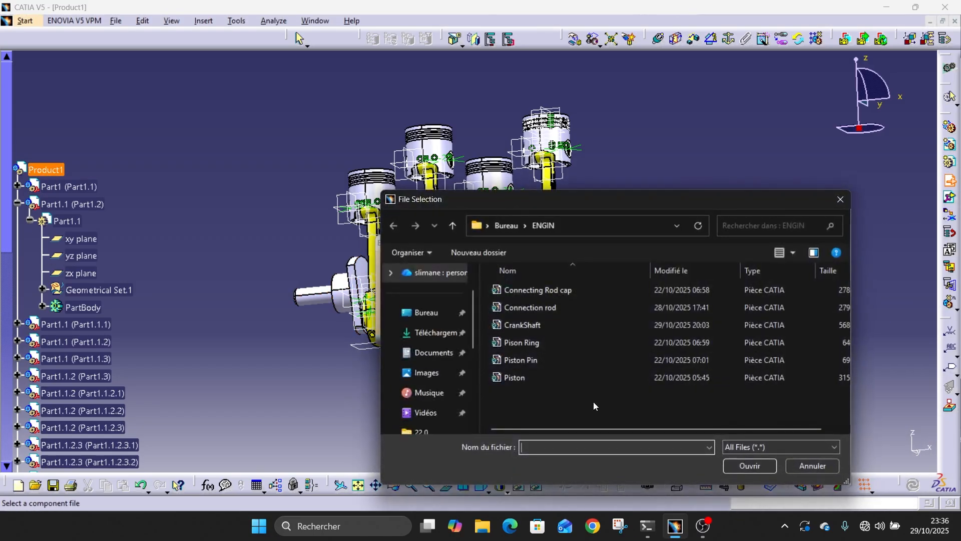
{"action": "double_click", "coordinate": [539, 343]}
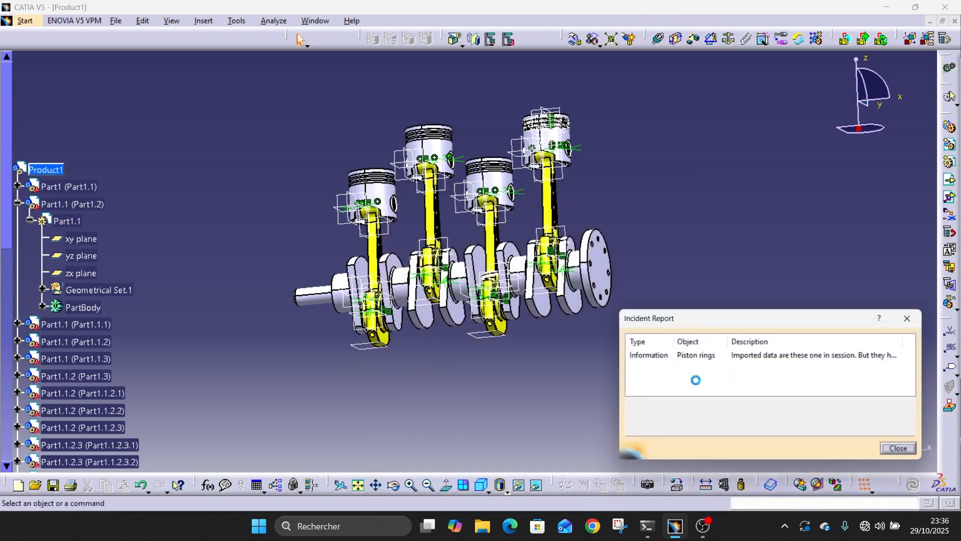
{"action": "left_click", "coordinate": [904, 450]}
{"action": "left_click", "coordinate": [949, 179]}
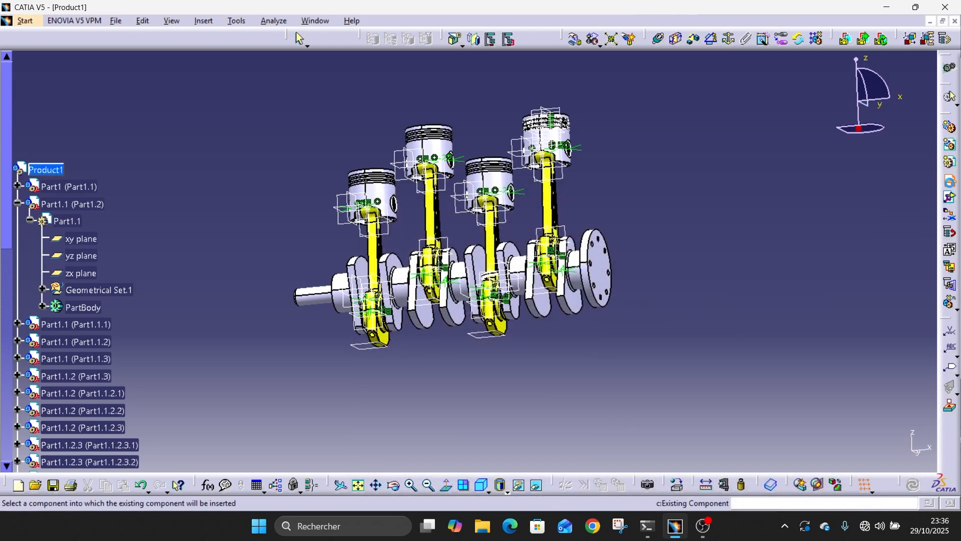
{"action": "left_click", "coordinate": [45, 170]}
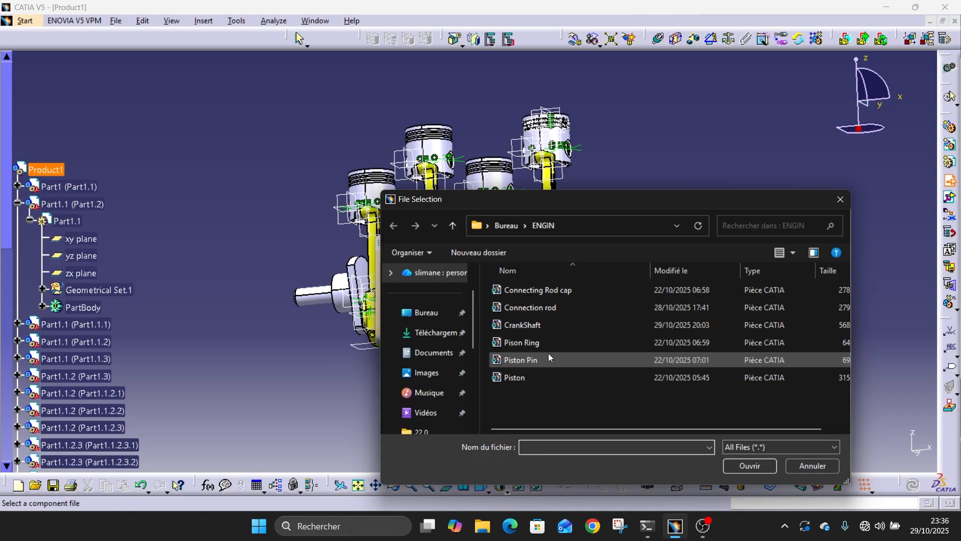
{"action": "left_click", "coordinate": [537, 338]}
{"action": "left_click", "coordinate": [746, 463]}
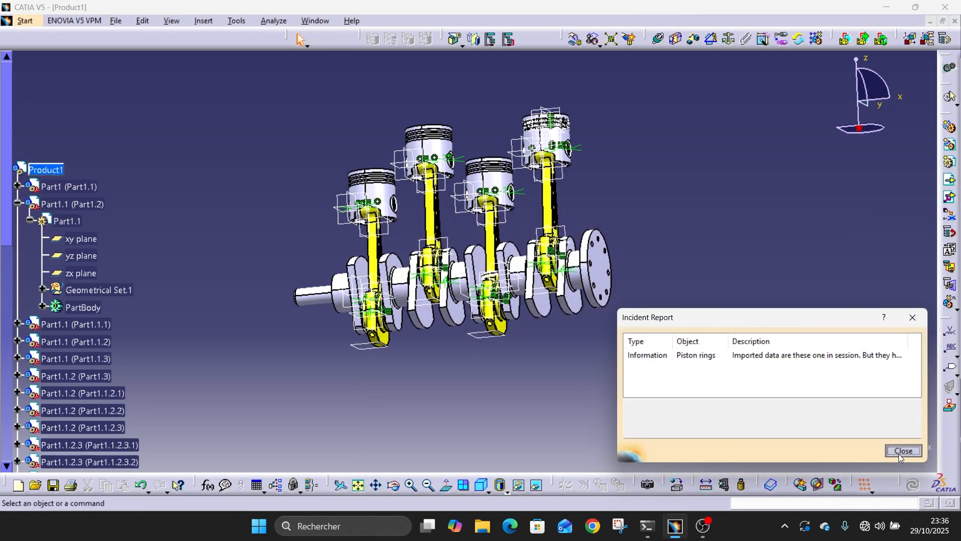
{"action": "left_click", "coordinate": [894, 445]}
Step: Move four of the newly inserted piston rings along the Z axis into a spaced stack below the crankshaft
{"action": "middle_click_drag", "start_coordinate": [476, 366], "coordinate": [490, 226]}
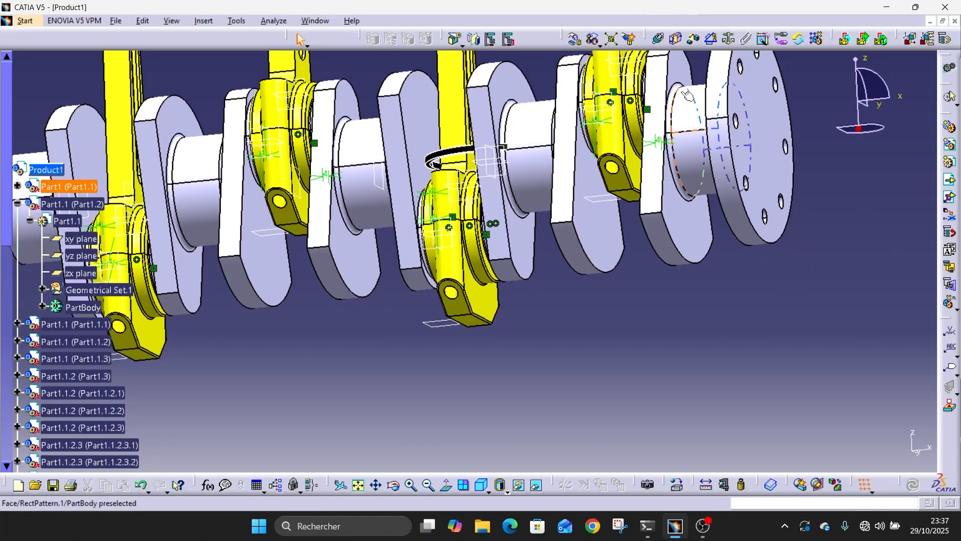
{"action": "left_click", "coordinate": [576, 39]}
{"action": "left_click_drag", "start_coordinate": [501, 159], "coordinate": [560, 395]}
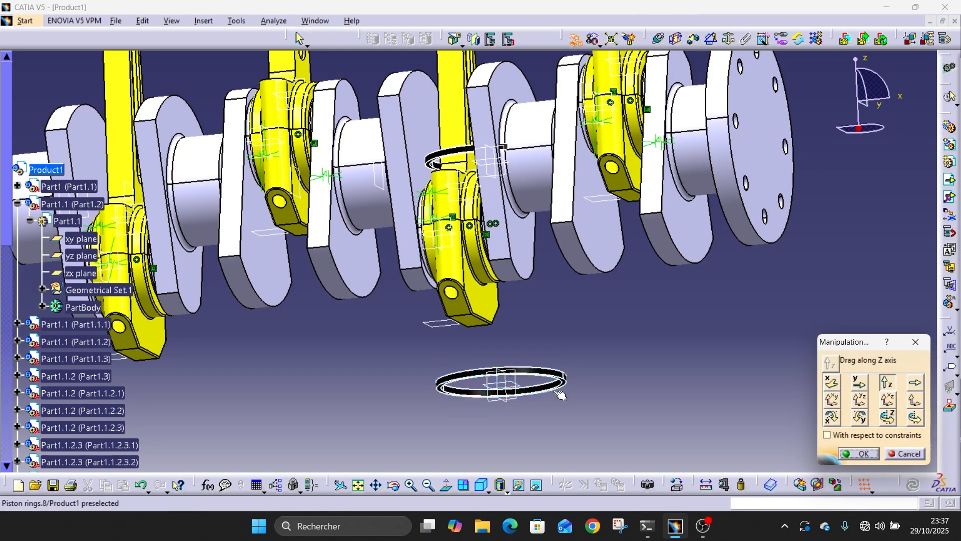
{"action": "left_click_drag", "start_coordinate": [443, 163], "coordinate": [434, 349]}
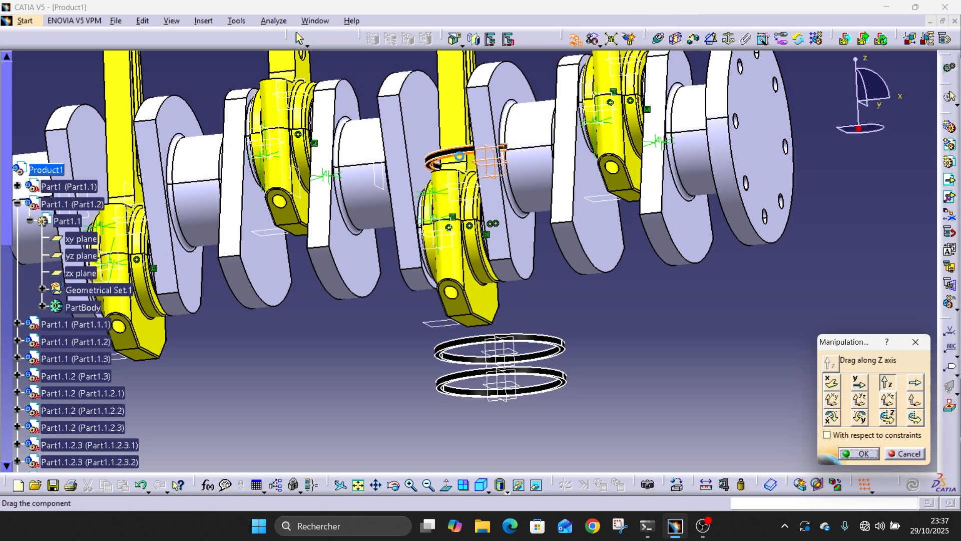
{"action": "left_click_drag", "start_coordinate": [443, 161], "coordinate": [474, 427]}
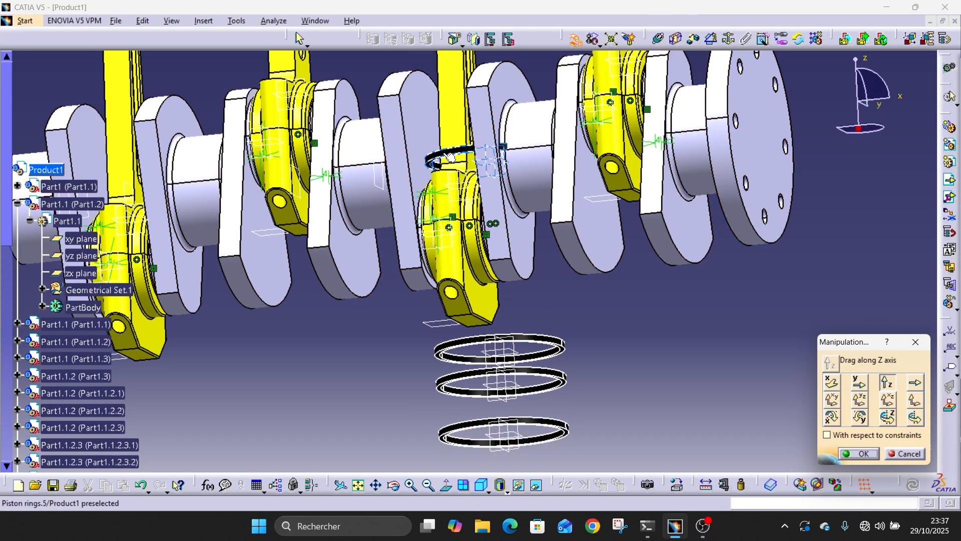
{"action": "left_click_drag", "start_coordinate": [447, 157], "coordinate": [453, 405]}
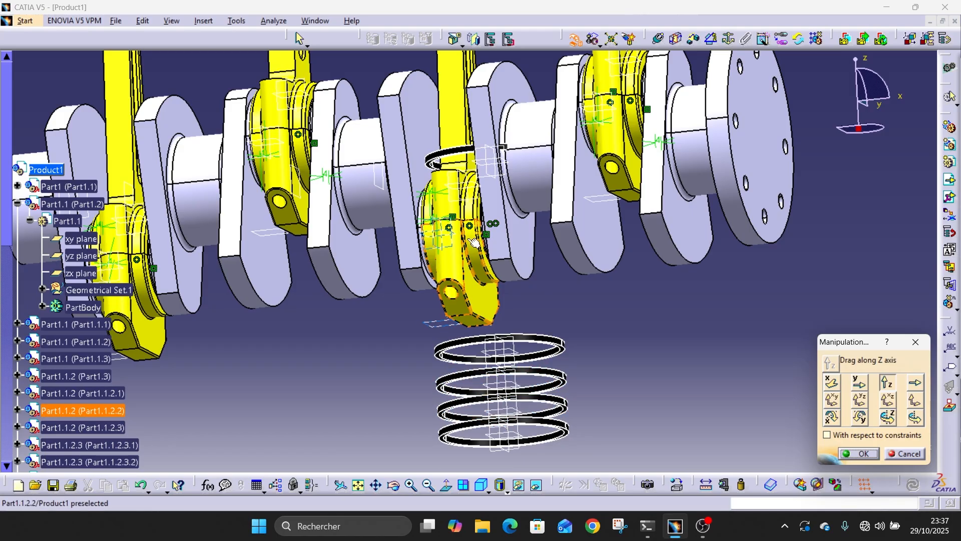
Step: Move the remaining two new piston rings along the Z axis to the bottom of the ring stack, then finish the manipulation
{"action": "middle_click_drag", "start_coordinate": [608, 338], "coordinate": [611, 223]}
{"action": "middle_click_drag", "start_coordinate": [527, 174], "coordinate": [551, 232]}
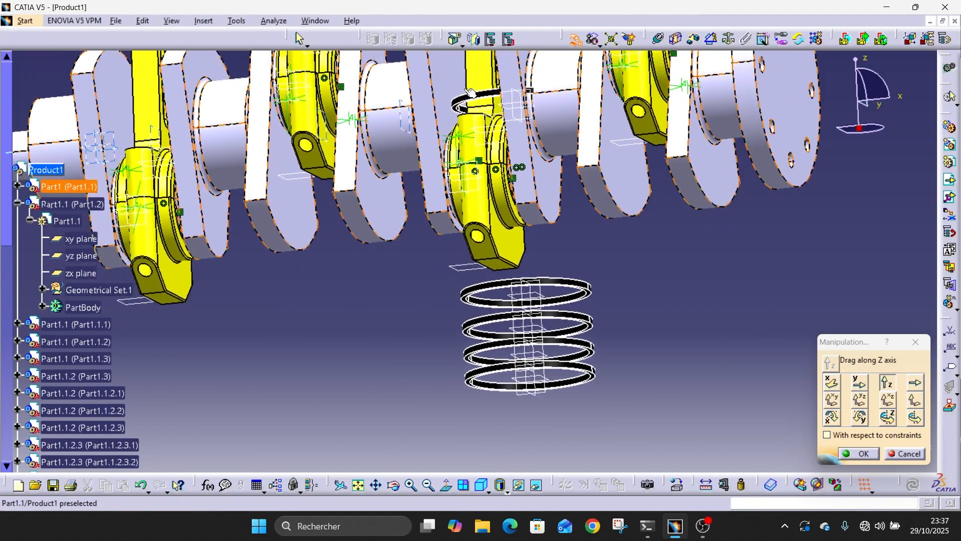
{"action": "left_click_drag", "start_coordinate": [466, 103], "coordinate": [506, 404]}
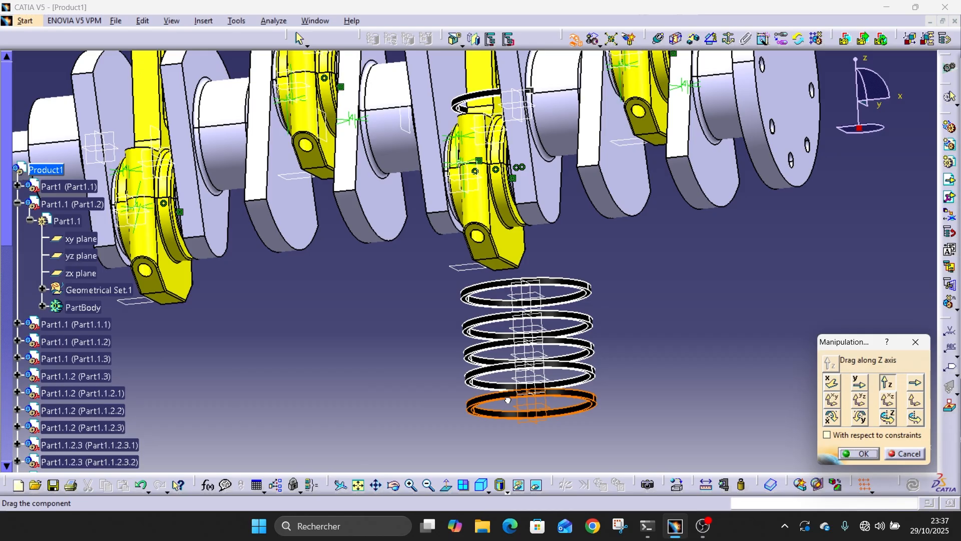
{"action": "left_click_drag", "start_coordinate": [493, 100], "coordinate": [504, 430]}
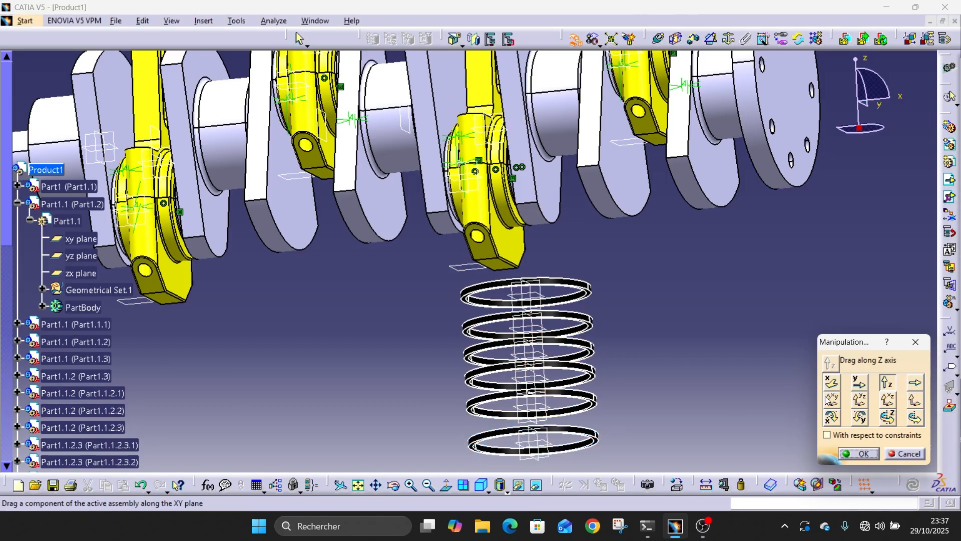
{"action": "left_click", "coordinate": [859, 454]}
{"action": "middle_click_drag", "start_coordinate": [729, 300], "coordinate": [731, 335], "text": "ctrl"}
{"action": "middle_click_drag", "start_coordinate": [553, 241], "coordinate": [595, 338]}
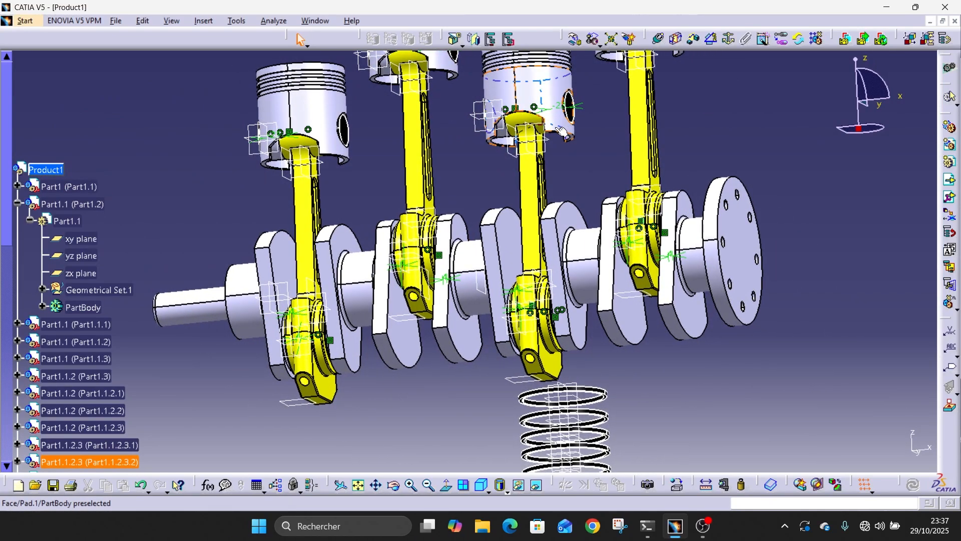
Step: Make the axes of the three upper loose piston rings coincident with the third piston's axis
{"action": "left_click", "coordinate": [660, 41]}
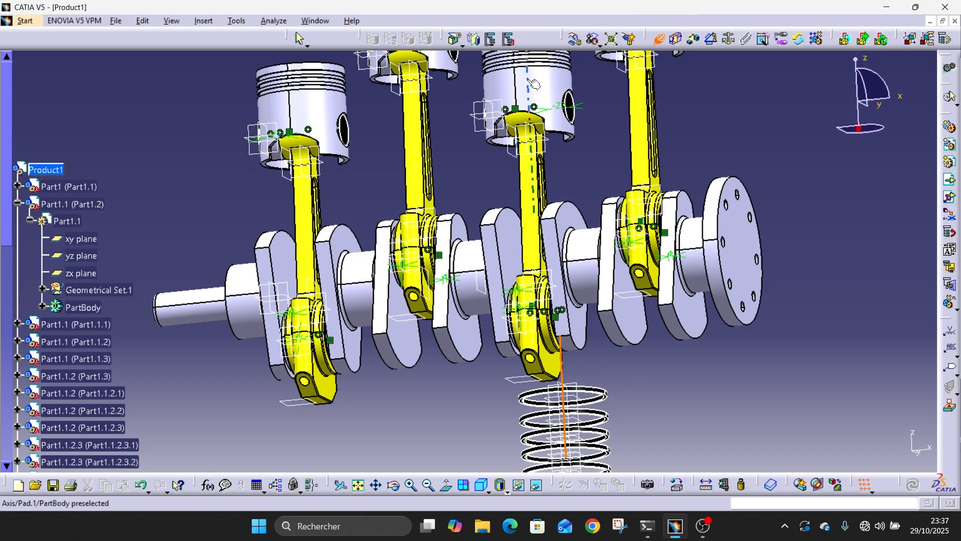
{"action": "left_click", "coordinate": [533, 84]}
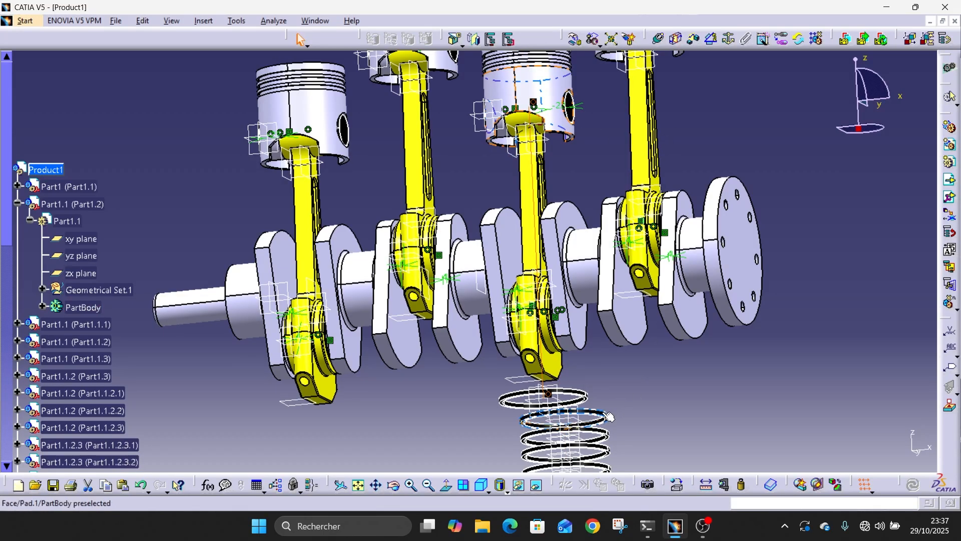
{"action": "left_click", "coordinate": [659, 39]}
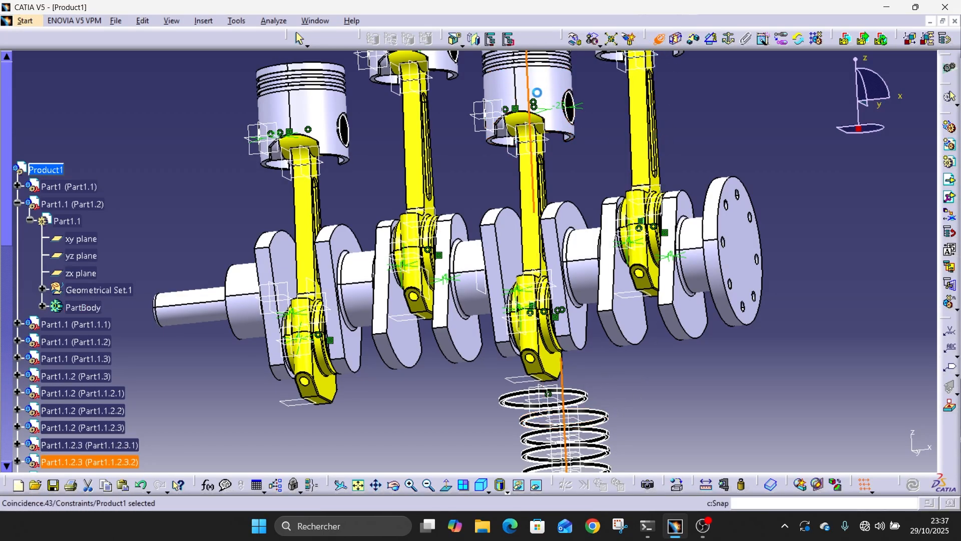
{"action": "left_click", "coordinate": [660, 40]}
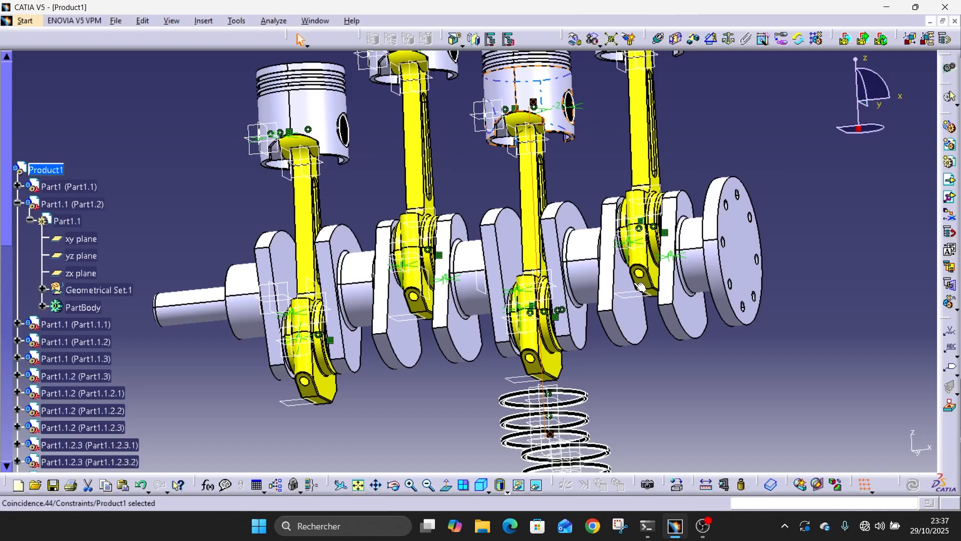
Step: Make the axes of the remaining three loose piston rings coincident with the second piston's axis
{"action": "middle_click_drag", "start_coordinate": [641, 286], "coordinate": [694, 389]}
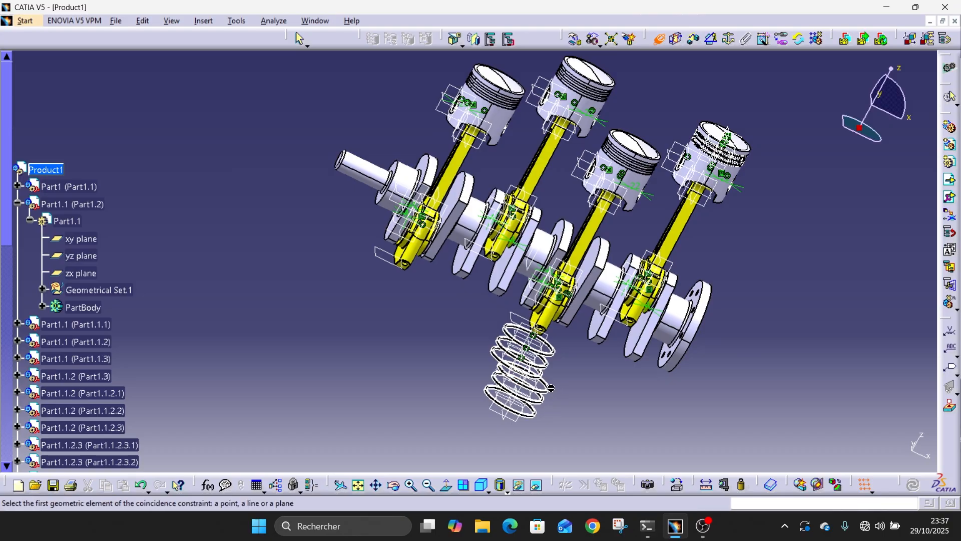
{"action": "mouse_move", "coordinate": [552, 412]}
{"action": "middle_mouse_down"}
{"action": "mouse_move", "coordinate": [539, 367]}
{"action": "mouse_move", "coordinate": [555, 413]}
{"action": "middle_mouse_up"}
{"action": "middle_click_drag", "start_coordinate": [526, 351], "coordinate": [545, 393]}
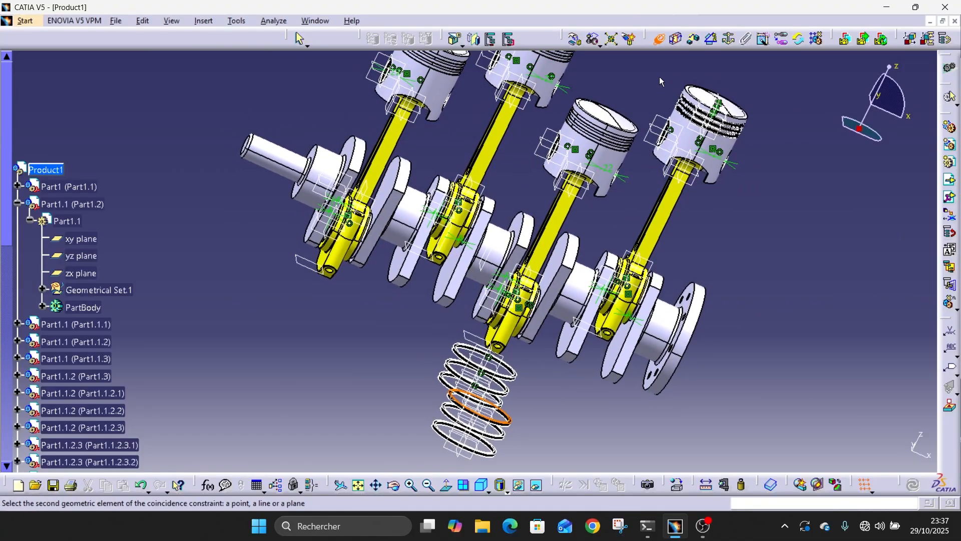
{"action": "left_click", "coordinate": [661, 43]}
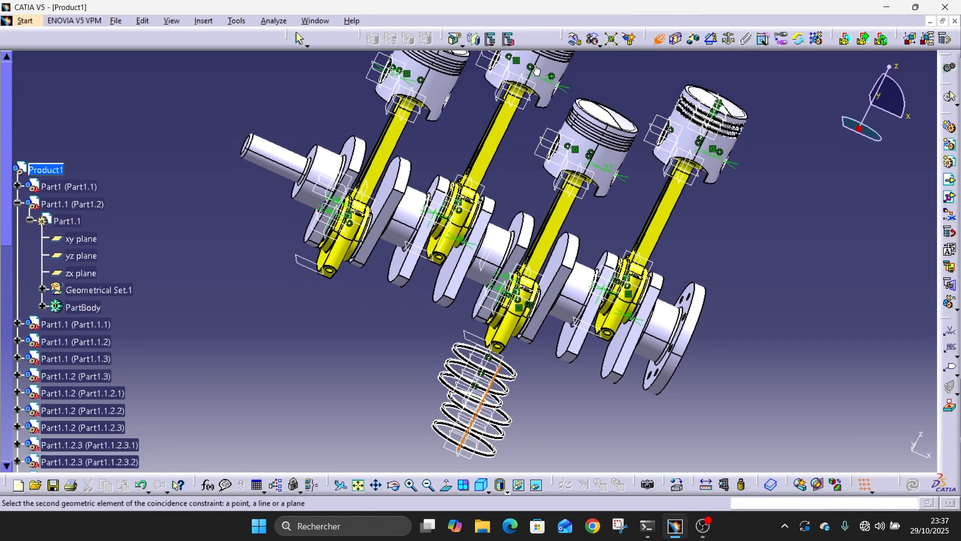
{"action": "left_click", "coordinate": [668, 39]}
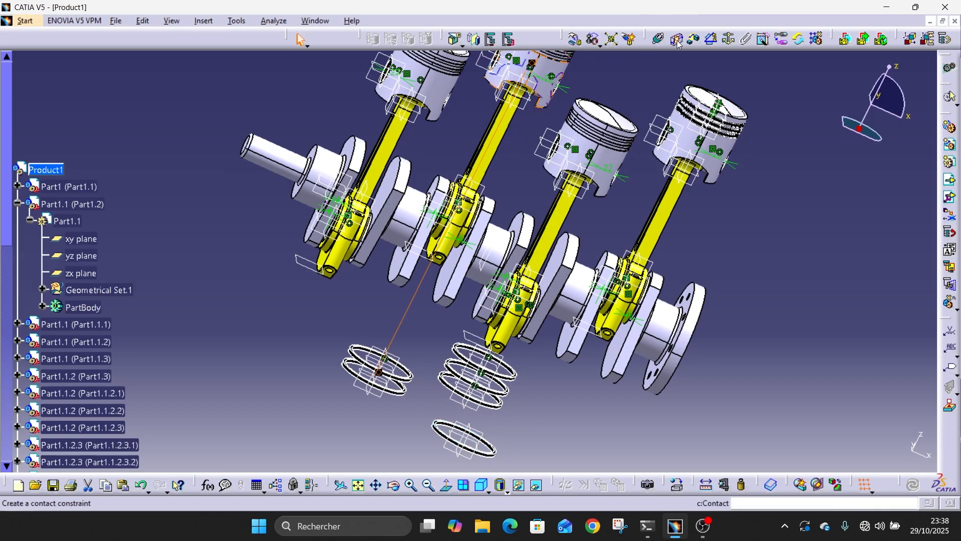
{"action": "left_click", "coordinate": [659, 44]}
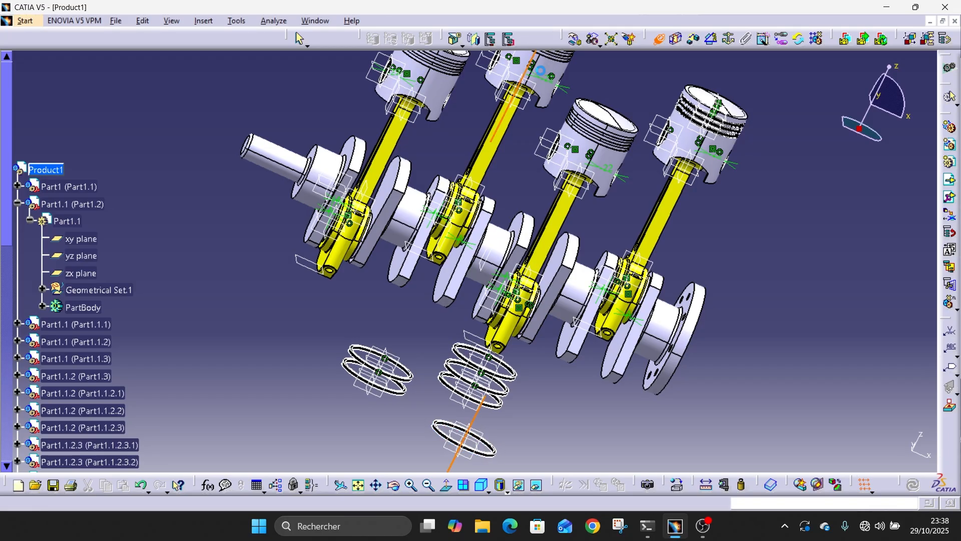
Step: Add a contact constraint between the first ring aligned with the third piston and that piston's groove nearest the crown
{"action": "left_click", "coordinate": [679, 44]}
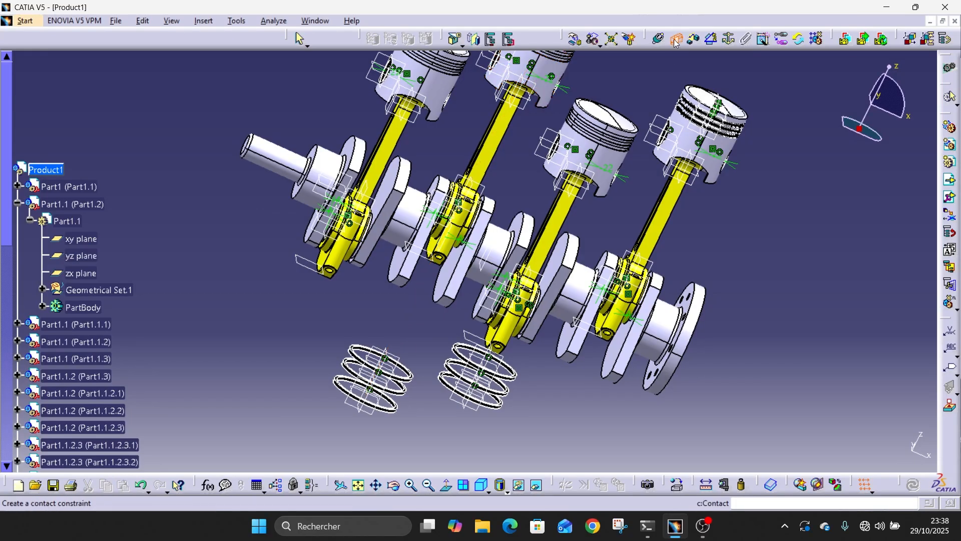
{"action": "middle_click_drag", "start_coordinate": [502, 385], "coordinate": [488, 265]}
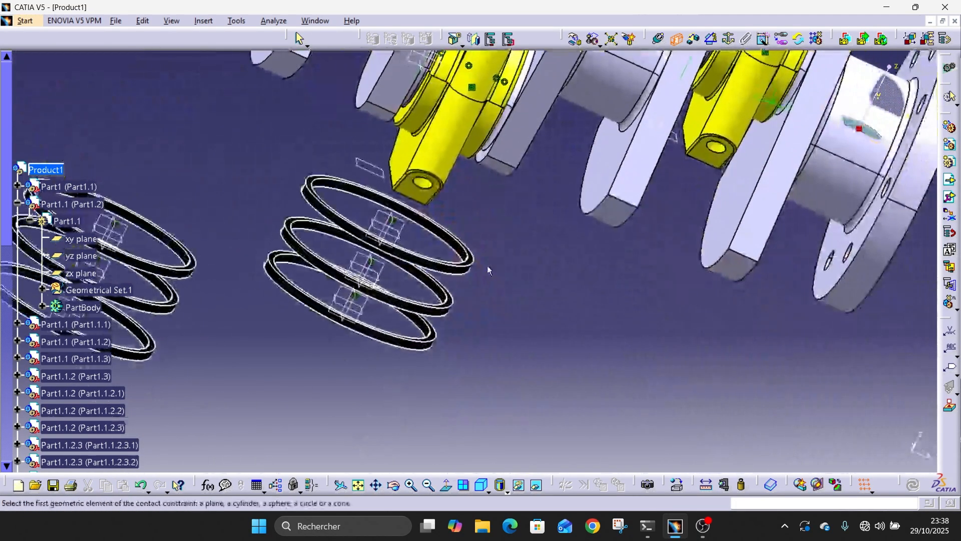
{"action": "left_click", "coordinate": [472, 261]}
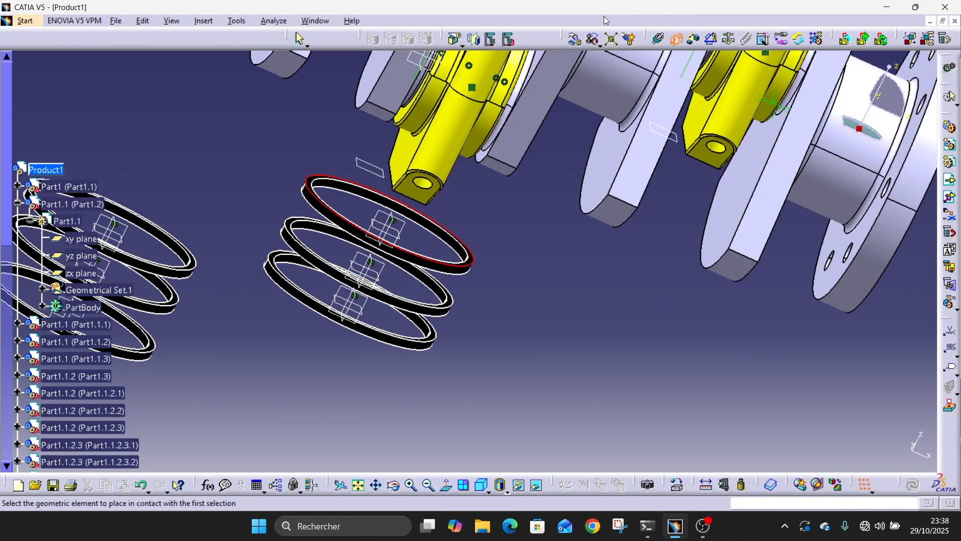
{"action": "left_click", "coordinate": [677, 47]}
{"action": "middle_click_drag", "start_coordinate": [473, 238], "coordinate": [457, 175]}
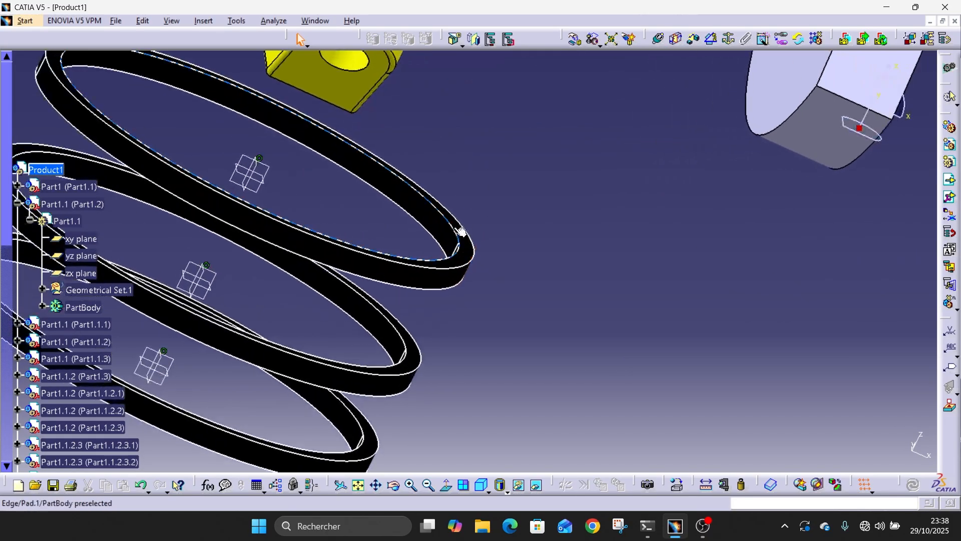
{"action": "mouse_move", "coordinate": [519, 157]}
{"action": "middle_mouse_down"}
{"action": "mouse_move", "coordinate": [502, 201]}
{"action": "mouse_move", "coordinate": [505, 144]}
{"action": "middle_mouse_up"}
{"action": "middle_click_drag", "start_coordinate": [535, 76], "coordinate": [540, 293]}
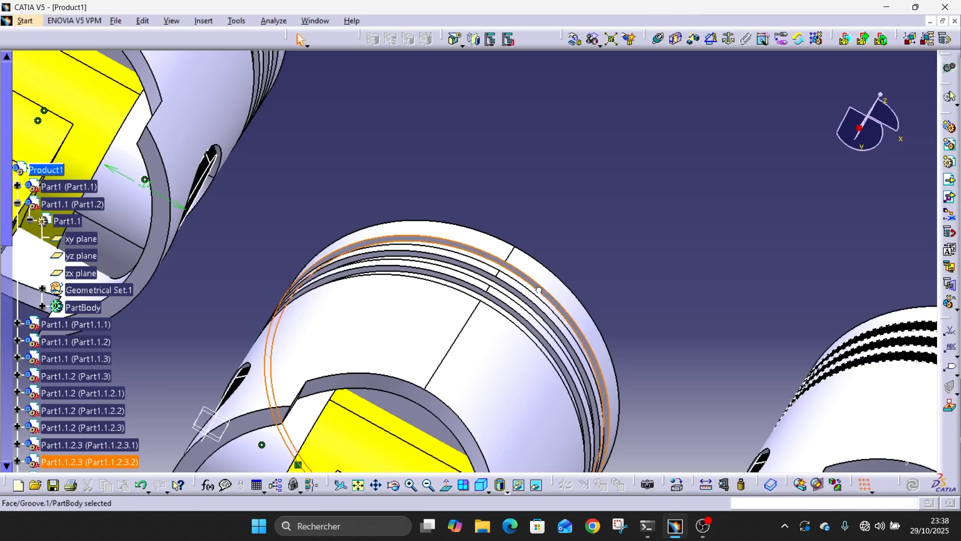
{"action": "middle_click_drag", "start_coordinate": [500, 325], "coordinate": [561, 60]}
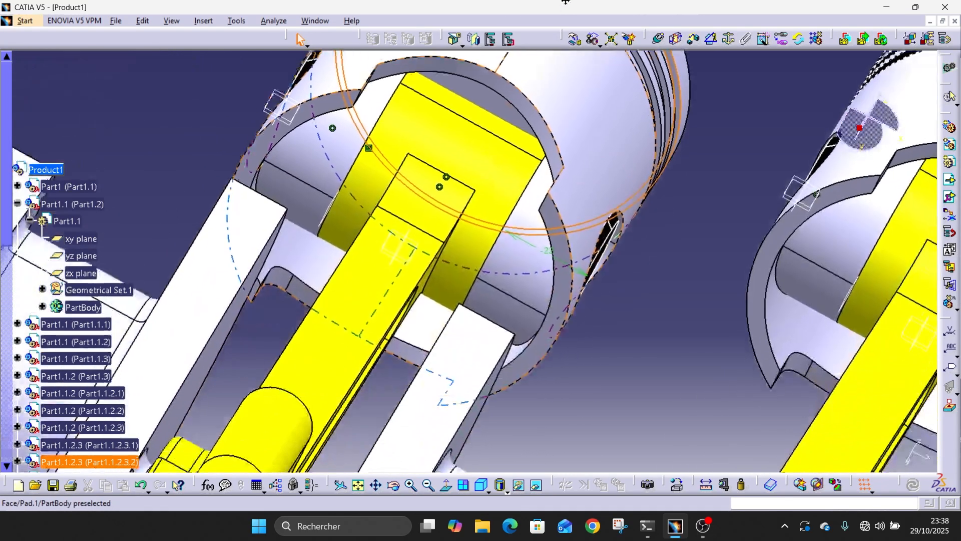
{"action": "middle_click_drag", "start_coordinate": [383, 290], "coordinate": [592, 38]}
{"action": "middle_click_drag", "start_coordinate": [373, 333], "coordinate": [375, 386]}
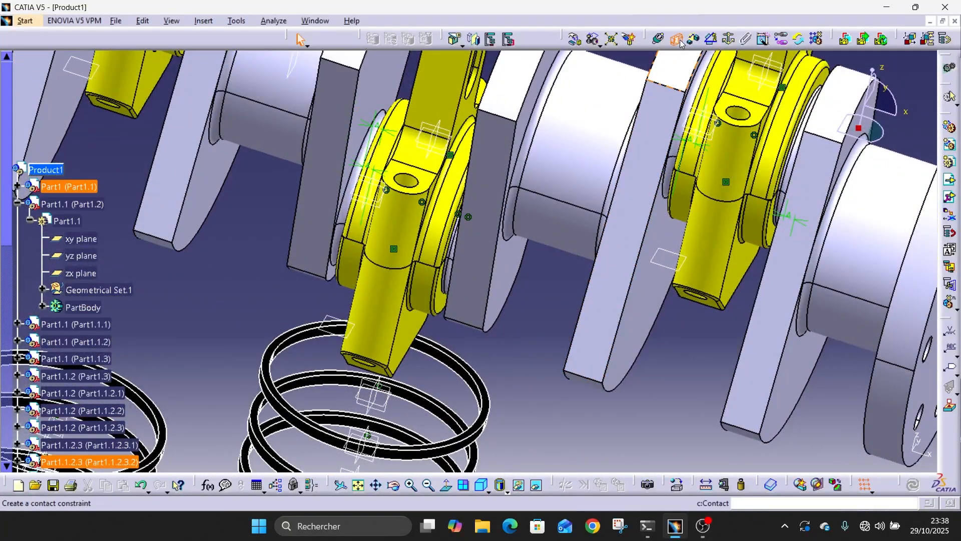
{"action": "left_click", "coordinate": [494, 413]}
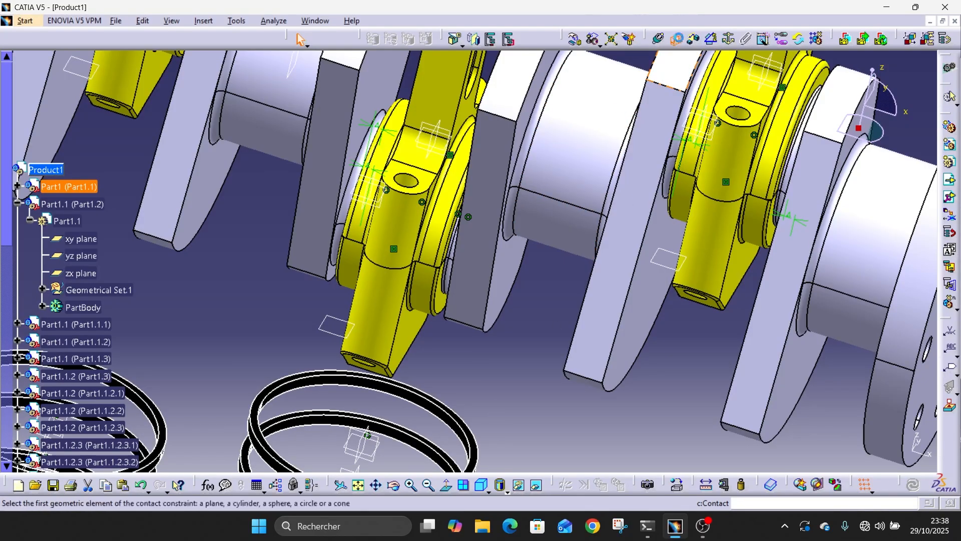
Step: Constrain the next ring below the third piston in contact with that piston's middle ring groove
{"action": "left_click", "coordinate": [536, 485]}
{"action": "left_click", "coordinate": [475, 457]}
{"action": "middle_click_drag", "start_coordinate": [576, 94], "coordinate": [548, 320]}
{"action": "middle_click_drag", "start_coordinate": [526, 168], "coordinate": [551, 434]}
{"action": "middle_click_drag", "start_coordinate": [487, 184], "coordinate": [506, 80]}
{"action": "middle_click_drag", "start_coordinate": [576, 96], "coordinate": [473, 423]}
{"action": "middle_click_drag", "start_coordinate": [628, 70], "coordinate": [577, 227]}
{"action": "middle_click_drag", "start_coordinate": [627, 273], "coordinate": [609, 170]}
{"action": "middle_click_drag", "start_coordinate": [561, 220], "coordinate": [442, 362]}
{"action": "left_click", "coordinate": [616, 325]}
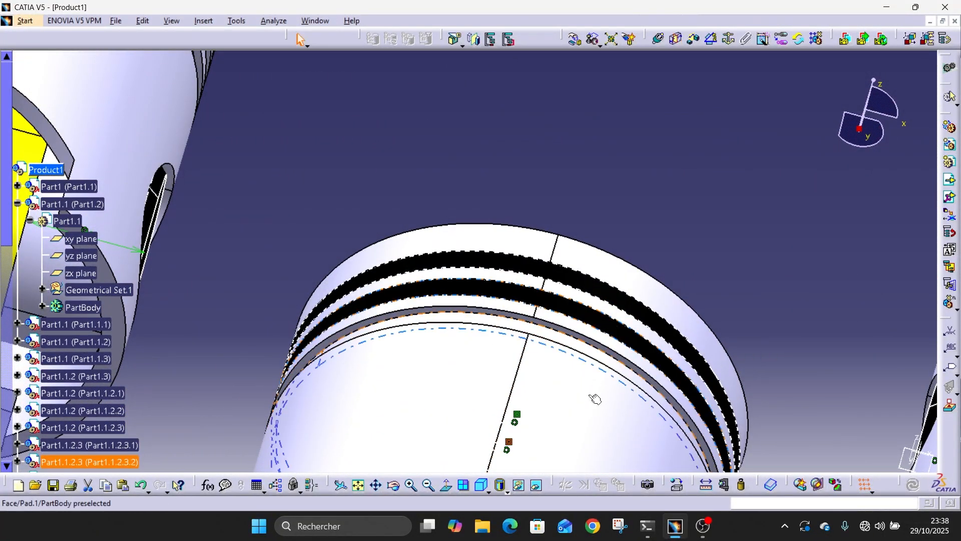
Step: Constrain the last ring below the third piston in contact with its groove farthest from the crown
{"action": "middle_click_drag", "start_coordinate": [576, 424], "coordinate": [617, 110]}
{"action": "middle_click_drag", "start_coordinate": [539, 382], "coordinate": [590, 157]}
{"action": "middle_click_drag", "start_coordinate": [521, 409], "coordinate": [515, 493]}
{"action": "middle_click_drag", "start_coordinate": [481, 373], "coordinate": [514, 112]}
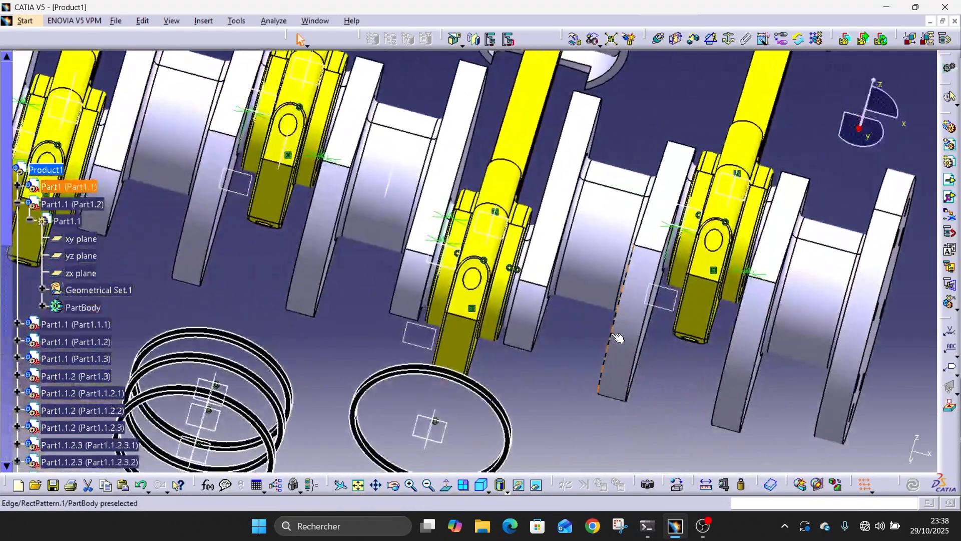
{"action": "left_click", "coordinate": [508, 458]}
{"action": "middle_click_drag", "start_coordinate": [608, 195], "coordinate": [578, 453]}
{"action": "middle_click_drag", "start_coordinate": [580, 256], "coordinate": [560, 331]}
{"action": "middle_click_drag", "start_coordinate": [551, 176], "coordinate": [421, 170]}
{"action": "middle_click_drag", "start_coordinate": [412, 359], "coordinate": [543, 35]}
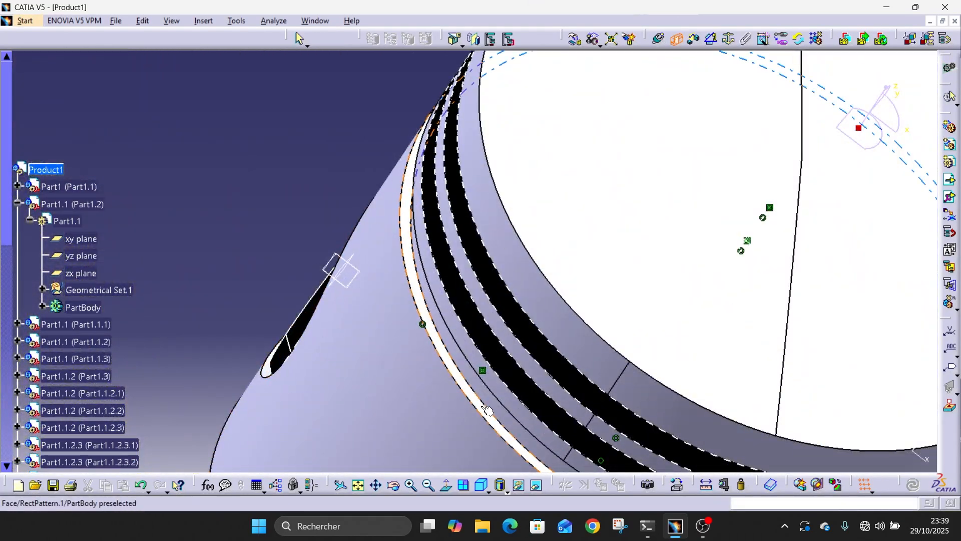
{"action": "left_click", "coordinate": [431, 268]}
Step: Add a contact constraint between the first ring aligned with the second piston and that piston's groove nearest the crown
{"action": "middle_click_drag", "start_coordinate": [431, 267], "coordinate": [558, 325]}
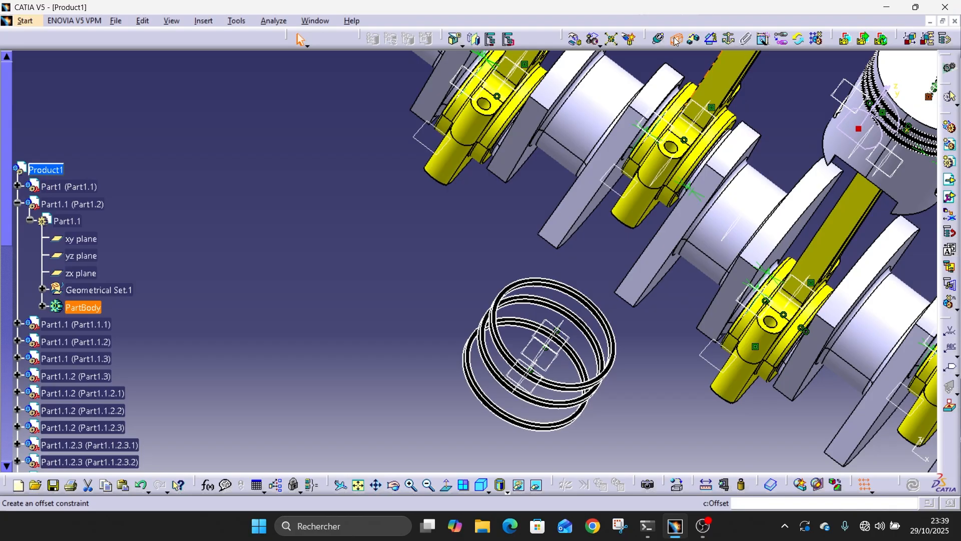
{"action": "middle_click_drag", "start_coordinate": [578, 419], "coordinate": [408, 160]}
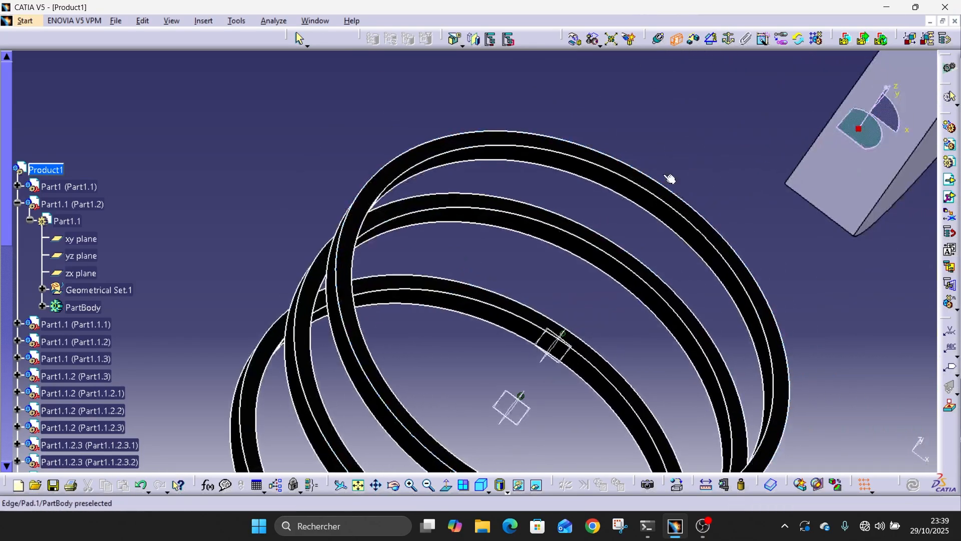
{"action": "left_click", "coordinate": [705, 229]}
{"action": "middle_click_drag", "start_coordinate": [726, 125], "coordinate": [466, 425]}
{"action": "middle_click_drag", "start_coordinate": [588, 197], "coordinate": [419, 435]}
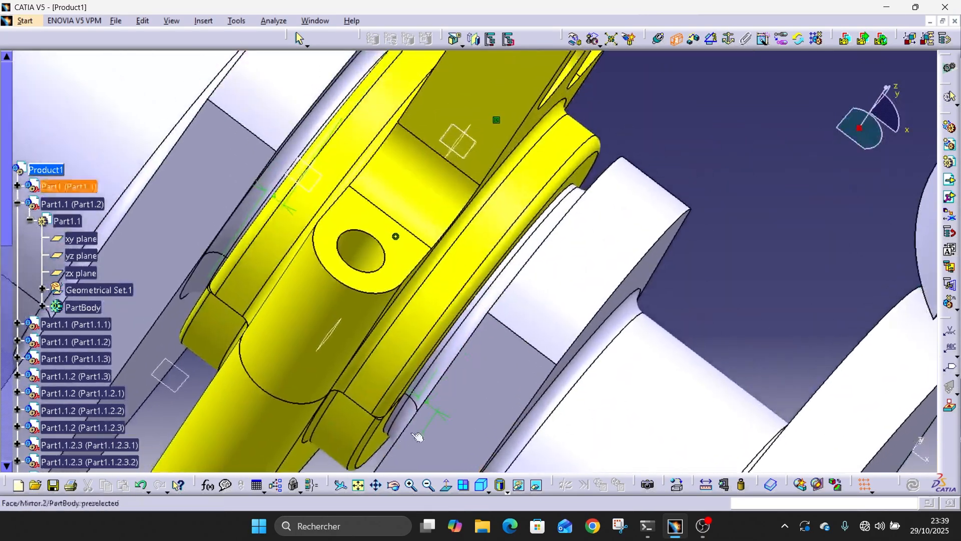
{"action": "middle_click_drag", "start_coordinate": [662, 60], "coordinate": [649, 204]}
{"action": "middle_click_drag", "start_coordinate": [406, 362], "coordinate": [437, 332]}
{"action": "middle_click_drag", "start_coordinate": [650, 75], "coordinate": [371, 400]}
{"action": "middle_click_drag", "start_coordinate": [555, 233], "coordinate": [496, 336]}
{"action": "middle_click_drag", "start_coordinate": [504, 148], "coordinate": [821, 215]}
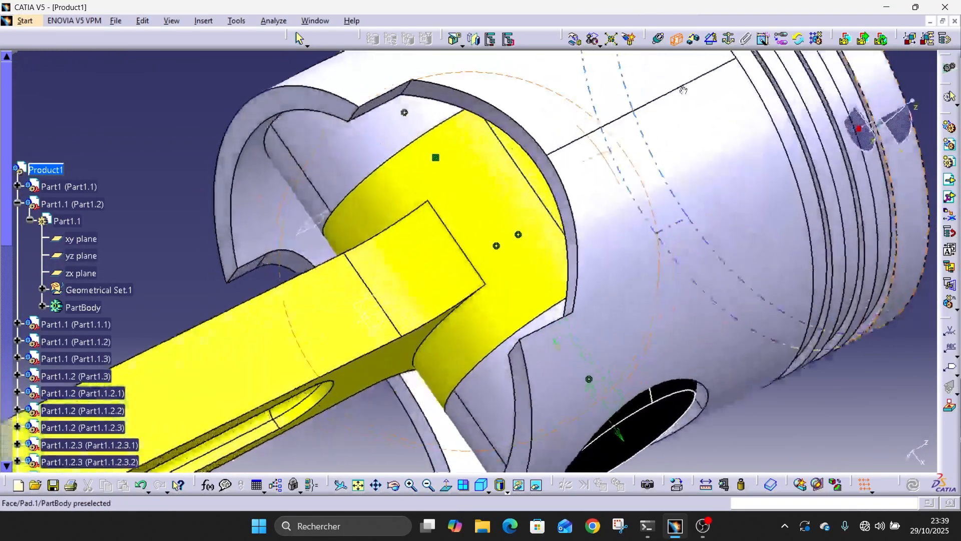
{"action": "left_click", "coordinate": [895, 246]}
Step: Constrain one of the two rings left below the second piston in contact with that piston's middle ring groove
{"action": "middle_click_drag", "start_coordinate": [706, 300], "coordinate": [945, 8]}
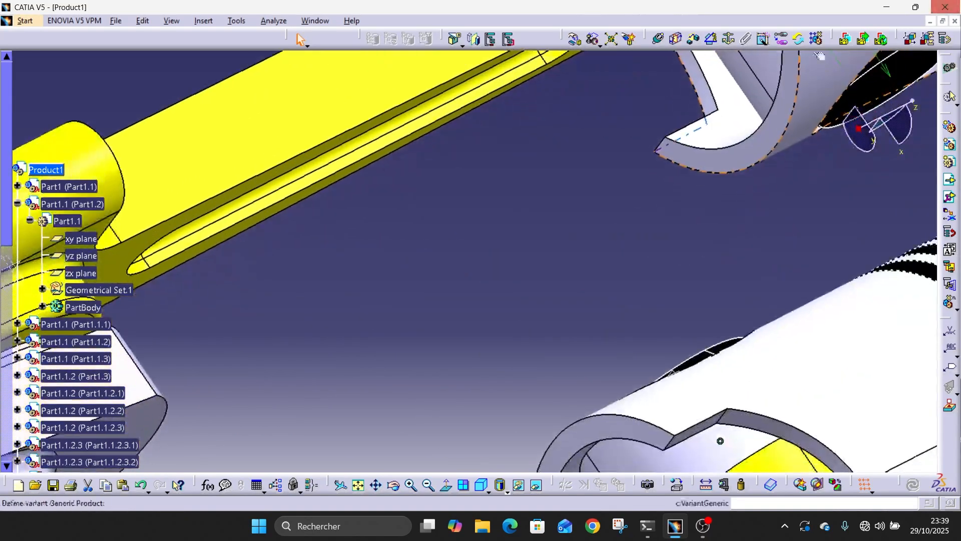
{"action": "middle_click_drag", "start_coordinate": [422, 330], "coordinate": [320, 463]}
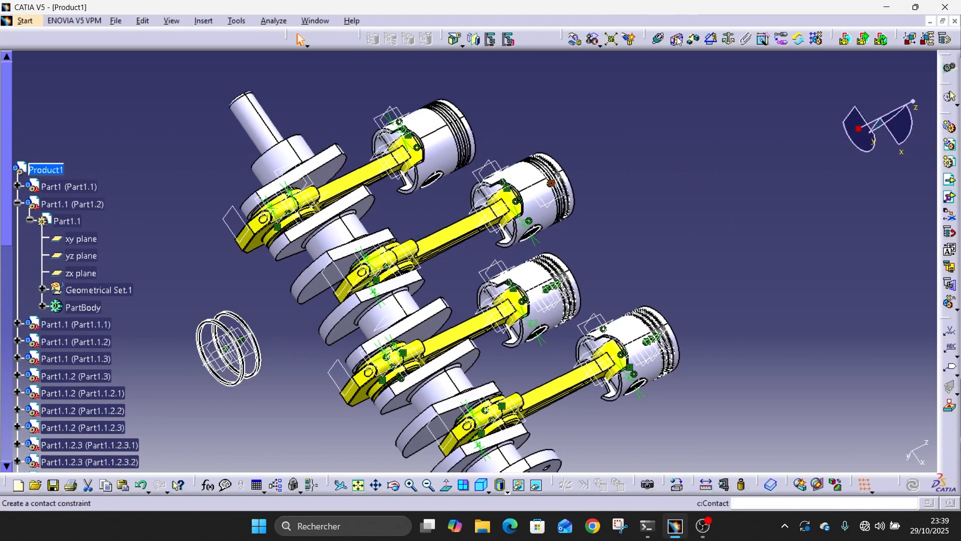
{"action": "middle_click_drag", "start_coordinate": [300, 333], "coordinate": [931, 60]}
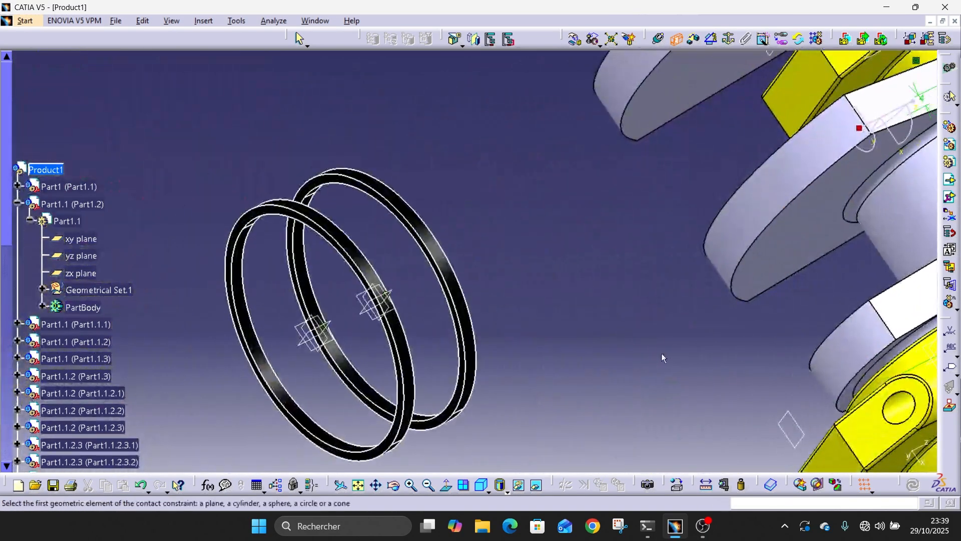
{"action": "left_click", "coordinate": [461, 386]}
{"action": "middle_click_drag", "start_coordinate": [811, 221], "coordinate": [117, 483]}
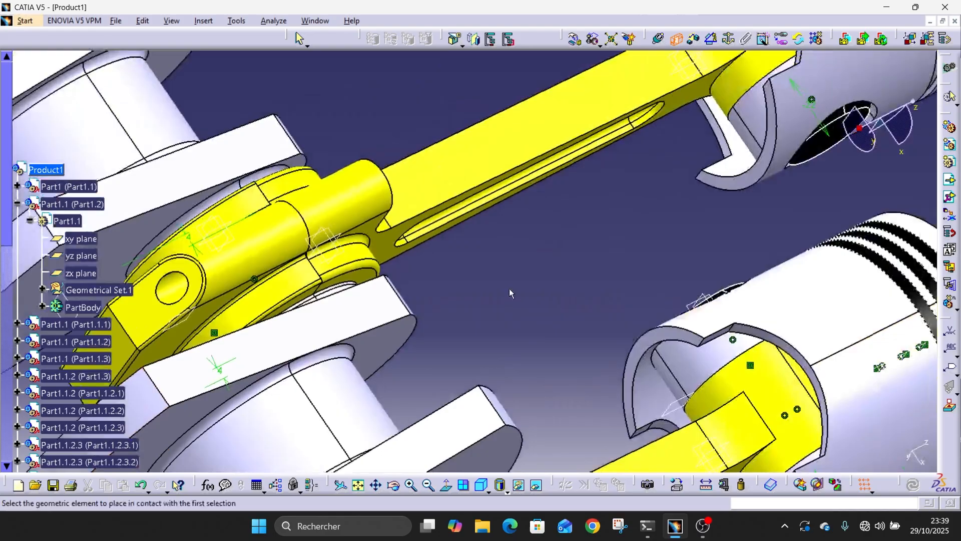
{"action": "middle_click_drag", "start_coordinate": [511, 295], "coordinate": [521, 335]}
{"action": "middle_click_drag", "start_coordinate": [743, 131], "coordinate": [742, 89]}
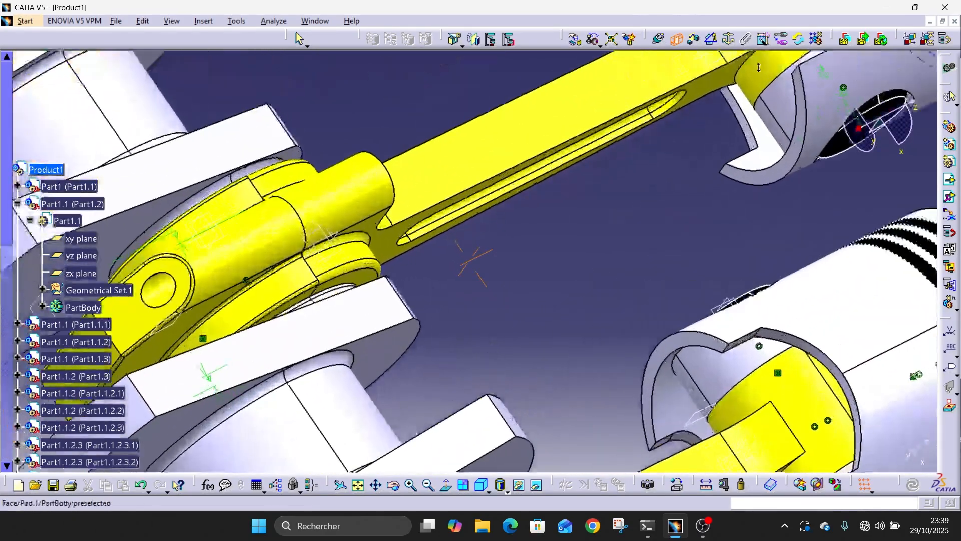
{"action": "middle_click_drag", "start_coordinate": [751, 173], "coordinate": [39, 516]}
{"action": "middle_click_drag", "start_coordinate": [173, 332], "coordinate": [192, 255]}
{"action": "middle_click_drag", "start_coordinate": [120, 353], "coordinate": [735, 260]}
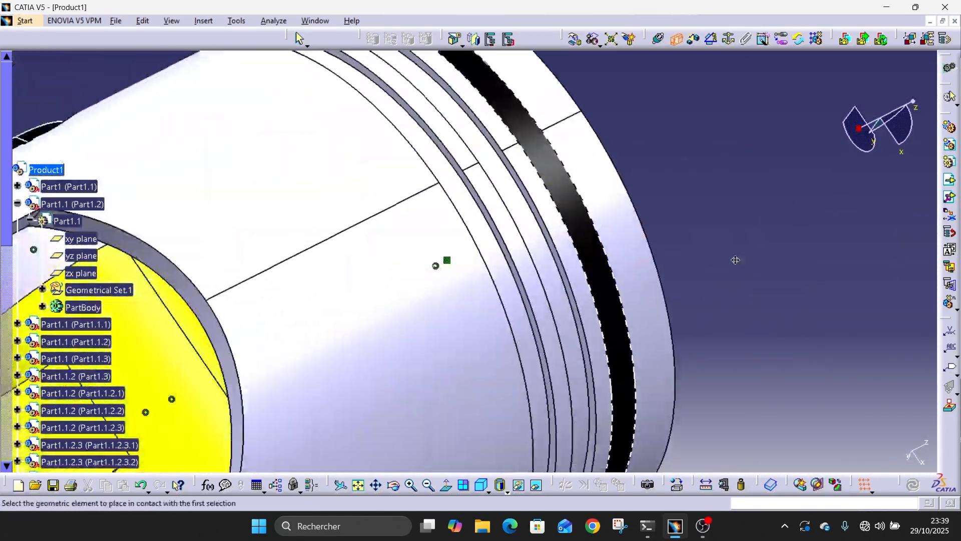
{"action": "left_click", "coordinate": [619, 350]}
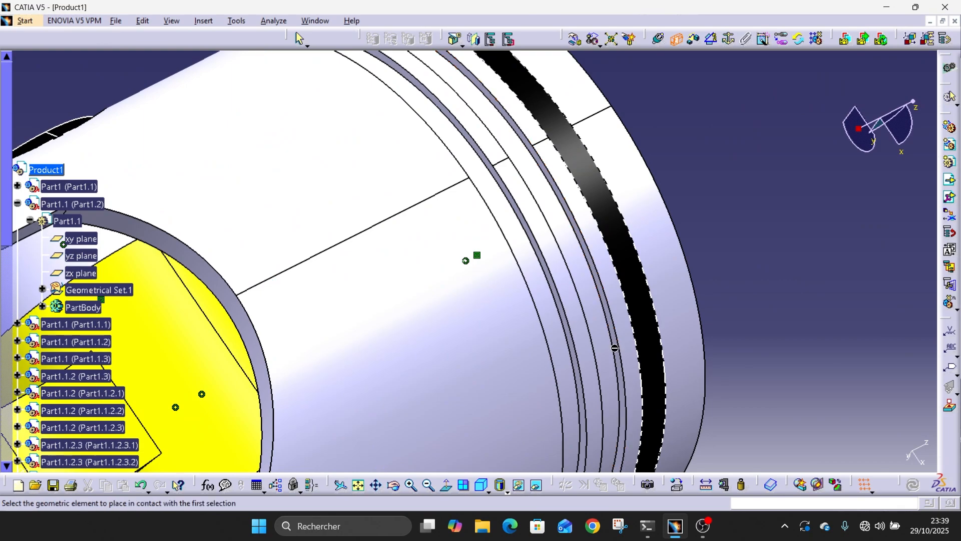
{"action": "left_click", "coordinate": [617, 357]}
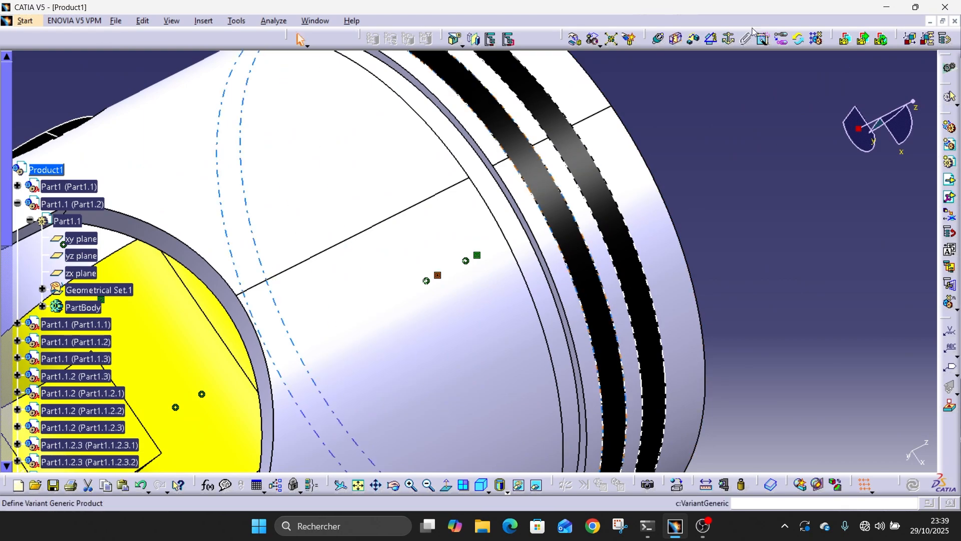
Step: Constrain the last ring left below the second piston in contact with that piston's groove farthest from the crown
{"action": "left_click", "coordinate": [678, 41]}
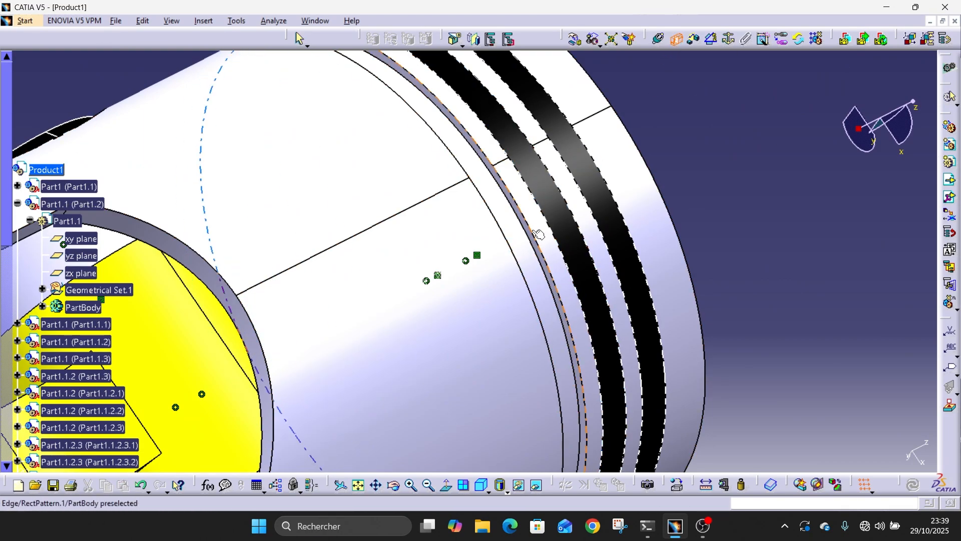
{"action": "left_click", "coordinate": [544, 268]}
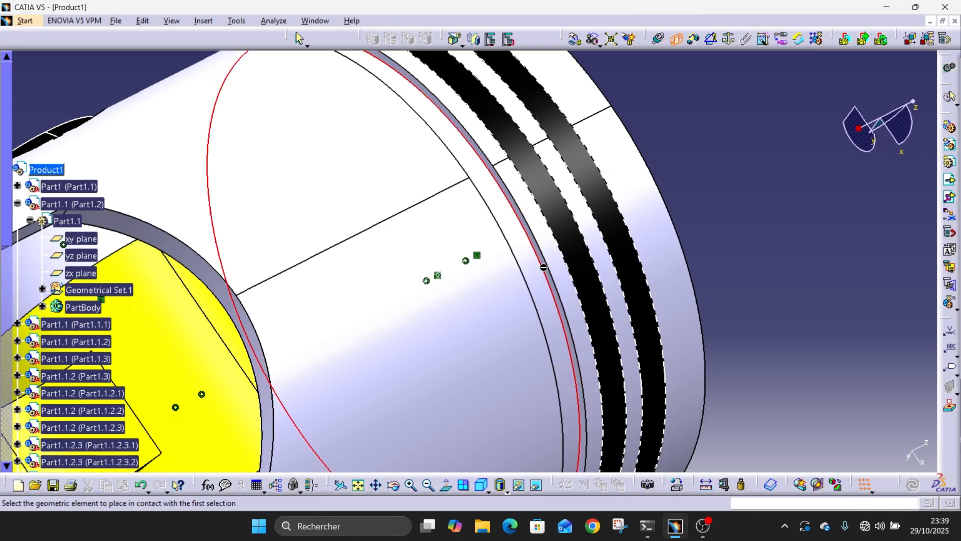
{"action": "left_click", "coordinate": [676, 41]}
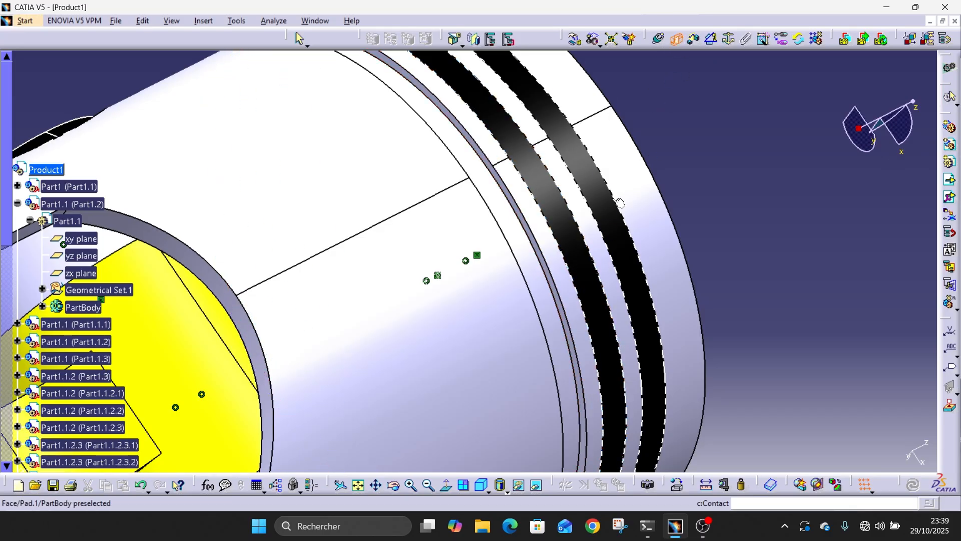
{"action": "left_click", "coordinate": [570, 333]}
{"action": "middle_click_drag", "start_coordinate": [497, 400], "coordinate": [546, 252]}
{"action": "left_click", "coordinate": [483, 286]}
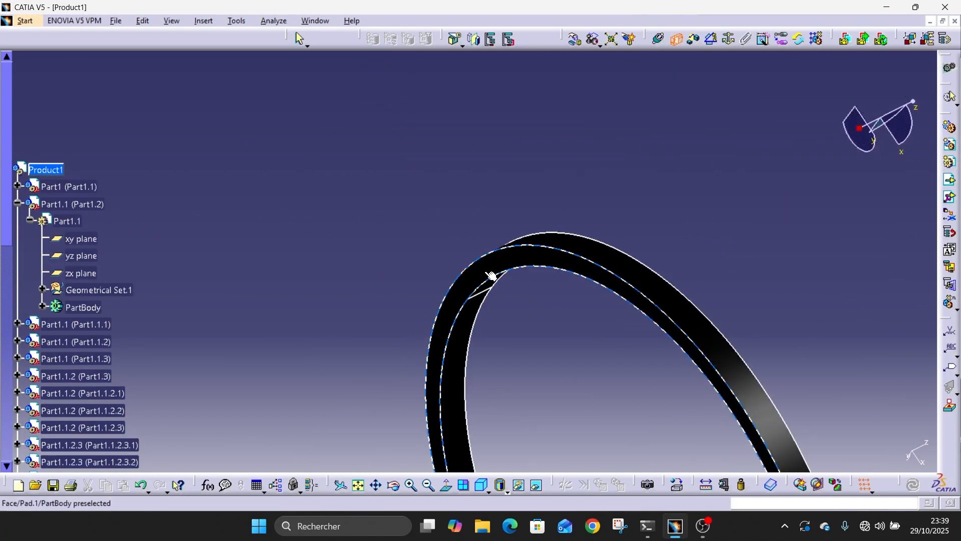
{"action": "middle_click_drag", "start_coordinate": [707, 149], "coordinate": [665, 383]}
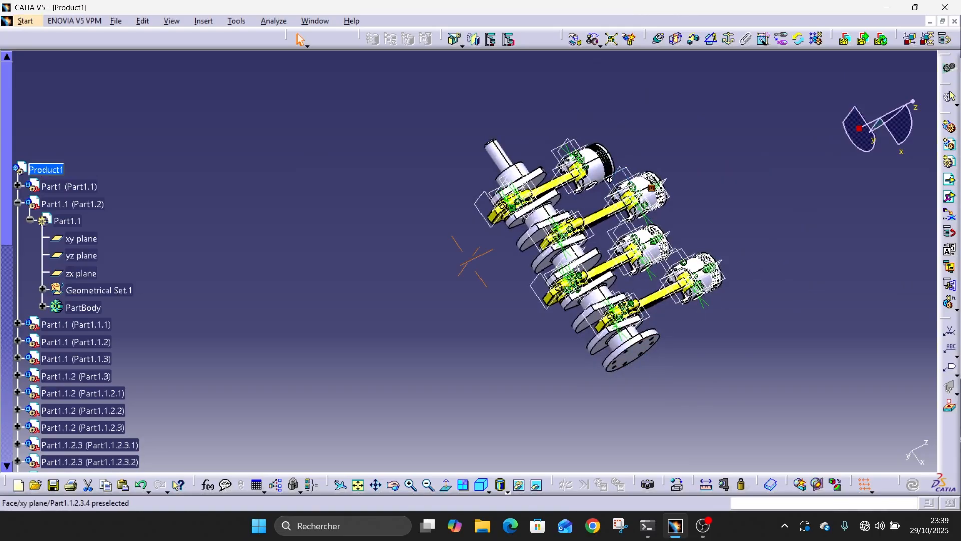
Step: Insert the existing Pison Ring component into Product1 three times for the remaining first piston
{"action": "middle_click_drag", "start_coordinate": [609, 180], "coordinate": [645, 103]}
{"action": "middle_click_drag", "start_coordinate": [721, 142], "coordinate": [555, 346]}
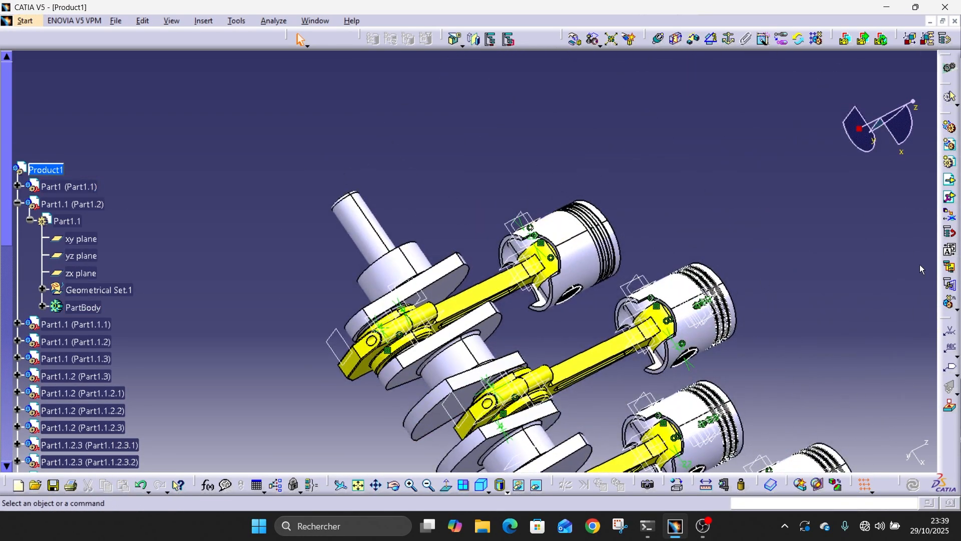
{"action": "left_click", "coordinate": [950, 179]}
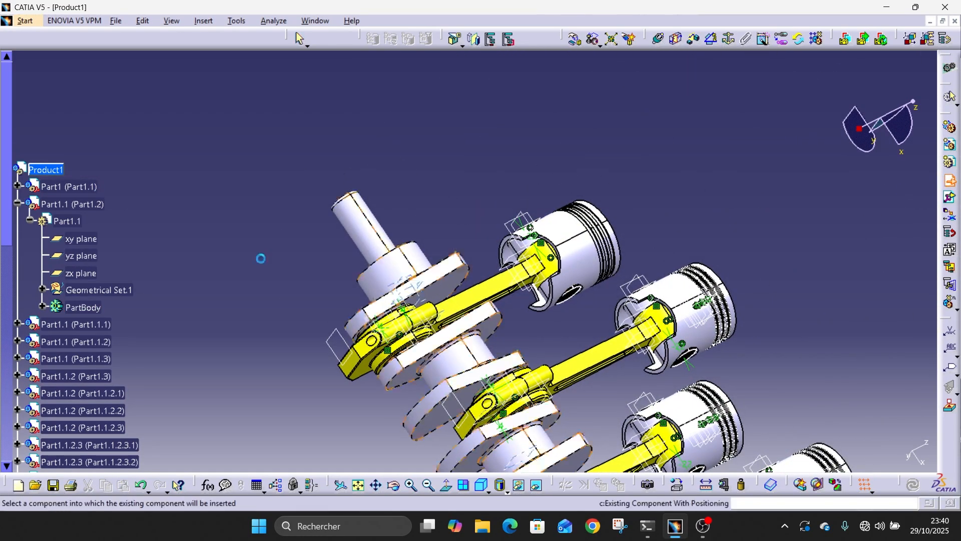
{"action": "left_click", "coordinate": [59, 174]}
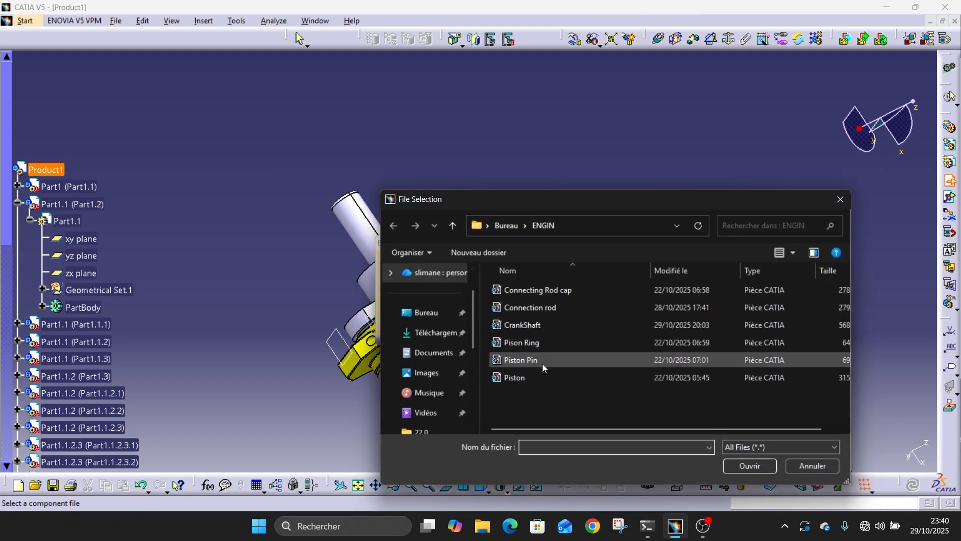
{"action": "double_click", "coordinate": [532, 342]}
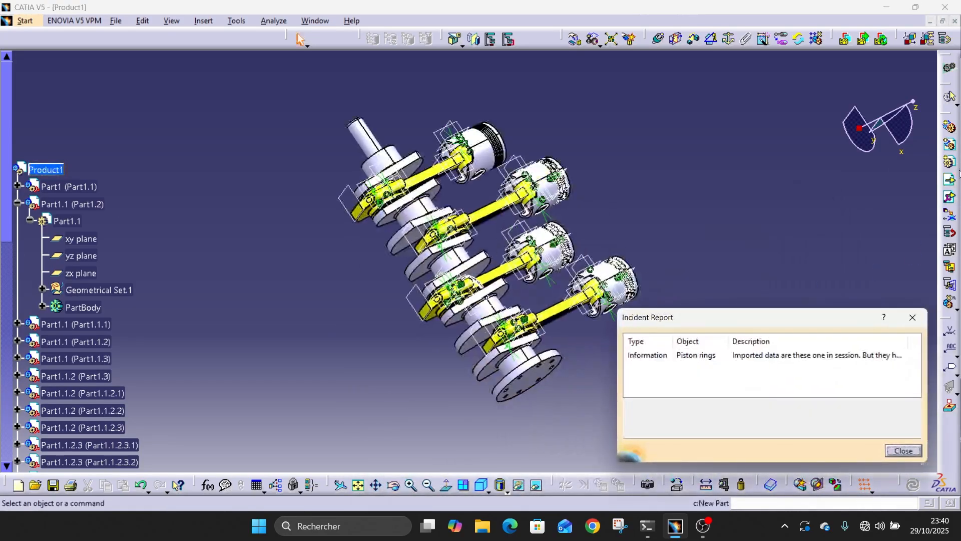
{"action": "left_click", "coordinate": [904, 450]}
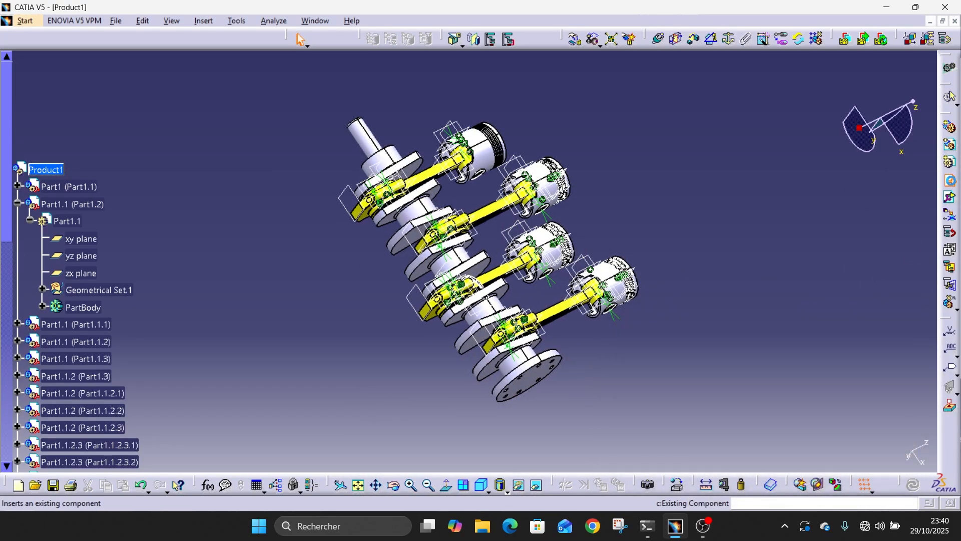
{"action": "left_click", "coordinate": [46, 170]}
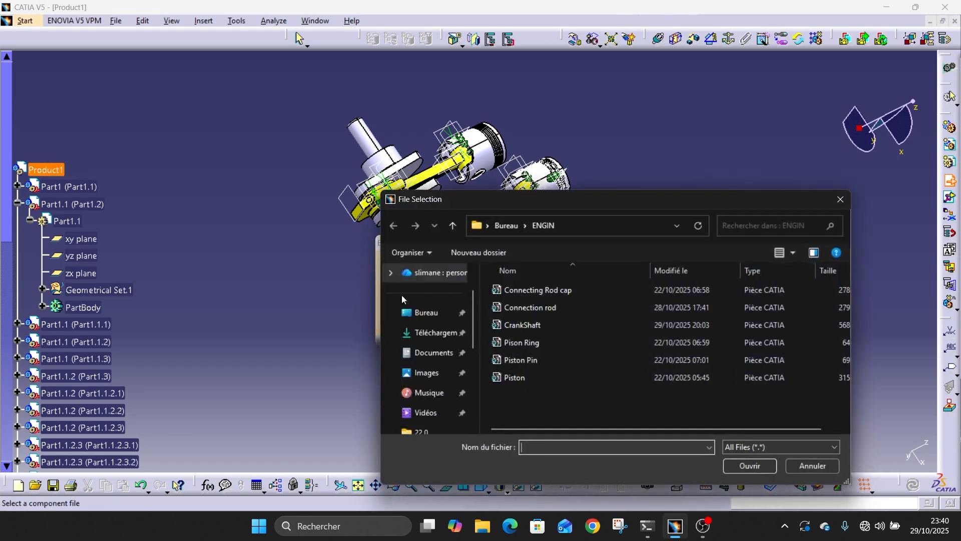
{"action": "double_click", "coordinate": [550, 342]}
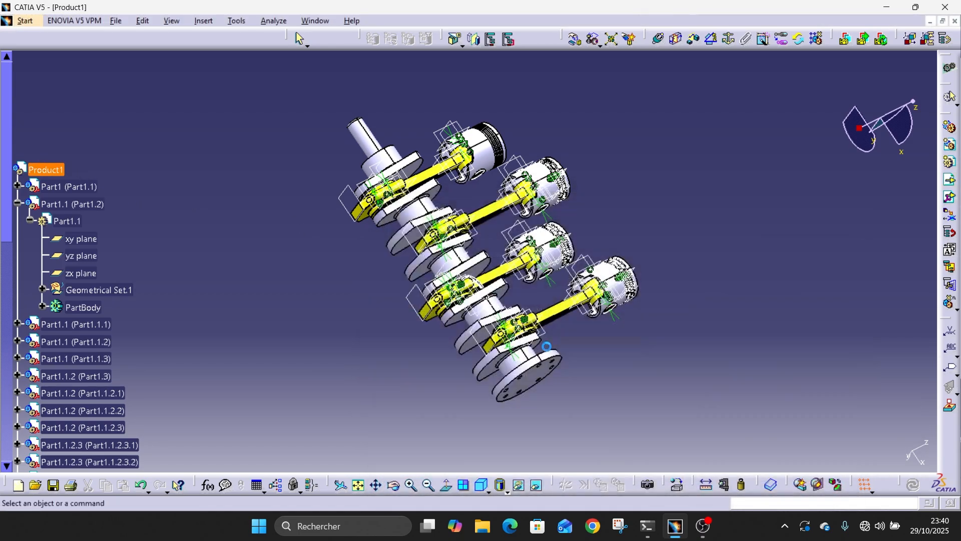
{"action": "left_click", "coordinate": [904, 451]}
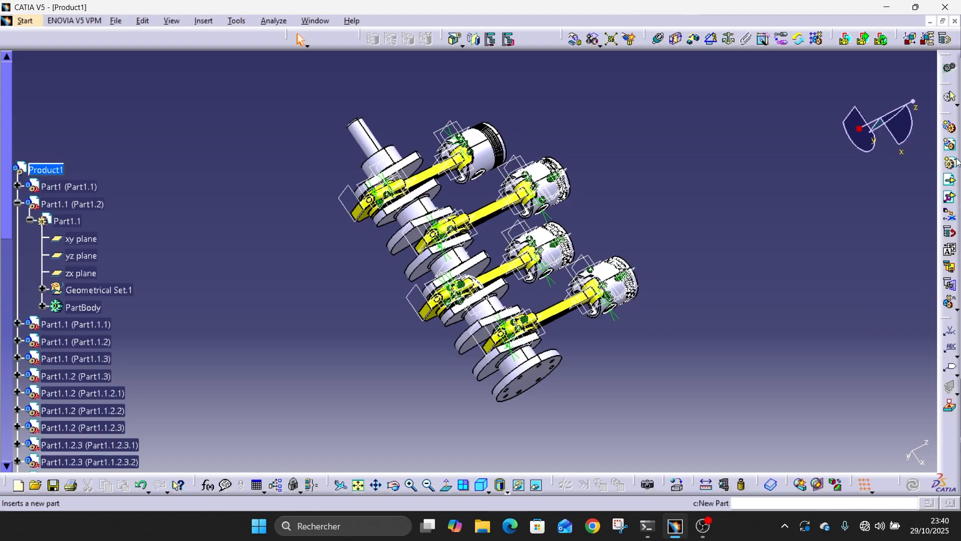
{"action": "left_click", "coordinate": [957, 180]}
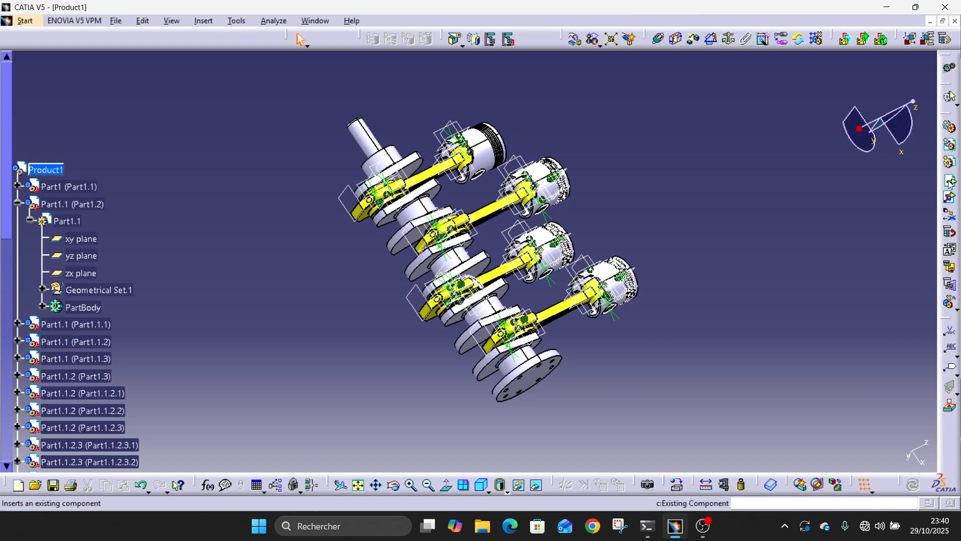
{"action": "left_click", "coordinate": [38, 172]}
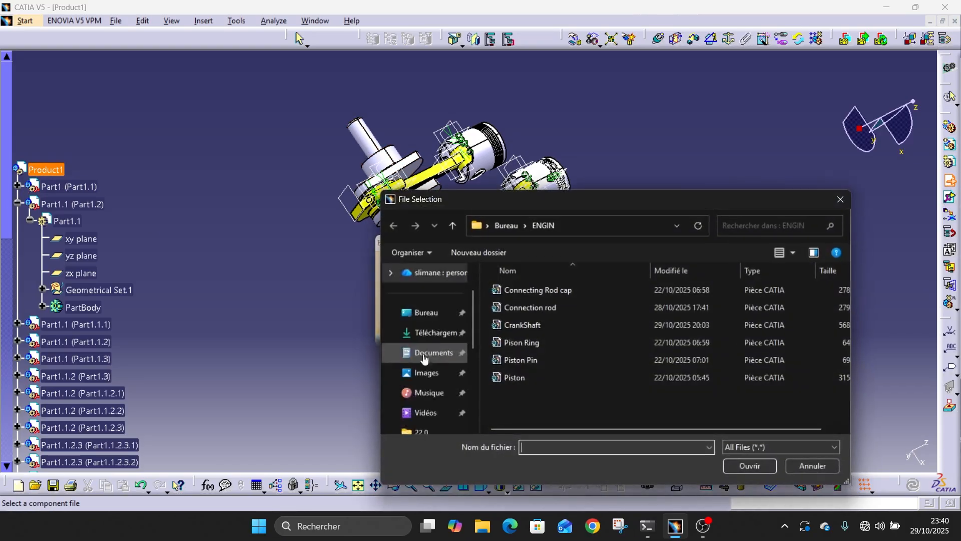
{"action": "double_click", "coordinate": [528, 345]}
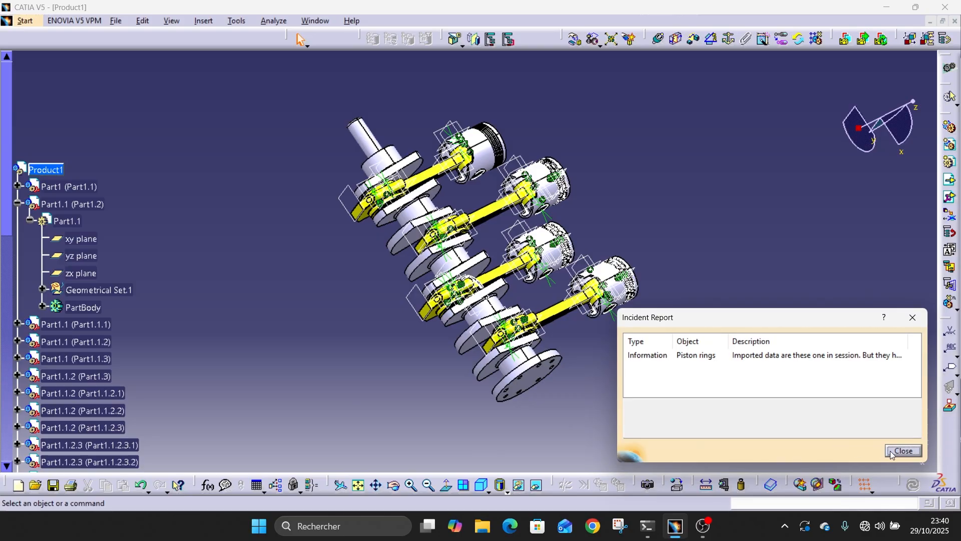
{"action": "left_click", "coordinate": [891, 455]}
Step: Move the three new rings out of the crankshaft along the Z axis, spacing them apart below it
{"action": "middle_click_drag", "start_coordinate": [493, 345], "coordinate": [481, 255]}
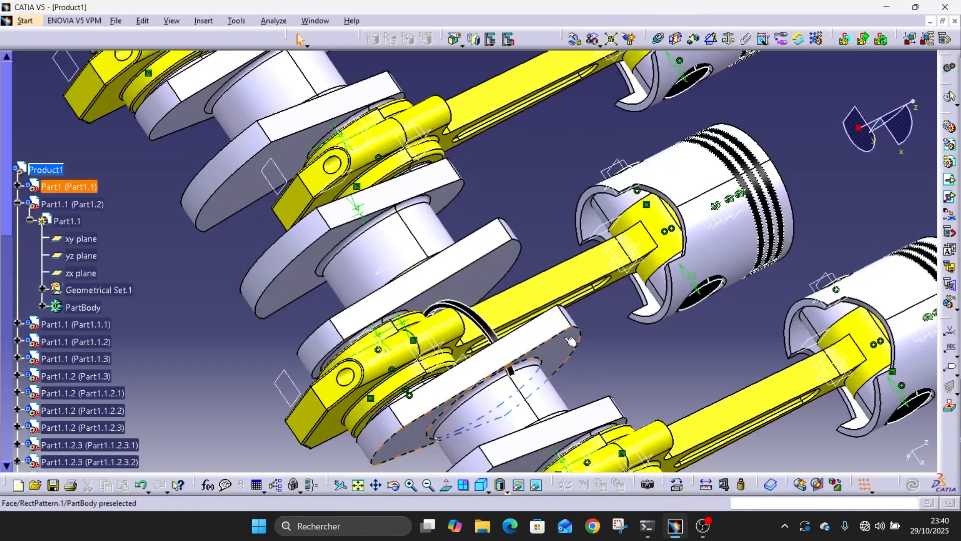
{"action": "middle_click_drag", "start_coordinate": [571, 340], "coordinate": [816, 154]}
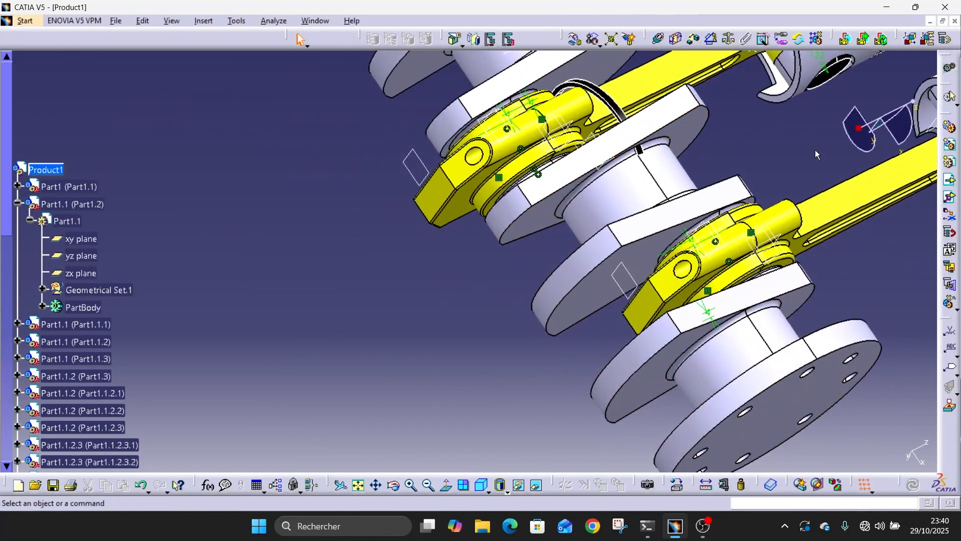
{"action": "left_click", "coordinate": [576, 40]}
{"action": "left_click_drag", "start_coordinate": [611, 101], "coordinate": [226, 215]}
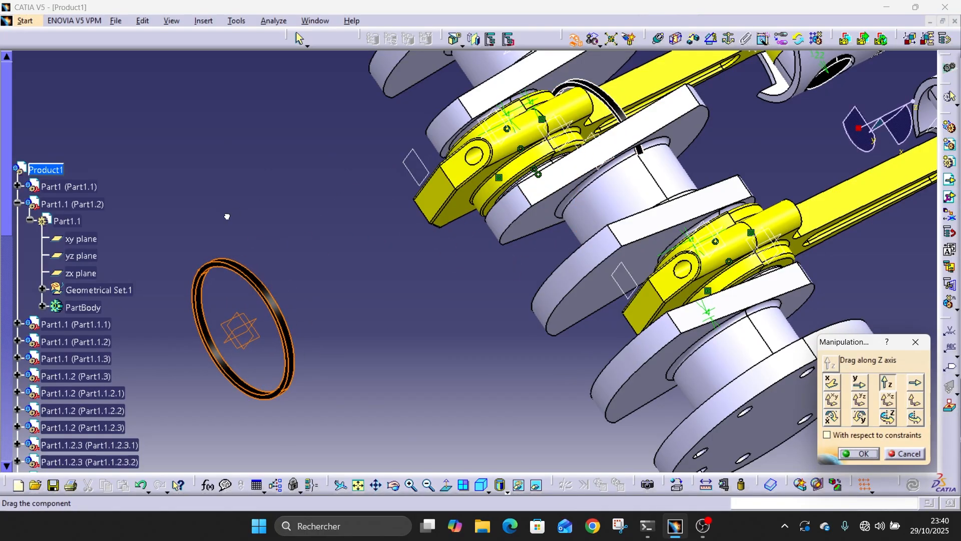
{"action": "left_click_drag", "start_coordinate": [601, 89], "coordinate": [303, 219]}
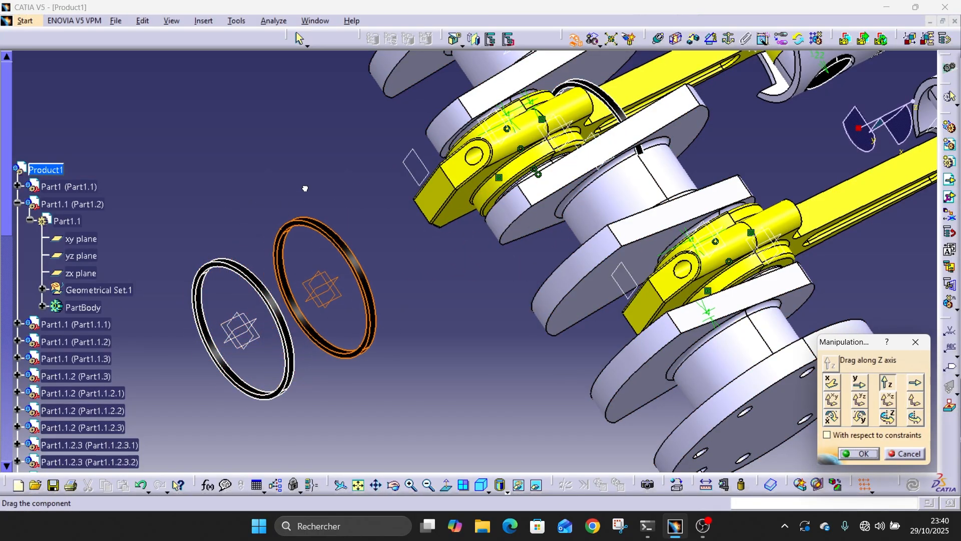
{"action": "left_click_drag", "start_coordinate": [620, 113], "coordinate": [432, 209]}
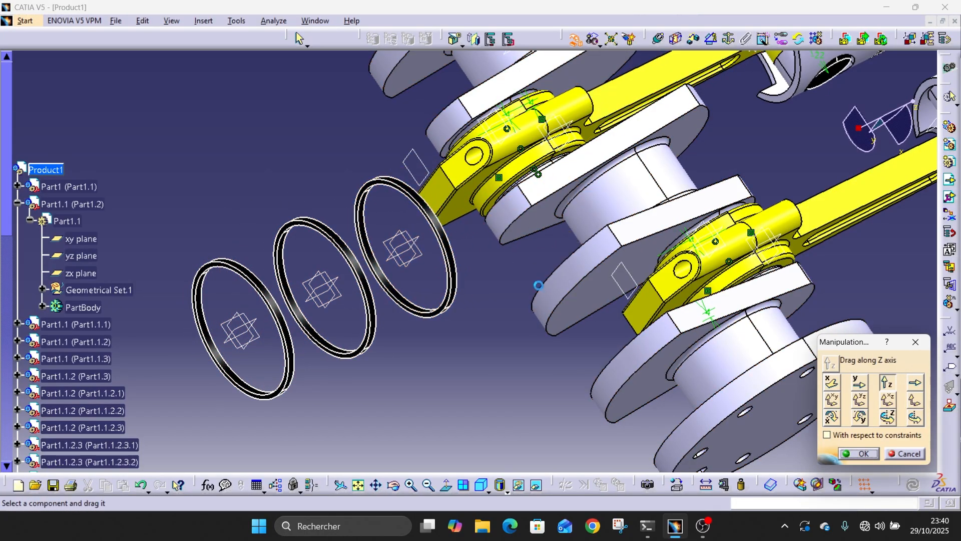
{"action": "left_click", "coordinate": [849, 458]}
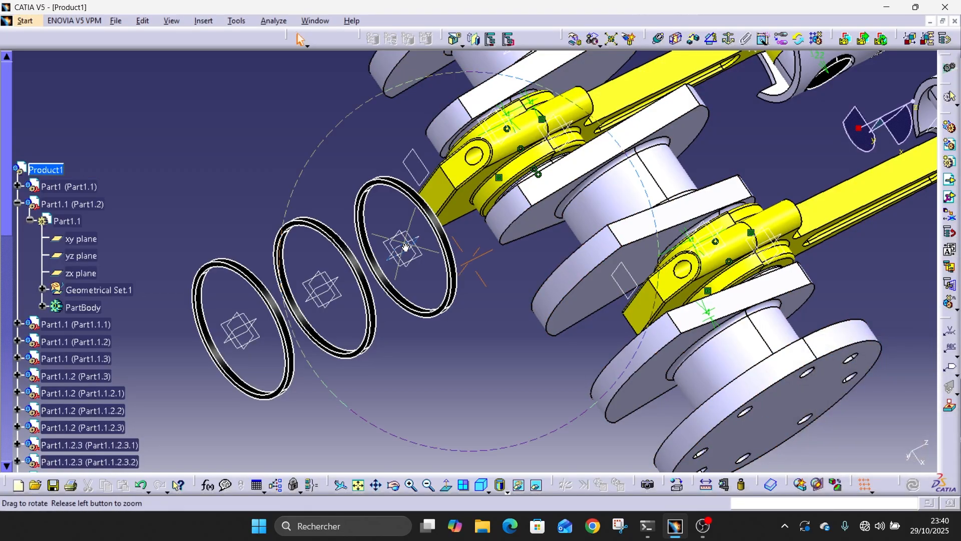
Step: Add a coincidence constraint between the axis of the new ring nearest the crankshaft and the first piston's axis
{"action": "middle_click_drag", "start_coordinate": [405, 246], "coordinate": [410, 340]}
{"action": "middle_click_drag", "start_coordinate": [364, 176], "coordinate": [364, 280]}
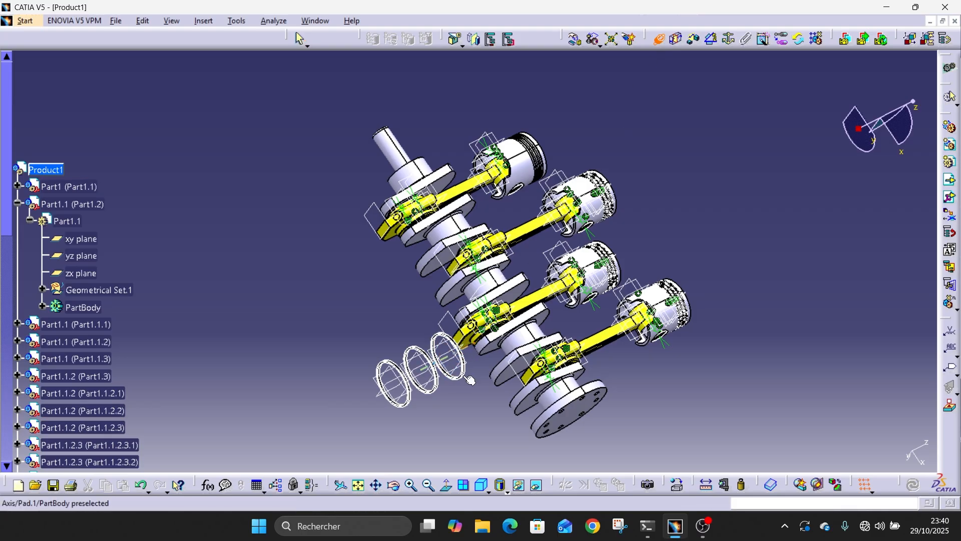
{"action": "left_click", "coordinate": [526, 159]}
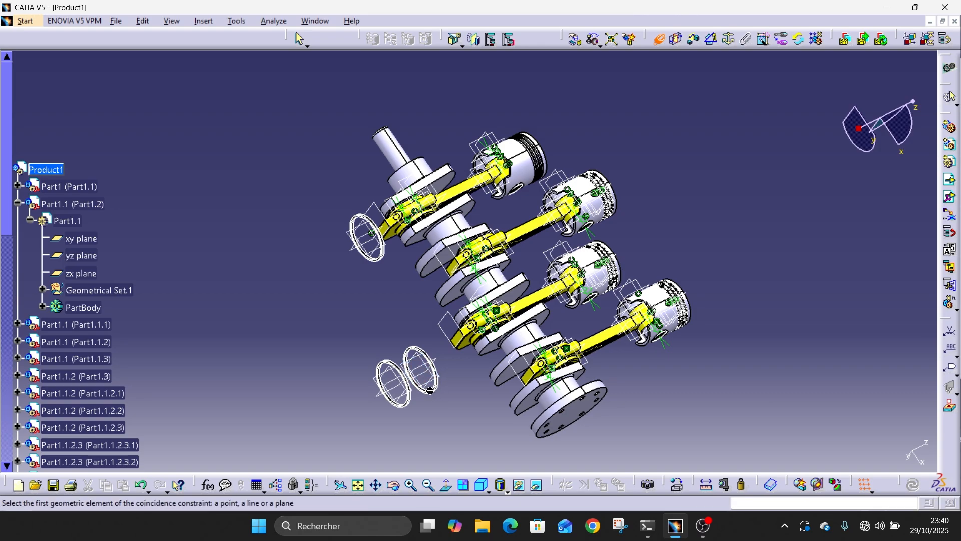
Step: Make the axis of the nearer of the two remaining loose rings coincident with the first piston's axis
{"action": "middle_click_drag", "start_coordinate": [429, 402], "coordinate": [414, 417]}
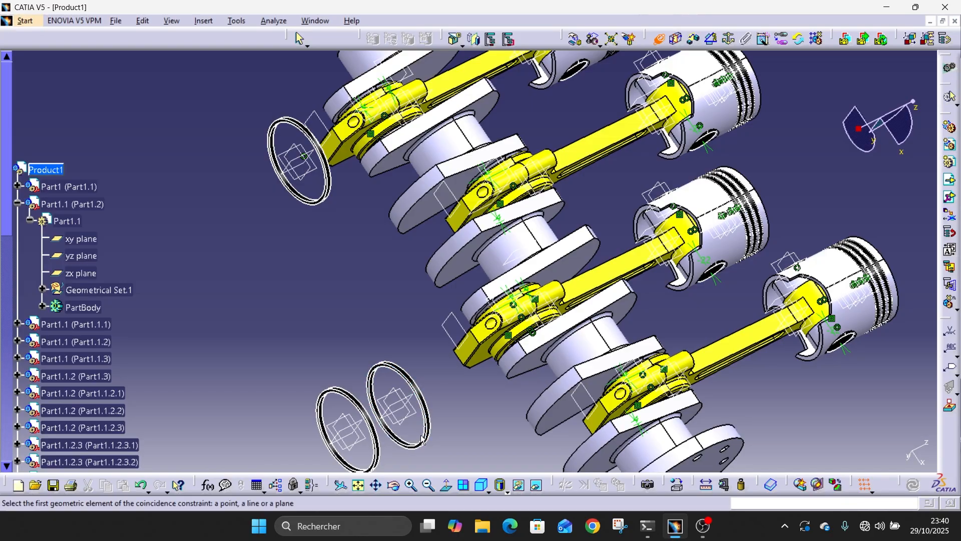
{"action": "middle_click_drag", "start_coordinate": [412, 433], "coordinate": [414, 369]}
{"action": "middle_click_drag", "start_coordinate": [340, 450], "coordinate": [580, 76]}
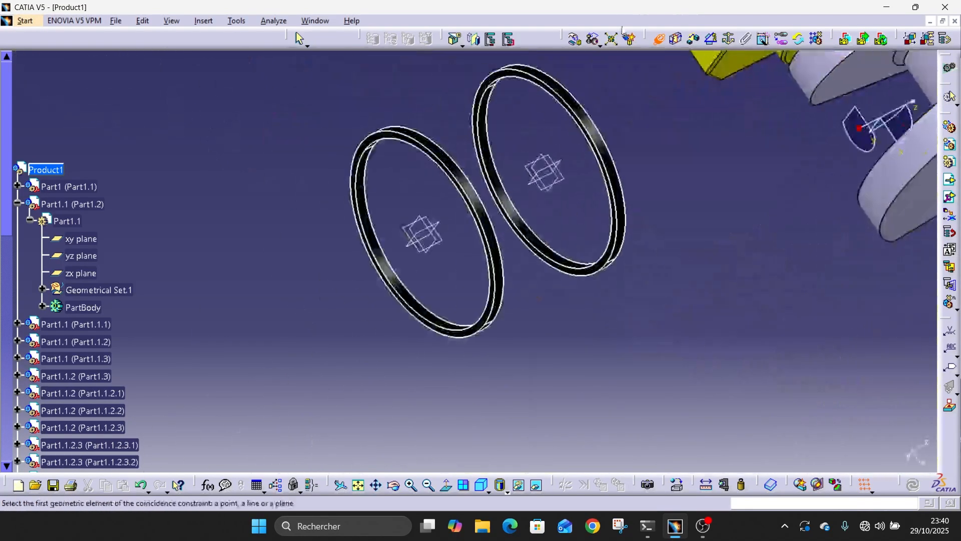
{"action": "left_click", "coordinate": [609, 161]}
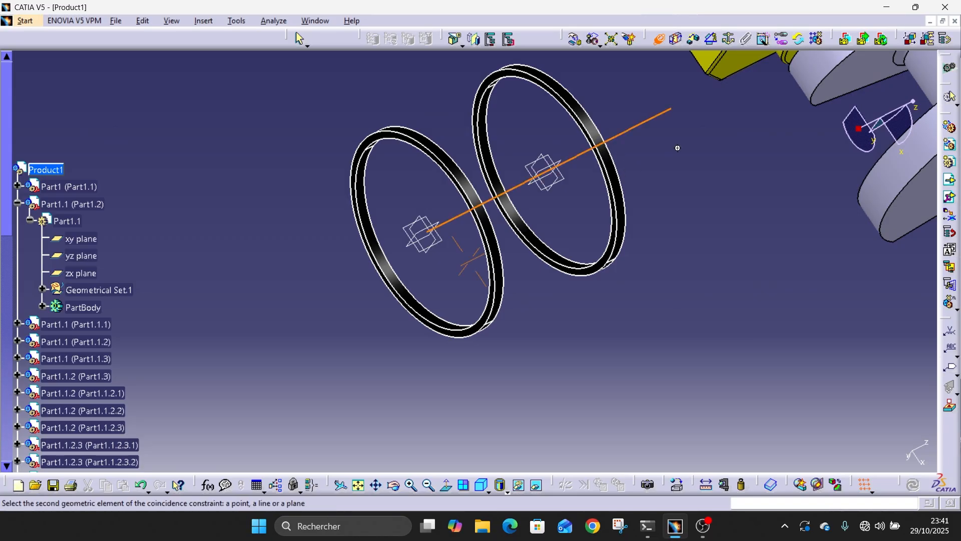
{"action": "middle_click_drag", "start_coordinate": [677, 147], "coordinate": [644, 317]}
{"action": "left_click", "coordinate": [557, 107]}
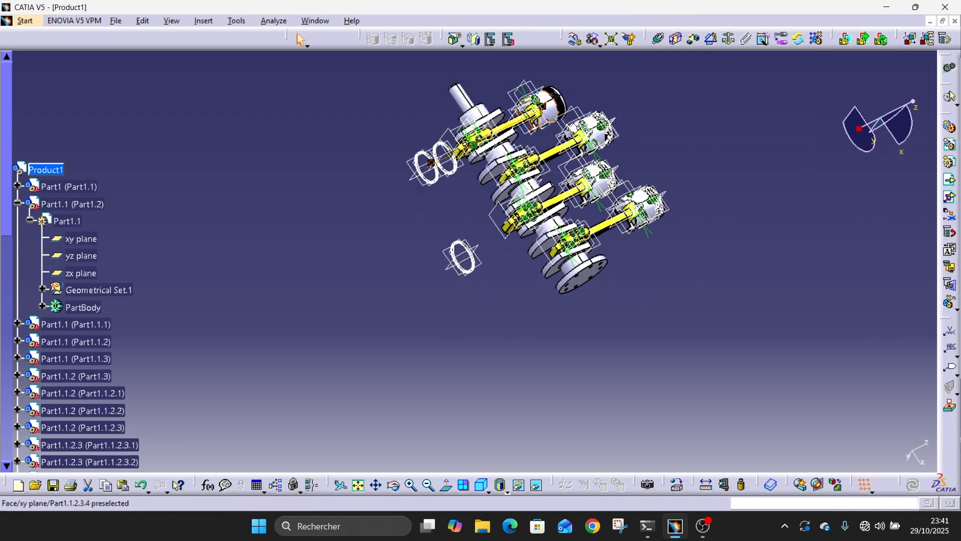
Step: Make the last loose ring's axis coincident with the first piston's axis
{"action": "left_click", "coordinate": [658, 42]}
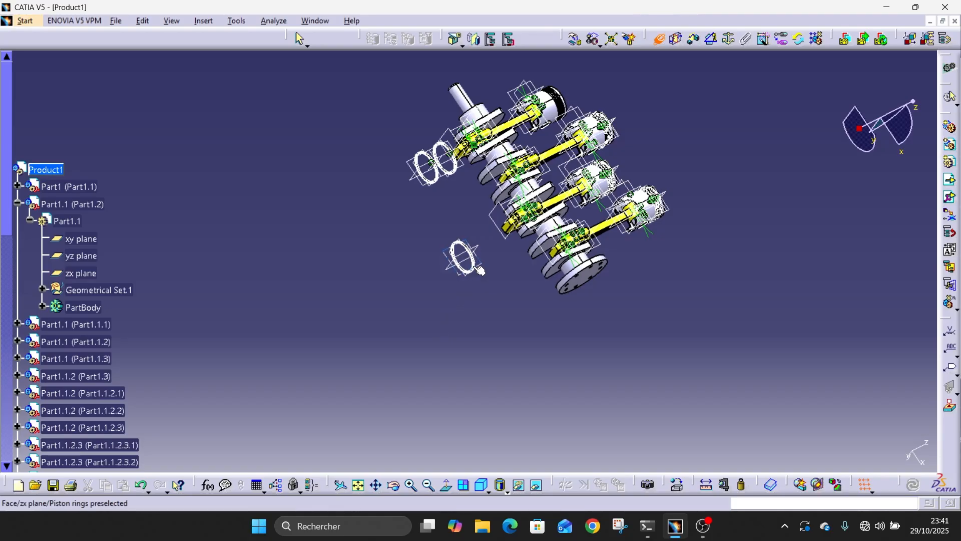
{"action": "middle_click_drag", "start_coordinate": [469, 271], "coordinate": [474, 64]}
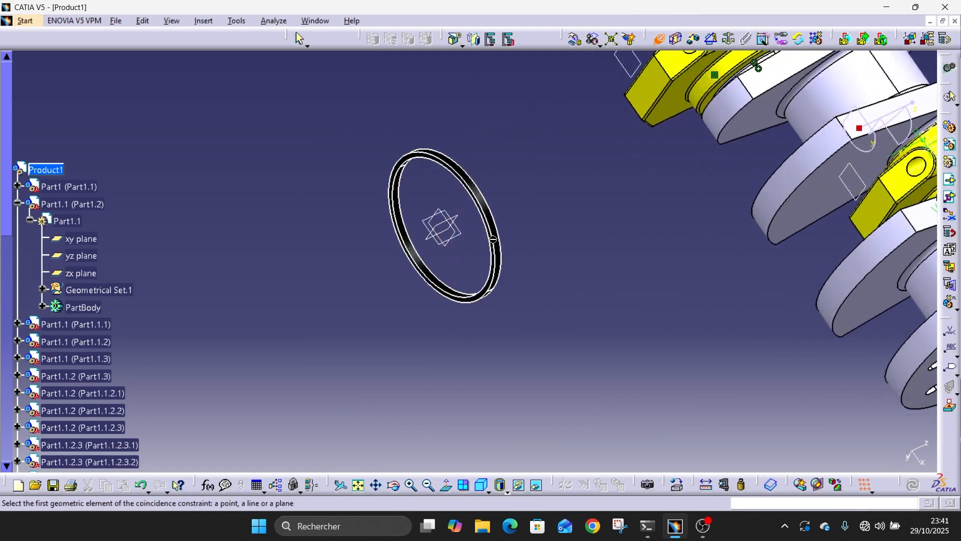
{"action": "middle_click_drag", "start_coordinate": [494, 239], "coordinate": [500, 84]}
{"action": "left_click", "coordinate": [625, 142]}
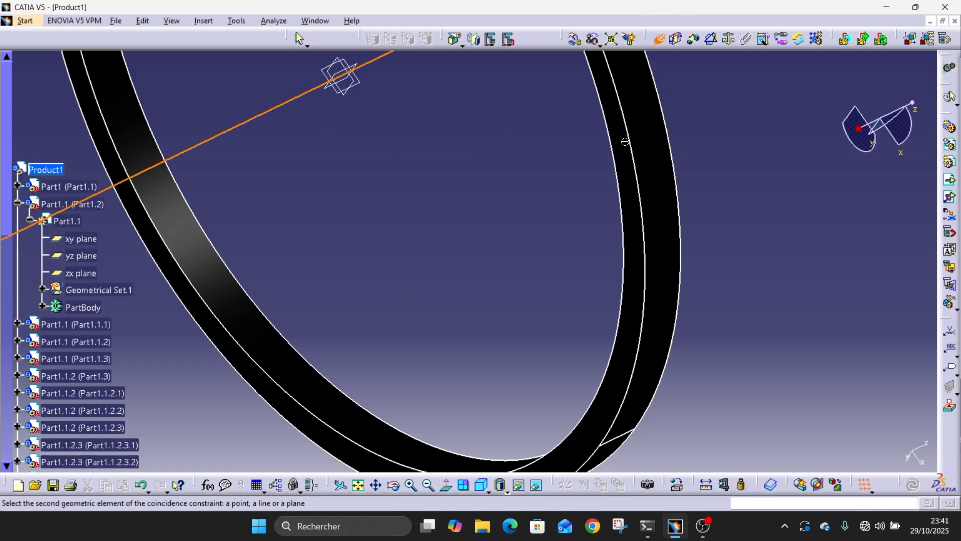
{"action": "middle_click_drag", "start_coordinate": [734, 253], "coordinate": [747, 435]}
{"action": "middle_click_drag", "start_coordinate": [606, 75], "coordinate": [481, 440]}
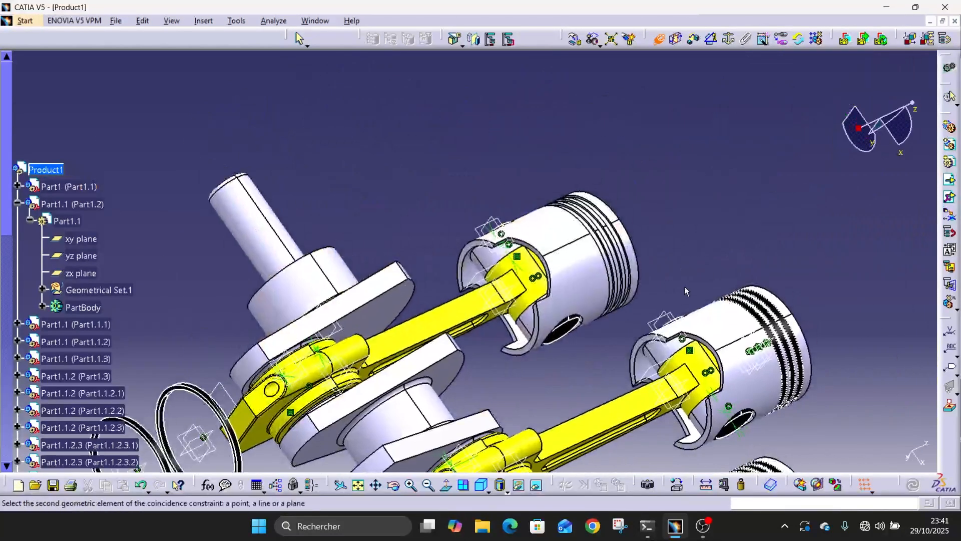
{"action": "left_click", "coordinate": [585, 267]}
Step: Try to add a line contact constraint between the nearest loose ring's inner cylinder and the first piston's groove closest to the crown
{"action": "middle_click_drag", "start_coordinate": [519, 313], "coordinate": [847, 181]}
{"action": "middle_click_drag", "start_coordinate": [714, 225], "coordinate": [460, 298]}
{"action": "middle_click_drag", "start_coordinate": [471, 209], "coordinate": [451, 143]}
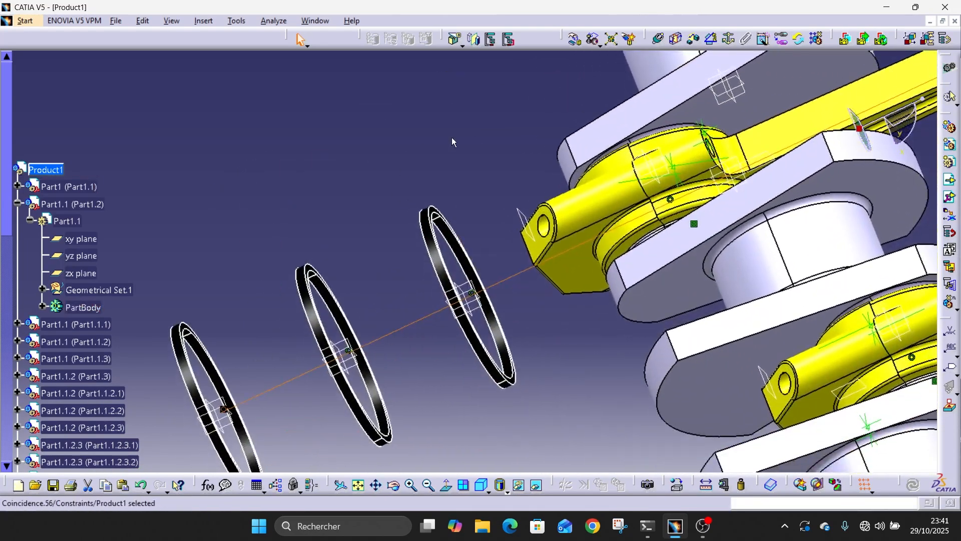
{"action": "left_click", "coordinate": [676, 38]}
{"action": "middle_click_drag", "start_coordinate": [475, 239], "coordinate": [464, 285]}
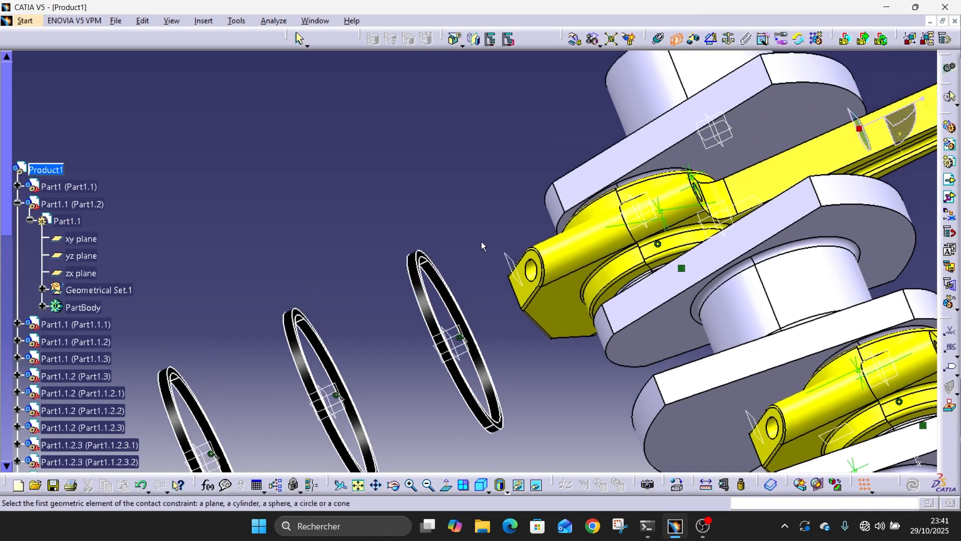
{"action": "left_click", "coordinate": [452, 299]}
{"action": "middle_click_drag", "start_coordinate": [452, 232], "coordinate": [79, 408]}
{"action": "middle_click_drag", "start_coordinate": [834, 168], "coordinate": [634, 277]}
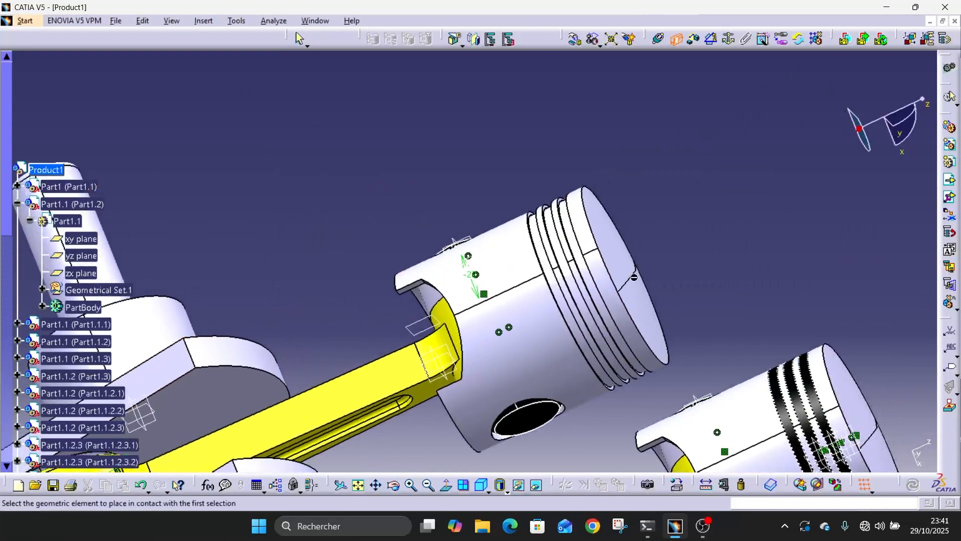
{"action": "left_click", "coordinate": [611, 321]}
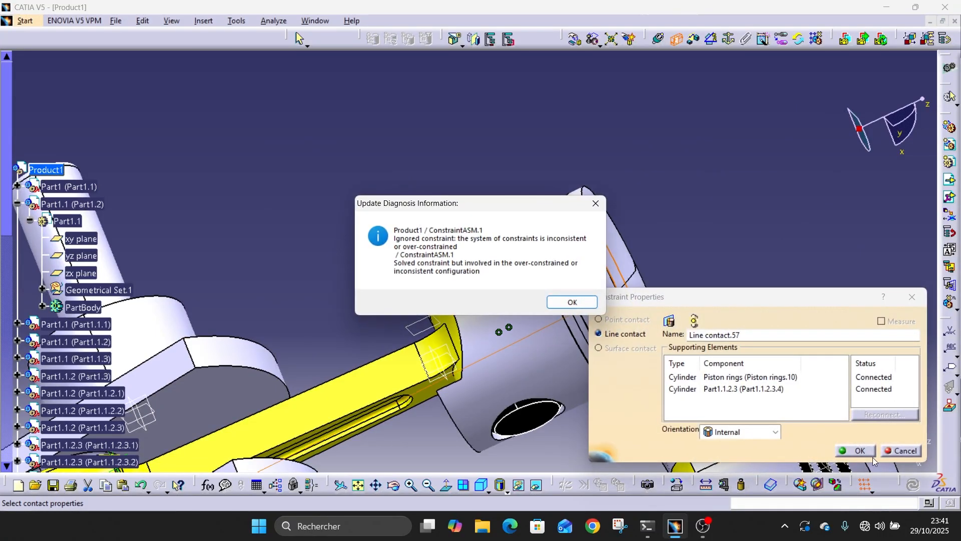
{"action": "left_click", "coordinate": [573, 302]}
{"action": "left_click", "coordinate": [901, 450]}
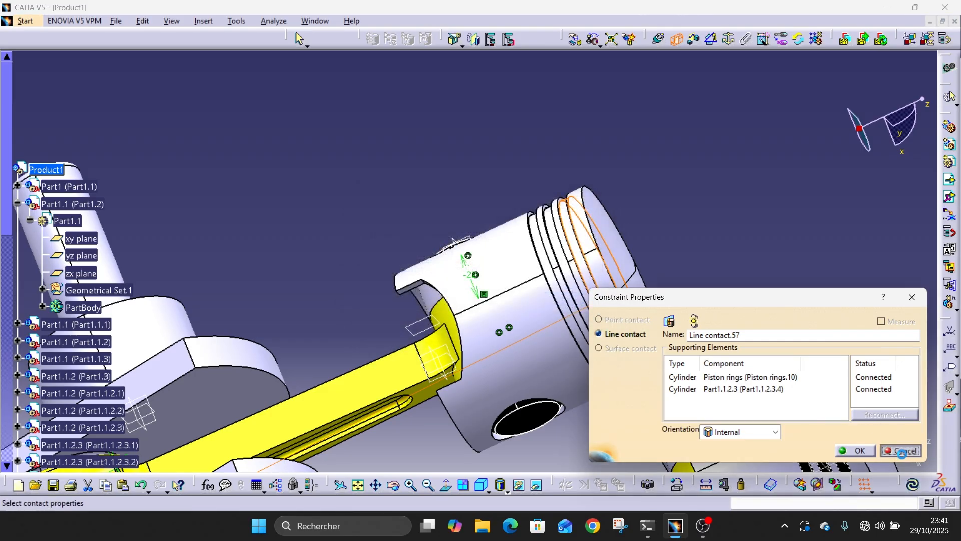
Step: Try an internal line contact from the first piston's crown-side groove to the nearest ring's inner cylinder, then delete that contact
{"action": "middle_click_drag", "start_coordinate": [386, 354], "coordinate": [588, 252]}
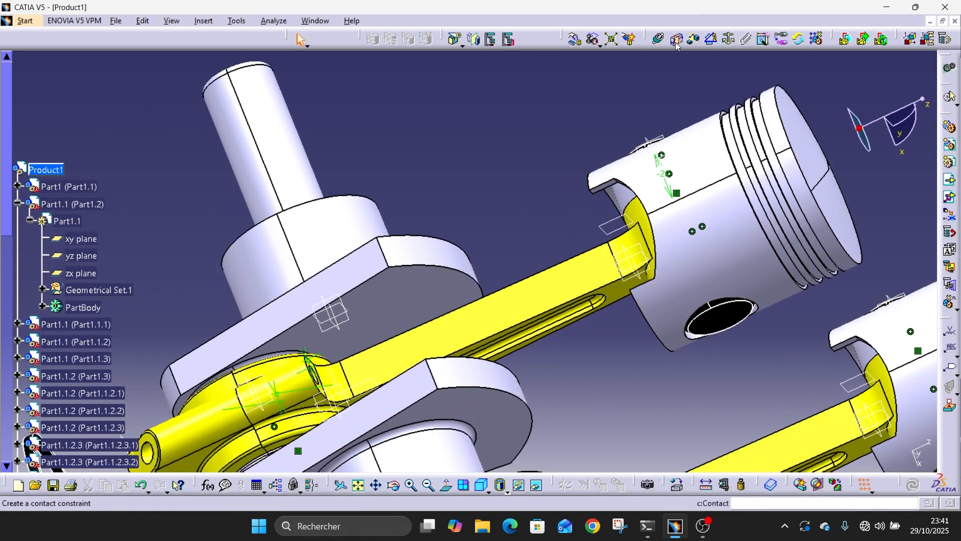
{"action": "left_click", "coordinate": [677, 40]}
{"action": "scroll", "coordinate": [773, 149], "scroll_direction": "up", "scroll_amount": 5}
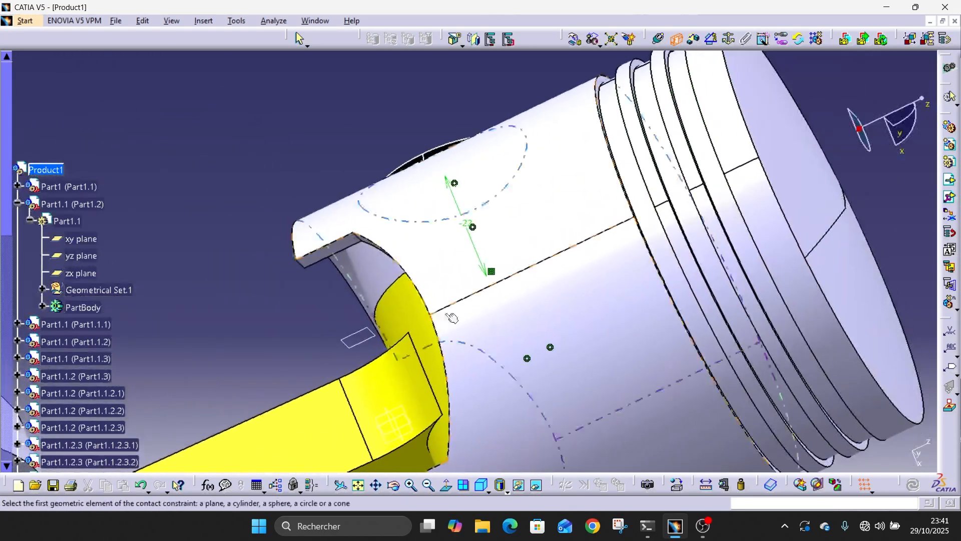
{"action": "left_click", "coordinate": [740, 231]}
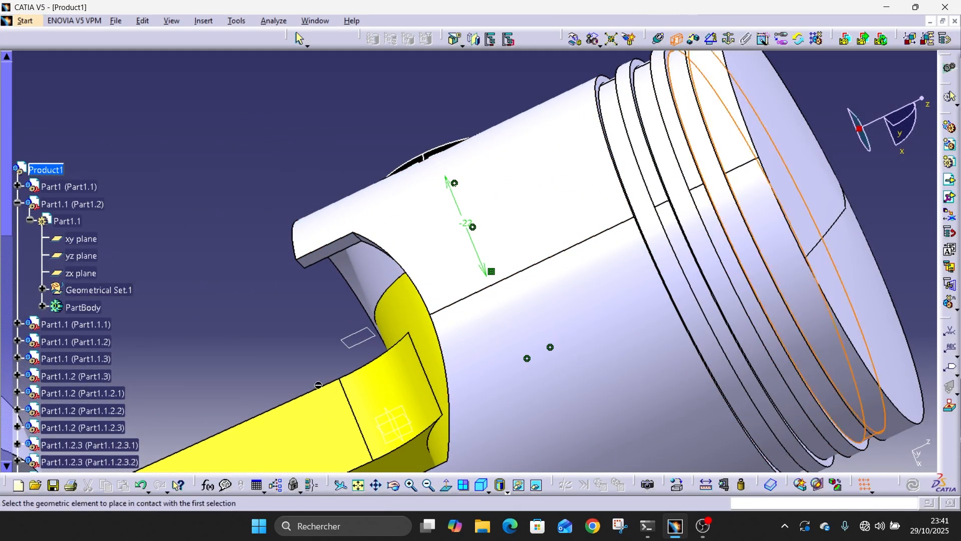
{"action": "middle_click_drag", "start_coordinate": [489, 250], "coordinate": [440, 420]}
{"action": "middle_click_drag", "start_coordinate": [172, 401], "coordinate": [492, 226]}
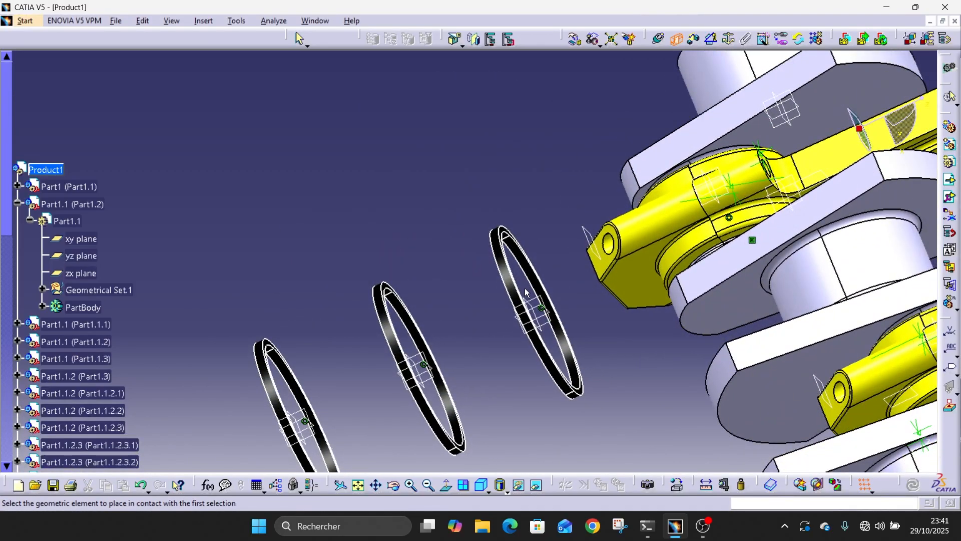
{"action": "middle_click_drag", "start_coordinate": [526, 293], "coordinate": [546, 240]}
{"action": "left_click", "coordinate": [605, 275]}
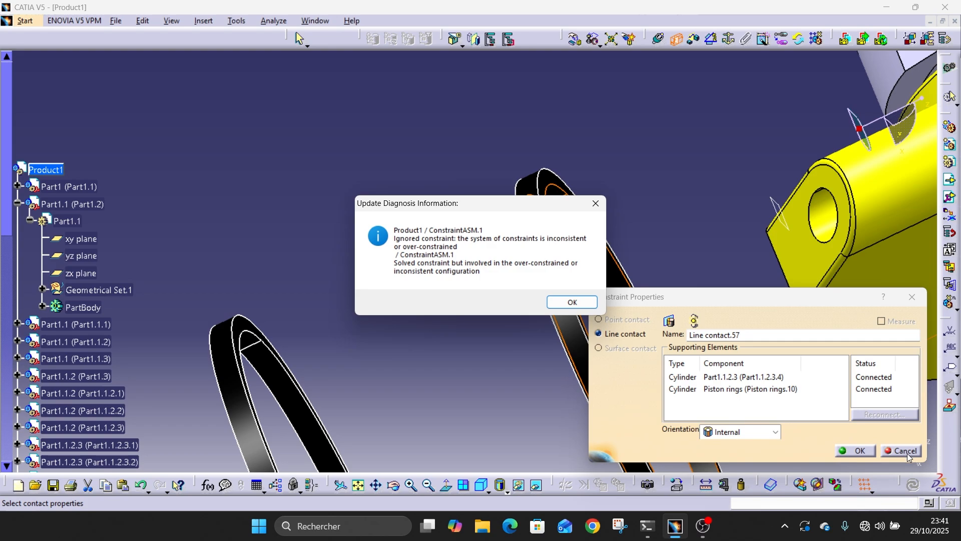
{"action": "left_click", "coordinate": [564, 302]}
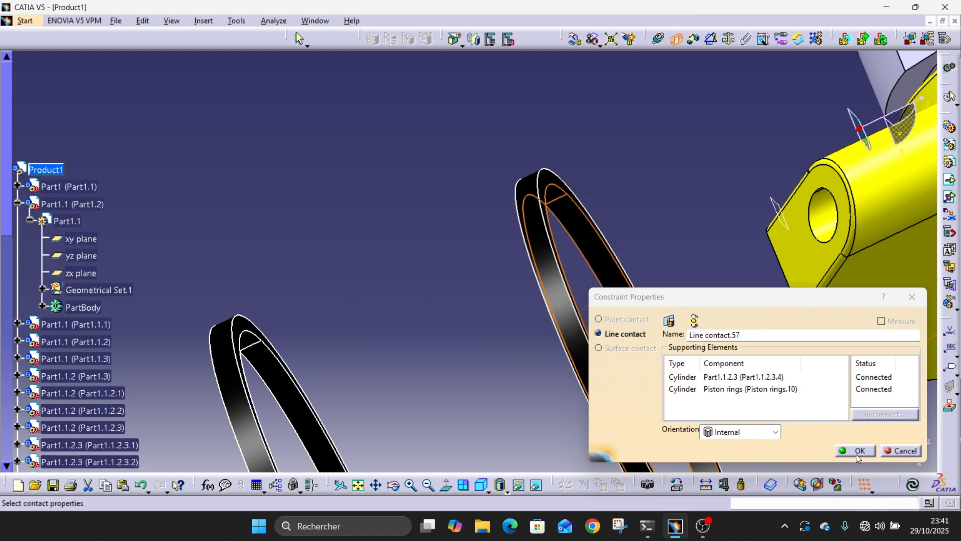
{"action": "left_click", "coordinate": [856, 451]}
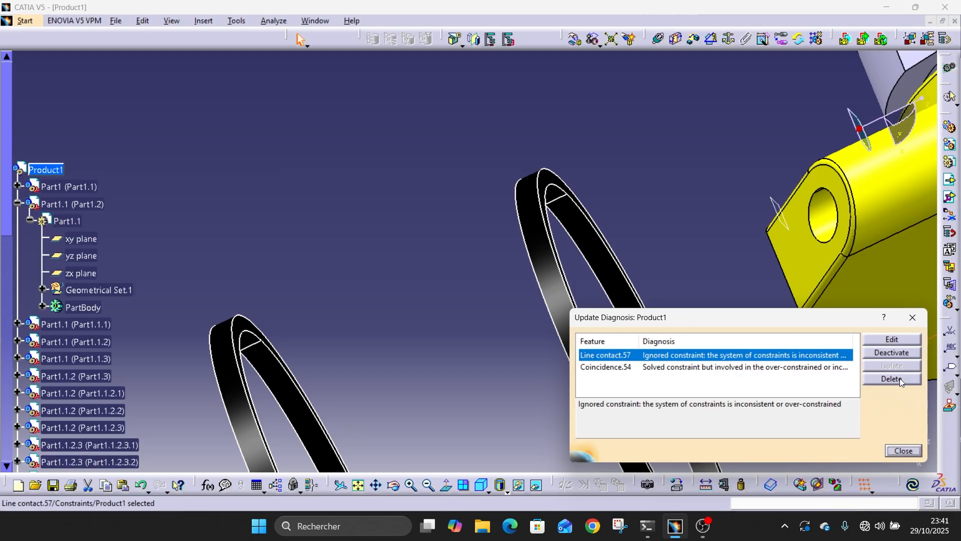
{"action": "left_click", "coordinate": [899, 379]}
{"action": "middle_click_drag", "start_coordinate": [624, 397], "coordinate": [741, 520]}
{"action": "middle_click_drag", "start_coordinate": [629, 280], "coordinate": [644, 200]}
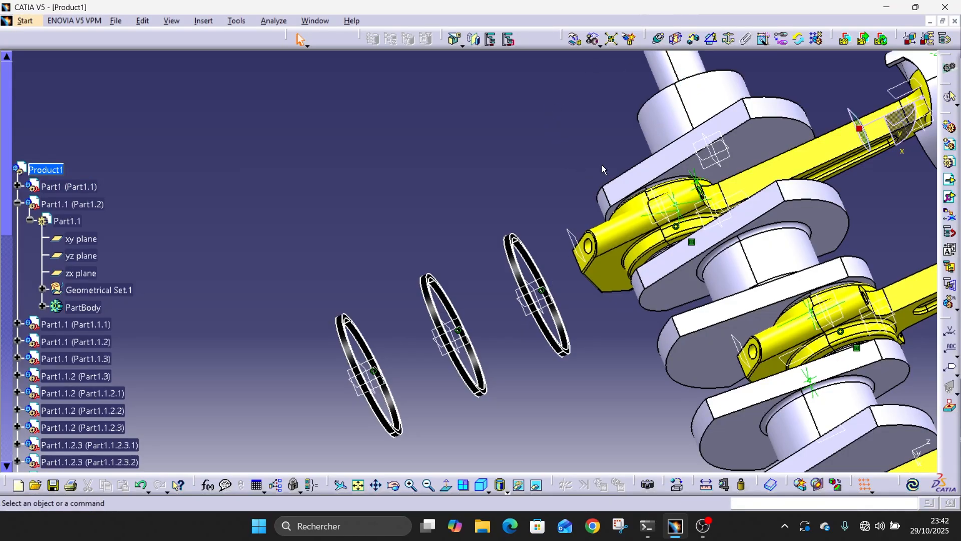
{"action": "left_click", "coordinate": [695, 40]}
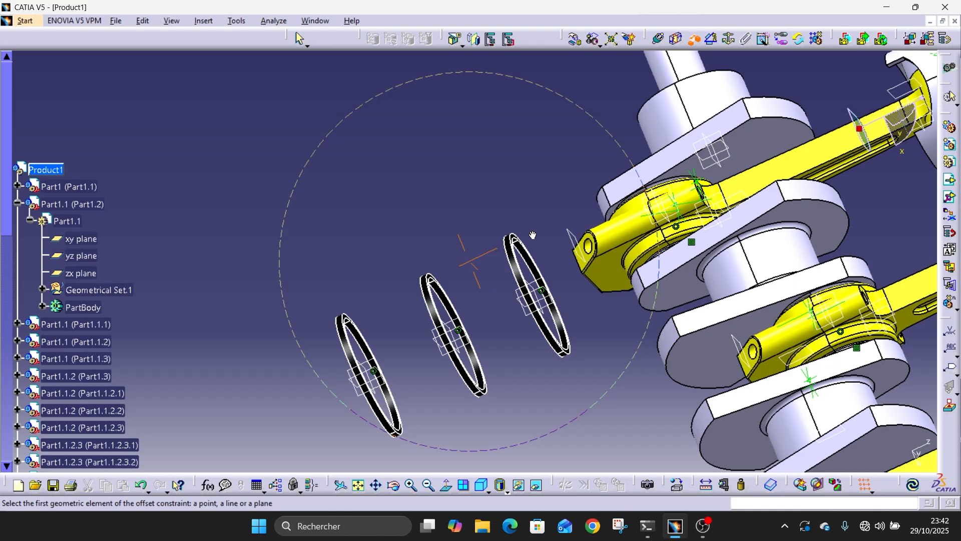
{"action": "middle_click_drag", "start_coordinate": [532, 235], "coordinate": [527, 89]}
{"action": "left_click", "coordinate": [739, 207]}
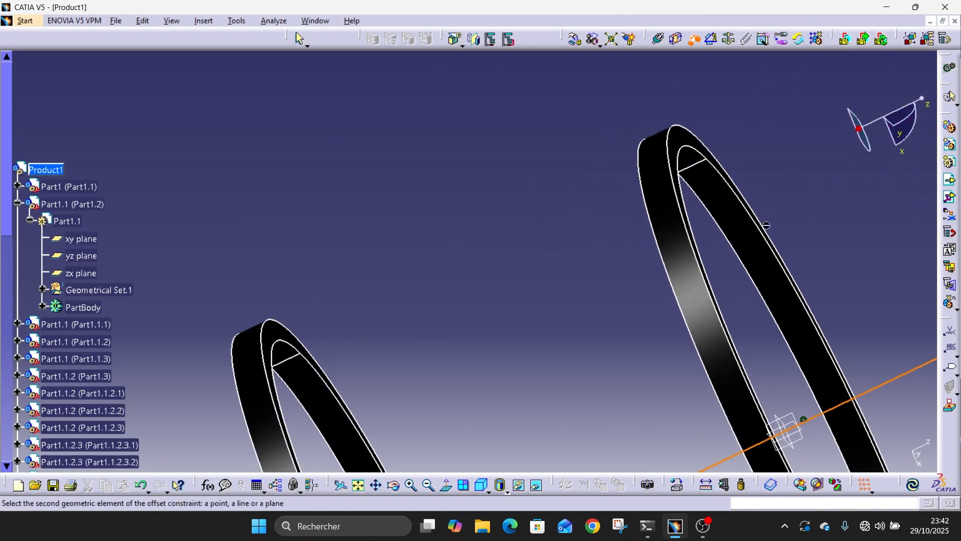
{"action": "middle_click_drag", "start_coordinate": [796, 226], "coordinate": [802, 290]}
{"action": "left_click", "coordinate": [694, 41]}
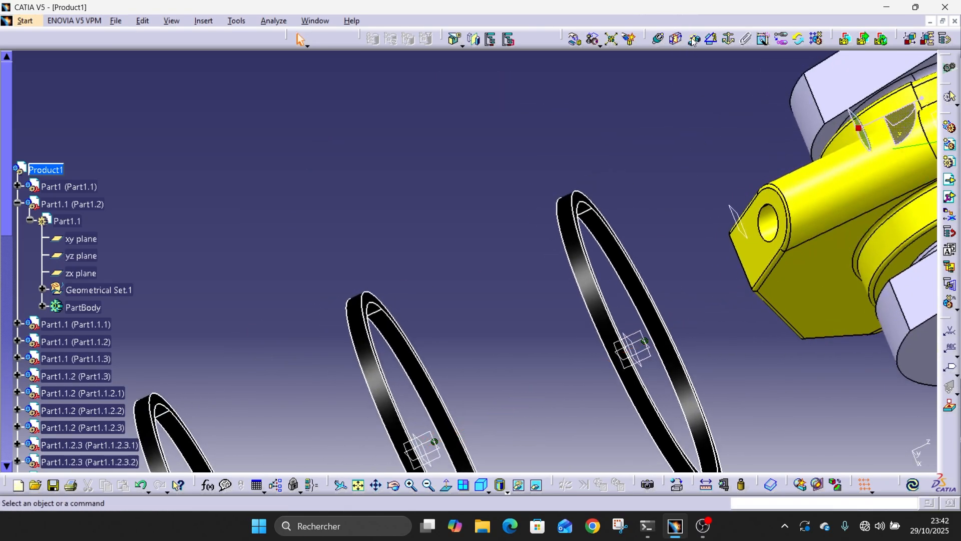
Step: Add an offset constraint between the nearest loose ring's side face and the side wall of the first piston's crown-side groove
{"action": "left_click", "coordinate": [695, 44]}
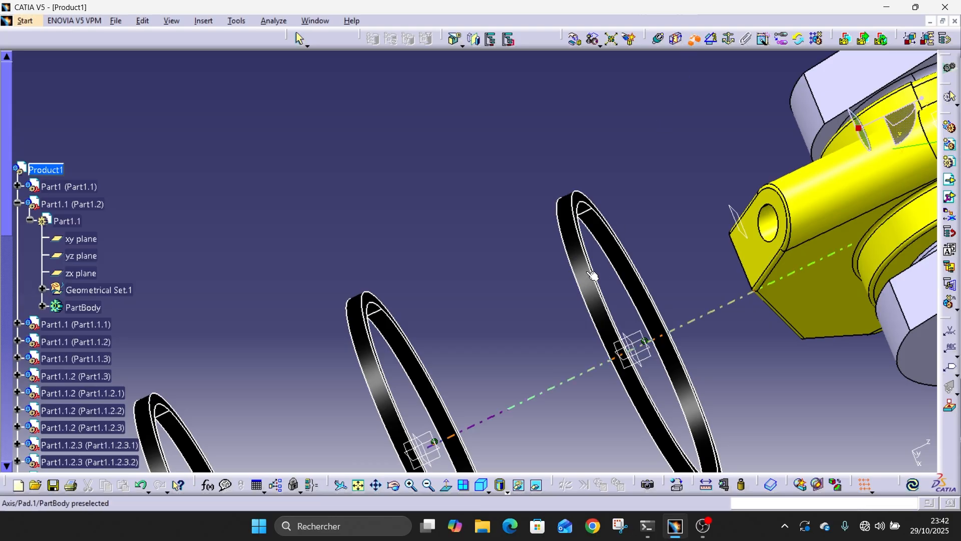
{"action": "middle_click_drag", "start_coordinate": [594, 272], "coordinate": [507, 369]}
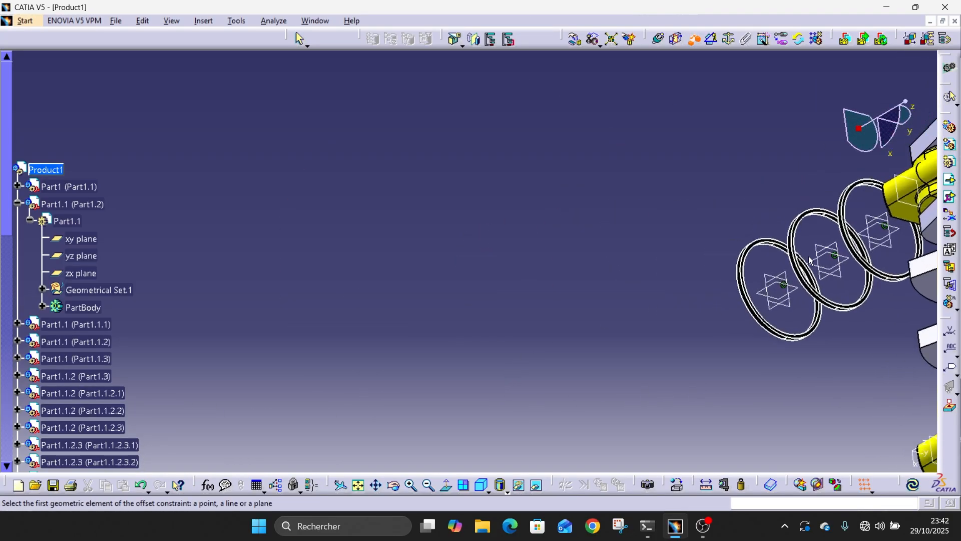
{"action": "middle_click_drag", "start_coordinate": [800, 250], "coordinate": [545, 173]}
{"action": "middle_click_drag", "start_coordinate": [655, 206], "coordinate": [322, 211]}
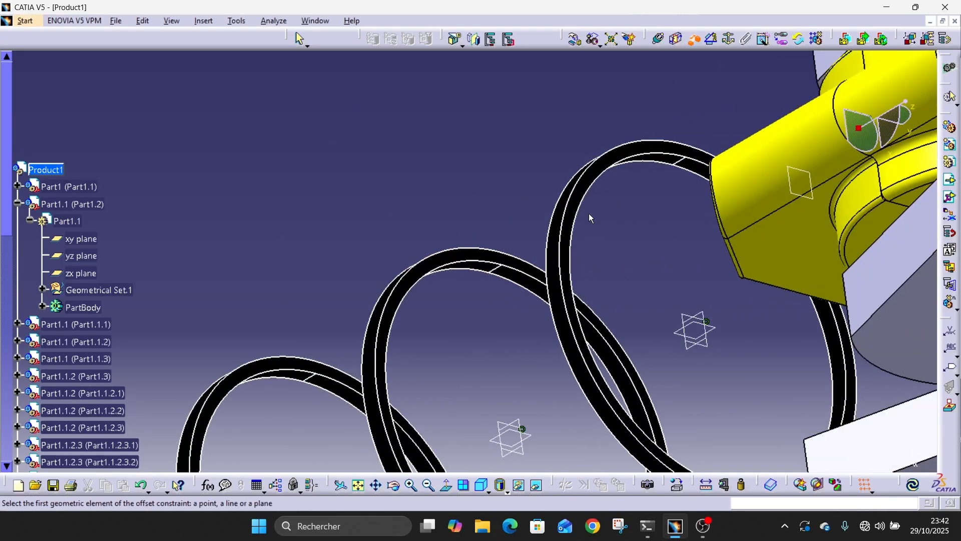
{"action": "left_click", "coordinate": [572, 214]}
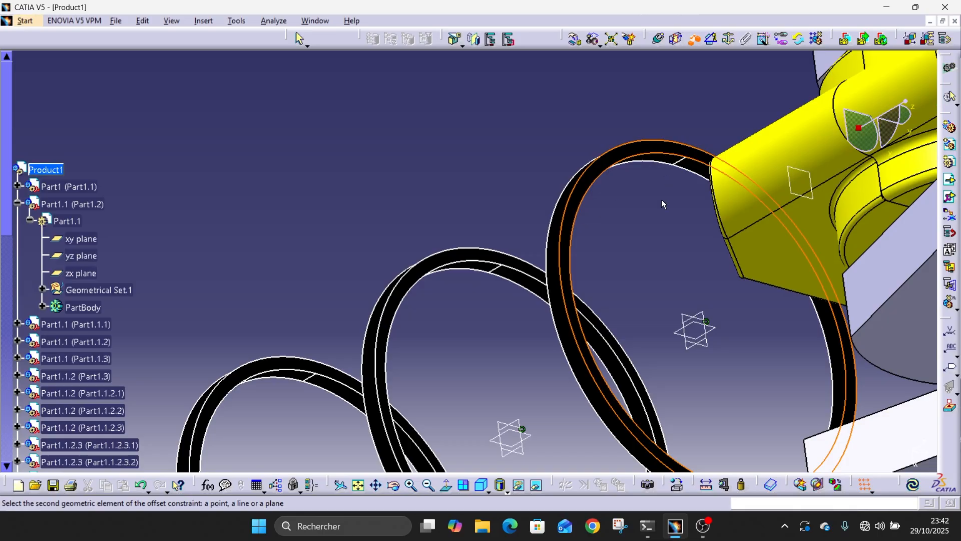
{"action": "middle_click_drag", "start_coordinate": [667, 211], "coordinate": [671, 346]}
{"action": "middle_click_drag", "start_coordinate": [781, 173], "coordinate": [368, 205]}
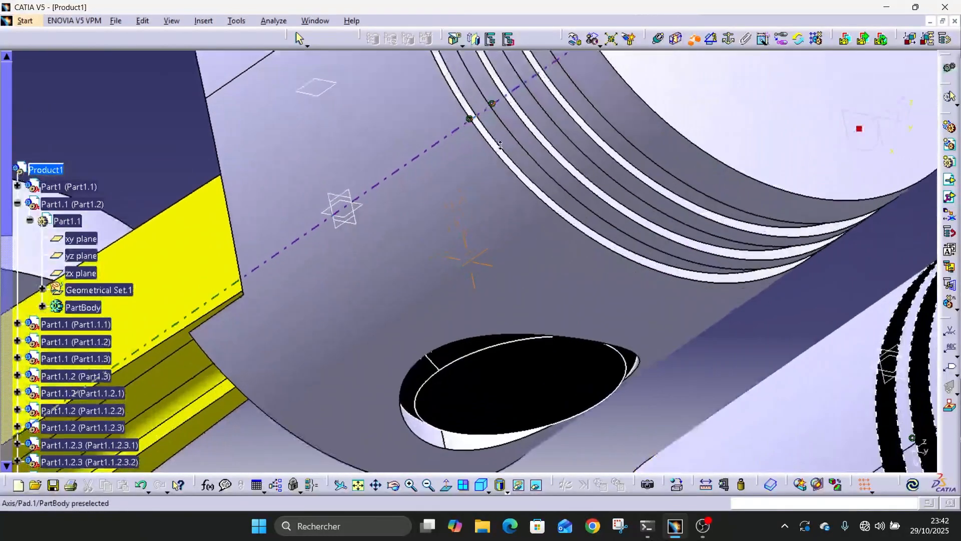
{"action": "middle_click_drag", "start_coordinate": [527, 186], "coordinate": [499, 298]}
{"action": "left_click", "coordinate": [568, 247]}
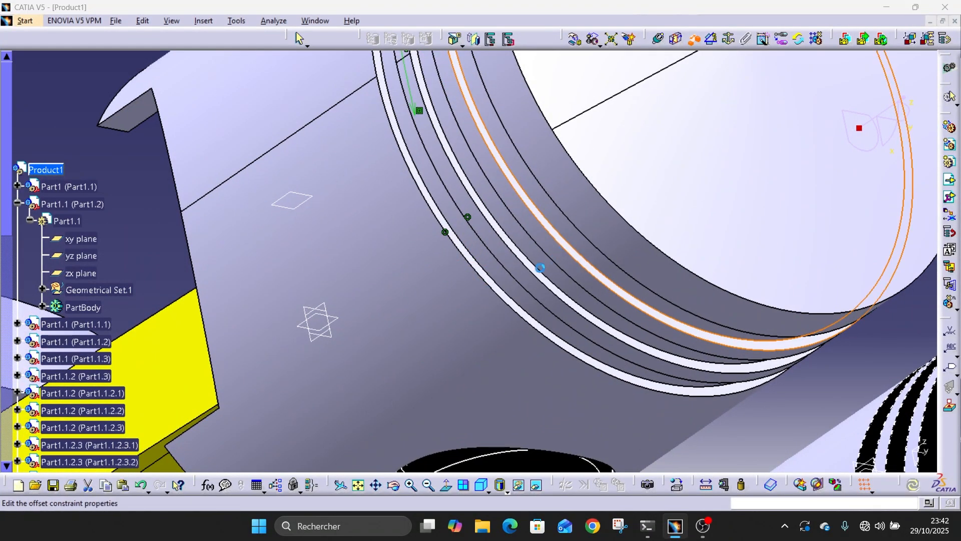
{"action": "left_click", "coordinate": [873, 458]}
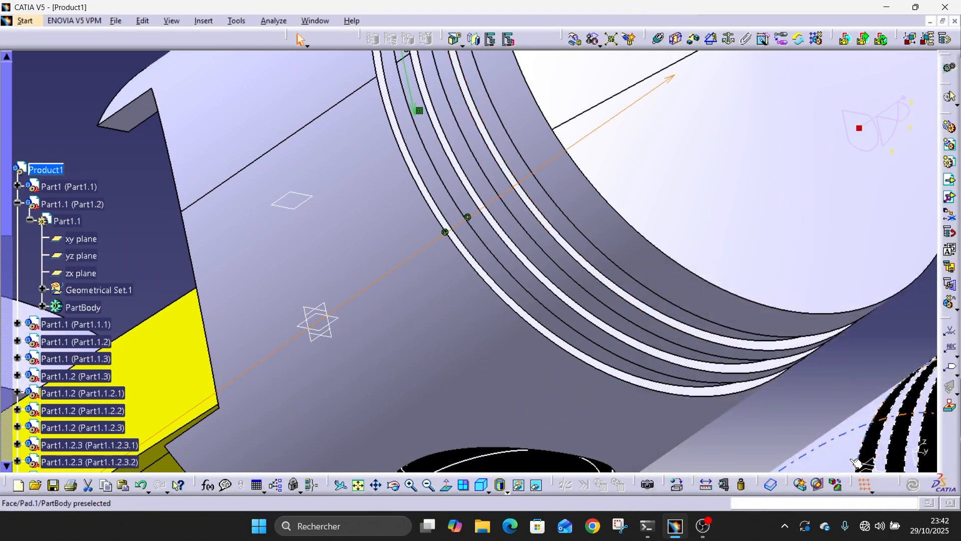
Step: Set the offset between the ring and the first piston's crown-side groove to 0 mm
{"action": "middle_click_drag", "start_coordinate": [856, 461], "coordinate": [451, 451]}
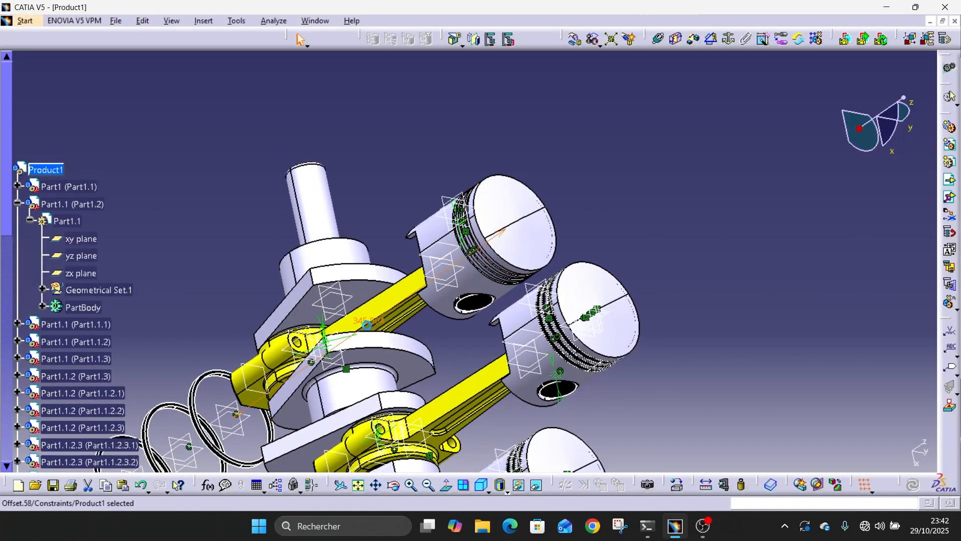
{"action": "double_click", "coordinate": [384, 322]}
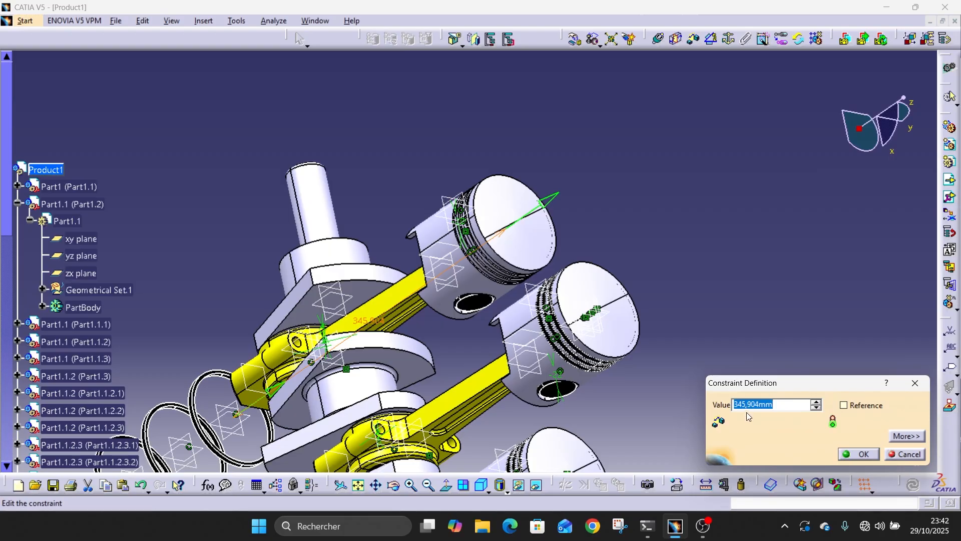
{"action": "type", "text": "0"}
{"action": "left_click", "coordinate": [855, 454]}
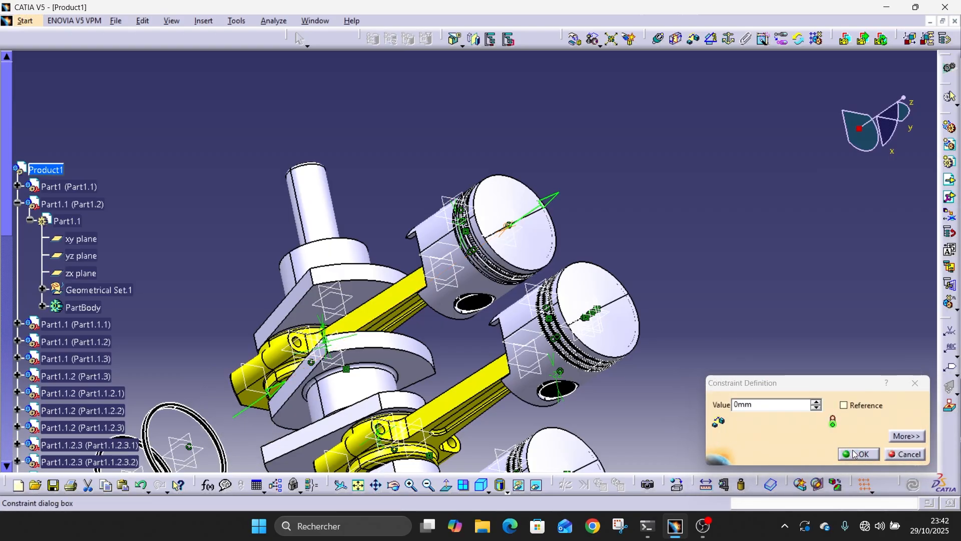
Step: Inspect the supporting elements of a ring axis coincidence constraint on the first piston
{"action": "middle_click_drag", "start_coordinate": [521, 276], "coordinate": [471, 193]}
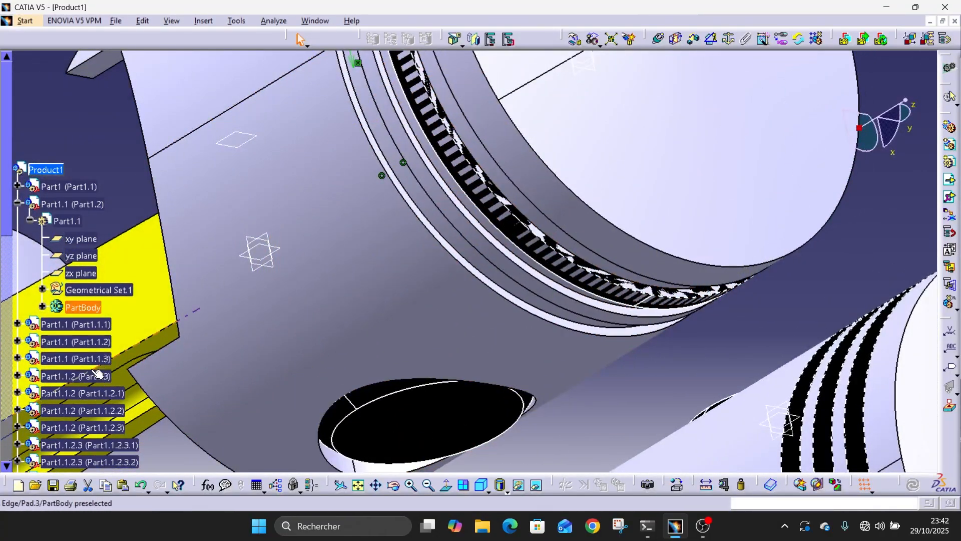
{"action": "scroll", "coordinate": [119, 340], "scroll_direction": "down", "scroll_amount": 7}
{"action": "scroll", "coordinate": [118, 340], "scroll_direction": "down", "scroll_amount": 5}
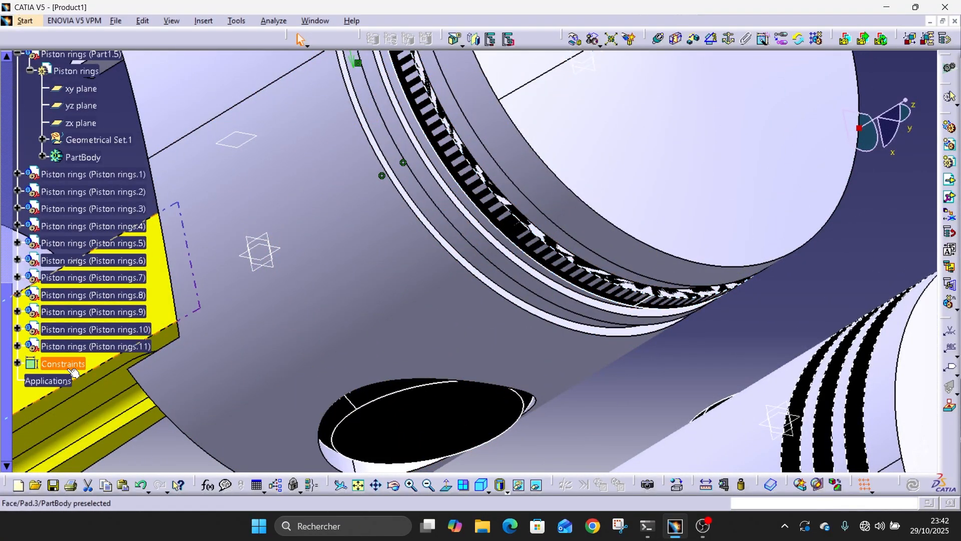
{"action": "left_click", "coordinate": [403, 168]}
{"action": "key", "text": "Delete"}
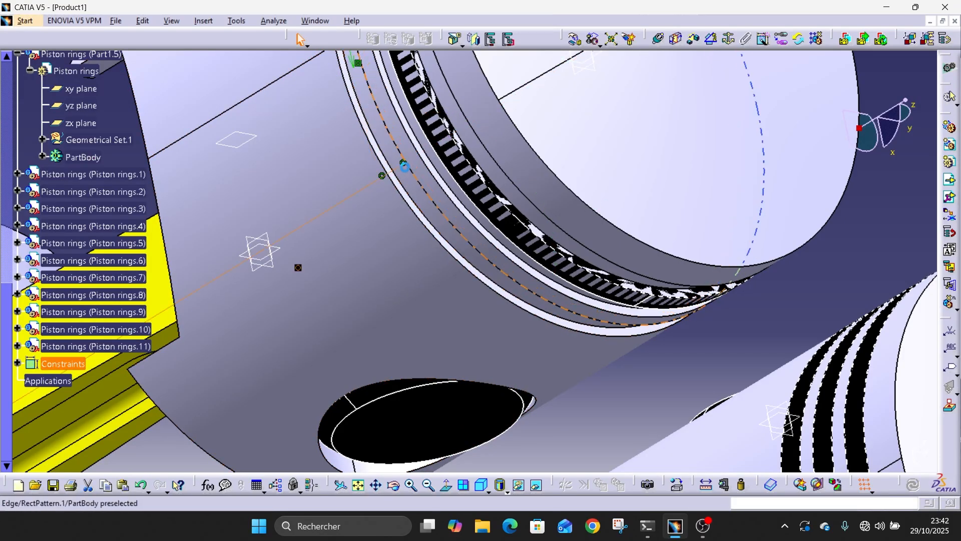
{"action": "double_click", "coordinate": [403, 165]}
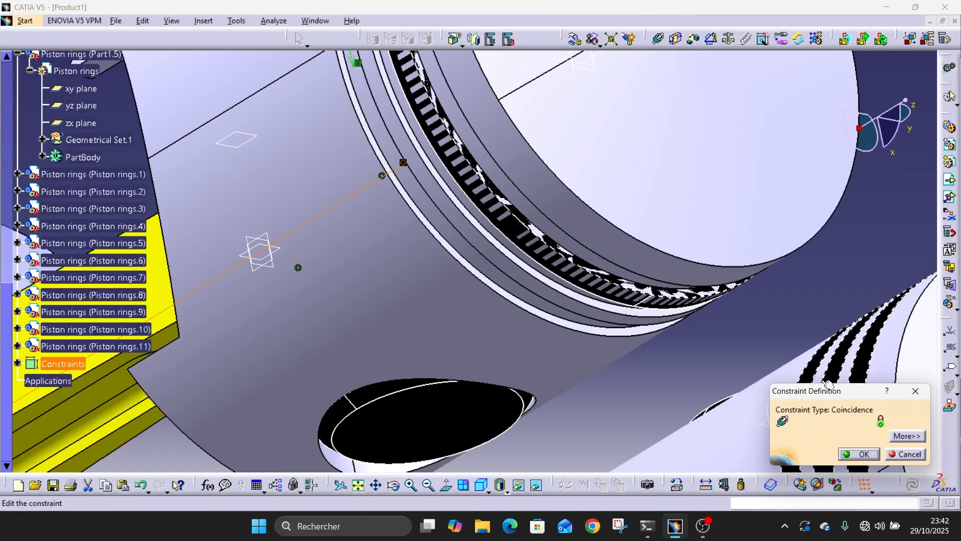
{"action": "left_click", "coordinate": [908, 435]}
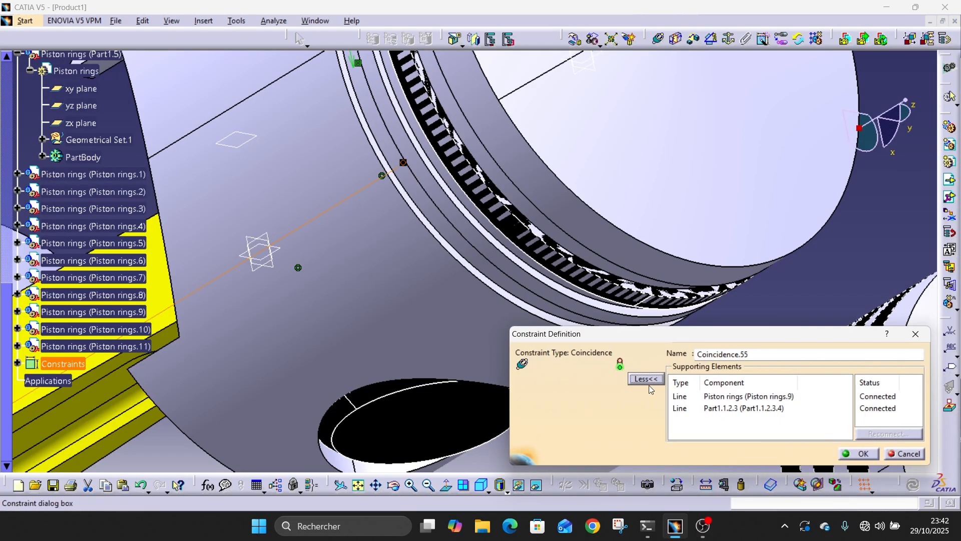
{"action": "left_click", "coordinate": [914, 335]}
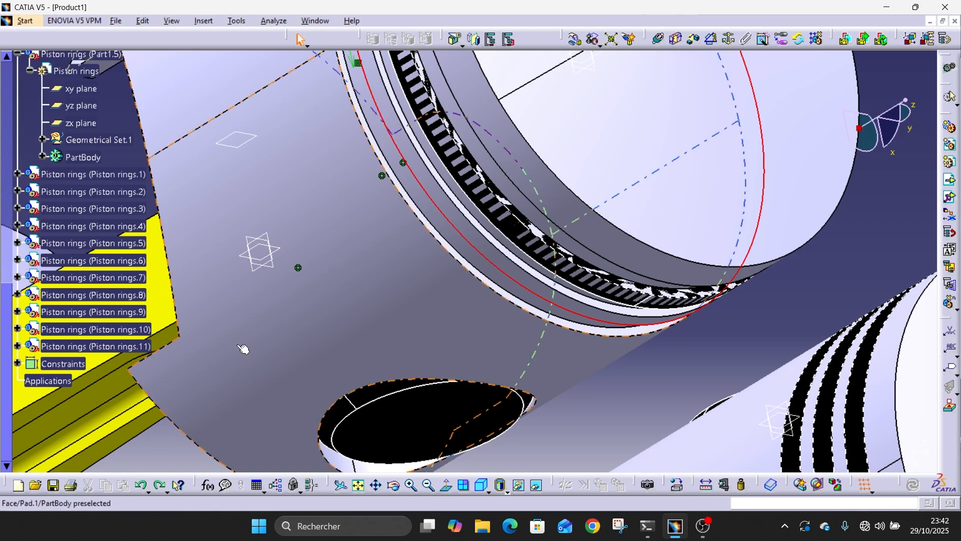
{"action": "left_click", "coordinate": [530, 226]}
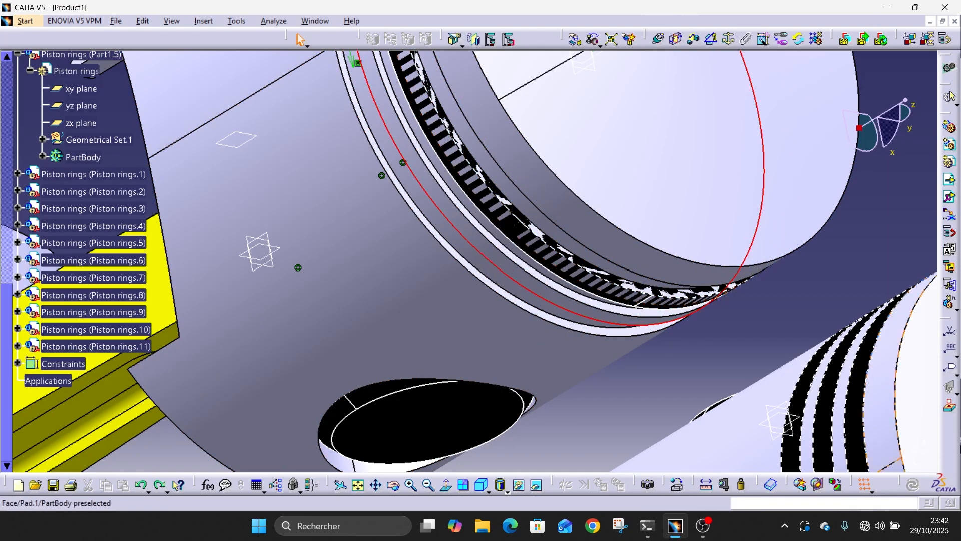
{"action": "left_click", "coordinate": [848, 413]}
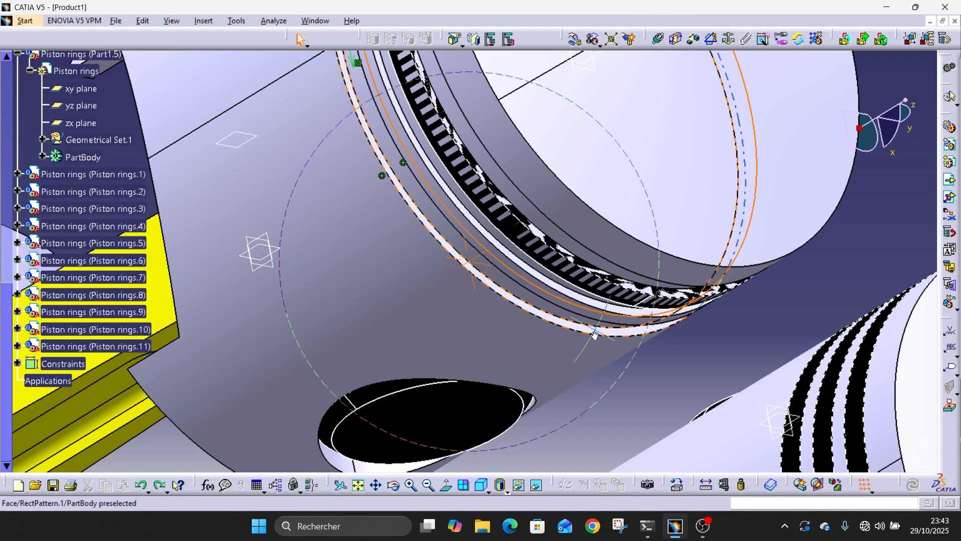
{"action": "middle_click_drag", "start_coordinate": [595, 335], "coordinate": [581, 423]}
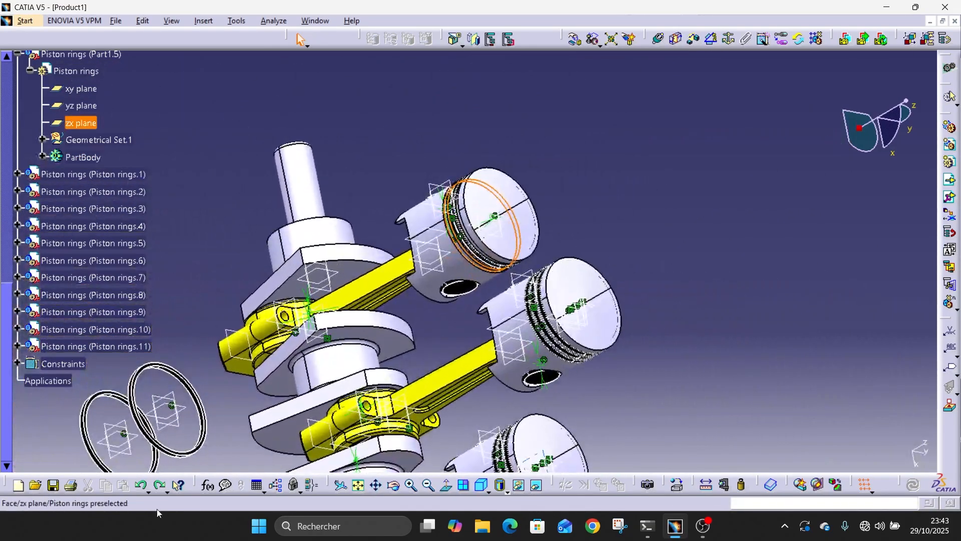
Step: Redo the two undone actions and set the orientation of the 0 mm crown-side ring offset on the first piston to Opposite
{"action": "left_click", "coordinate": [158, 487]}
{"action": "left_click", "coordinate": [158, 487]}
{"action": "middle_click_drag", "start_coordinate": [493, 368], "coordinate": [477, 411]}
{"action": "scroll", "coordinate": [476, 177], "scroll_direction": "down", "scroll_amount": 1}
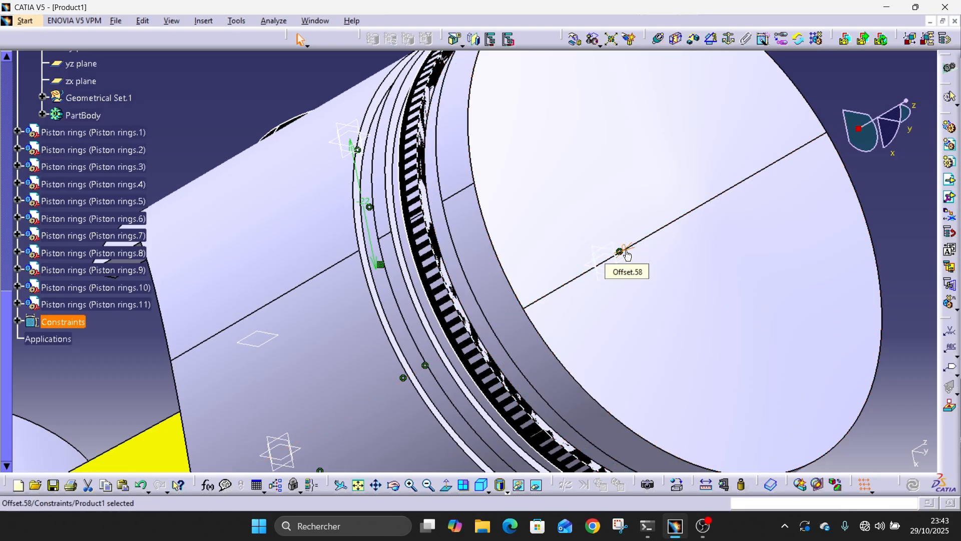
{"action": "double_click", "coordinate": [626, 254]}
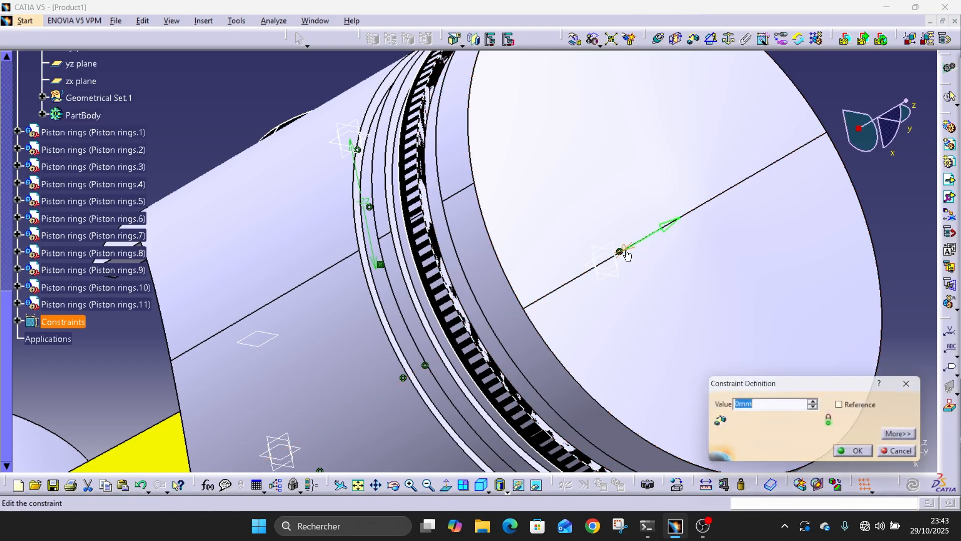
{"action": "left_click", "coordinate": [895, 437]}
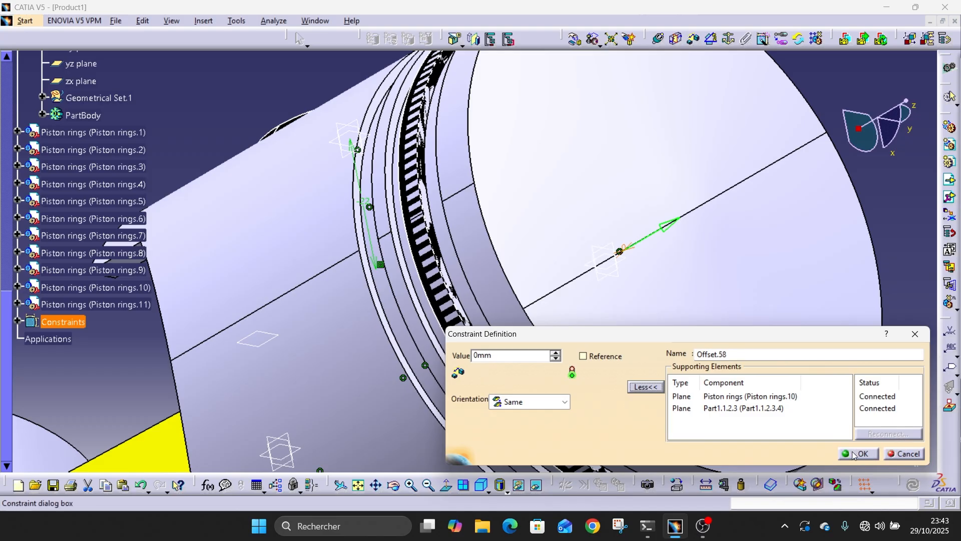
{"action": "left_click", "coordinate": [564, 401]}
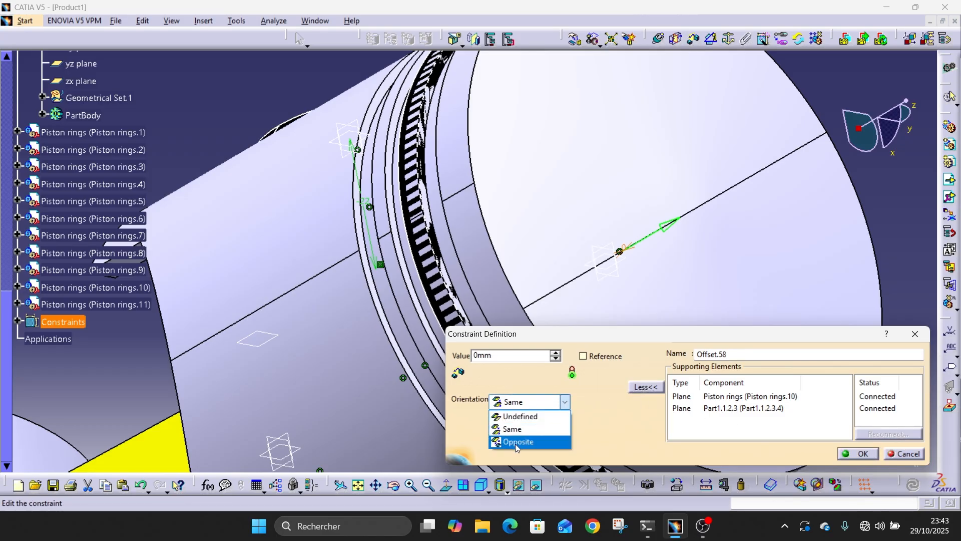
{"action": "left_click", "coordinate": [515, 443]}
{"action": "left_click", "coordinate": [862, 459]}
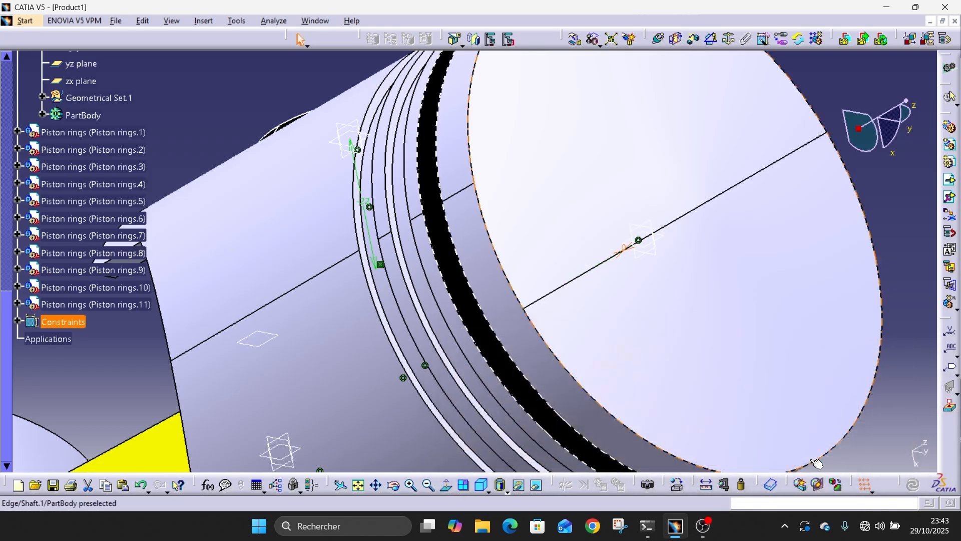
Step: Add a contact constraint between one loose ring's side face and the side wall of the first piston's middle groove
{"action": "mouse_move", "coordinate": [523, 320]}
{"action": "middle_mouse_down"}
{"action": "mouse_move", "coordinate": [530, 317]}
{"action": "mouse_move", "coordinate": [358, 378]}
{"action": "mouse_move", "coordinate": [517, 323]}
{"action": "middle_mouse_up"}
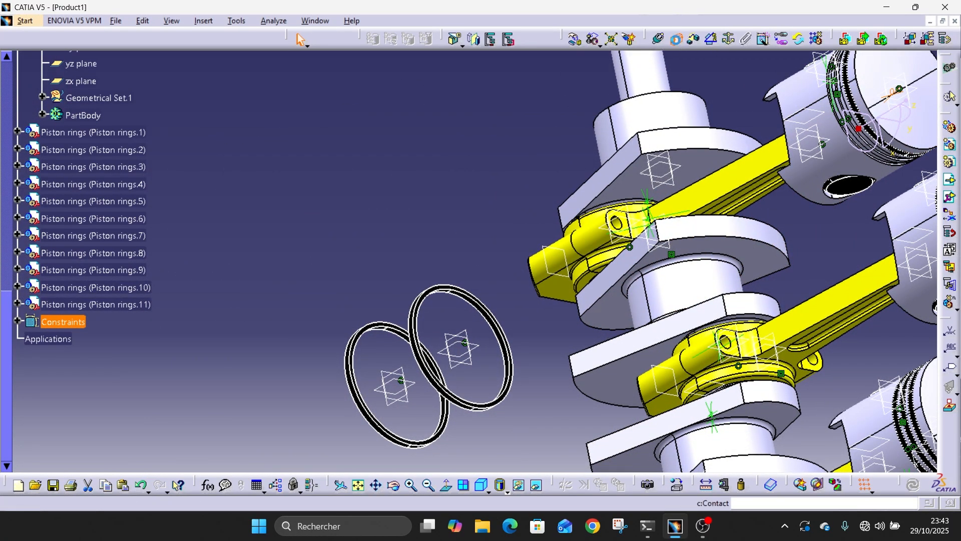
{"action": "left_click", "coordinate": [677, 39]}
{"action": "middle_click_drag", "start_coordinate": [504, 343], "coordinate": [489, 221]}
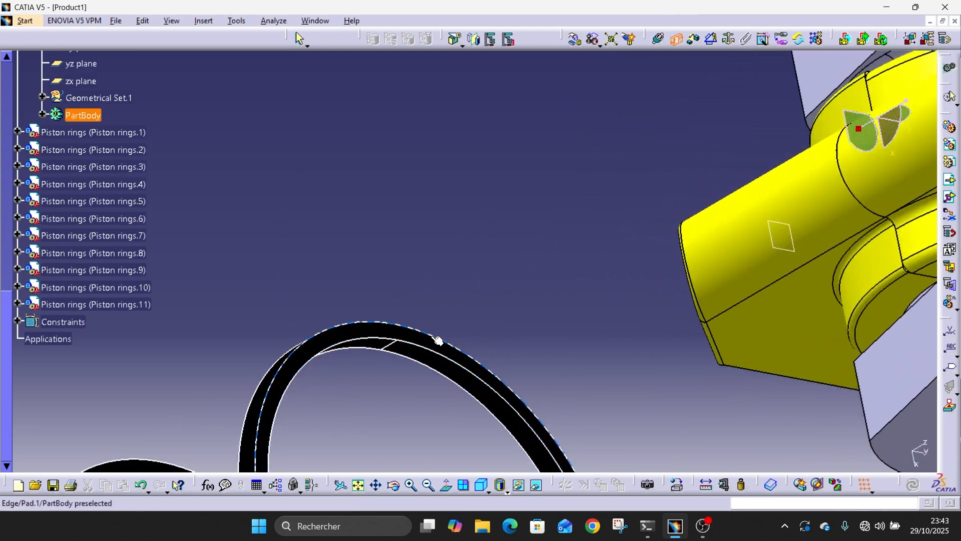
{"action": "left_click", "coordinate": [431, 344]}
{"action": "middle_click_drag", "start_coordinate": [652, 236], "coordinate": [418, 269]}
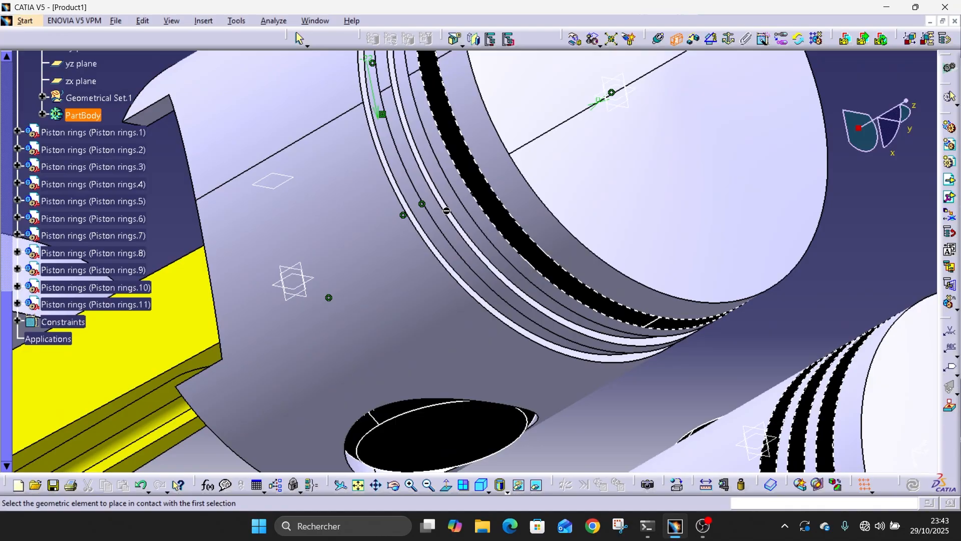
{"action": "middle_click_drag", "start_coordinate": [449, 222], "coordinate": [452, 133]}
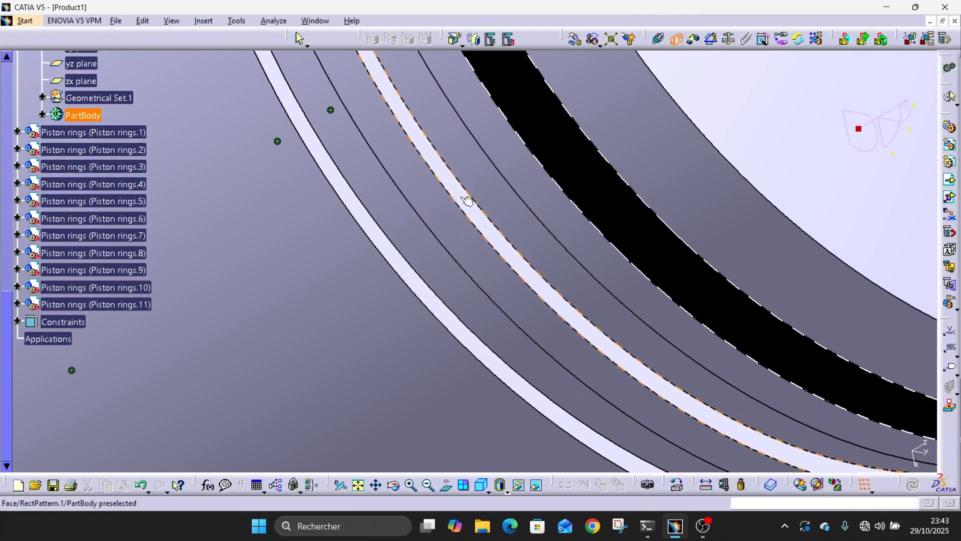
{"action": "left_click", "coordinate": [467, 201]}
Step: Add a contact constraint between the last loose ring's side face and the side wall of the first piston's skirt-side groove
{"action": "middle_click_drag", "start_coordinate": [301, 273], "coordinate": [689, 177]}
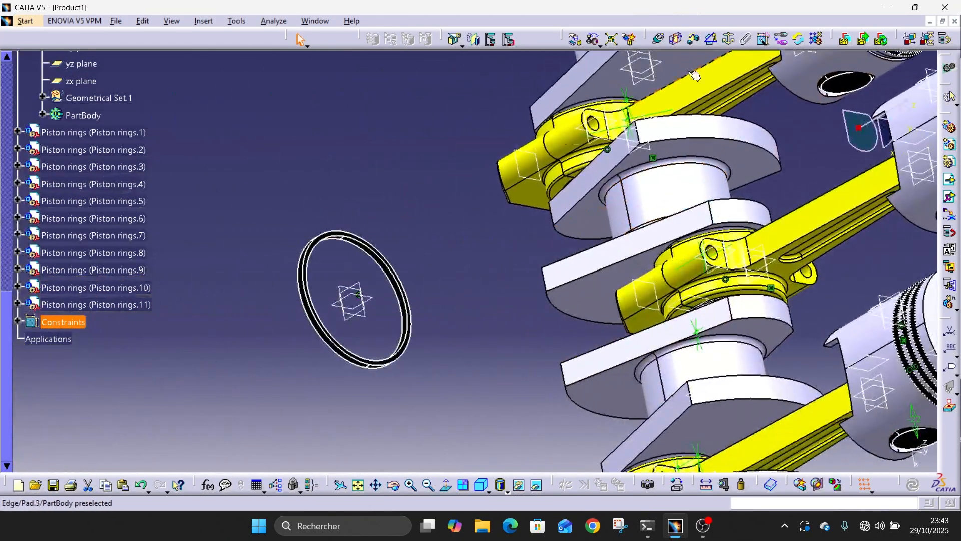
{"action": "left_click", "coordinate": [676, 44]}
{"action": "middle_click_drag", "start_coordinate": [394, 305], "coordinate": [632, 256]}
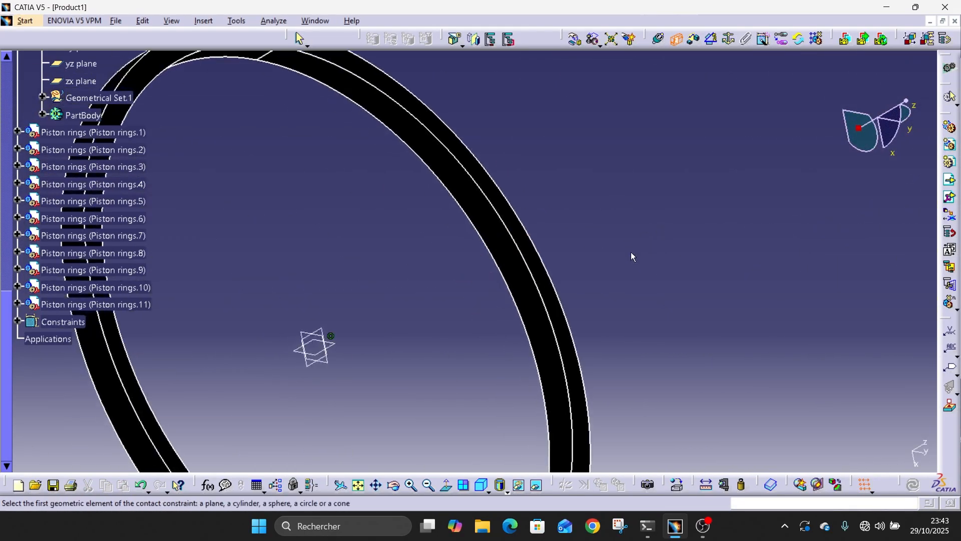
{"action": "left_click", "coordinate": [549, 269]}
{"action": "middle_click_drag", "start_coordinate": [786, 193], "coordinate": [771, 346]}
{"action": "middle_click_drag", "start_coordinate": [683, 123], "coordinate": [271, 280]}
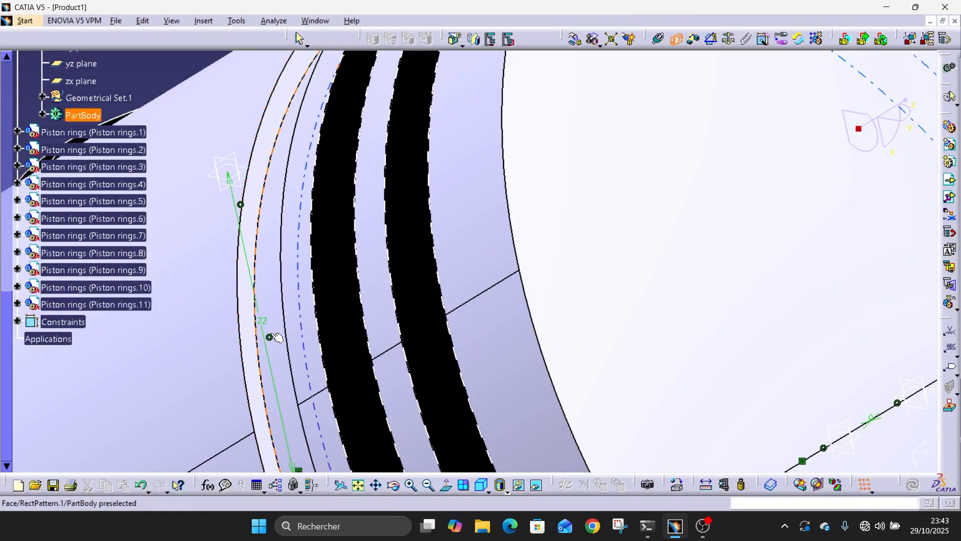
{"action": "left_click", "coordinate": [244, 341]}
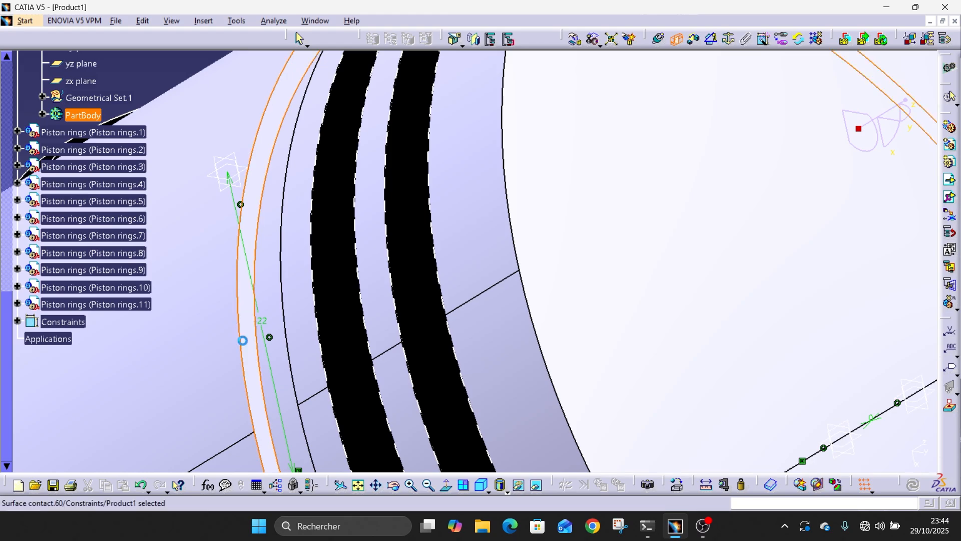
Step: Hide the xy, yz and zx planes of Part1.1.2.3.4 (Part1.4)
{"action": "middle_click_drag", "start_coordinate": [337, 305], "coordinate": [344, 439]}
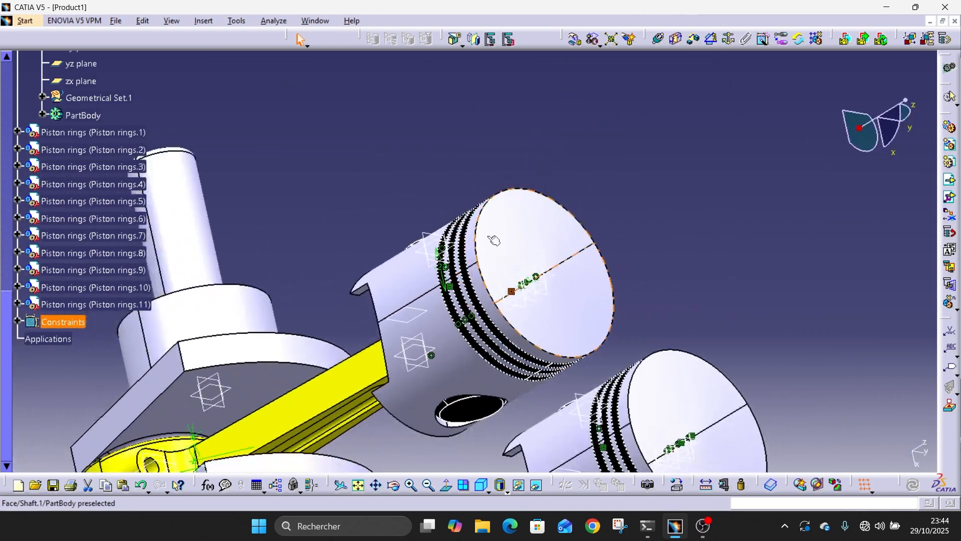
{"action": "middle_click_drag", "start_coordinate": [493, 240], "coordinate": [444, 393]}
{"action": "middle_click_drag", "start_coordinate": [584, 403], "coordinate": [751, 200]}
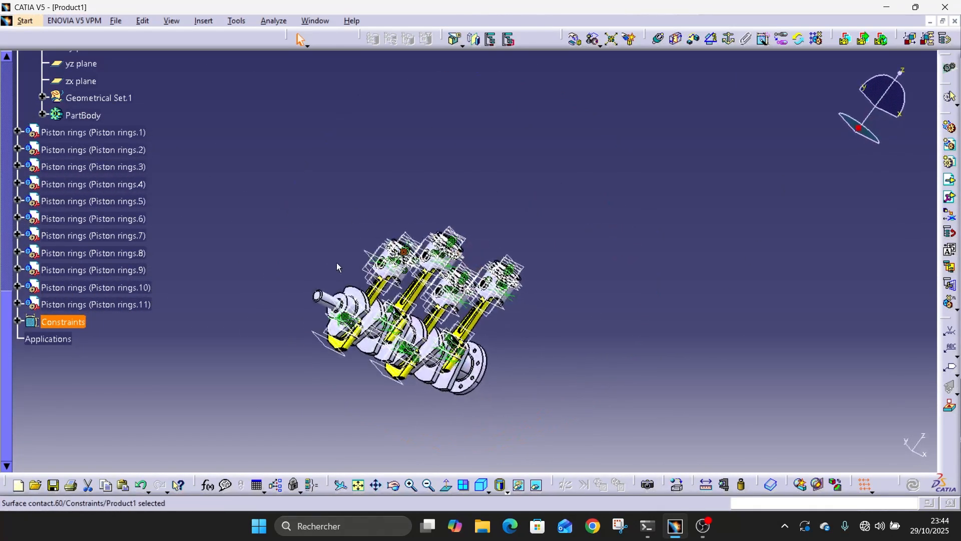
{"action": "middle_click_drag", "start_coordinate": [336, 263], "coordinate": [346, 165]}
{"action": "middle_click_drag", "start_coordinate": [283, 201], "coordinate": [411, 218]}
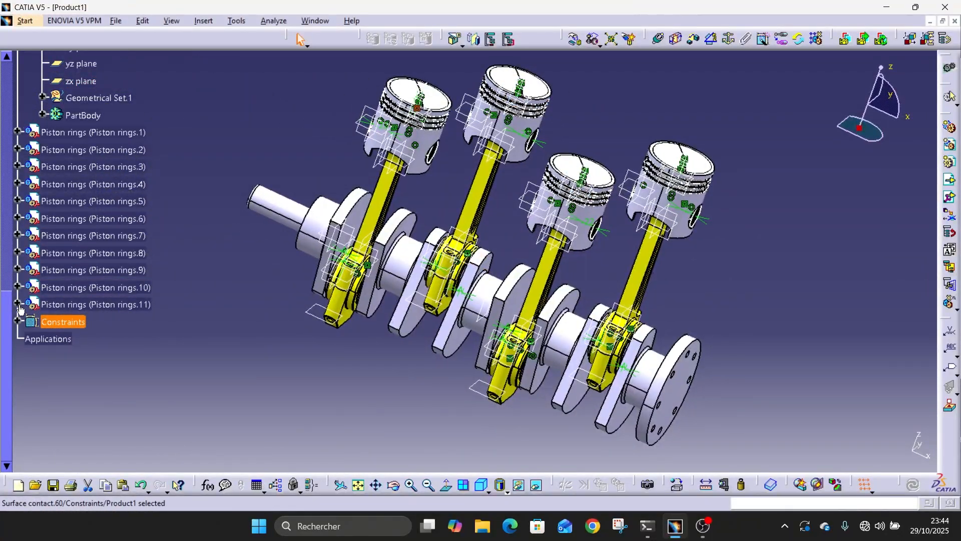
{"action": "scroll", "coordinate": [76, 230], "scroll_direction": "up", "scroll_amount": 7}
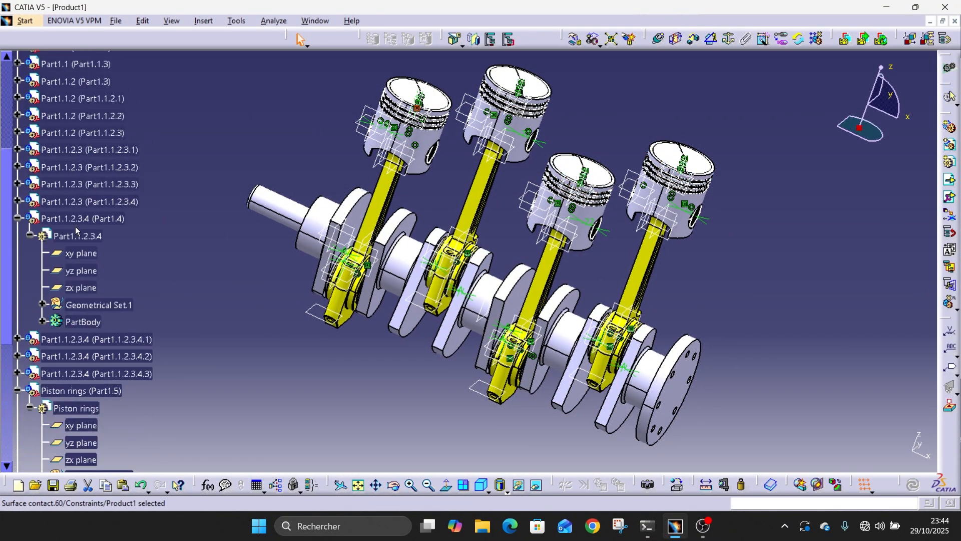
{"action": "right_click", "coordinate": [81, 292]}
{"action": "left_click", "coordinate": [128, 322]}
Step: Hide the xy, yz and zx planes of the Piston rings (Part1.5) part
{"action": "middle_click_drag", "start_coordinate": [137, 343], "coordinate": [198, 223]}
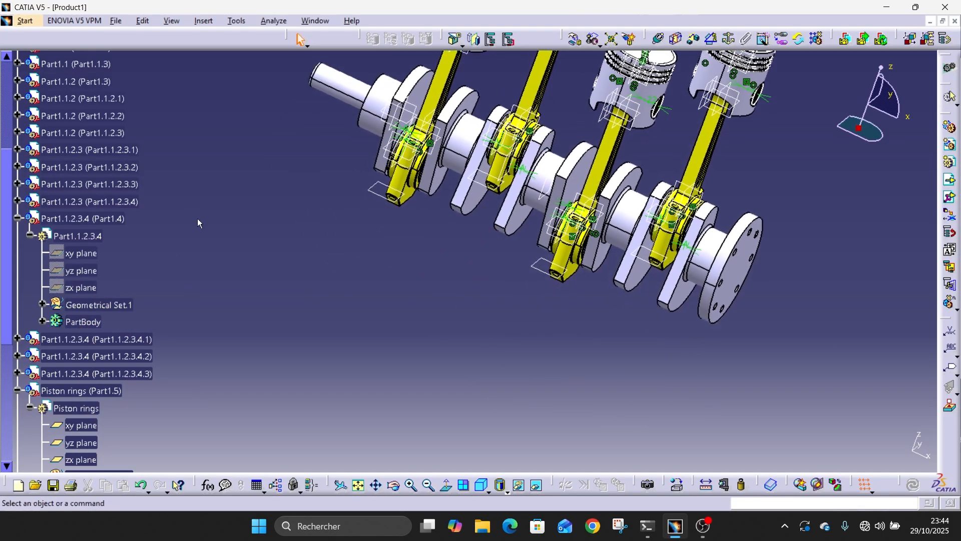
{"action": "right_click", "coordinate": [78, 459]}
{"action": "left_click", "coordinate": [128, 317]}
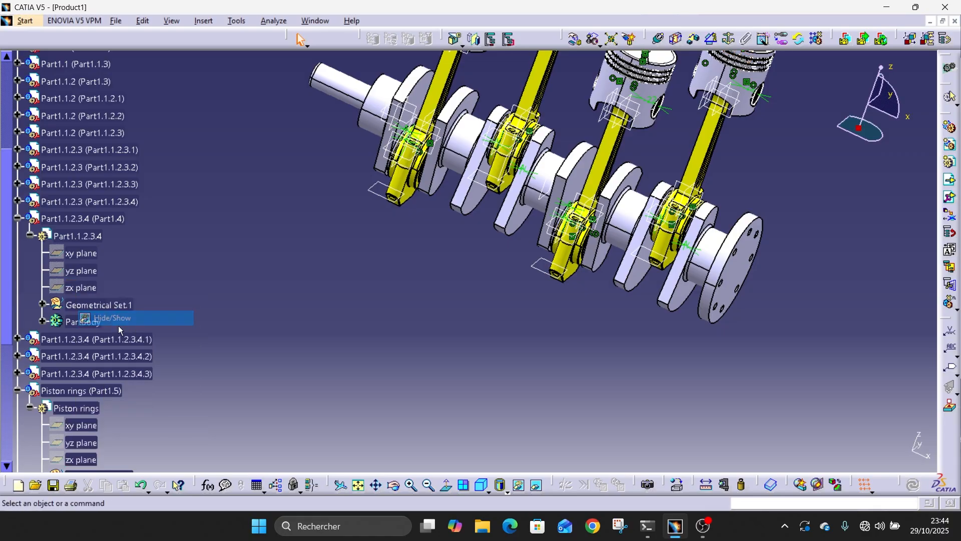
Step: Hide the xy, yz and zx planes of Part1.1 (Part1.2)
{"action": "scroll", "coordinate": [67, 345], "scroll_direction": "up", "scroll_amount": 4}
{"action": "scroll", "coordinate": [67, 344], "scroll_direction": "up", "scroll_amount": 3}
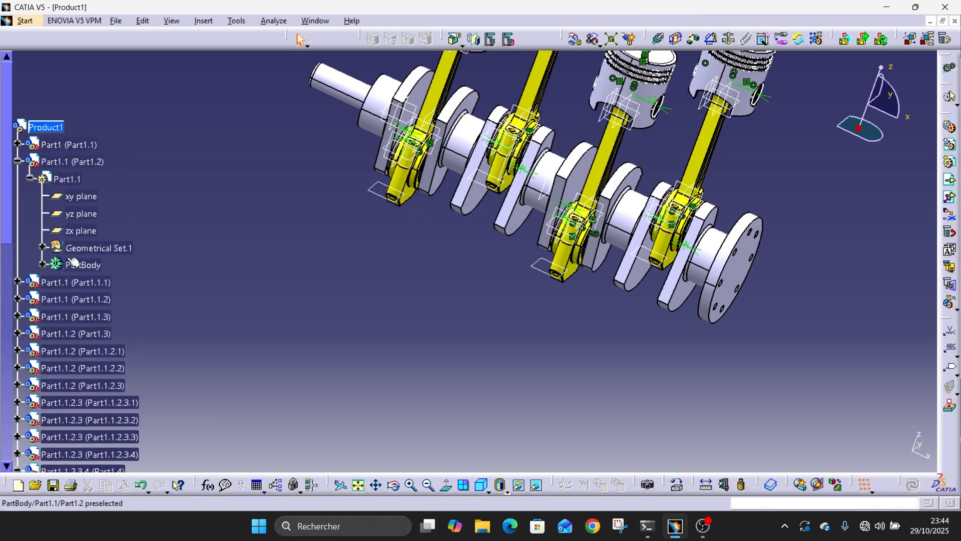
{"action": "left_click", "coordinate": [84, 198]}
{"action": "left_click", "coordinate": [84, 232], "text": "shift"}
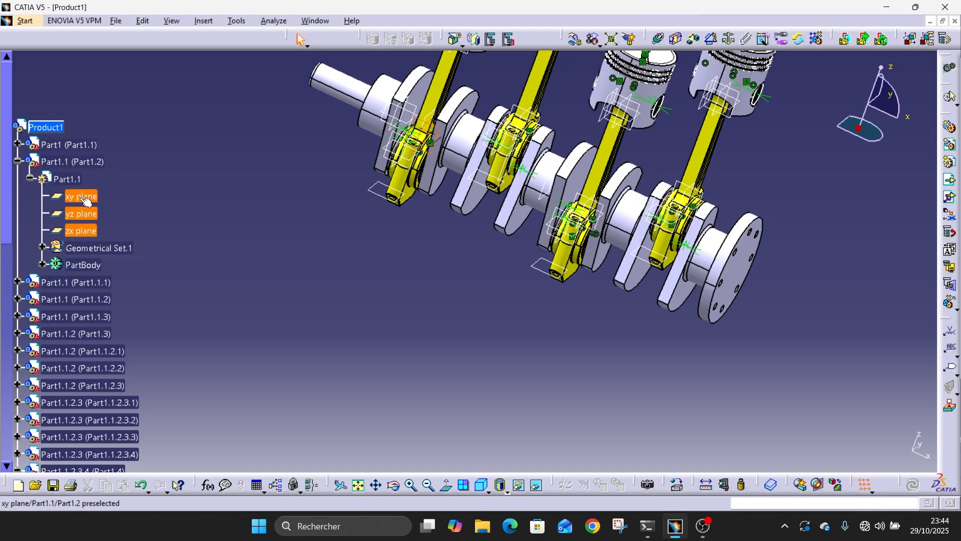
{"action": "right_click", "coordinate": [82, 198]}
{"action": "left_click", "coordinate": [118, 237]}
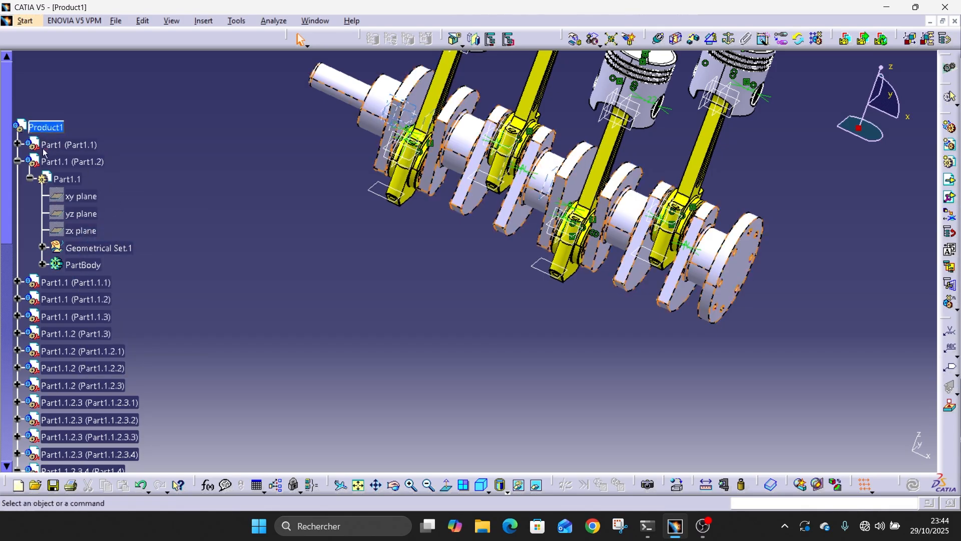
Step: Hide the reference plane Plane.2 beside the big-end cap of the third connecting rod along the crankshaft
{"action": "left_click", "coordinate": [17, 144]}
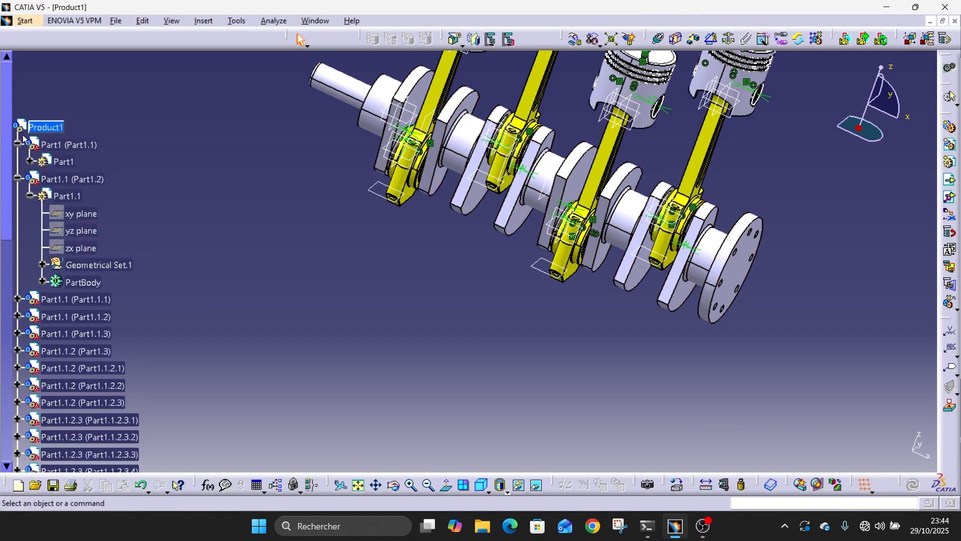
{"action": "scroll", "coordinate": [95, 294], "scroll_direction": "down", "scroll_amount": 8}
{"action": "scroll", "coordinate": [95, 294], "scroll_direction": "down", "scroll_amount": 4}
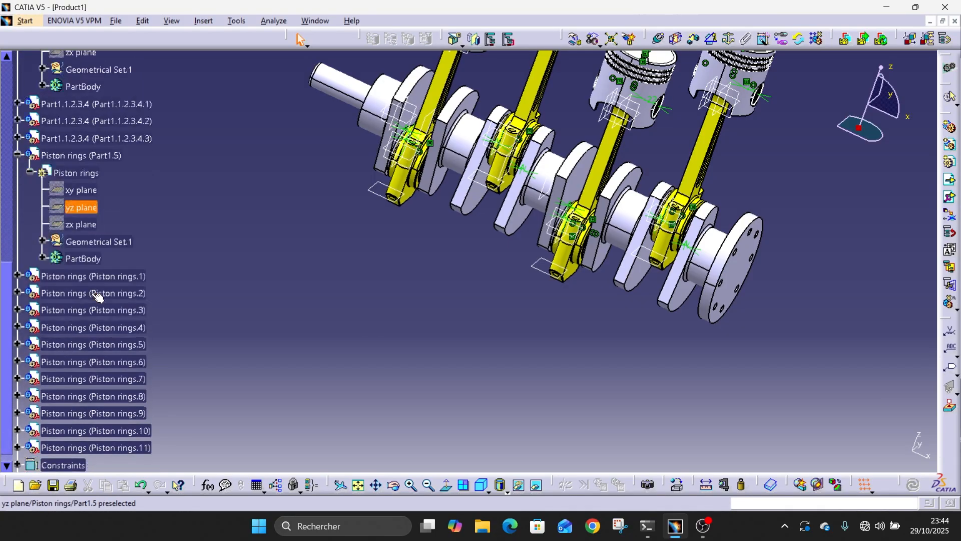
{"action": "scroll", "coordinate": [95, 294], "scroll_direction": "up", "scroll_amount": 5}
{"action": "scroll", "coordinate": [435, 246], "scroll_direction": "up", "scroll_amount": 1}
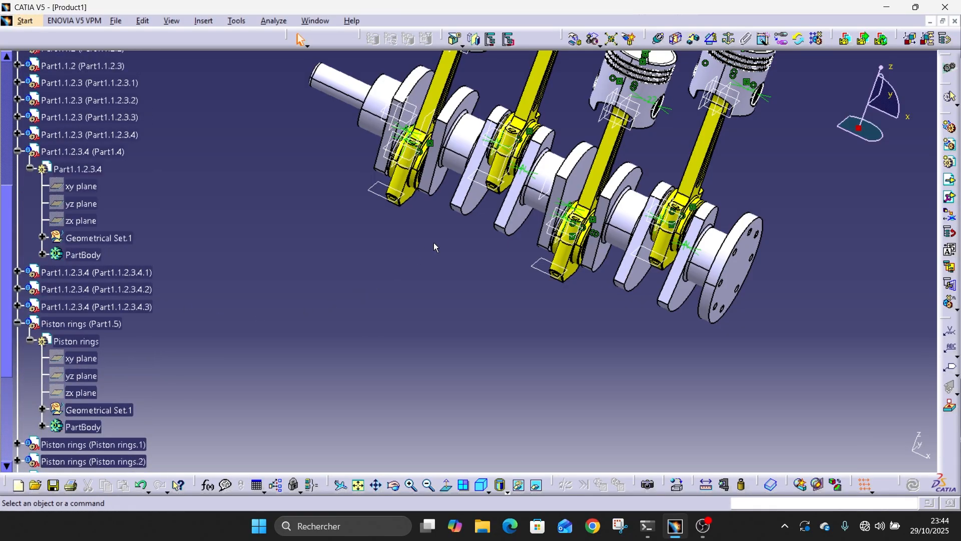
{"action": "right_click", "coordinate": [540, 270]}
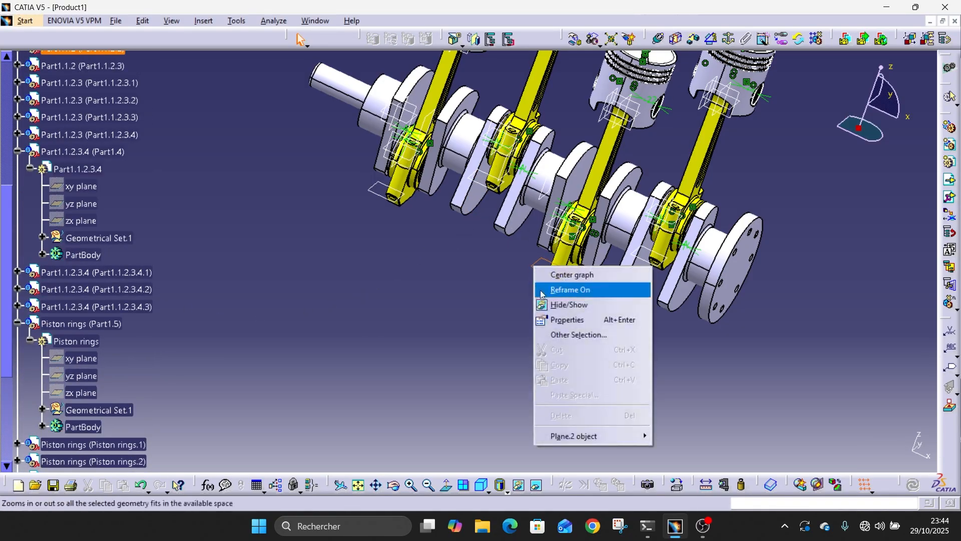
{"action": "left_click", "coordinate": [562, 304]}
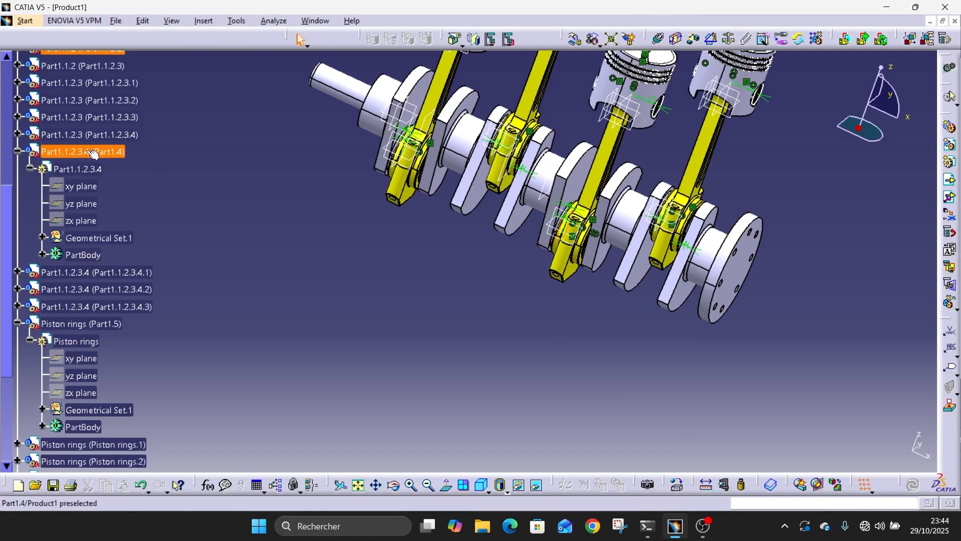
Step: Hide the xy, yz and zx planes of Part1.1.2 (Part1.1.2.2)
{"action": "scroll", "coordinate": [90, 153], "scroll_direction": "up", "scroll_amount": 1}
{"action": "left_click", "coordinate": [18, 90]}
{"action": "left_click", "coordinate": [52, 107]}
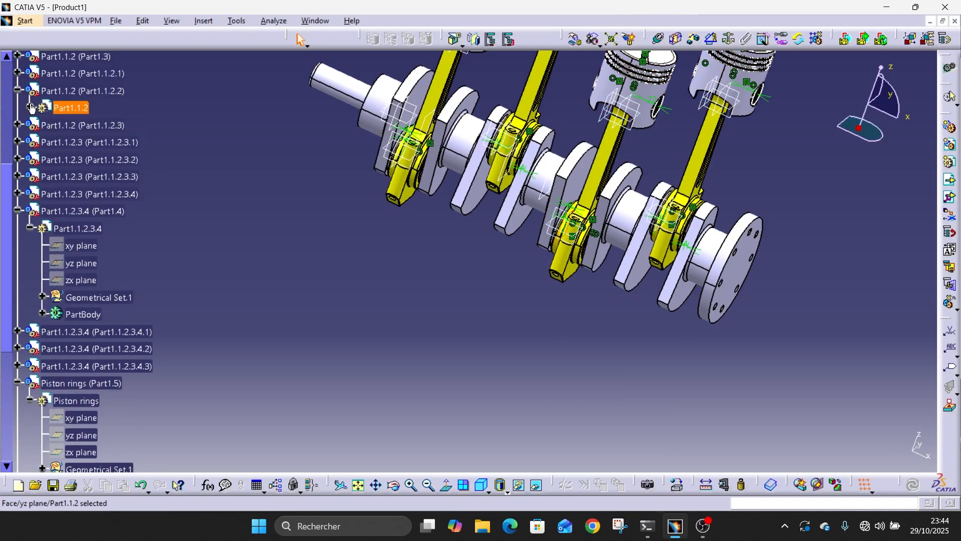
{"action": "left_click", "coordinate": [29, 110]}
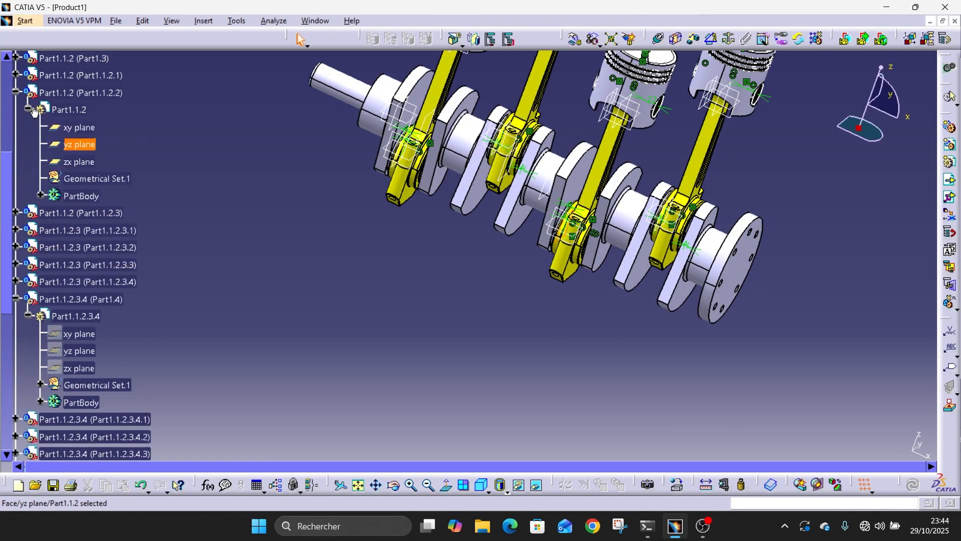
{"action": "left_click", "coordinate": [59, 147]}
{"action": "left_click", "coordinate": [70, 127], "text": "ctrl"}
{"action": "left_click", "coordinate": [75, 159], "text": "ctrl"}
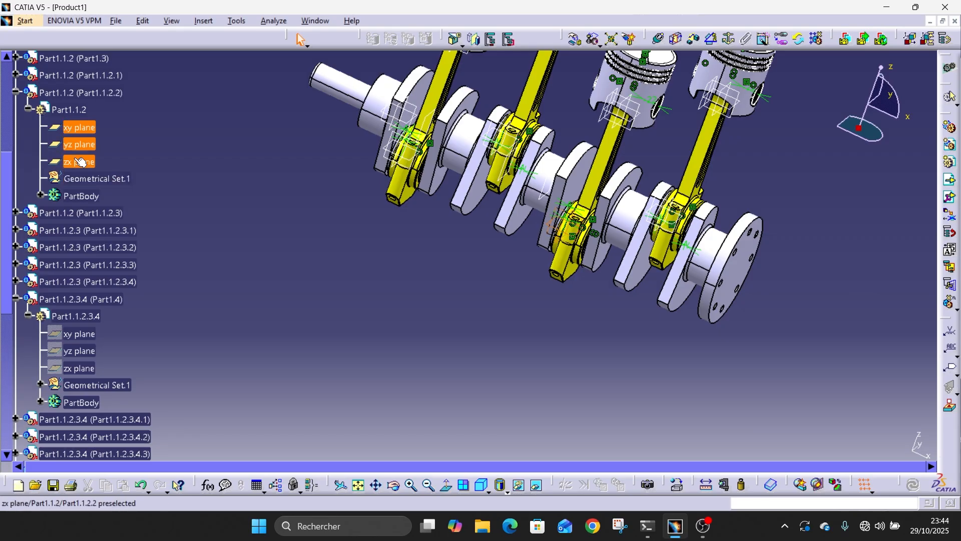
{"action": "right_click", "coordinate": [74, 158]}
{"action": "left_click", "coordinate": [114, 195]}
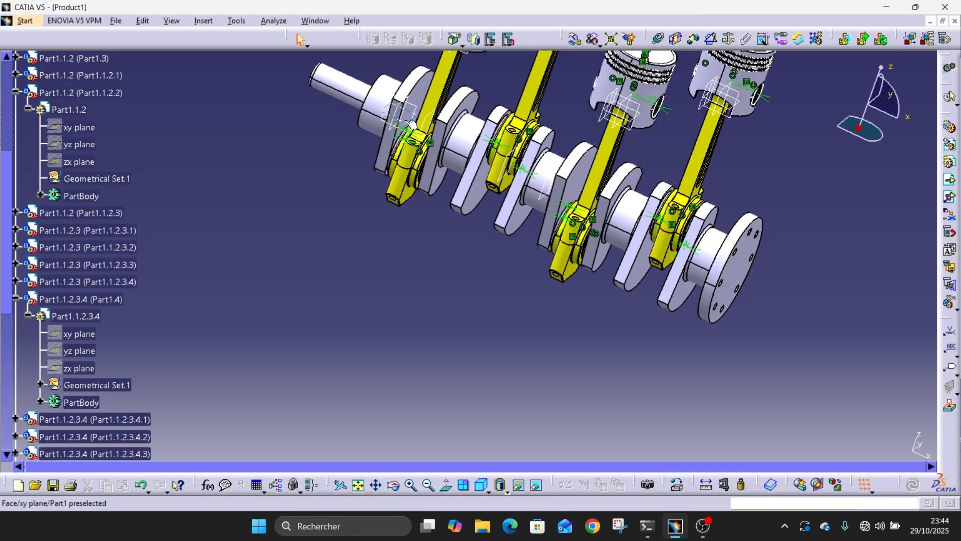
Step: Hide the xy, yz and zx planes of Part1 (Part1.1)
{"action": "scroll", "coordinate": [65, 168], "scroll_direction": "up", "scroll_amount": 6}
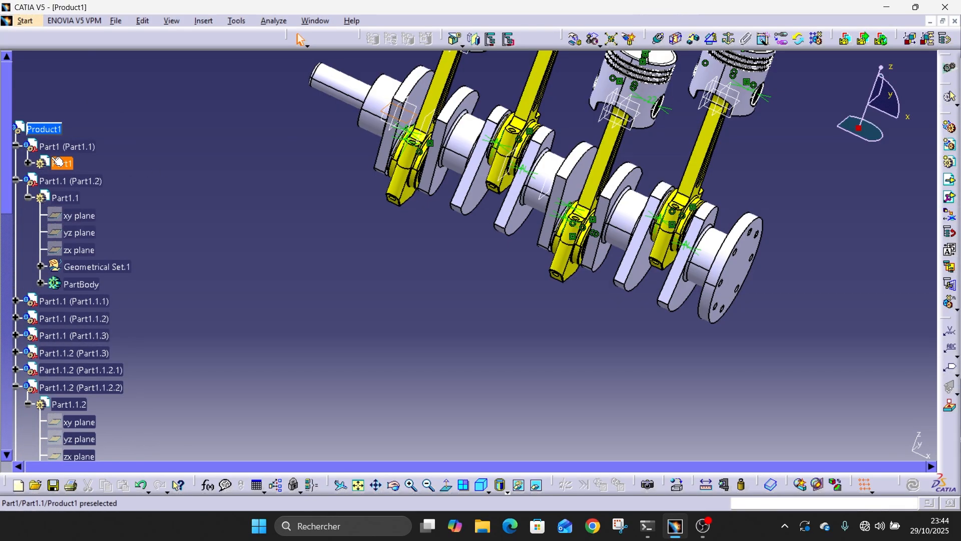
{"action": "left_click", "coordinate": [28, 164]}
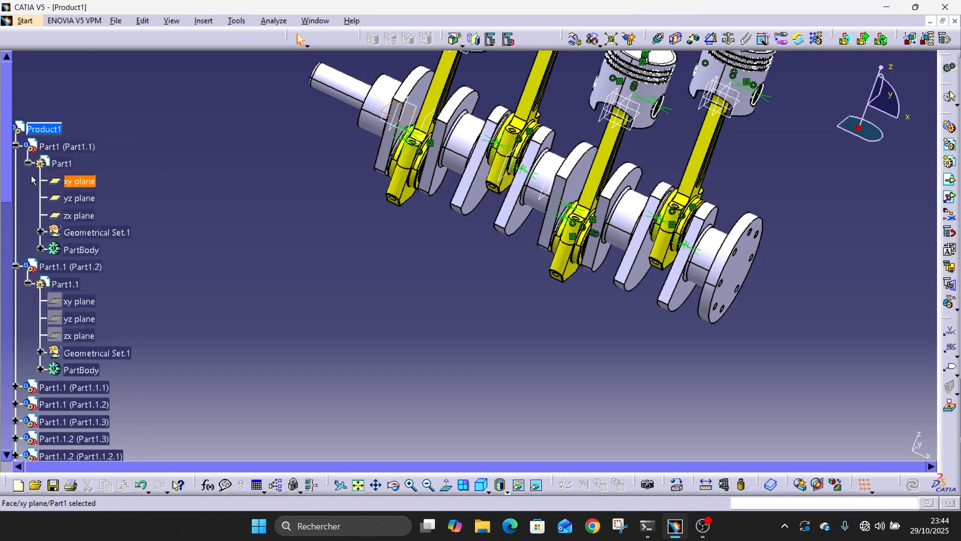
{"action": "left_click", "coordinate": [40, 249]}
{"action": "scroll", "coordinate": [40, 248], "scroll_direction": "down", "scroll_amount": 3}
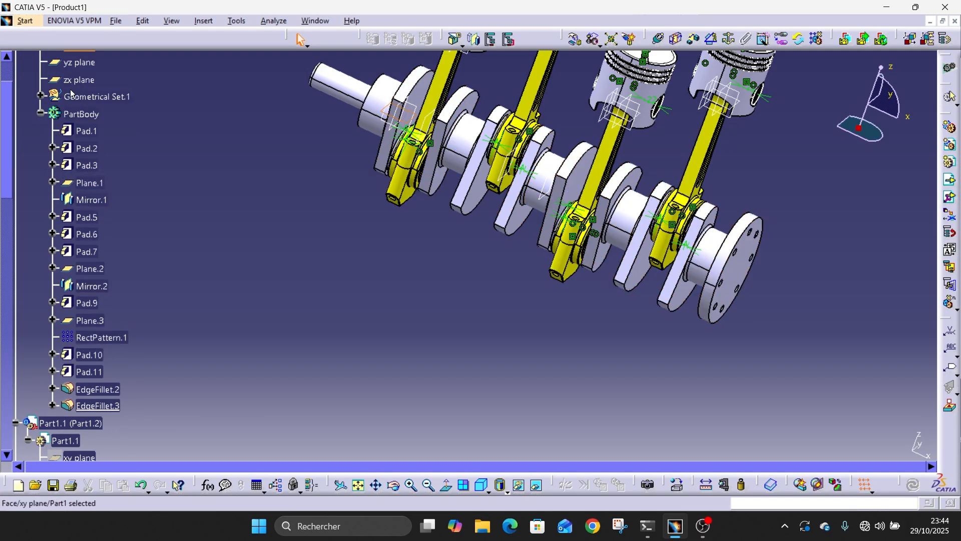
{"action": "left_click", "coordinate": [83, 79]}
{"action": "scroll", "coordinate": [86, 88], "scroll_direction": "up", "scroll_amount": 1}
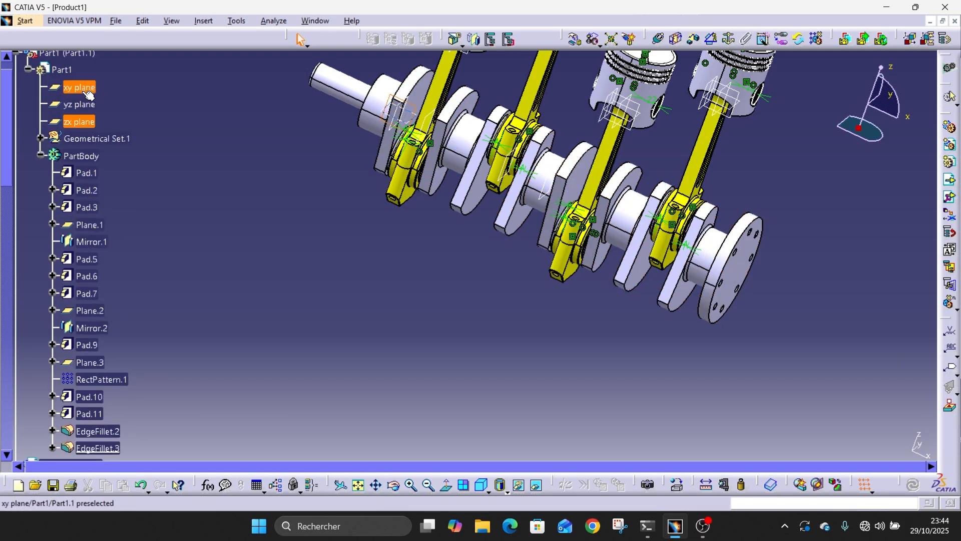
{"action": "right_click", "coordinate": [73, 84]}
{"action": "left_click", "coordinate": [108, 123]}
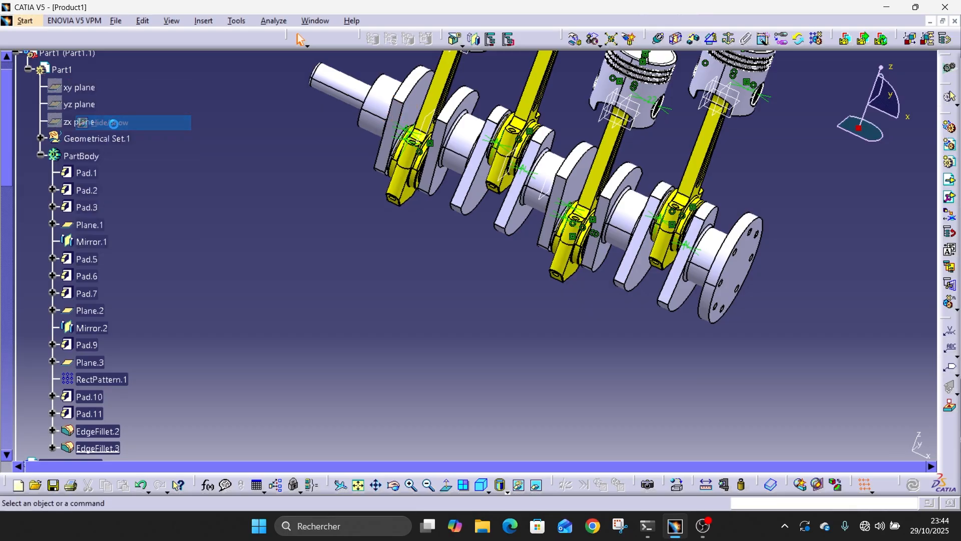
Step: Hide the reference planes Plane.3 and Plane.2 in the crankshaft's PartBody
{"action": "right_click", "coordinate": [550, 191]}
{"action": "left_click", "coordinate": [568, 223]}
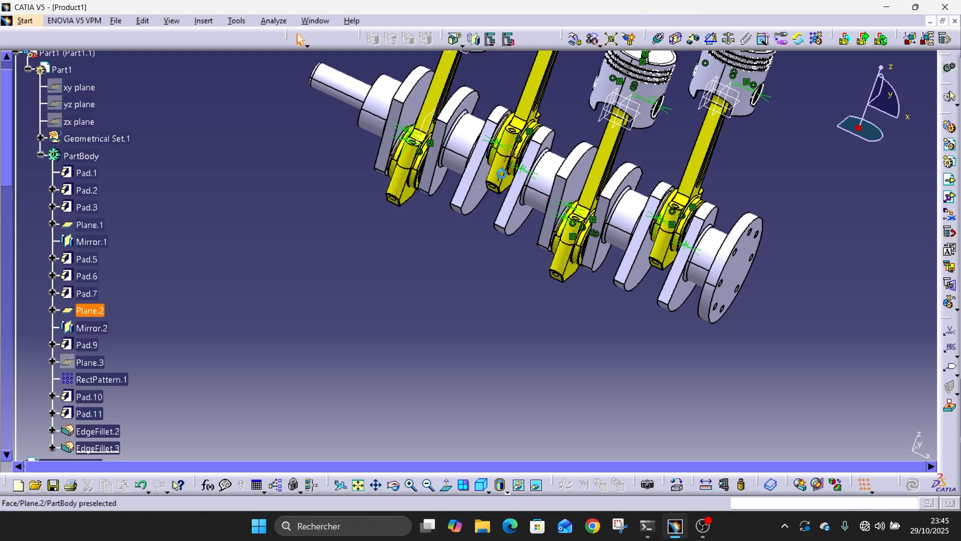
{"action": "right_click", "coordinate": [501, 173]}
{"action": "left_click", "coordinate": [531, 219]}
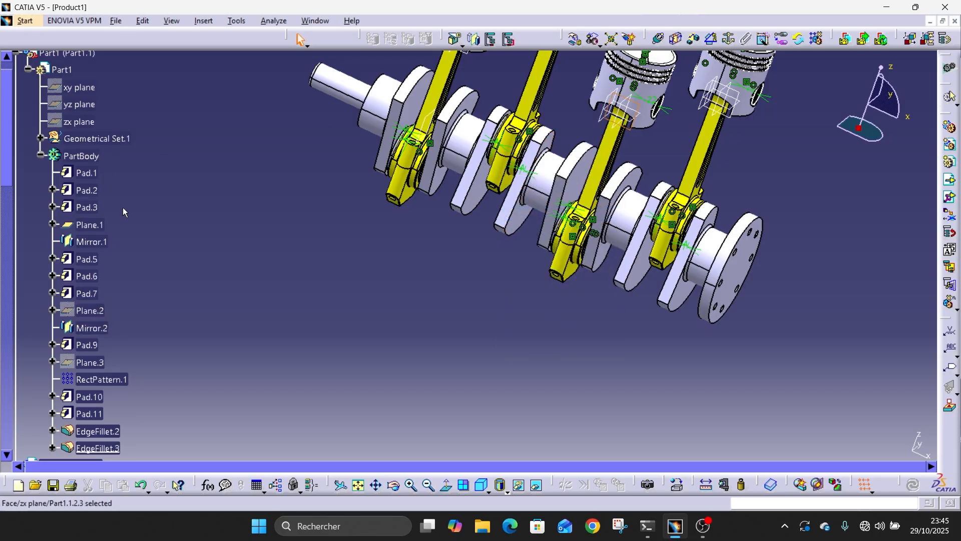
Step: Hide the xy, yz and zx planes of Part1.1.2.3 (Part1.1.2.3.2)
{"action": "scroll", "coordinate": [163, 242], "scroll_direction": "up", "scroll_amount": 3}
{"action": "scroll", "coordinate": [180, 227], "scroll_direction": "down", "scroll_amount": 14}
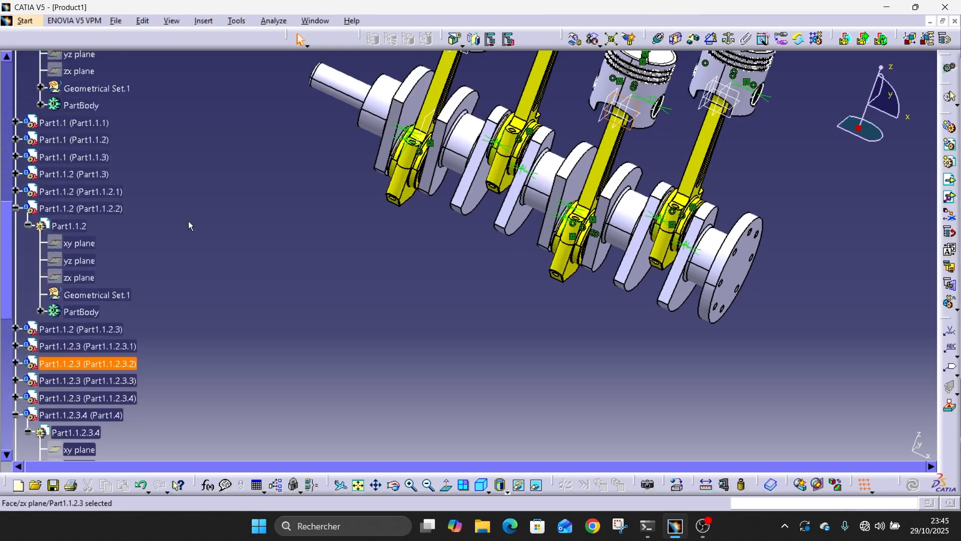
{"action": "scroll", "coordinate": [190, 225], "scroll_direction": "down", "scroll_amount": 1}
{"action": "left_click", "coordinate": [16, 322]}
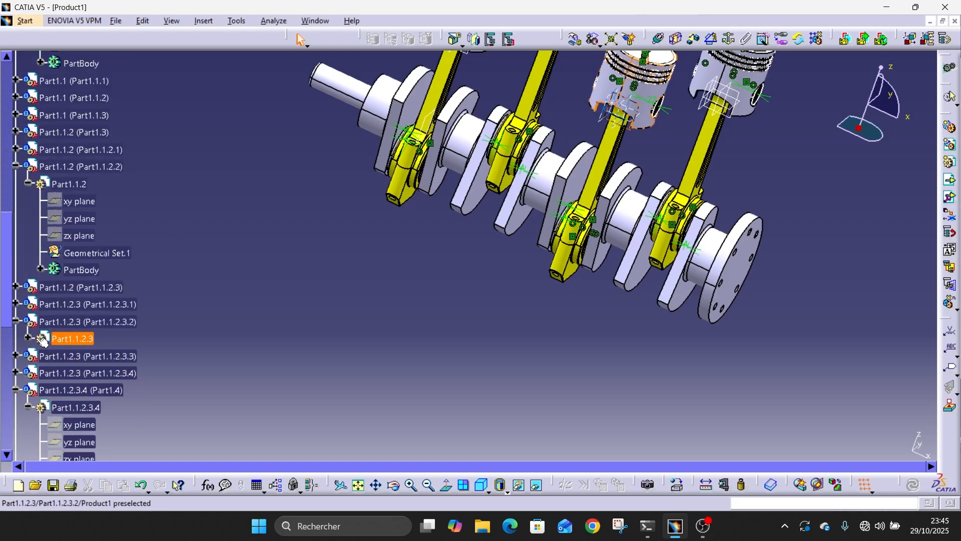
{"action": "left_click", "coordinate": [28, 338]}
{"action": "right_click", "coordinate": [76, 361]}
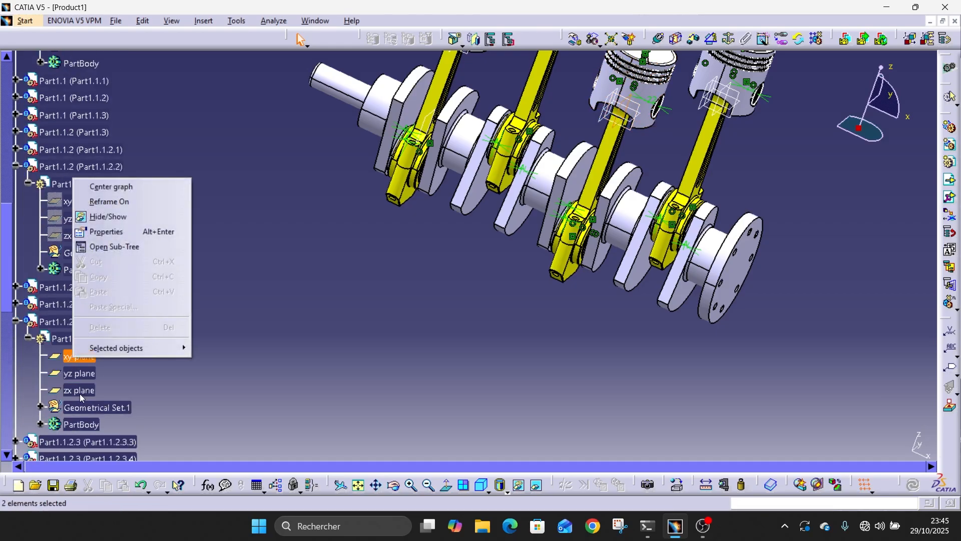
{"action": "key", "text": "Escape"}
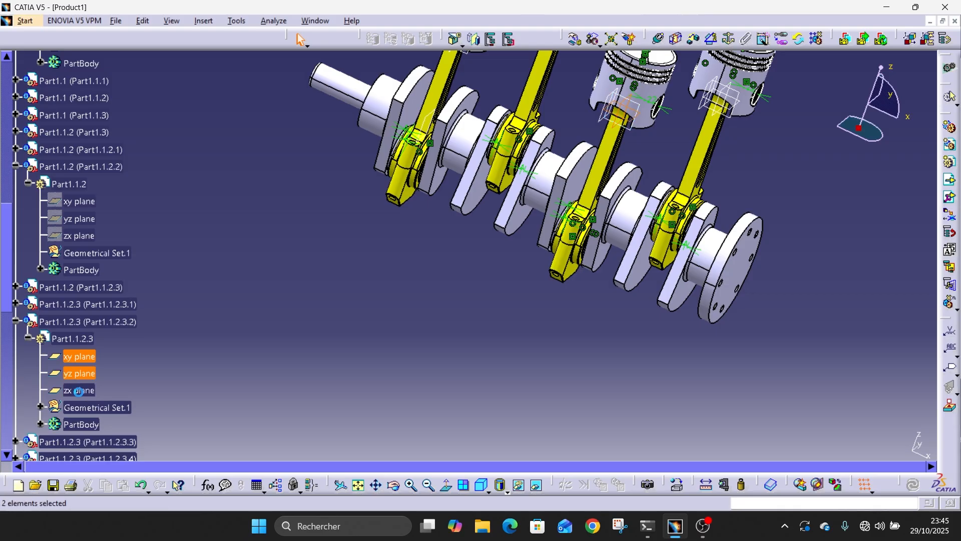
{"action": "right_click", "coordinate": [83, 366]}
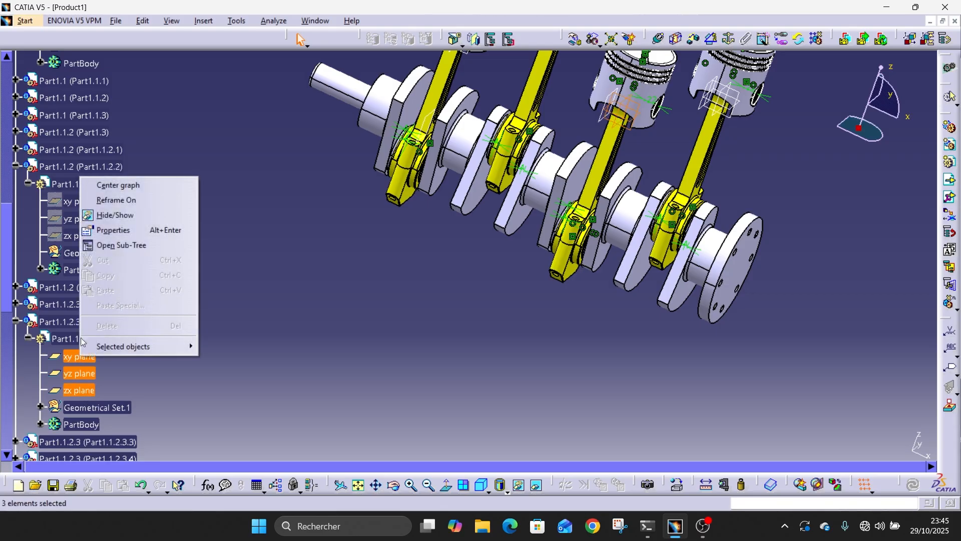
{"action": "left_click", "coordinate": [145, 230]}
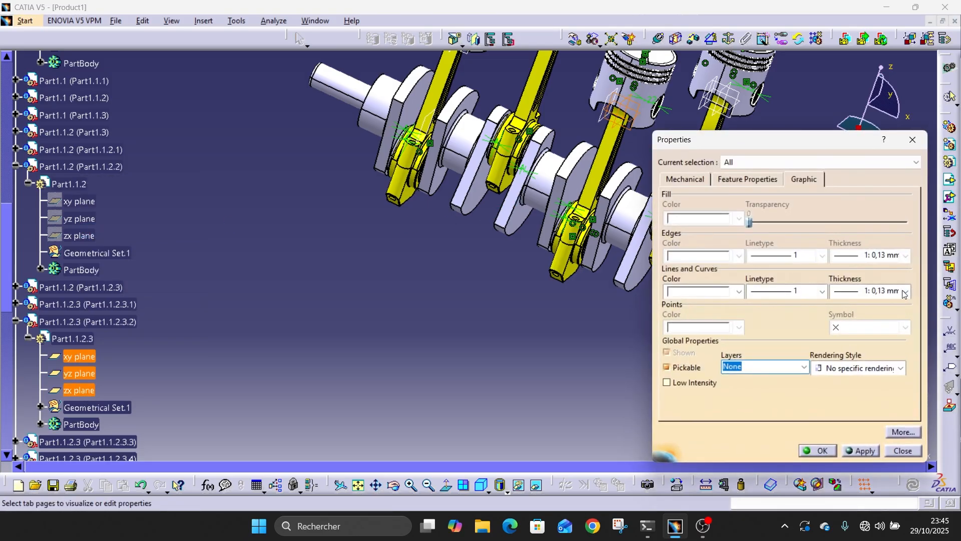
{"action": "left_click", "coordinate": [892, 455]}
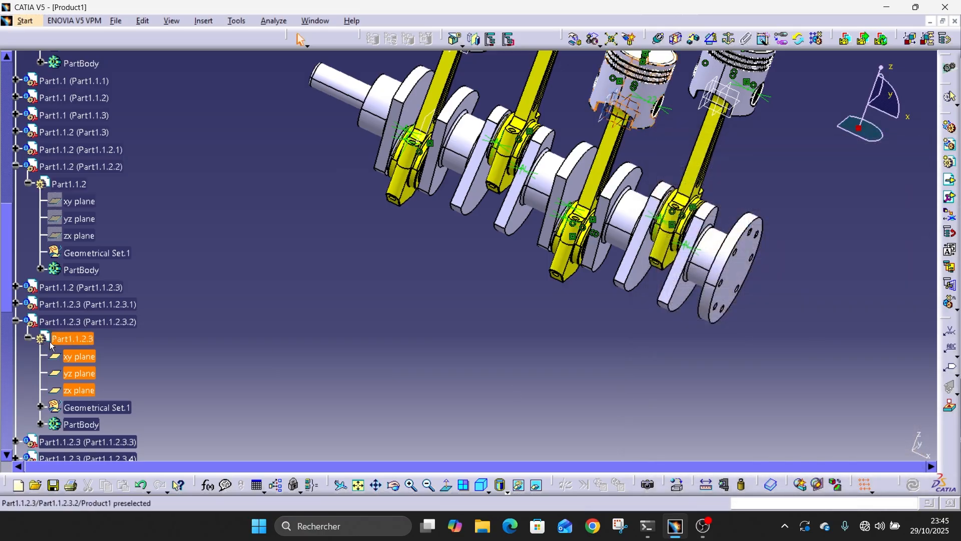
{"action": "right_click", "coordinate": [78, 361]}
{"action": "left_click", "coordinate": [113, 219]}
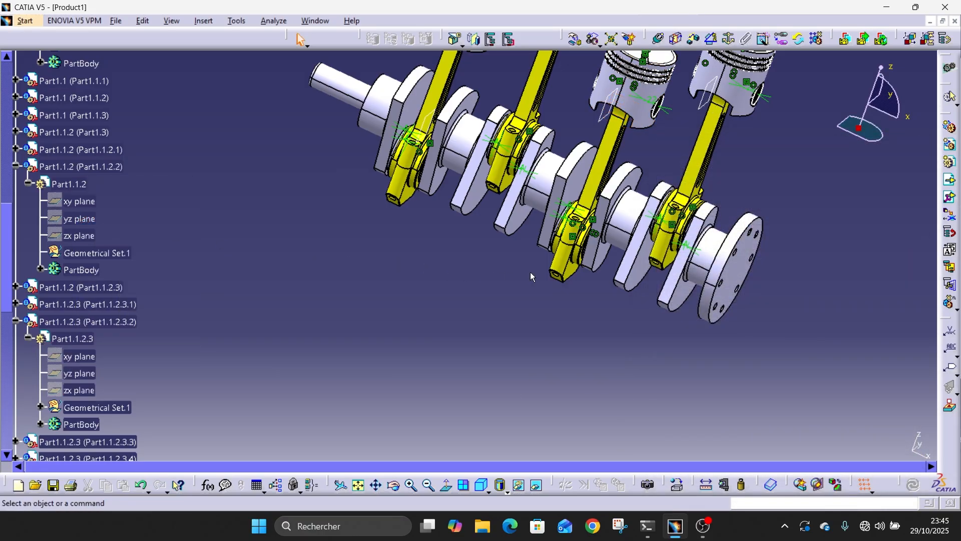
Step: Hide the remaining reference plane at the skirt of the piston nearest the crankshaft flange
{"action": "right_click", "coordinate": [701, 103]}
{"action": "left_click", "coordinate": [731, 142]}
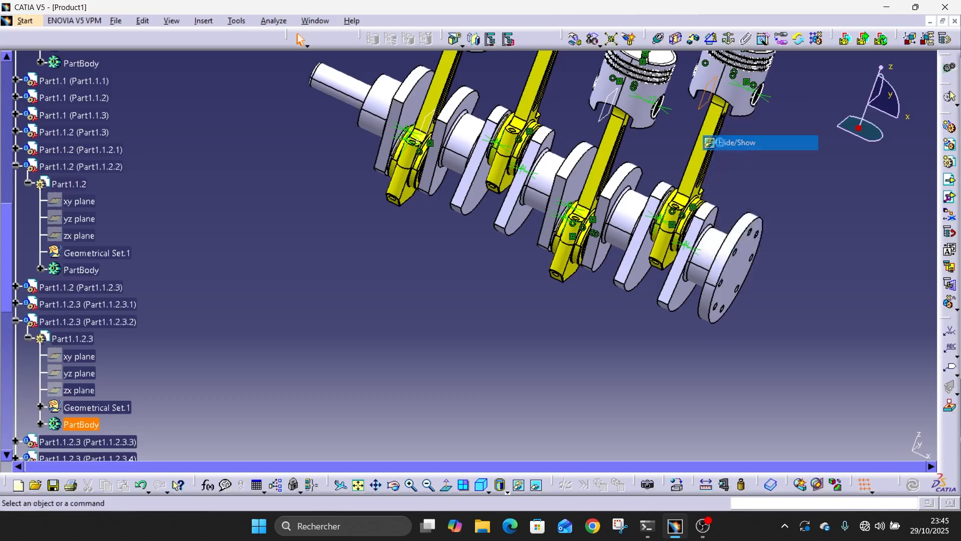
{"action": "left_click", "coordinate": [774, 163]}
{"action": "middle_click_drag", "start_coordinate": [773, 163], "coordinate": [722, 201]}
Step: Hide all assembly constraints and the last reference plane beside the connecting rod nearest the crankshaft nose
{"action": "scroll", "coordinate": [79, 325], "scroll_direction": "down", "scroll_amount": 10}
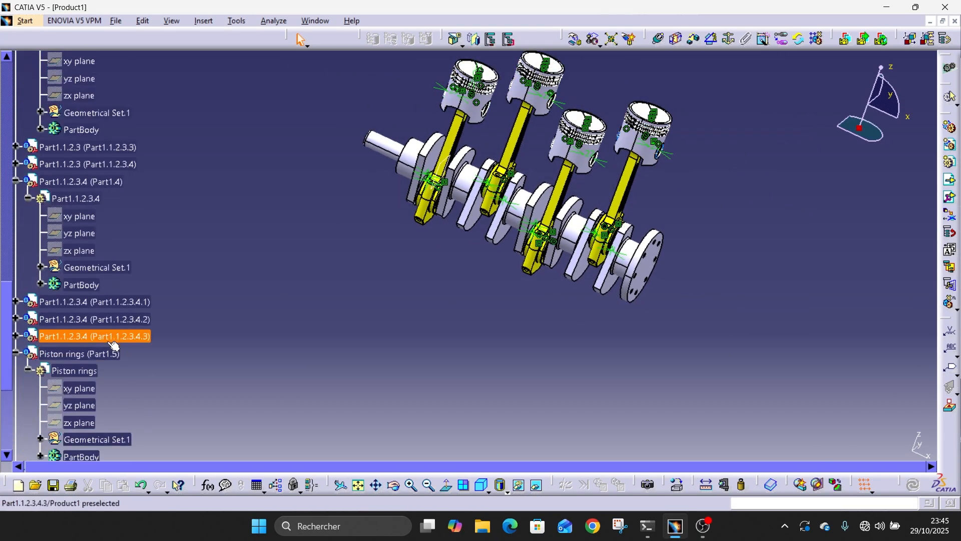
{"action": "right_click", "coordinate": [59, 329]}
{"action": "left_click", "coordinate": [81, 365]}
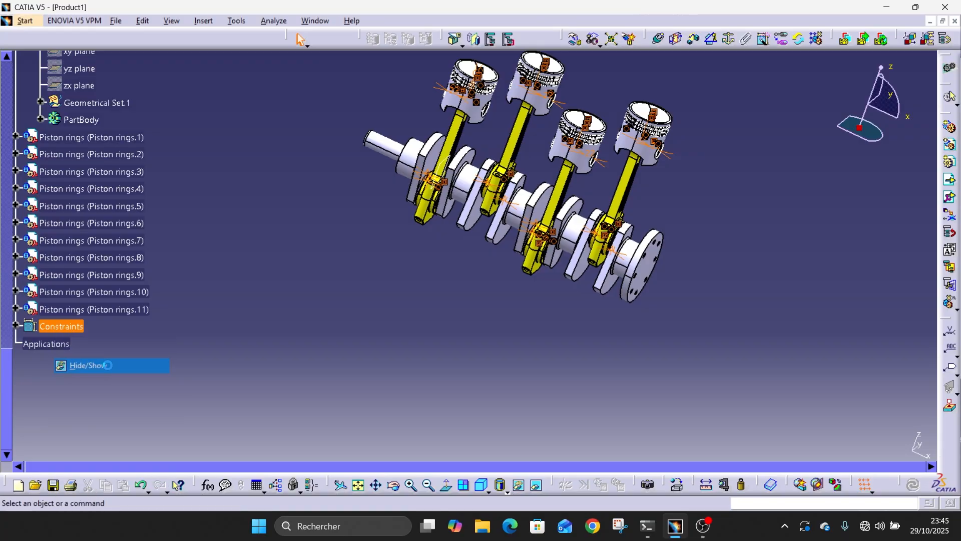
{"action": "right_click", "coordinate": [446, 187]}
{"action": "left_click", "coordinate": [472, 216]}
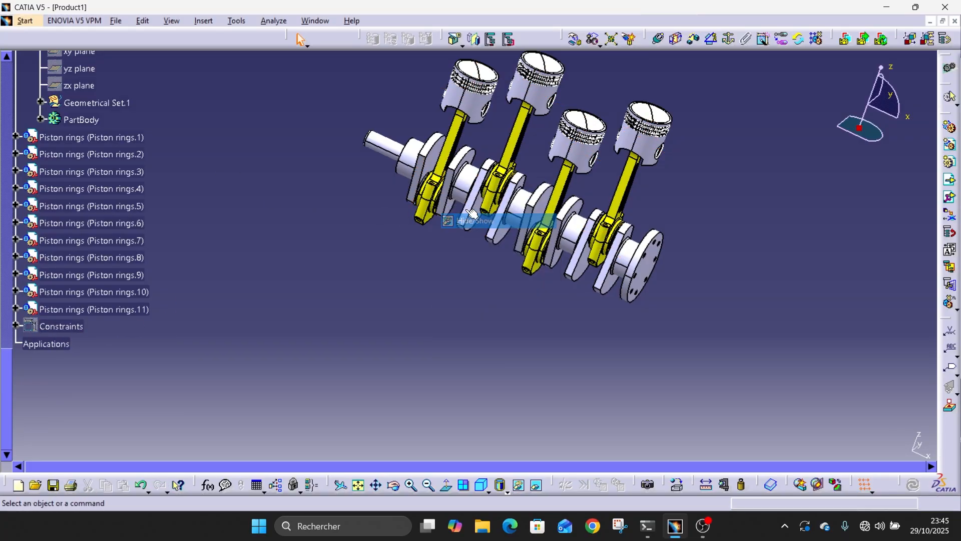
Step: Switch the display of the whole assembly to plain shading without edges
{"action": "middle_click_drag", "start_coordinate": [345, 142], "coordinate": [363, 107]}
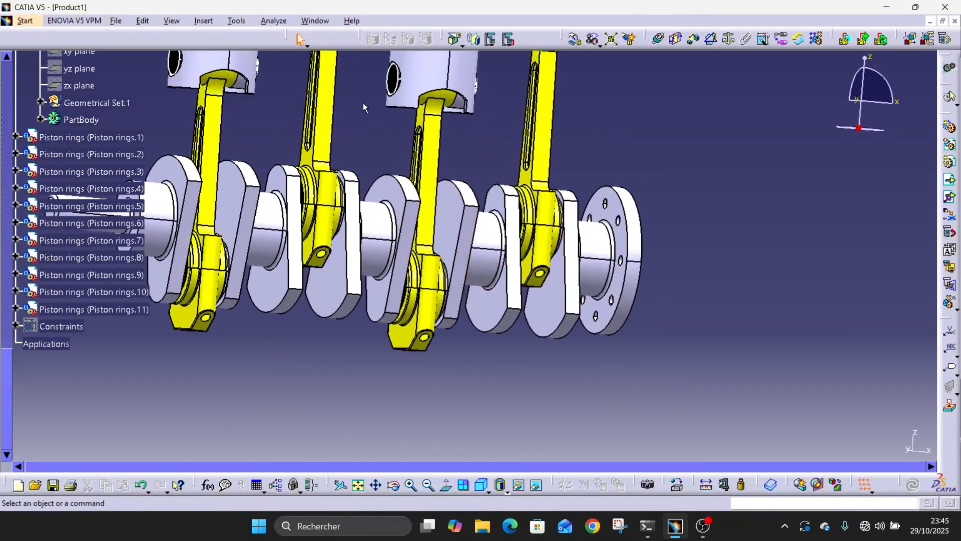
{"action": "middle_click_drag", "start_coordinate": [403, 267], "coordinate": [407, 201]}
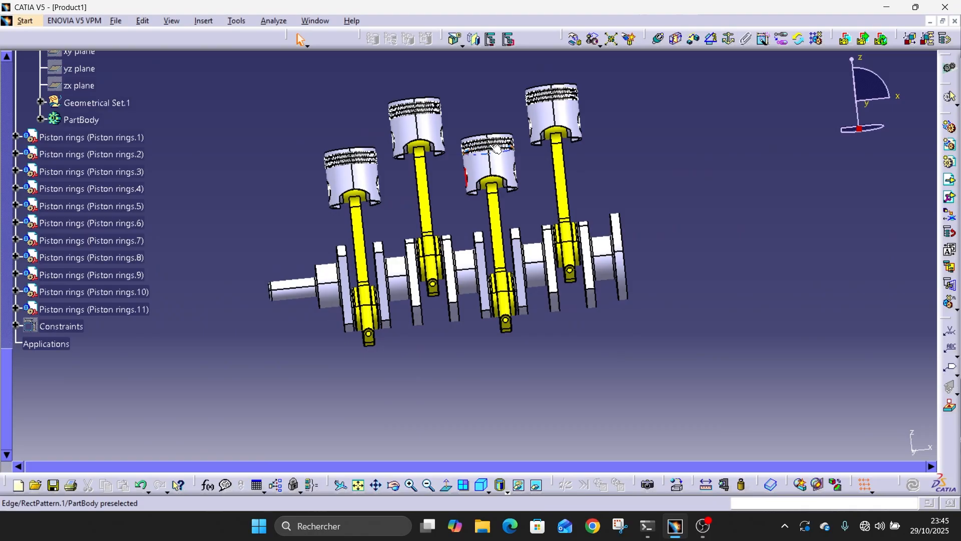
{"action": "left_click", "coordinate": [506, 492]}
{"action": "left_click", "coordinate": [506, 492]}
{"action": "left_click", "coordinate": [506, 492]}
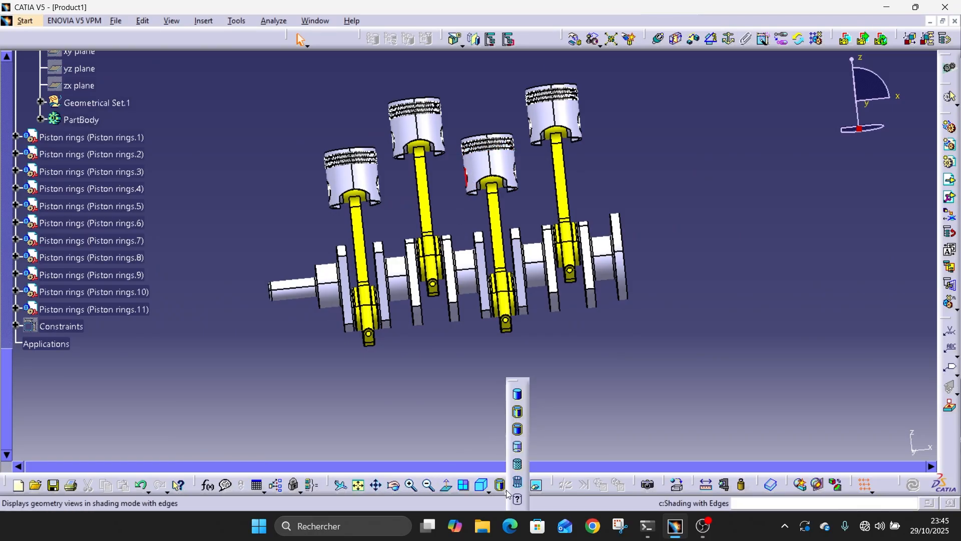
{"action": "left_click", "coordinate": [518, 396]}
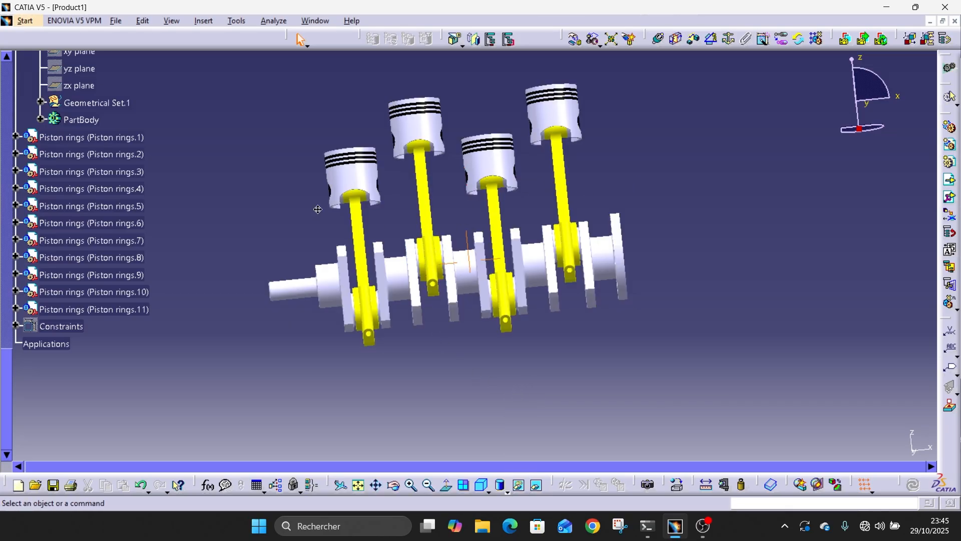
{"action": "middle_click_drag", "start_coordinate": [318, 209], "coordinate": [473, 313]}
{"action": "middle_click_drag", "start_coordinate": [365, 189], "coordinate": [468, 361]}
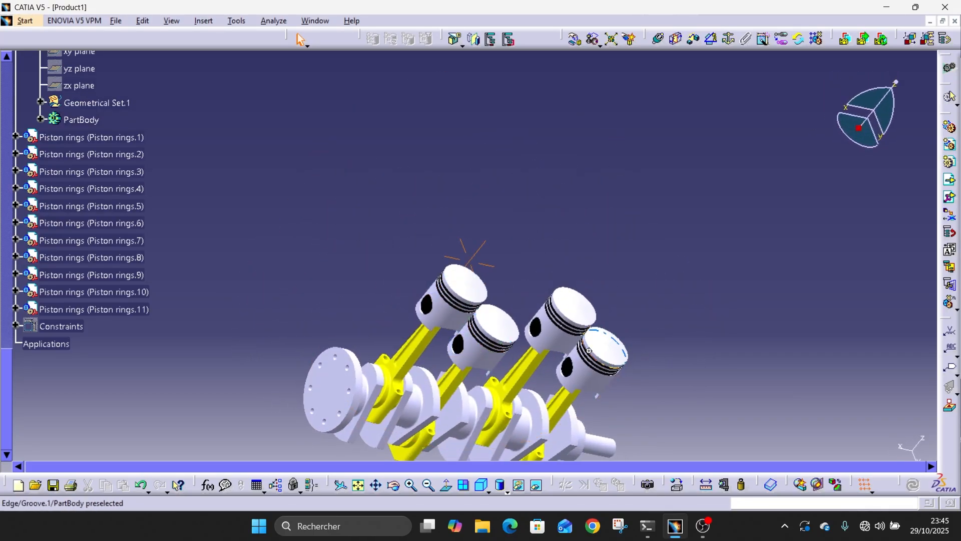
{"action": "middle_click_drag", "start_coordinate": [589, 351], "coordinate": [653, 191]}
{"action": "middle_click_drag", "start_coordinate": [539, 235], "coordinate": [473, 194]}
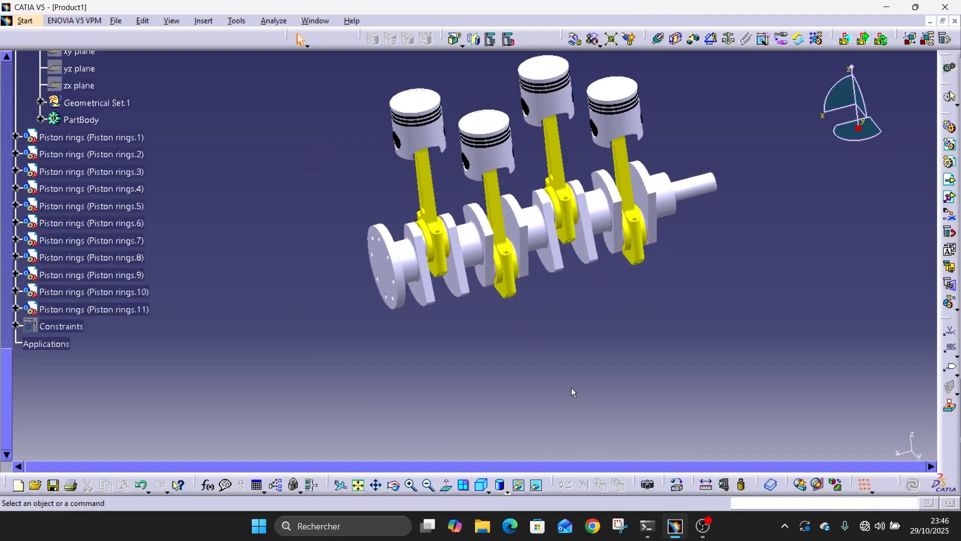